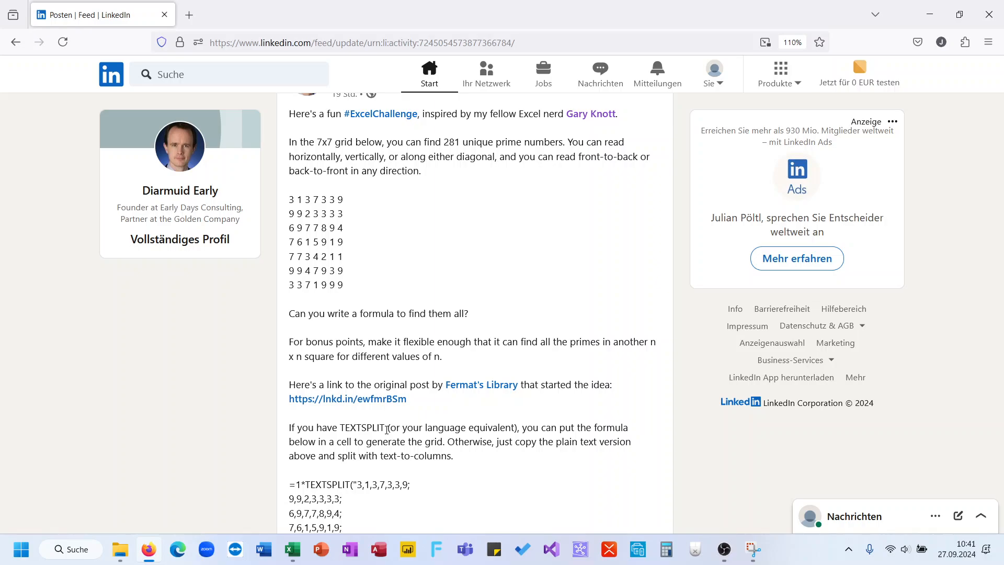
Step: Read through the prime-number Excel challenge post, including its 7x7 grid, TEXTSPLIT formula and comments
{"action": "scroll", "coordinate": [387, 430], "scroll_direction": "down", "scroll_amount": 10}
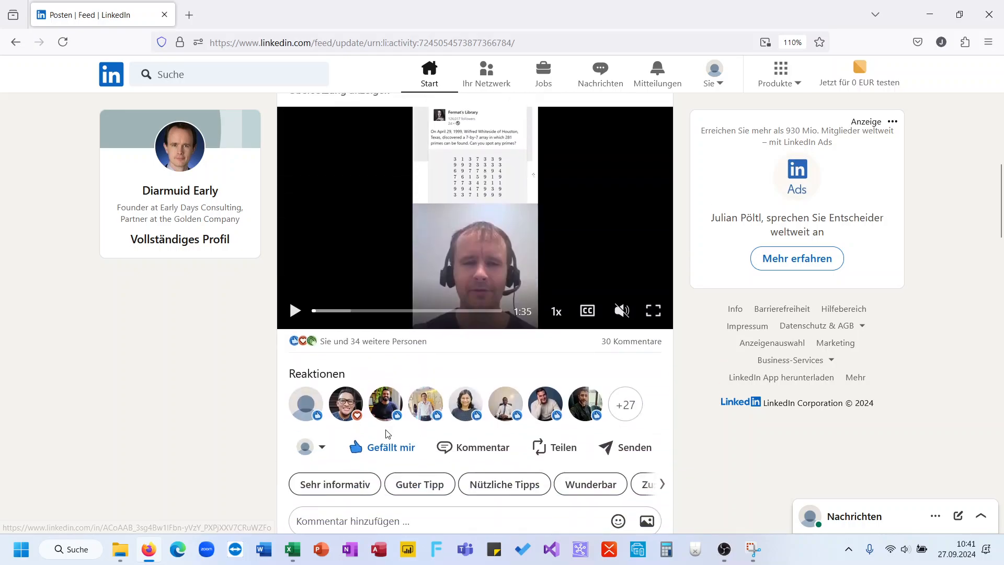
{"action": "scroll", "coordinate": [387, 434], "scroll_direction": "up", "scroll_amount": 8}
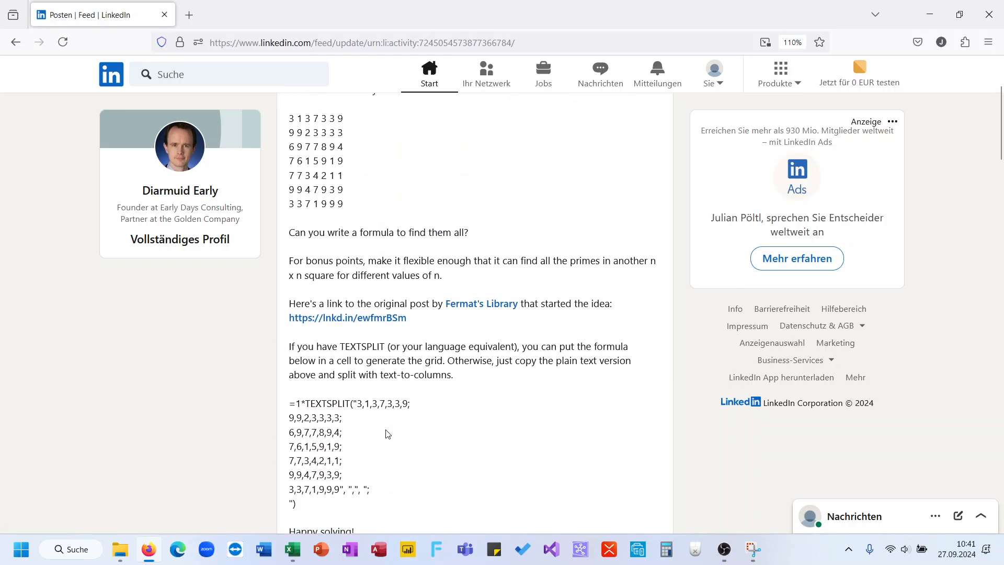
{"action": "scroll", "coordinate": [387, 434], "scroll_direction": "up", "scroll_amount": 2}
{"action": "scroll", "coordinate": [386, 430], "scroll_direction": "down", "scroll_amount": 7}
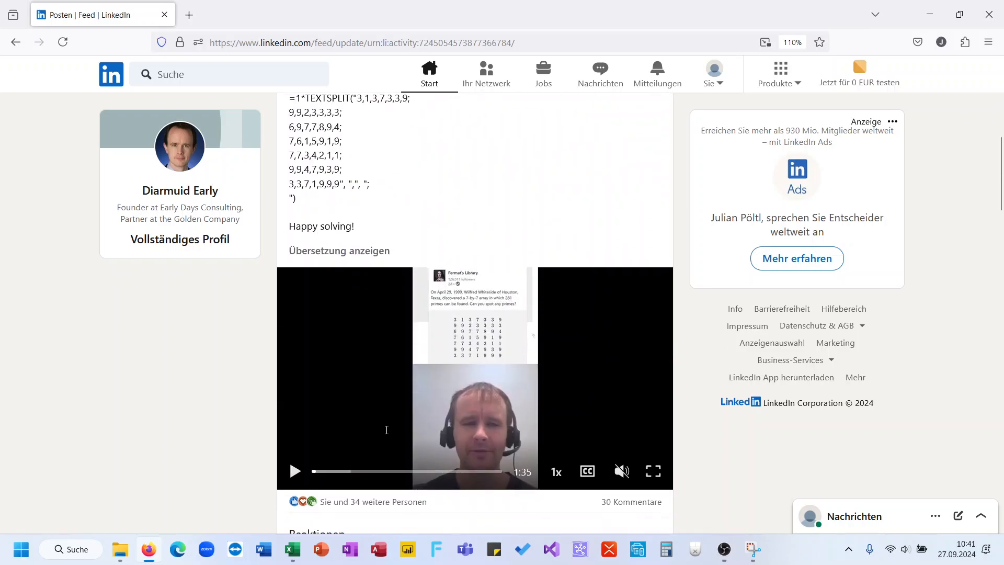
{"action": "scroll", "coordinate": [387, 430], "scroll_direction": "down", "scroll_amount": 12}
{"action": "scroll", "coordinate": [387, 433], "scroll_direction": "up", "scroll_amount": 6}
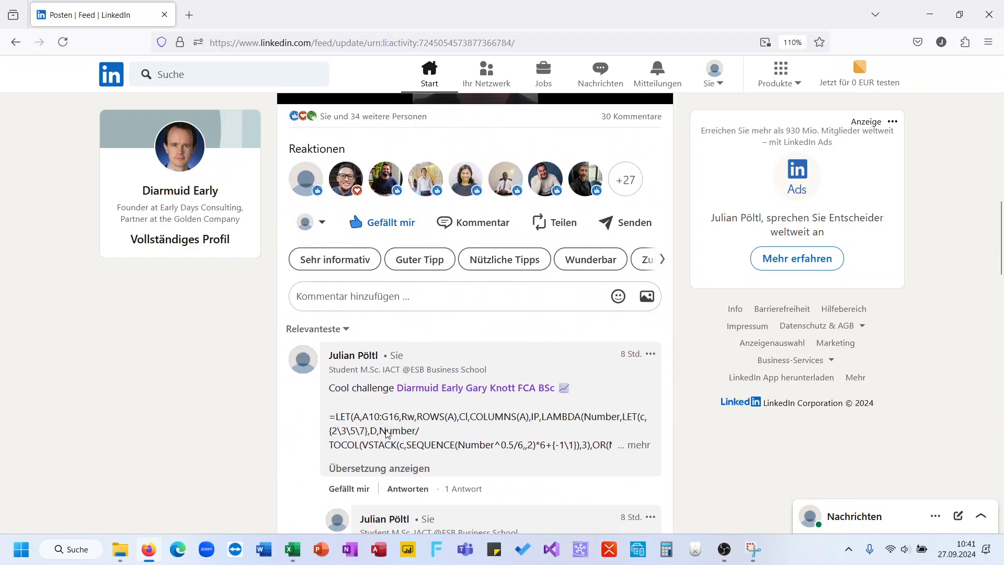
{"action": "scroll", "coordinate": [387, 433], "scroll_direction": "down", "scroll_amount": 2}
{"action": "scroll", "coordinate": [387, 433], "scroll_direction": "up", "scroll_amount": 8}
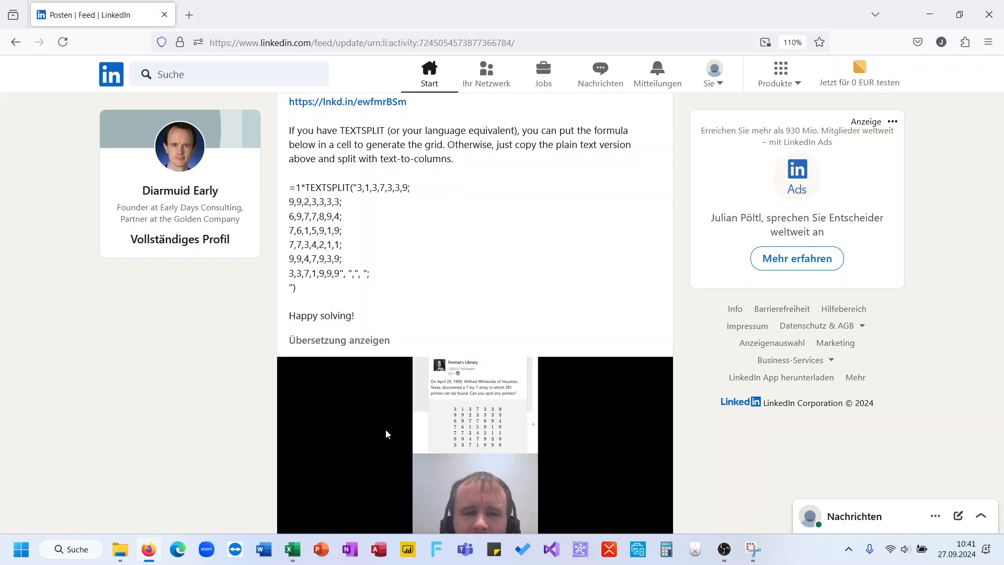
{"action": "scroll", "coordinate": [384, 429], "scroll_direction": "down", "scroll_amount": 2}
{"action": "scroll", "coordinate": [385, 420], "scroll_direction": "up", "scroll_amount": 8}
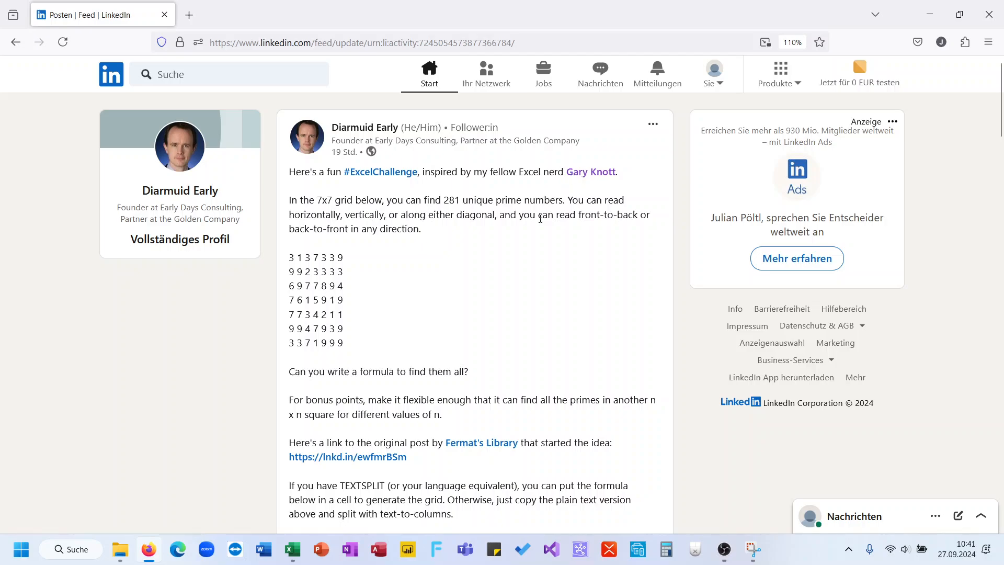
Step: Switch to Excel and examine the grid's TEXTSPLIT formula, its first row and column G in both reading directions
{"action": "left_click", "coordinate": [296, 558]}
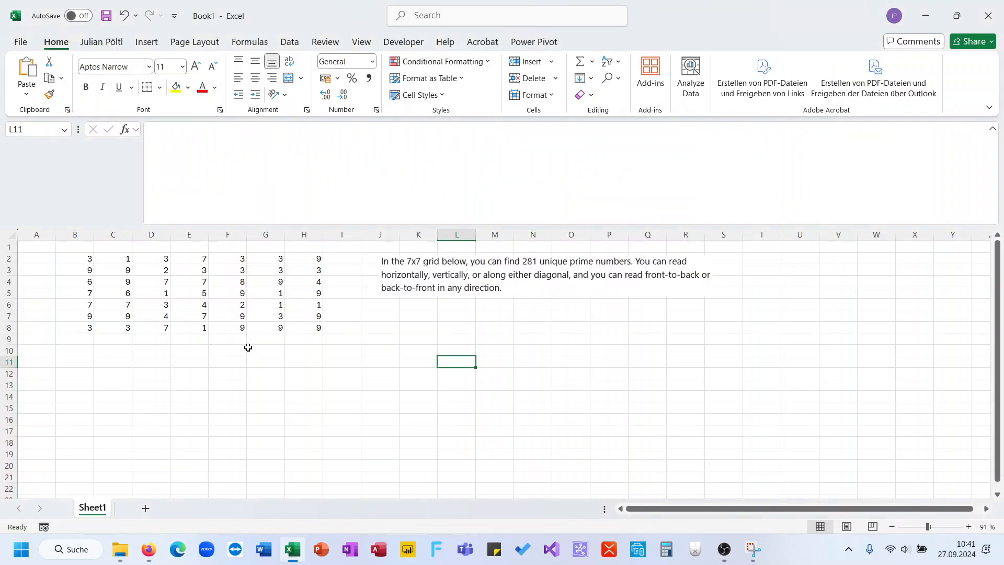
{"action": "left_click", "coordinate": [85, 260]}
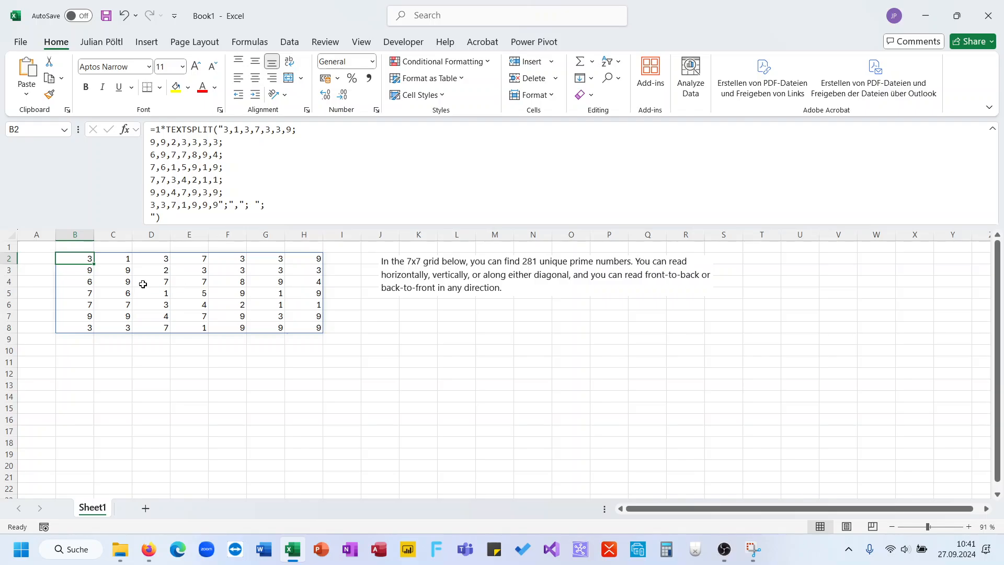
{"action": "left_click_drag", "start_coordinate": [84, 259], "coordinate": [294, 259]}
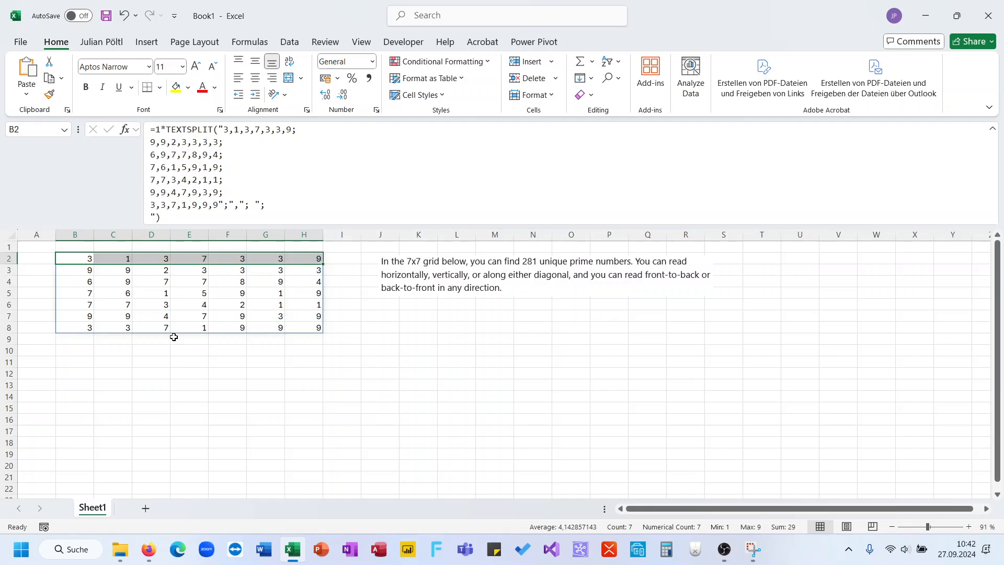
{"action": "mouse_move", "coordinate": [82, 258]}
{"action": "left_mouse_down"}
{"action": "mouse_move", "coordinate": [292, 257]}
{"action": "mouse_move", "coordinate": [83, 258]}
{"action": "left_mouse_up"}
{"action": "left_click", "coordinate": [291, 257]}
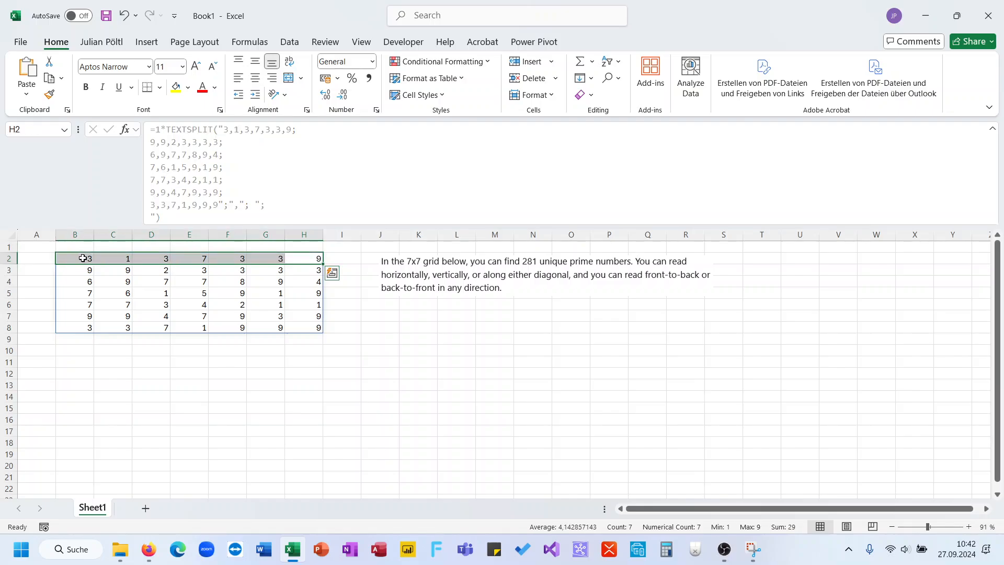
{"action": "mouse_move", "coordinate": [261, 329]}
{"action": "left_mouse_down"}
{"action": "mouse_move", "coordinate": [254, 255]}
{"action": "mouse_move", "coordinate": [257, 329]}
{"action": "left_mouse_up"}
{"action": "left_click", "coordinate": [257, 256]}
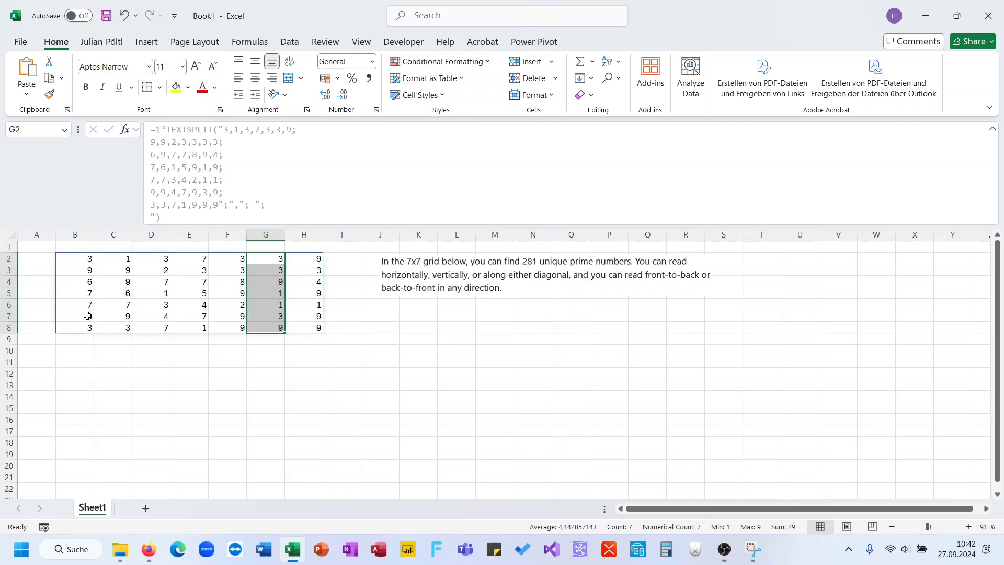
Step: Trace the diagonals B6 to D8 and B8 to F4 in both directions, and highlight the grid's first row
{"action": "left_click", "coordinate": [88, 303]}
{"action": "left_click", "coordinate": [103, 316]}
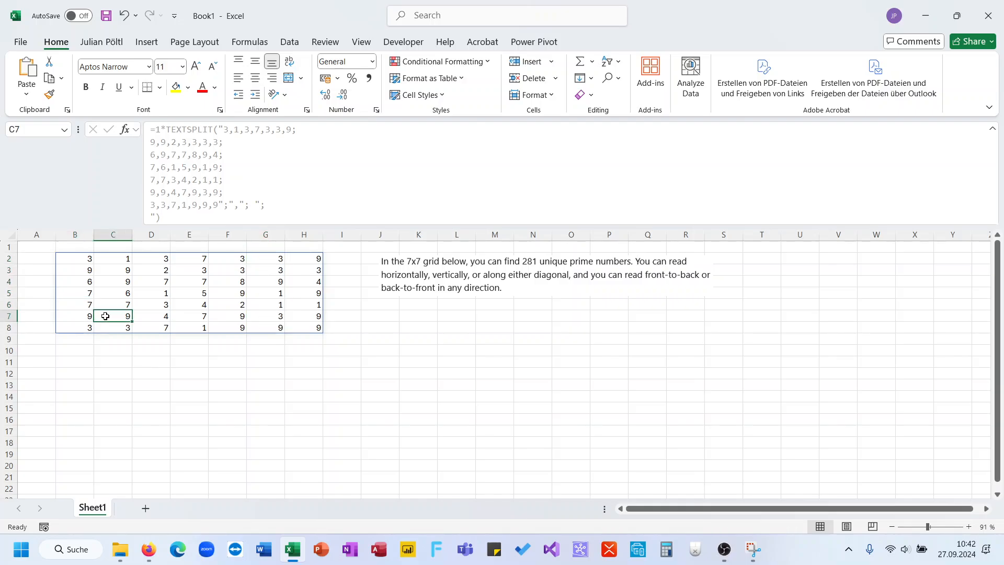
{"action": "left_click", "coordinate": [141, 327]}
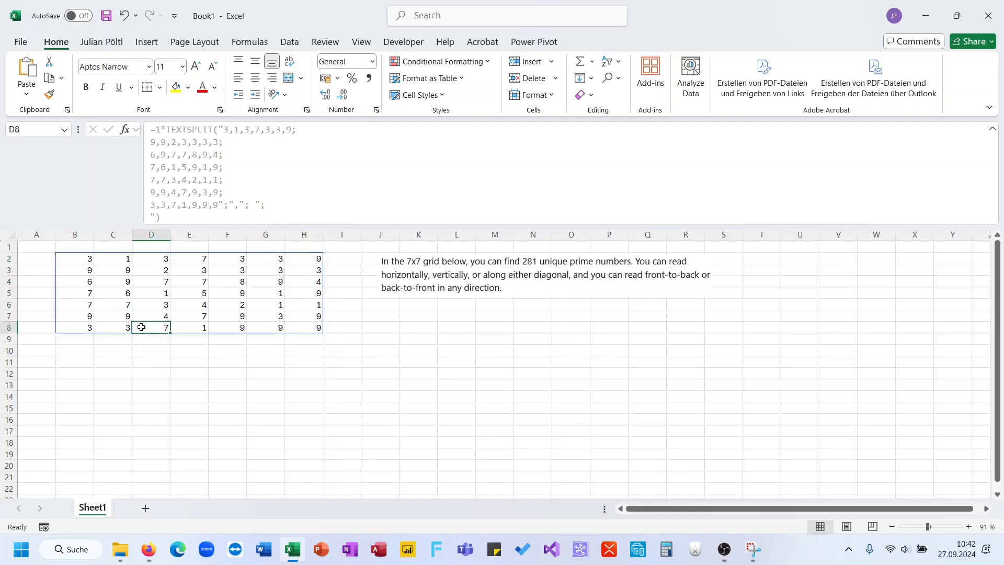
{"action": "left_click", "coordinate": [114, 315]}
{"action": "left_click", "coordinate": [87, 304]}
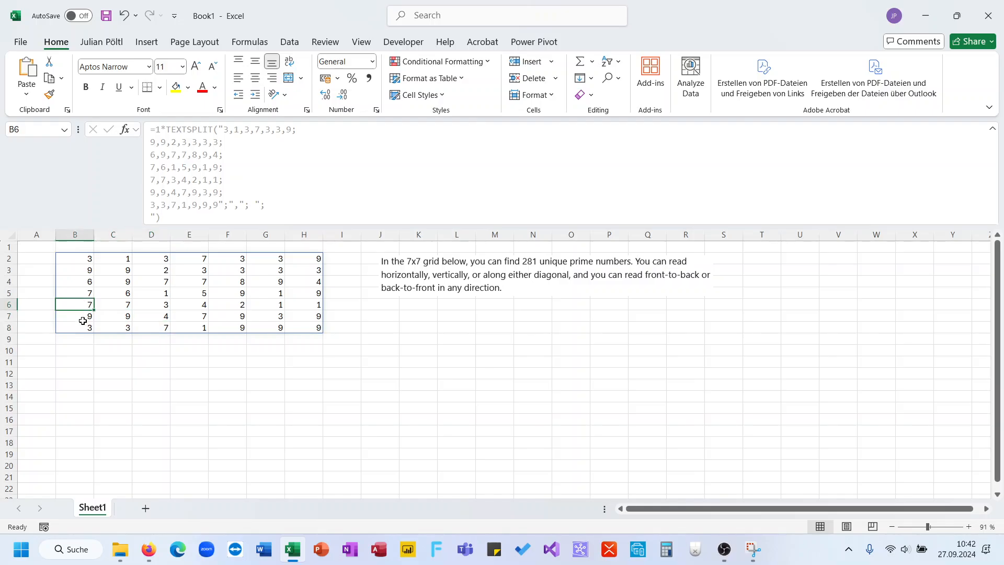
{"action": "left_click", "coordinate": [82, 327]}
{"action": "left_click", "coordinate": [111, 315]}
{"action": "left_click", "coordinate": [141, 305]}
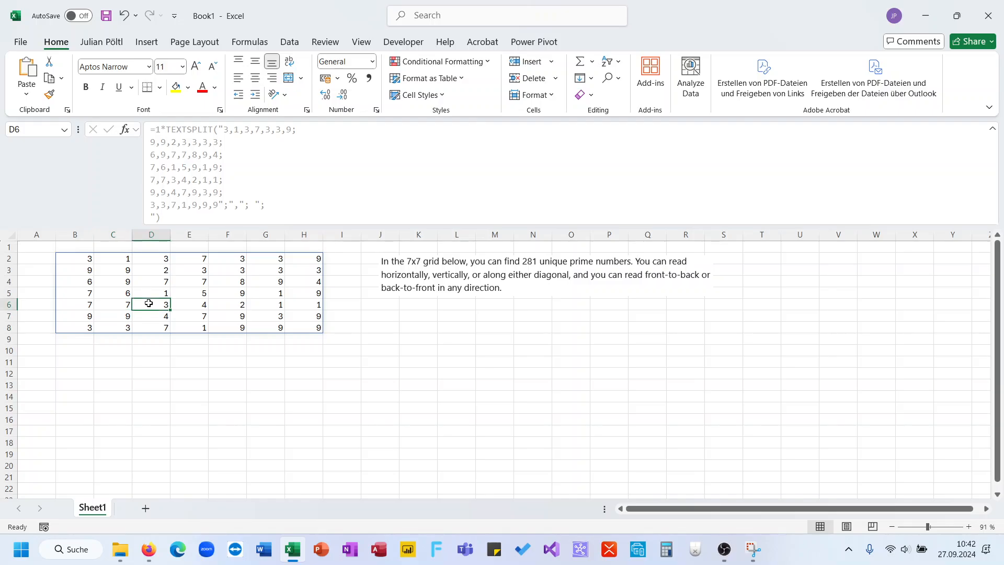
{"action": "left_click", "coordinate": [195, 295]}
{"action": "left_click", "coordinate": [228, 283]}
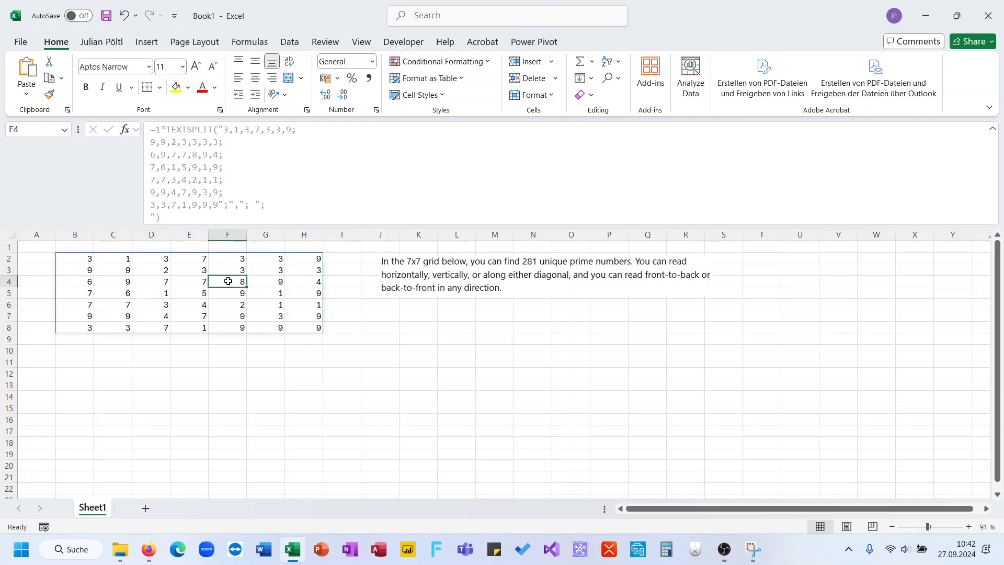
{"action": "left_click", "coordinate": [193, 298]}
{"action": "left_click", "coordinate": [168, 306]}
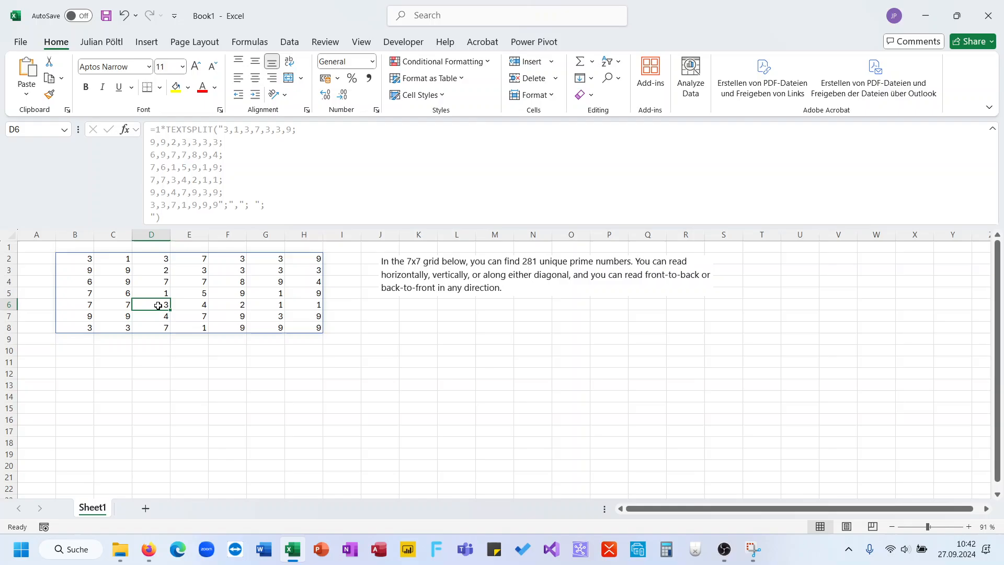
{"action": "left_click", "coordinate": [123, 316]}
{"action": "left_click", "coordinate": [89, 328]}
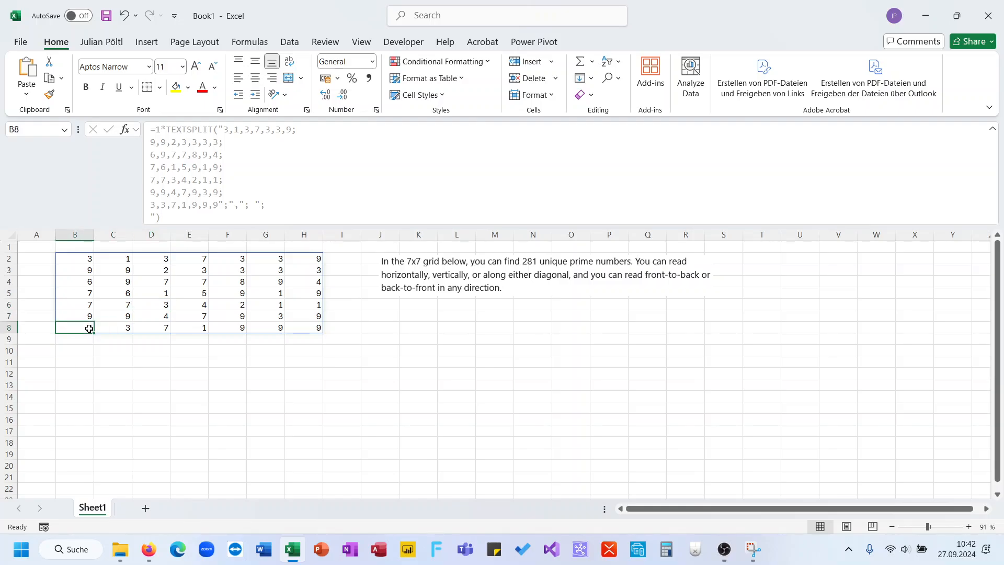
{"action": "left_click_drag", "start_coordinate": [88, 259], "coordinate": [316, 256]}
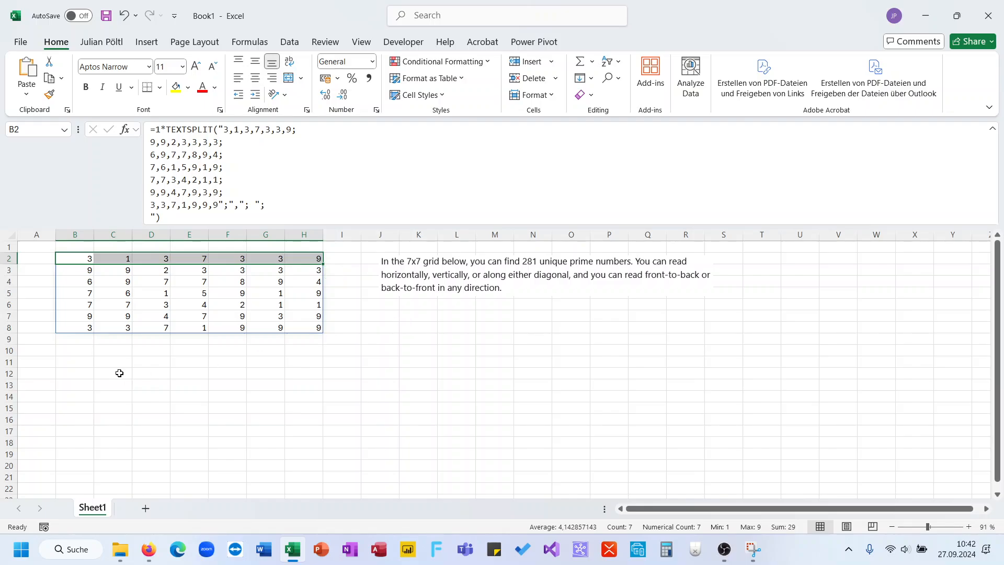
Step: Enter a LET formula in B10 that names the spilled grid B2# as A and returns A
{"action": "left_click", "coordinate": [86, 354]}
{"action": "type", "text": "=L"}
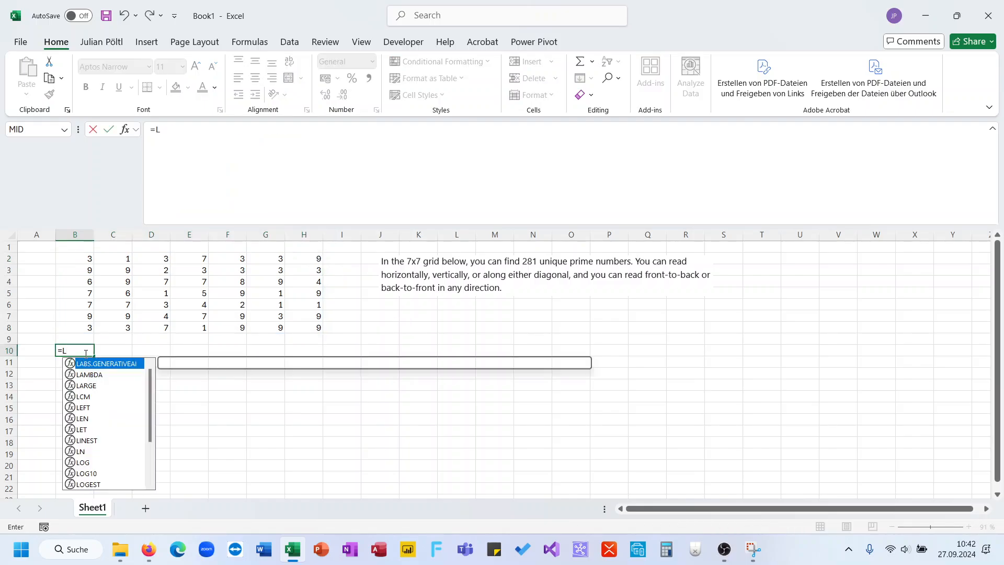
{"action": "type", "text": "et(A;"}
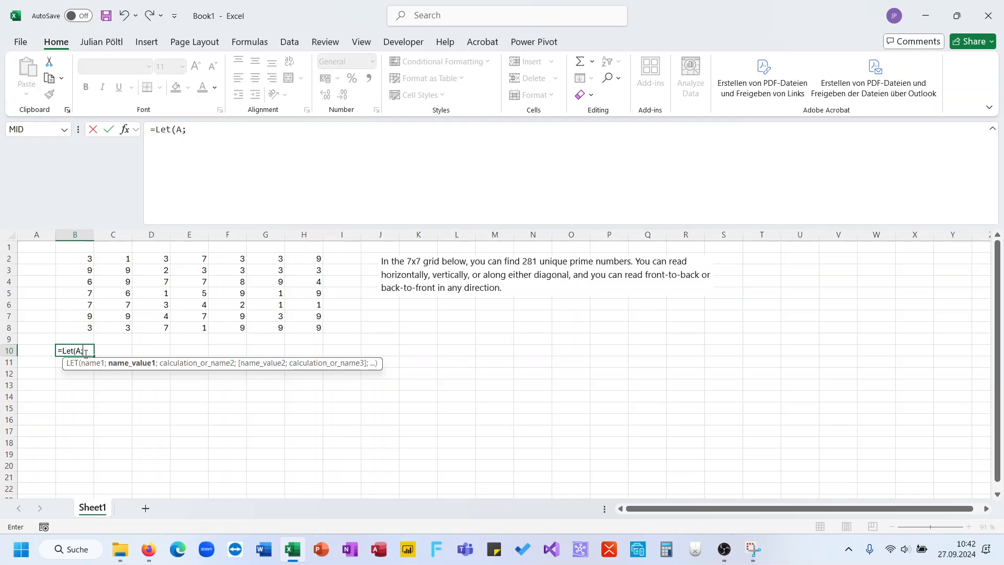
{"action": "left_click", "coordinate": [87, 258]}
{"action": "type", "text": "#"}
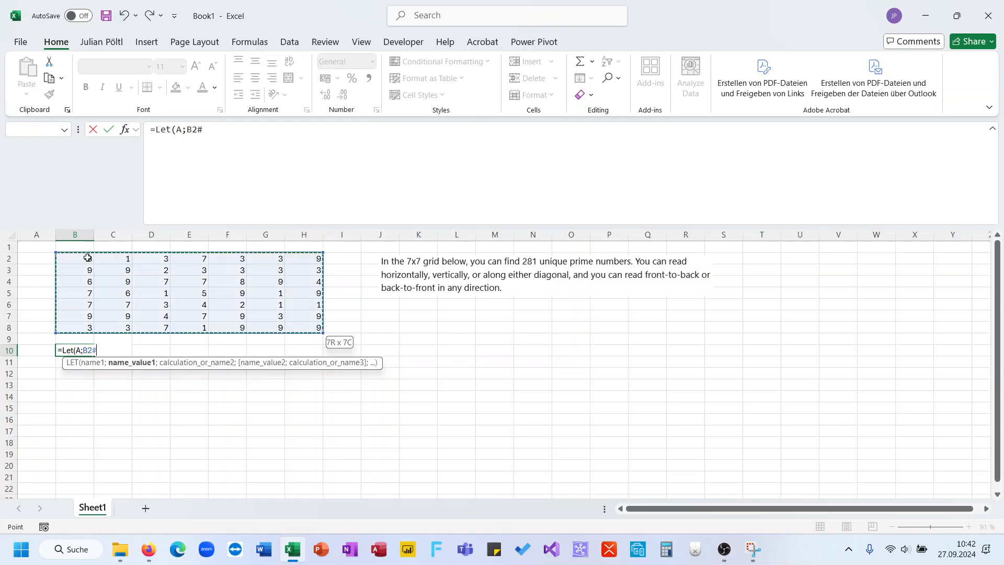
{"action": "type", "text": ";A)"}
{"action": "key", "text": "Return"}
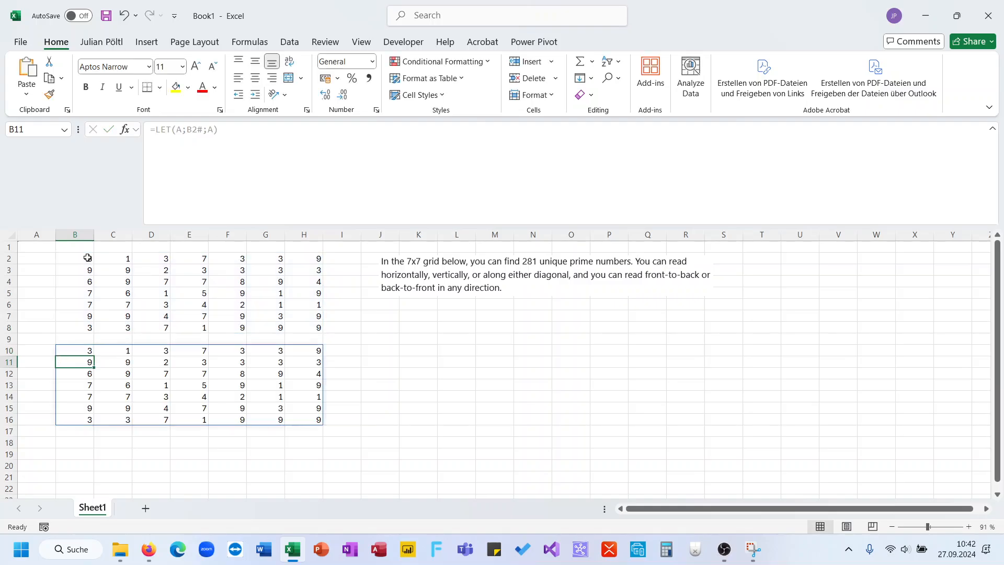
Step: Extend the LET formula in B10 with a variable Rw defined as ROWS(A), and return Rw
{"action": "key", "text": "Up"}
{"action": "left_click", "coordinate": [170, 173]}
{"action": "key", "text": "BackSpace"}
{"action": "key", "text": "BackSpace"}
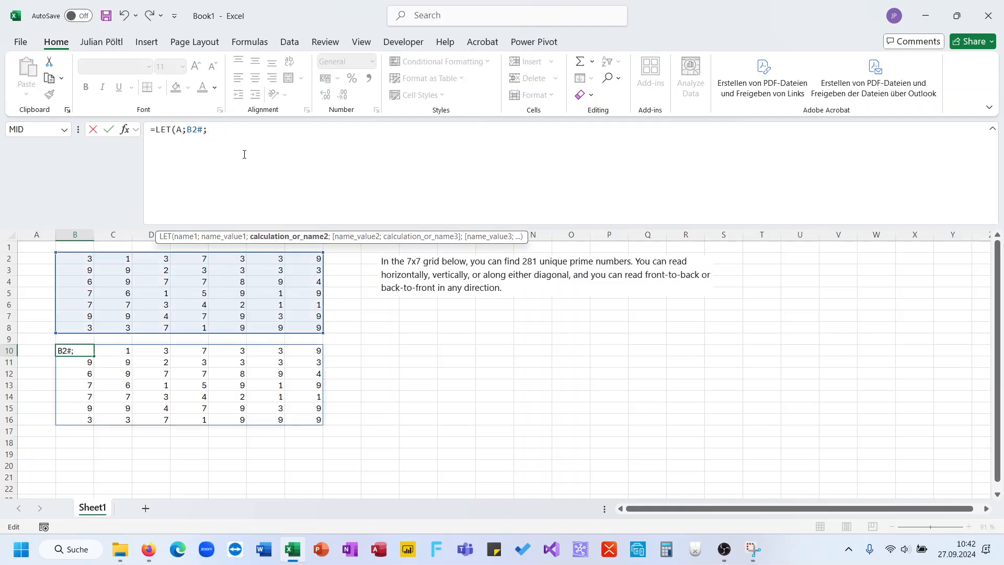
{"action": "type", "text": "Rw,"}
{"action": "type", "text": ";R"}
{"action": "type", "text": "OWS("}
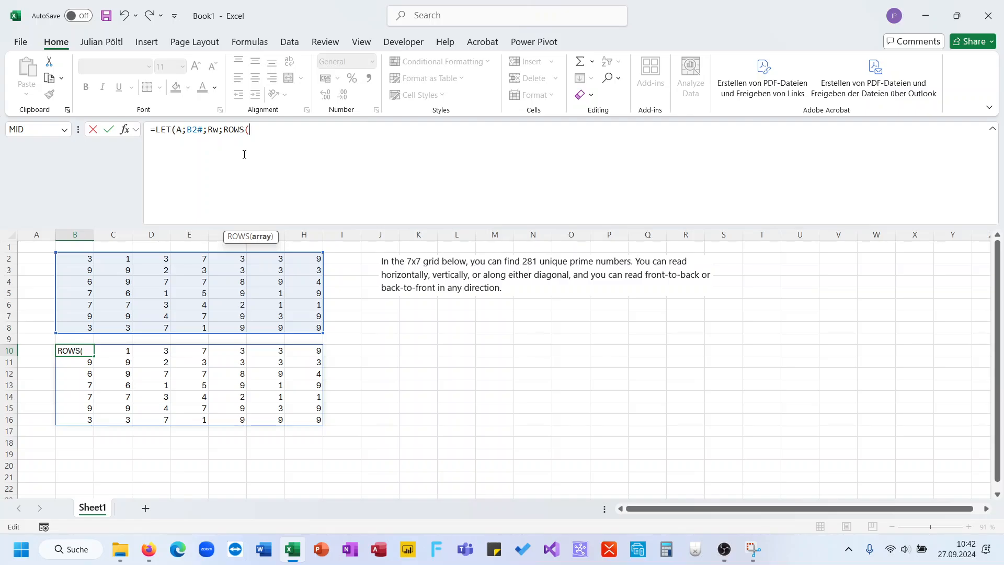
{"action": "type", "text": "A);R)"}
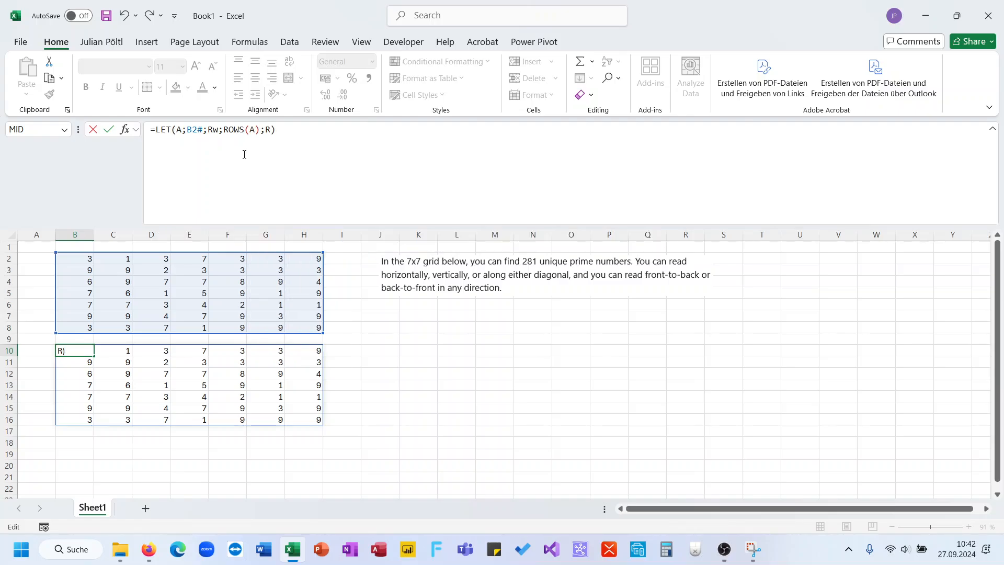
{"action": "key", "text": "Return"}
{"action": "key", "text": "Return"}
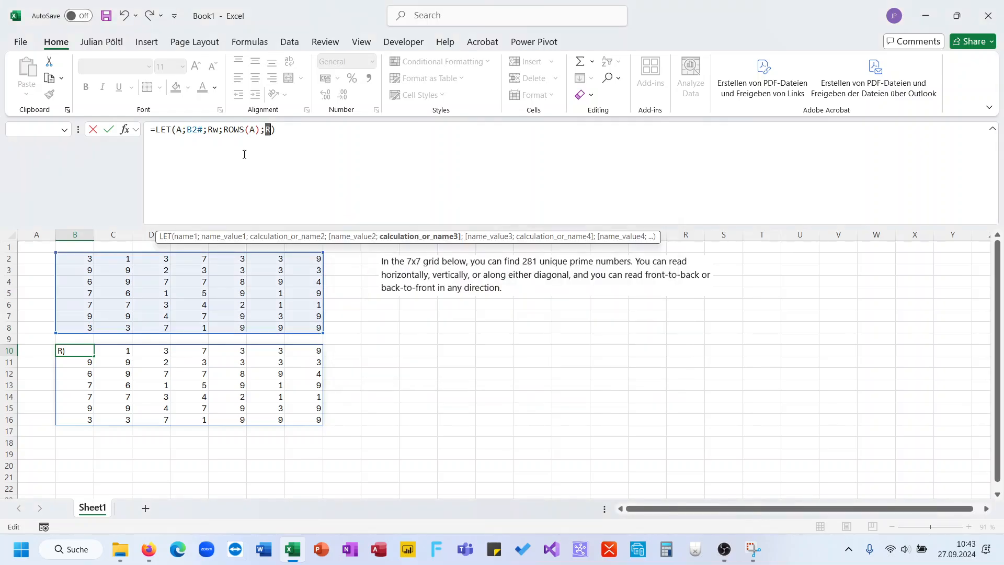
{"action": "type", "text": "Rw"}
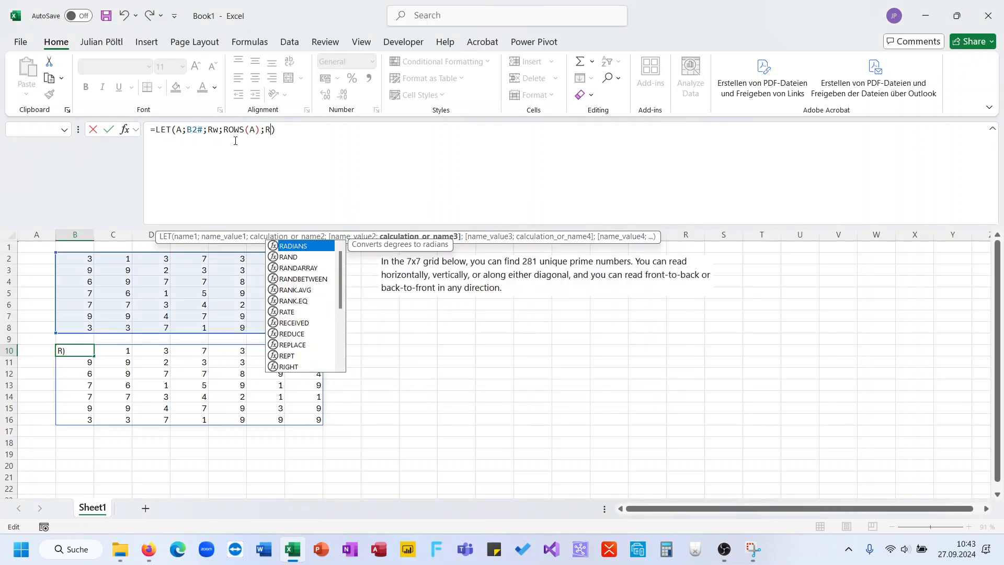
{"action": "key", "text": "Return"}
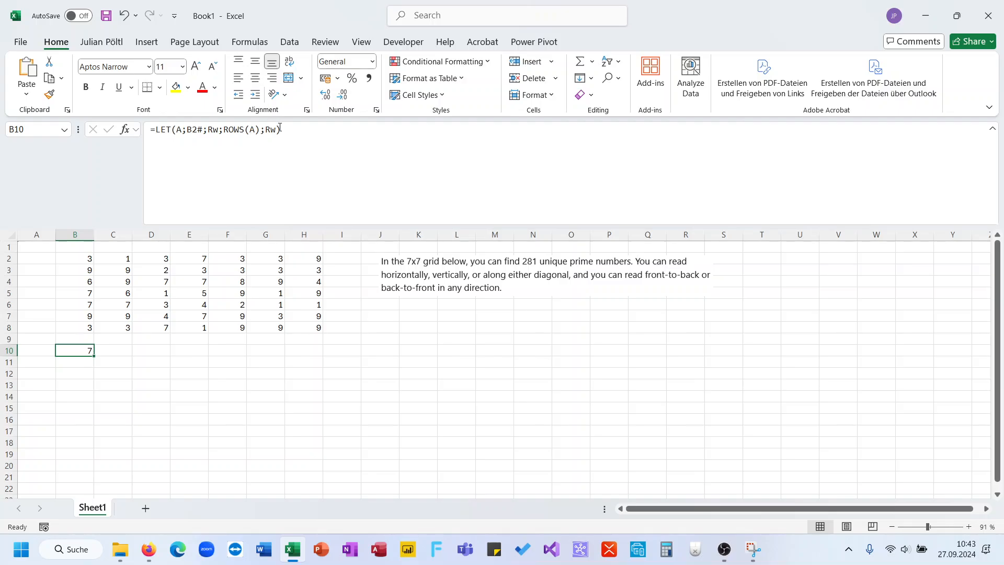
Step: Add a variable Cl defined as COLUMNS(A) to the LET formula in B10, and return Cl
{"action": "left_click", "coordinate": [280, 129]}
{"action": "double_click", "coordinate": [272, 129]}
{"action": "type", "text": "Cl;"}
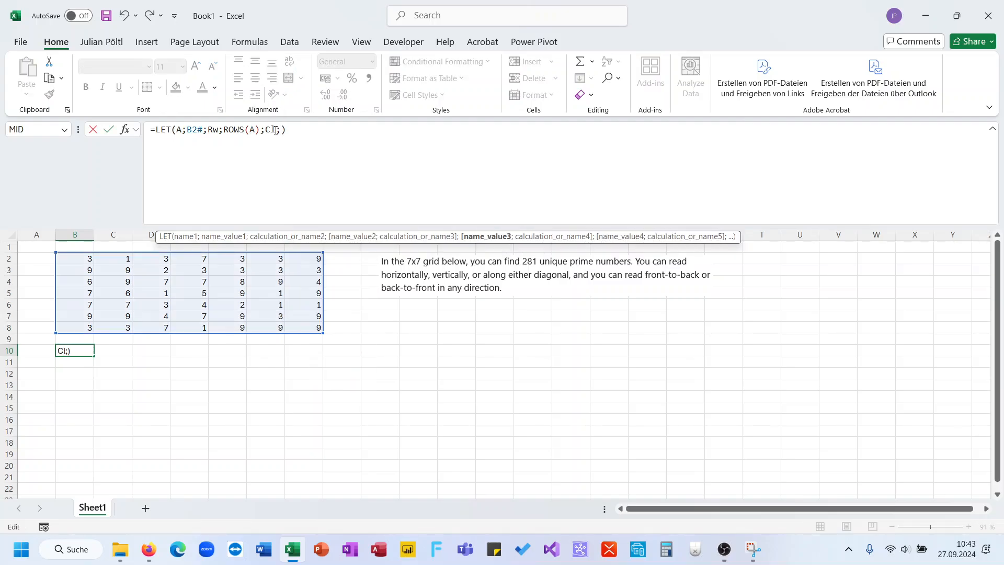
{"action": "type", "text": "Col"}
{"action": "key", "text": "Down"}
{"action": "key", "text": "Tab"}
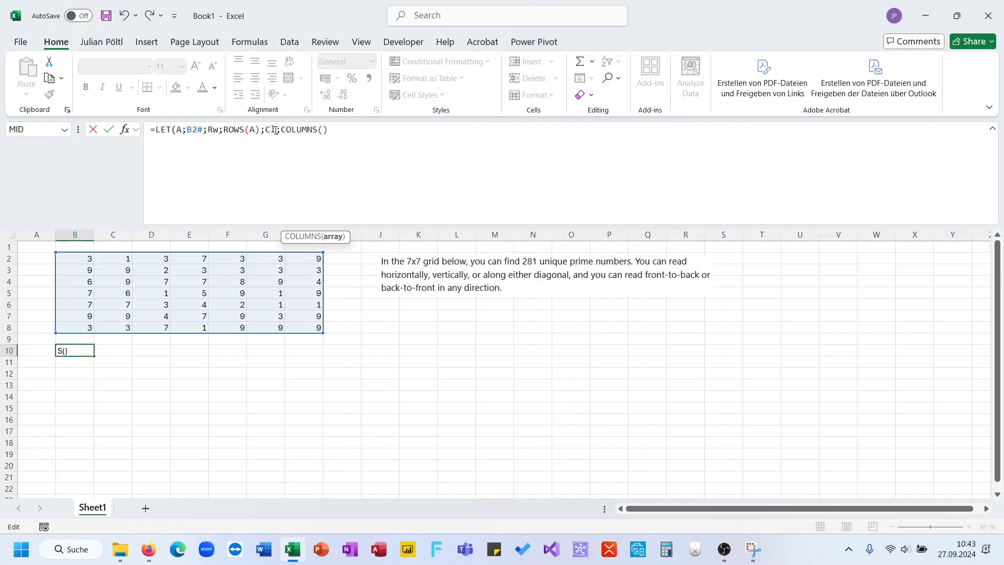
{"action": "type", "text": "A);Cl"}
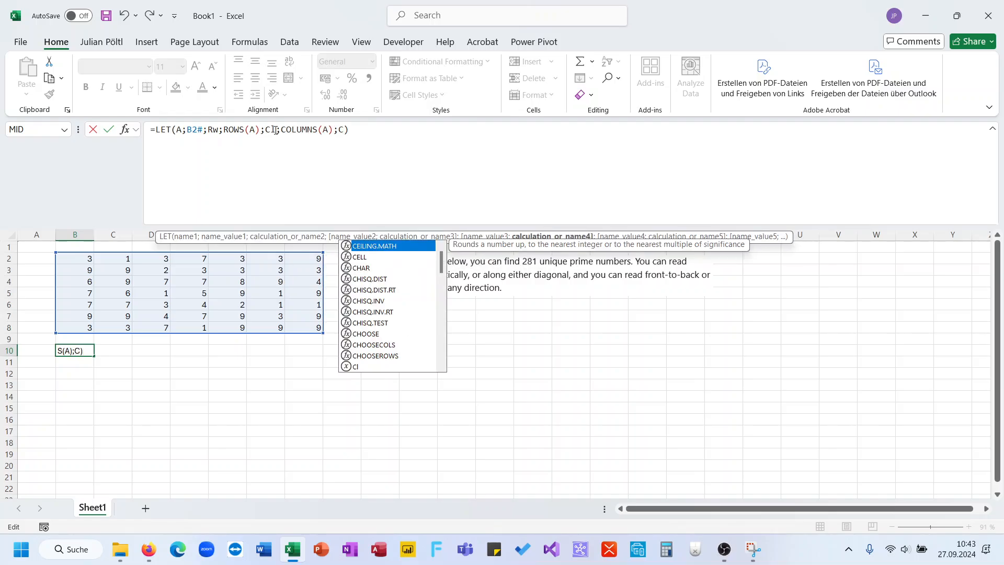
{"action": "key", "text": "Return"}
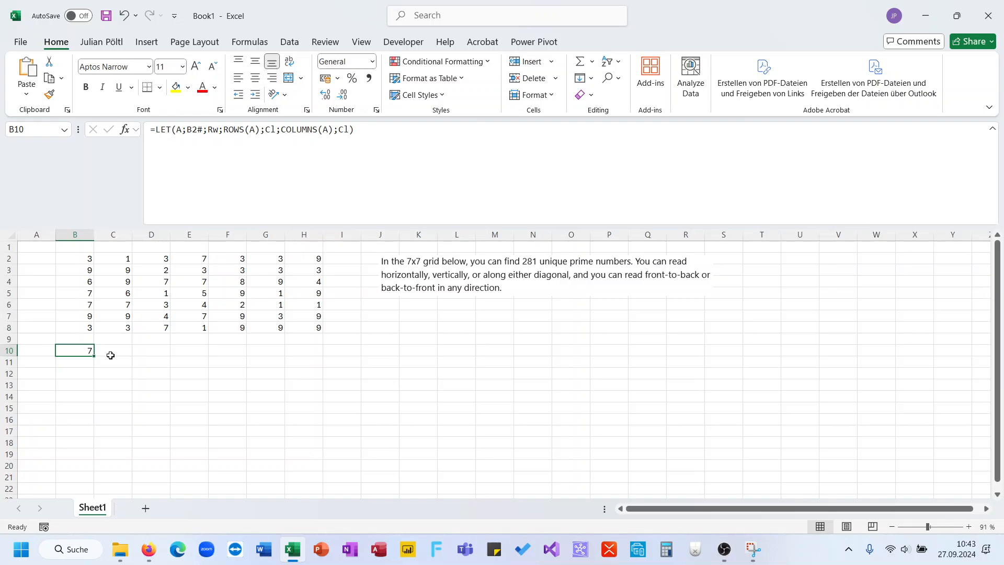
Step: Review the formula cell B10 and the grid's first row, B2:H2
{"action": "left_click", "coordinate": [383, 349]}
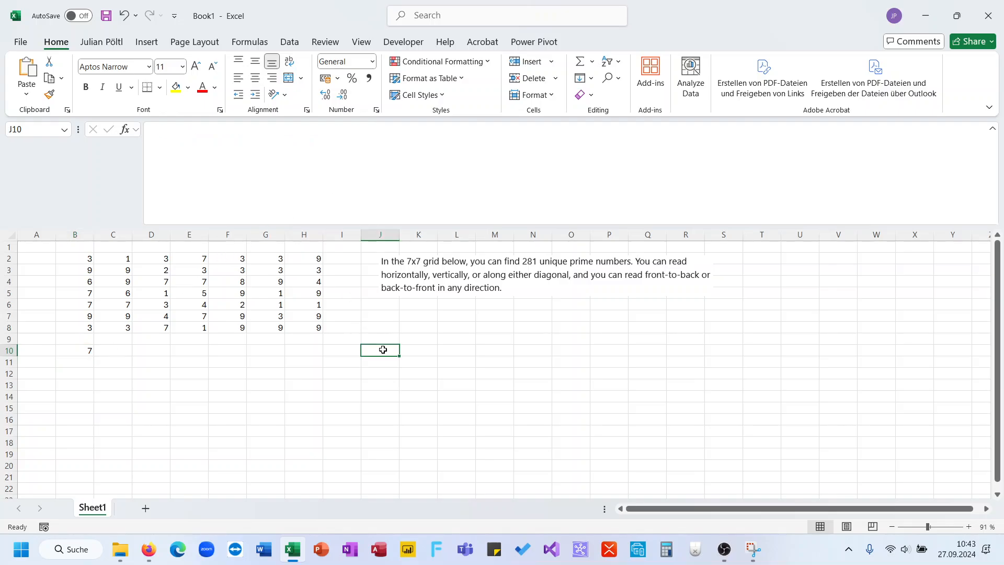
{"action": "left_click", "coordinate": [85, 352]}
{"action": "left_click_drag", "start_coordinate": [86, 260], "coordinate": [293, 263]}
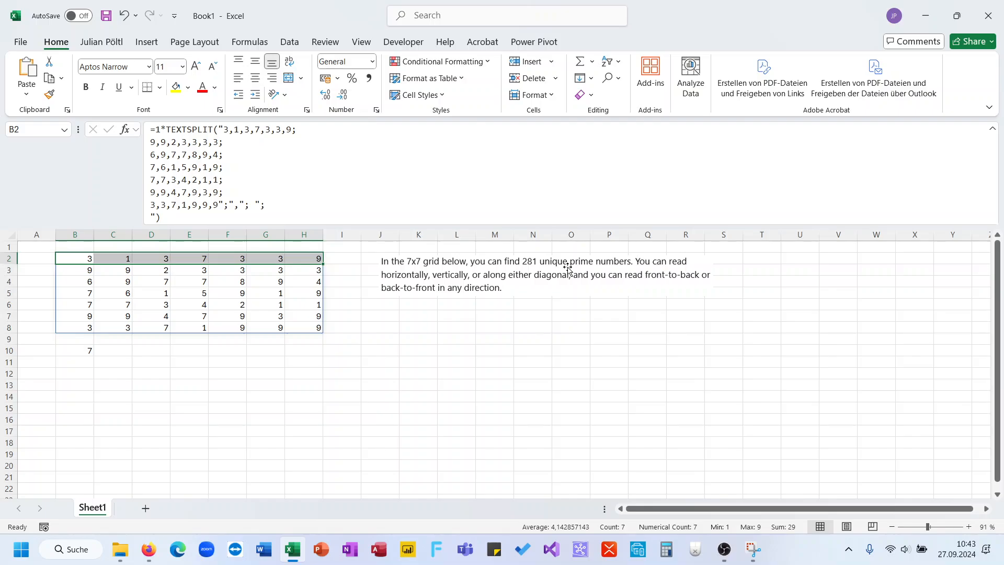
Step: Enter a CONCAT formula in J8 that joins the digits of the grid's last row, B8:H8
{"action": "left_click", "coordinate": [385, 328]}
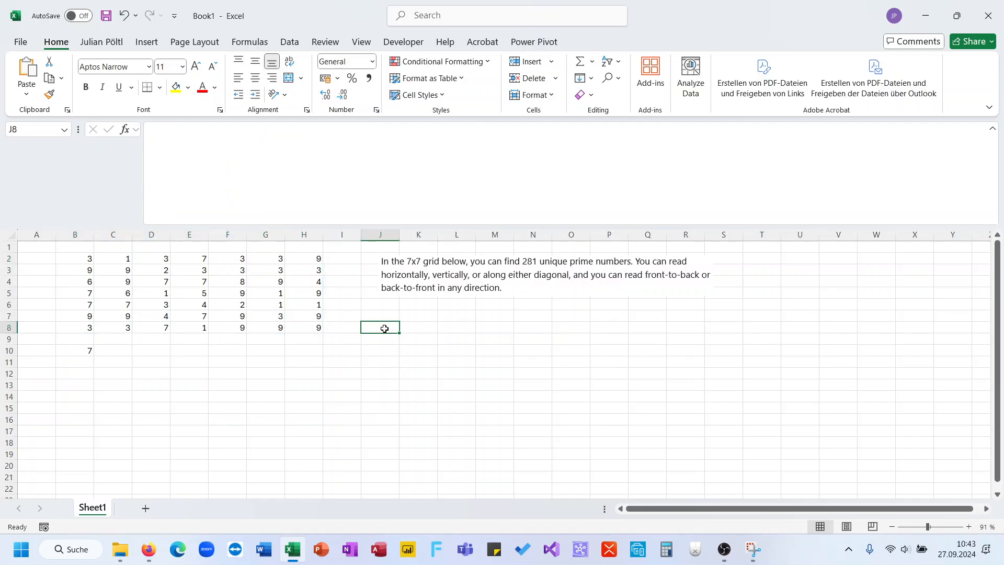
{"action": "type", "text": "=CONCAT("}
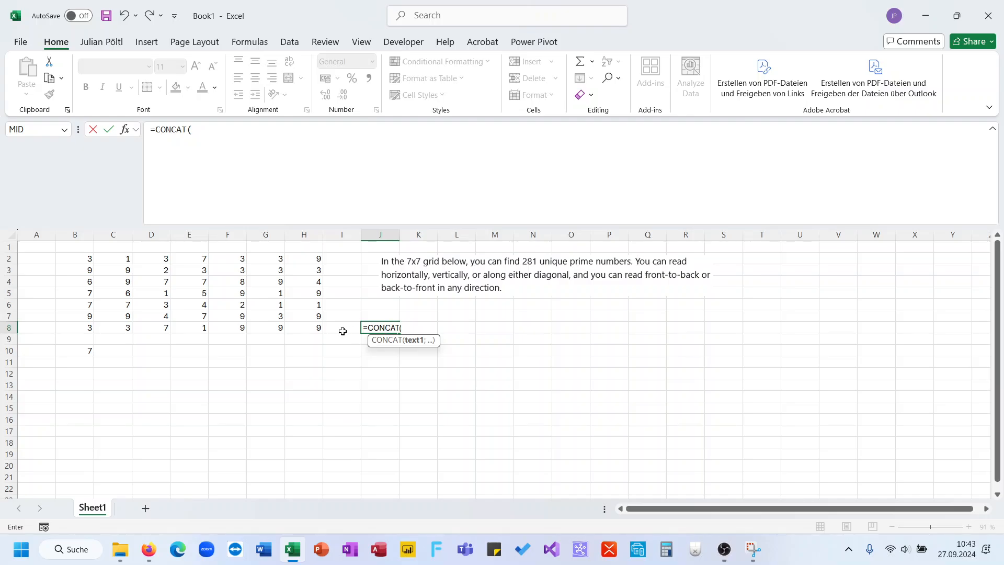
{"action": "left_click_drag", "start_coordinate": [316, 328], "coordinate": [74, 329]}
{"action": "key", "text": "Return"}
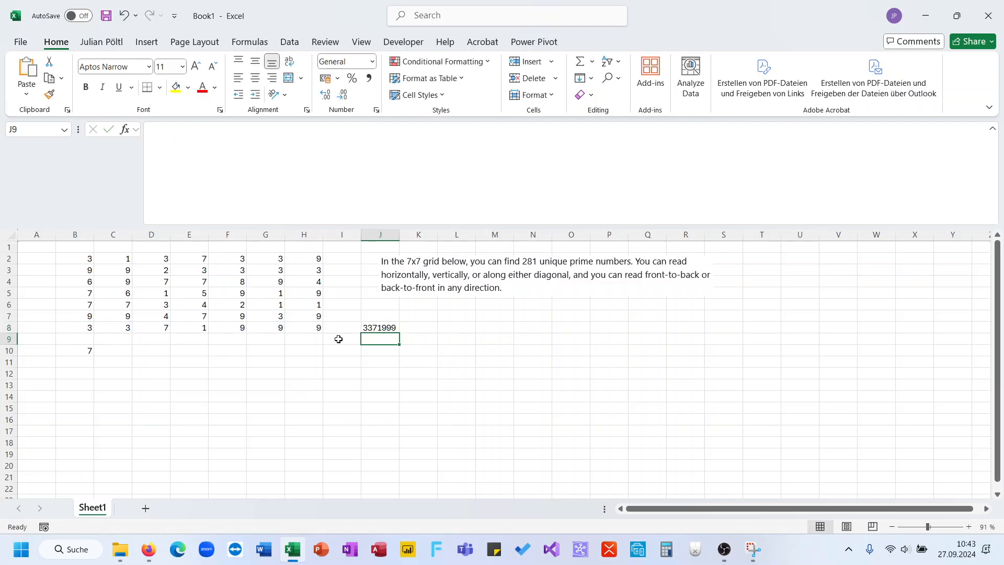
Step: Enter the reversed number 9991733 in J9 as a reference for reading the row back-to-front
{"action": "type", "text": "999"}
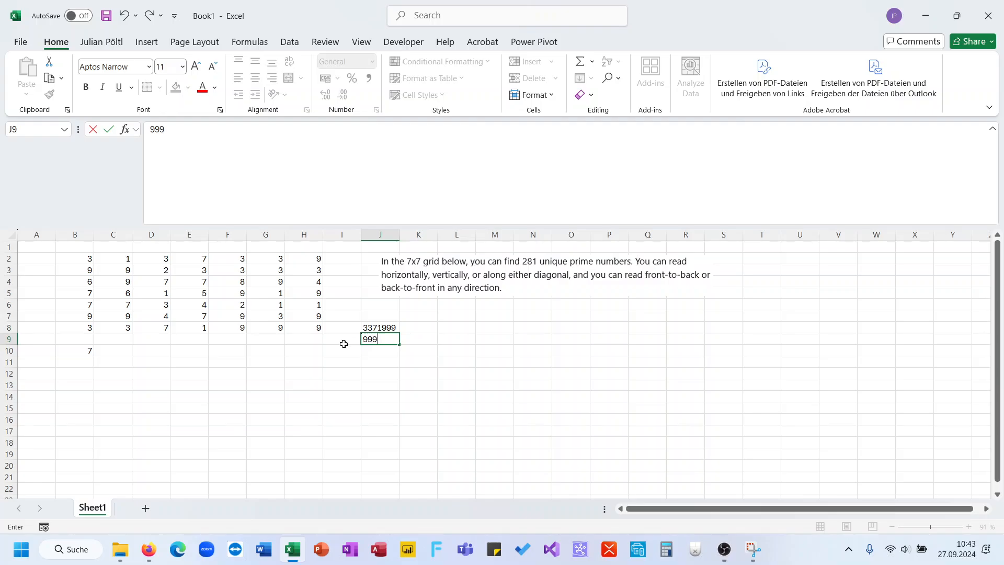
{"action": "type", "text": "1733"}
{"action": "key", "text": "Return"}
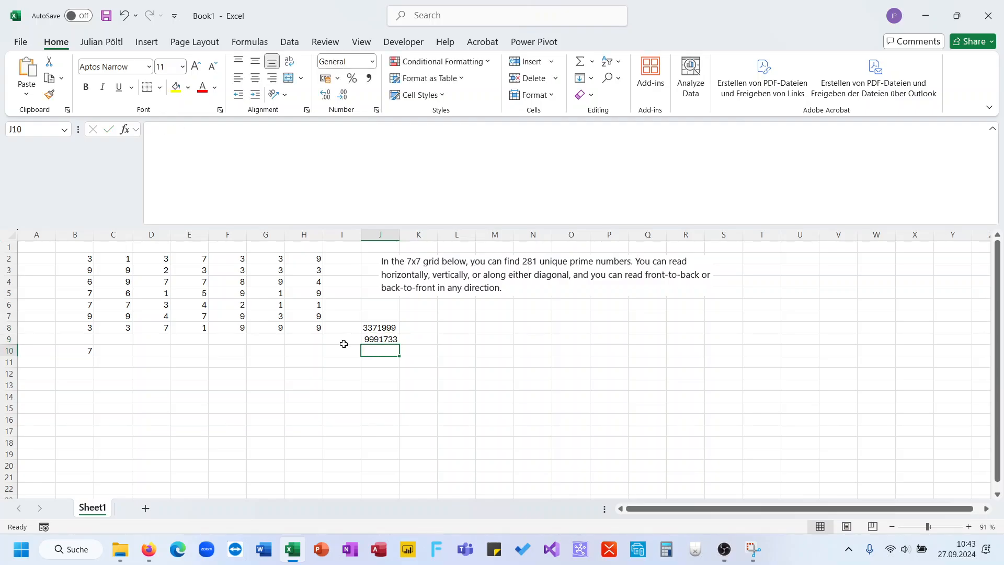
Step: Enter a MID formula in J10 that splits J8 into single characters in reverse, using SEQUENCE(LEN(J8);;LEN(J8);-1) as start positions and length 1
{"action": "type", "text": "=Mid("}
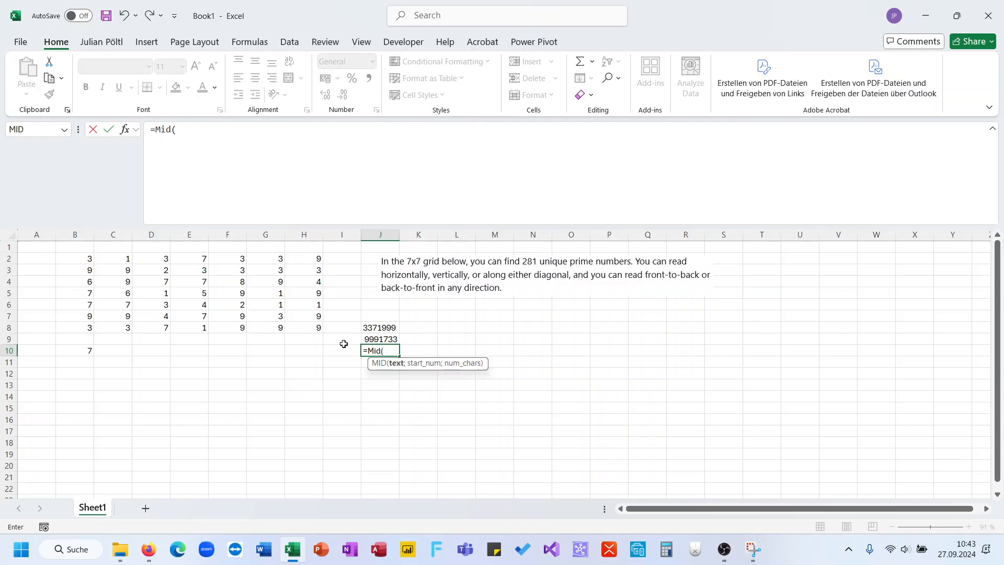
{"action": "left_click", "coordinate": [372, 328]}
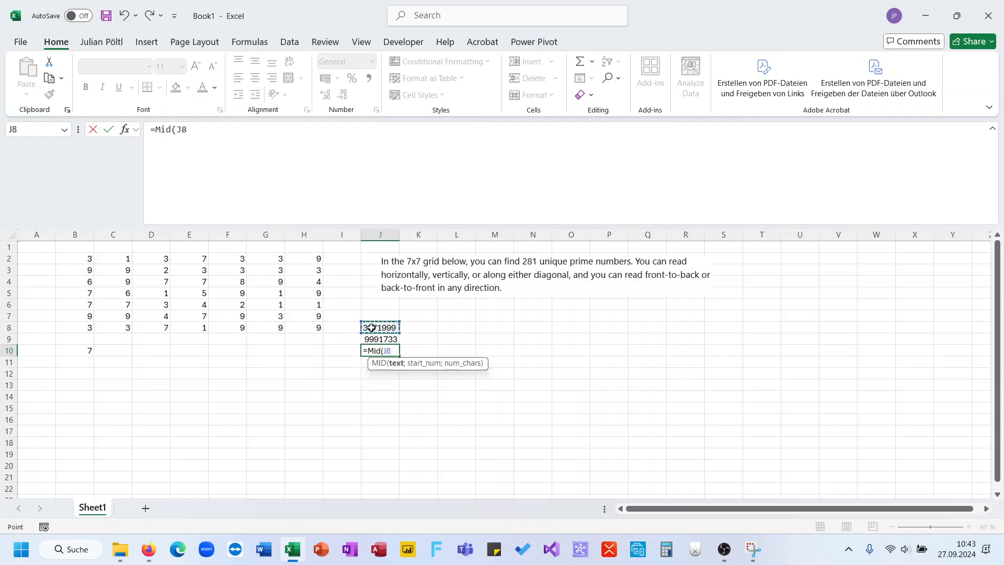
{"action": "type", "text": ";se"}
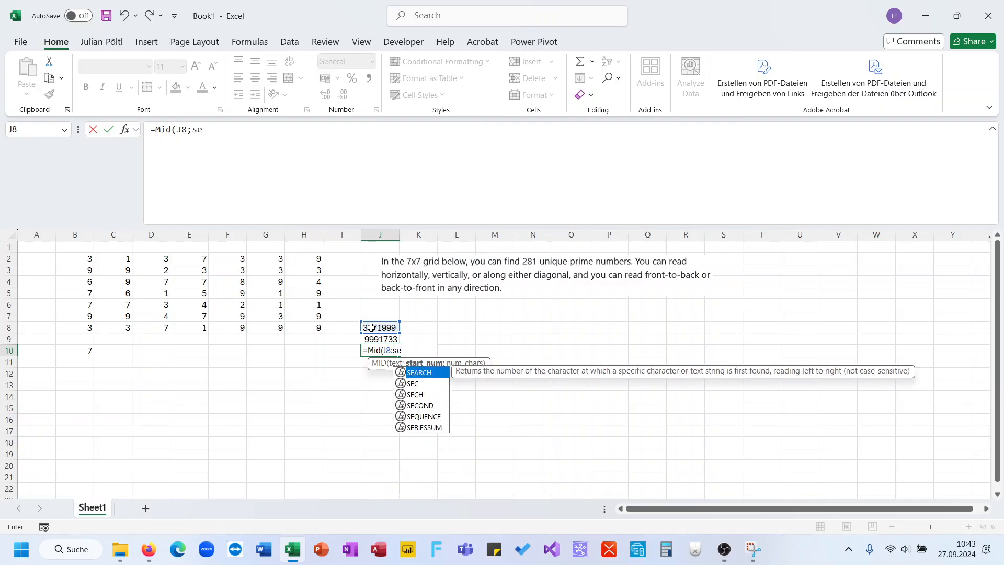
{"action": "key", "text": "Down"}
{"action": "key", "text": "Down"}
{"action": "key", "text": "Down"}
{"action": "key", "text": "Down"}
{"action": "key", "text": "Tab"}
{"action": "type", "text": "len("}
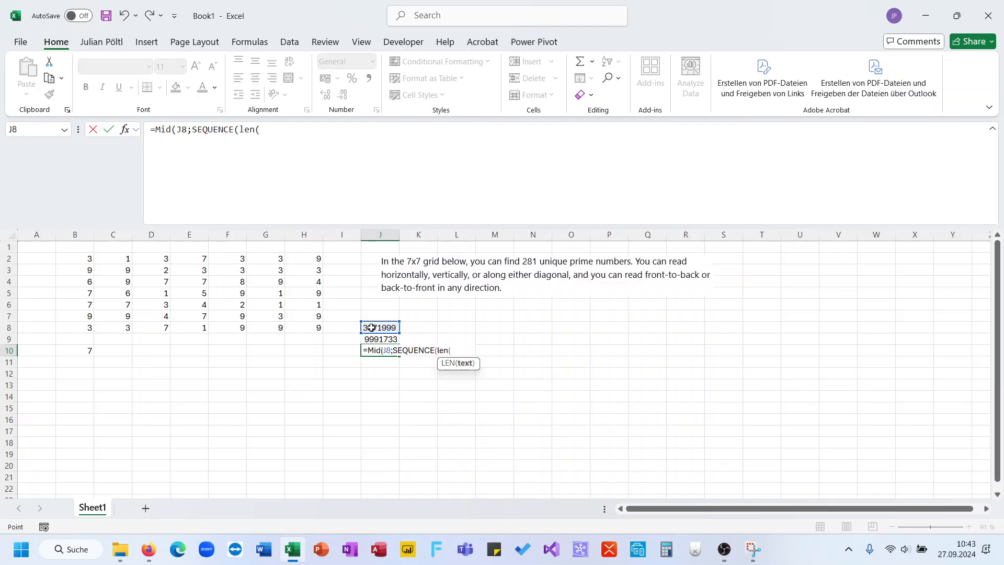
{"action": "left_click", "coordinate": [372, 327]}
{"action": "type", "text": ");;len("}
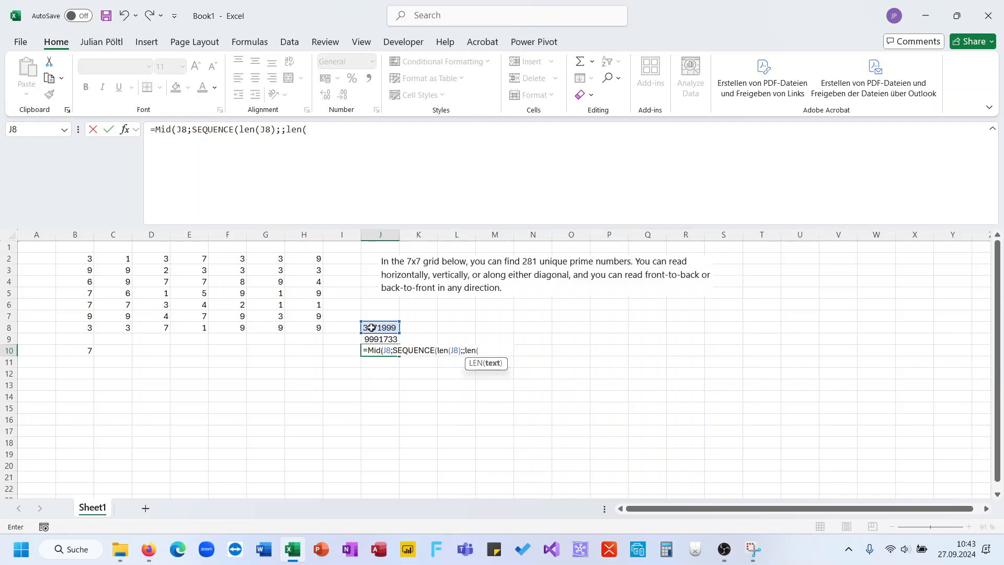
{"action": "left_click", "coordinate": [372, 327]}
{"action": "type", "text": ");-"}
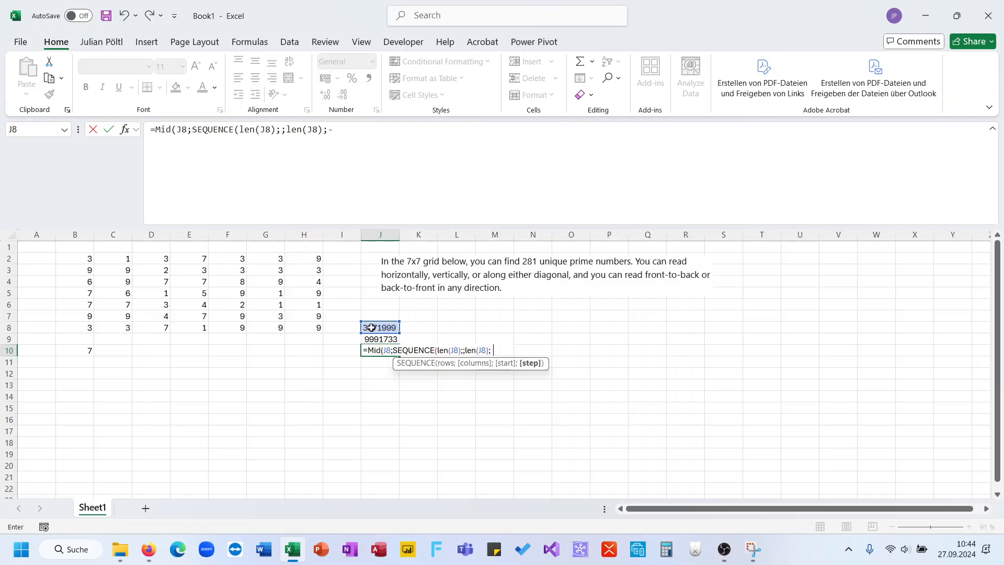
{"action": "type", "text": "1);"}
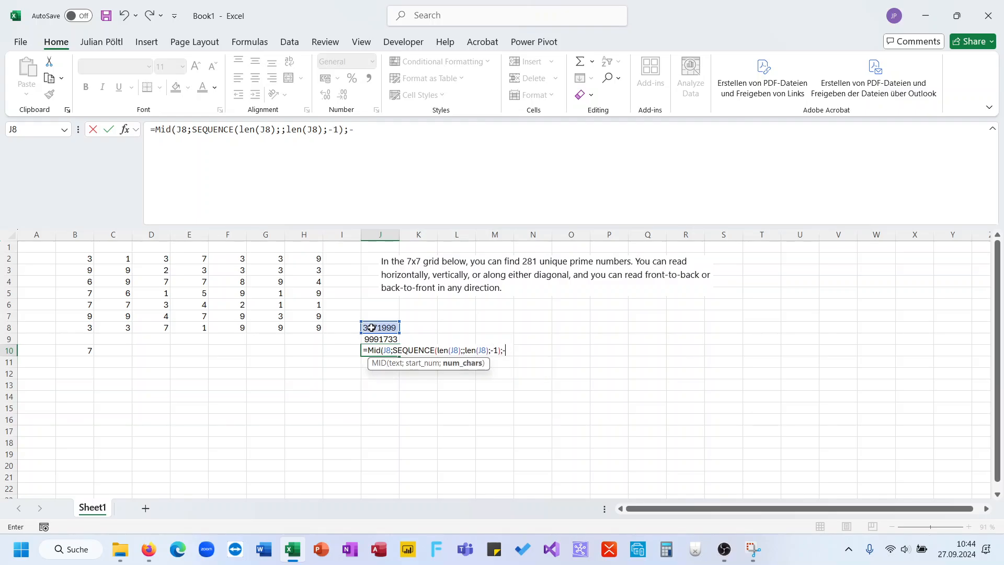
{"action": "type", "text": "1)"}
{"action": "key", "text": "Return"}
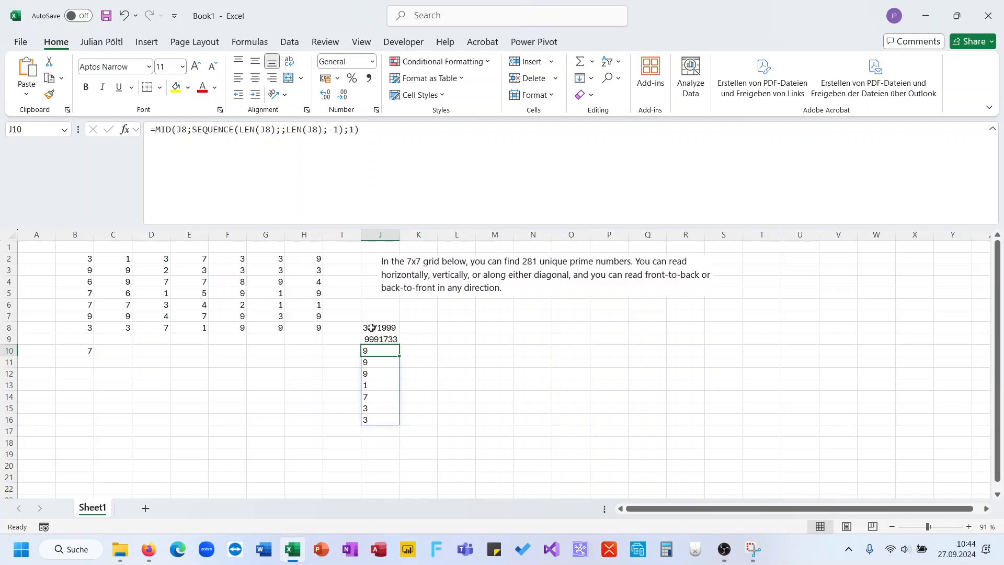
Step: Wrap the MID formula in J10 in CONCAT to join the reversed characters into one string
{"action": "left_click", "coordinate": [156, 130]}
{"action": "type", "text": "cn"}
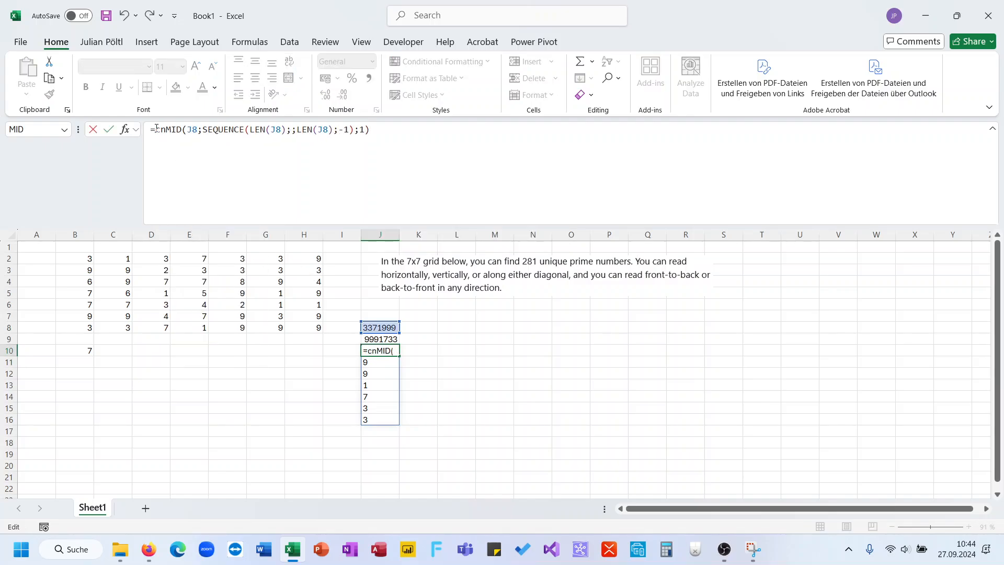
{"action": "key", "text": "BackSpace"}
{"action": "type", "text": "on"}
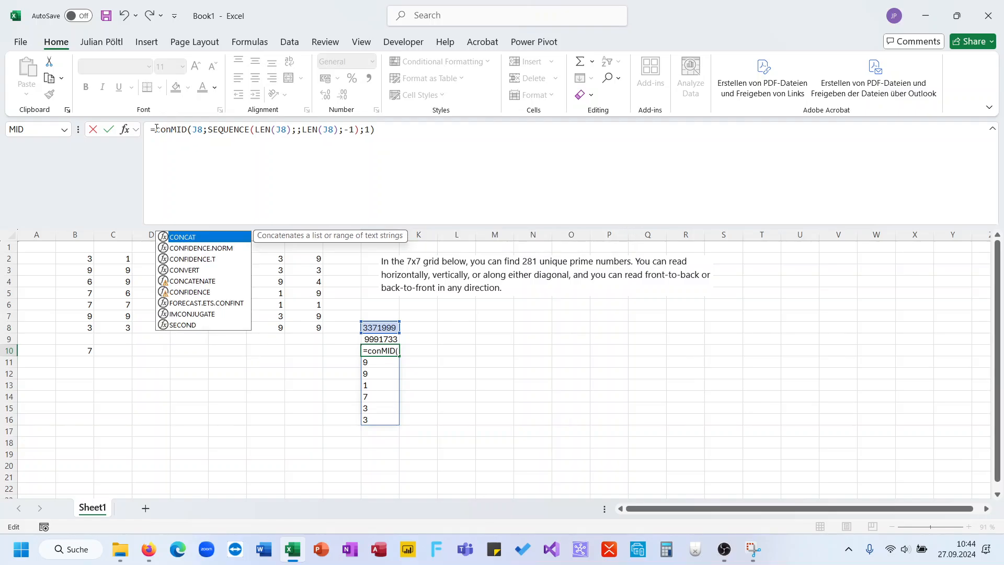
{"action": "key", "text": "Tab"}
{"action": "key", "text": "End"}
{"action": "key", "text": "Return"}
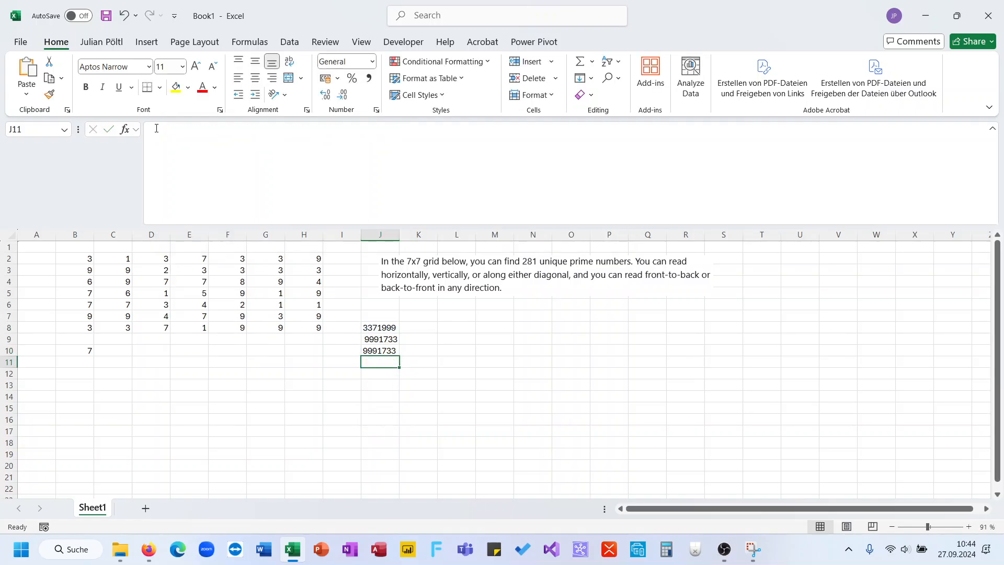
Step: Clear the reference number in J9 and copy the whole formula text from J10
{"action": "key", "text": "Up"}
{"action": "key", "text": "Up"}
{"action": "key", "text": "Delete"}
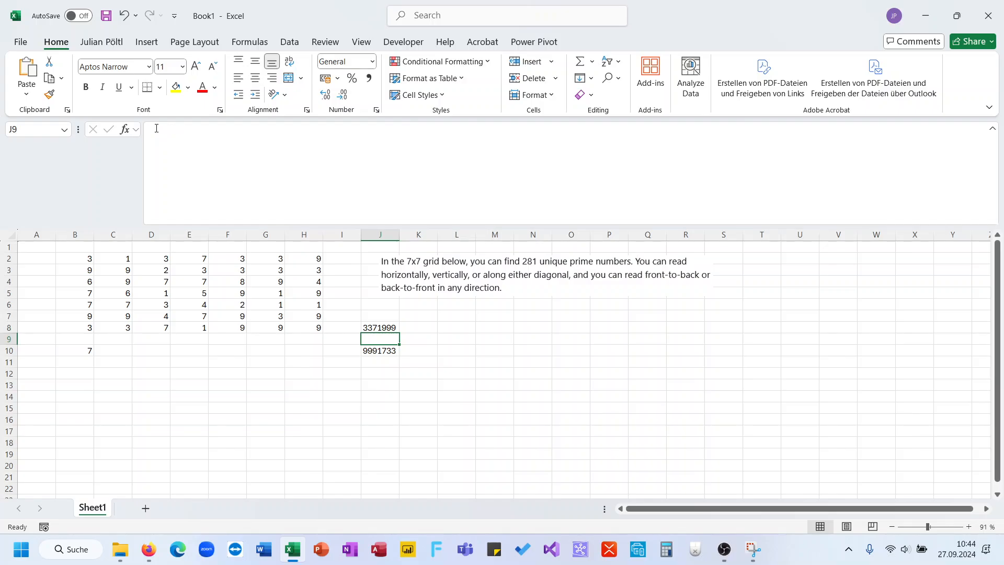
{"action": "key", "text": "Down"}
{"action": "left_click_drag", "start_coordinate": [419, 126], "coordinate": [143, 121]}
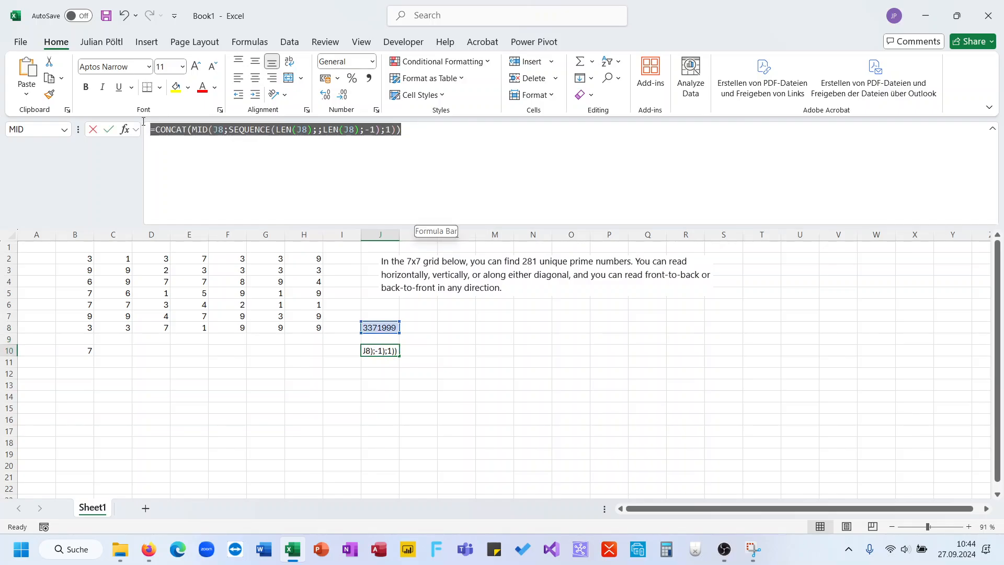
{"action": "key", "text": "ctrl+c"}
{"action": "key", "text": "Escape"}
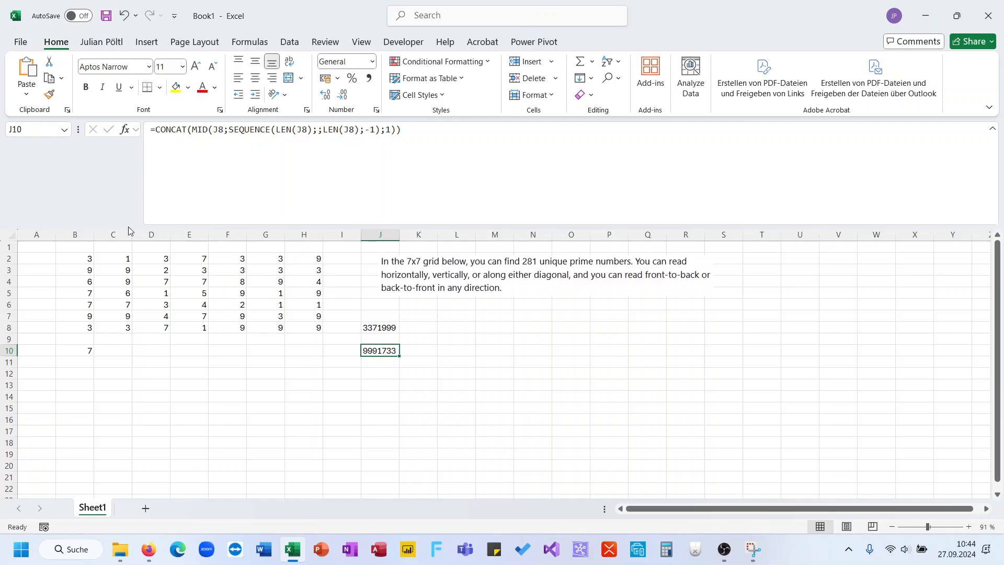
Step: In B10's LET formula, replace the returned Cl with a variable RV defined as LAMBDA(A; followed by the copied CONCAT formula
{"action": "left_click", "coordinate": [86, 351]}
{"action": "left_click", "coordinate": [333, 187]}
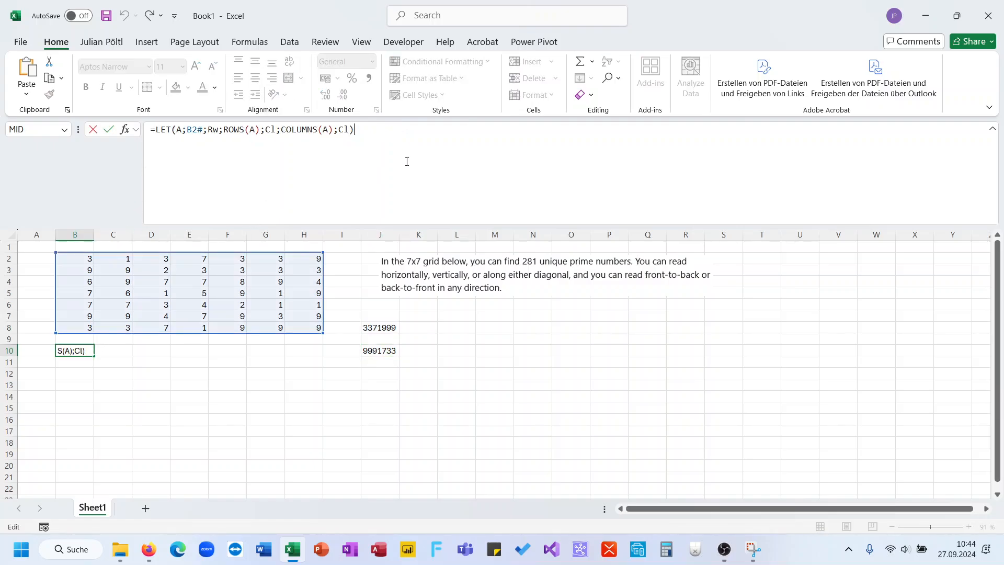
{"action": "key", "text": "BackSpace"}
{"action": "key", "text": "BackSpace"}
{"action": "key", "text": "BackSpace"}
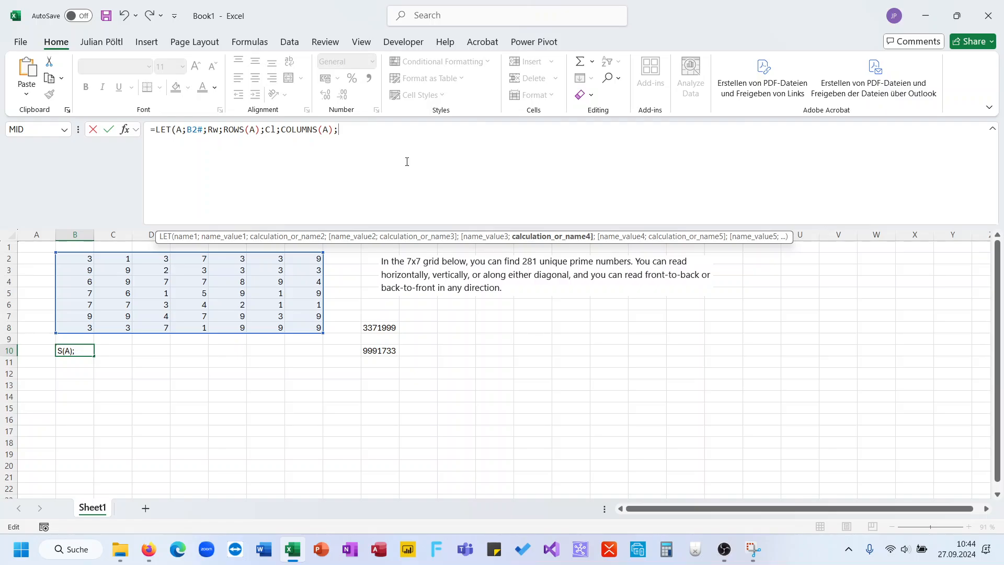
{"action": "type", "text": "RV;LAMBDA("}
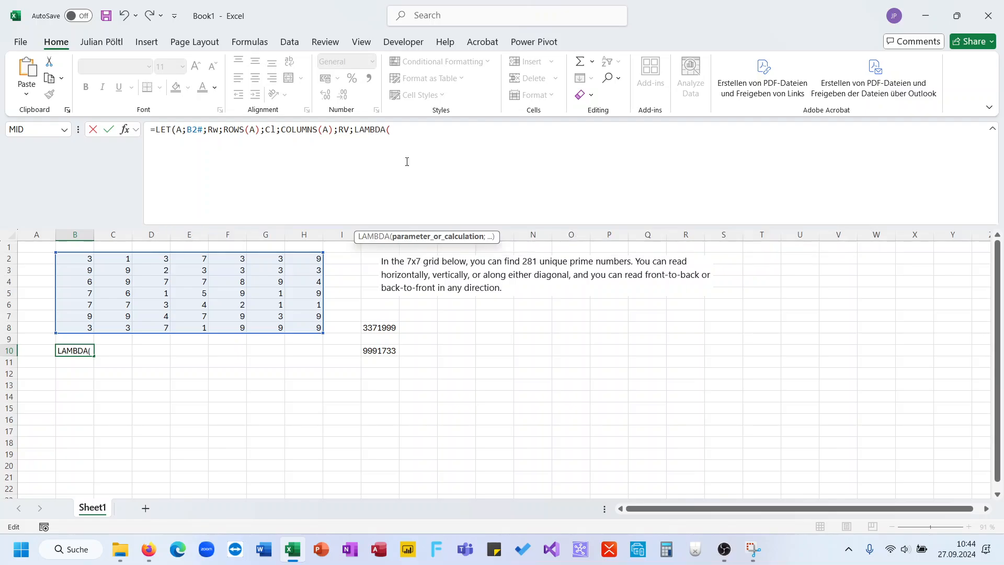
{"action": "type", "text": "A;"}
{"action": "key", "text": "ctrl+v"}
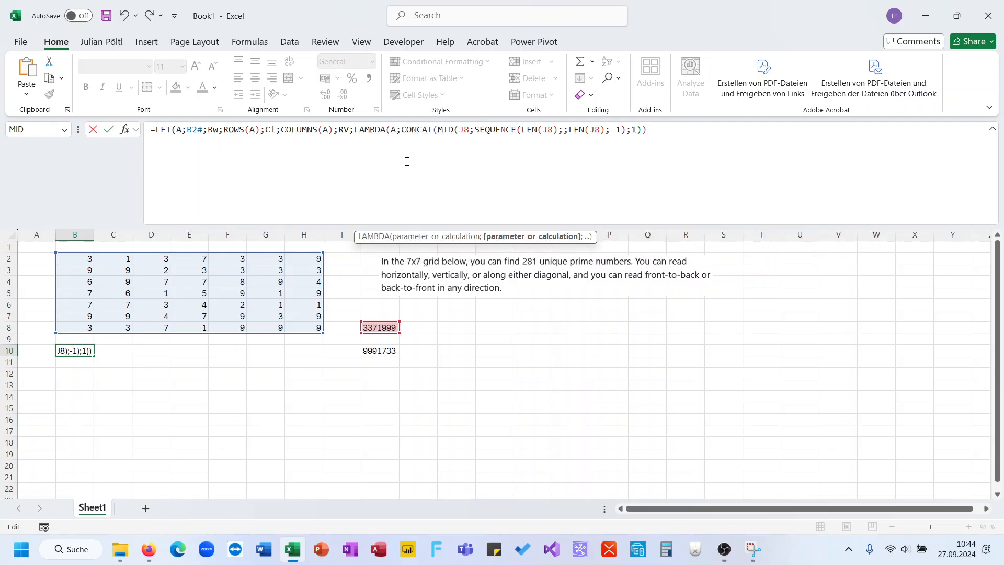
Step: Replace all three J8 references inside the RV LAMBDA with the parameter A
{"action": "double_click", "coordinate": [466, 131]}
{"action": "double_click", "coordinate": [540, 129]}
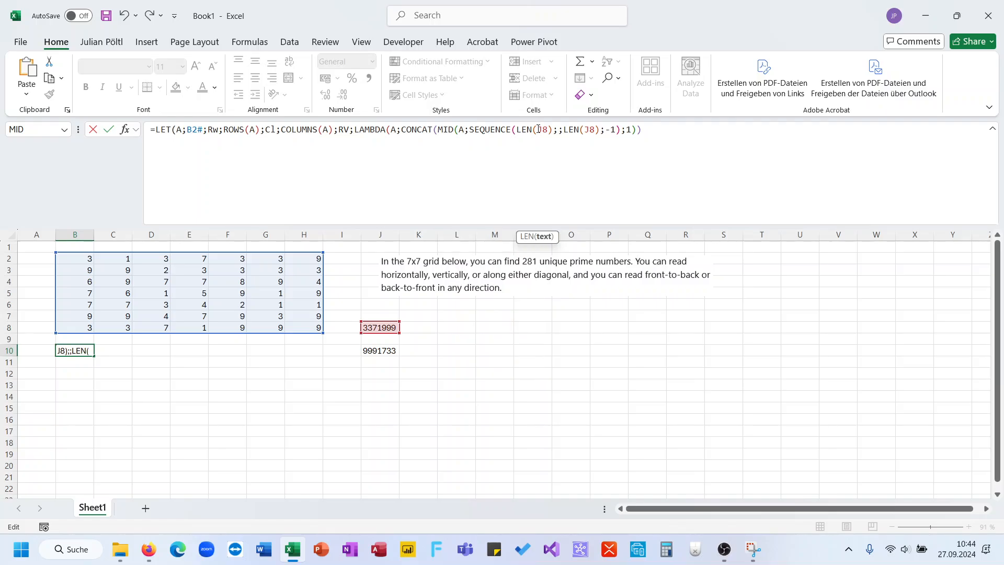
{"action": "type", "text": "A"}
{"action": "double_click", "coordinate": [583, 129]}
{"action": "type", "text": "A"}
{"action": "left_click", "coordinate": [653, 132]}
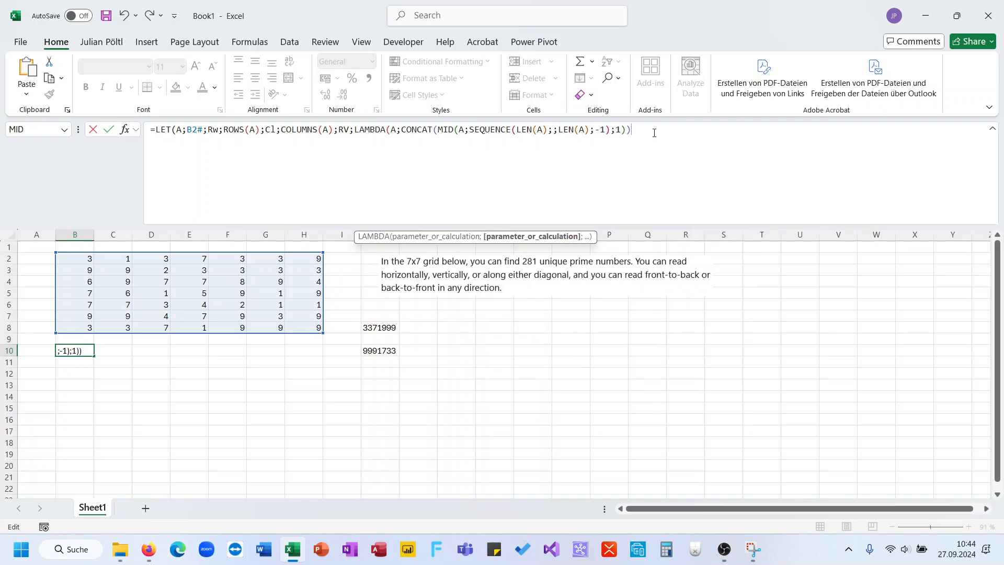
Step: Close the LAMBDA, return RV(987656786) as a test, and accept the suggested formula correction
{"action": "type", "text": ");RV("}
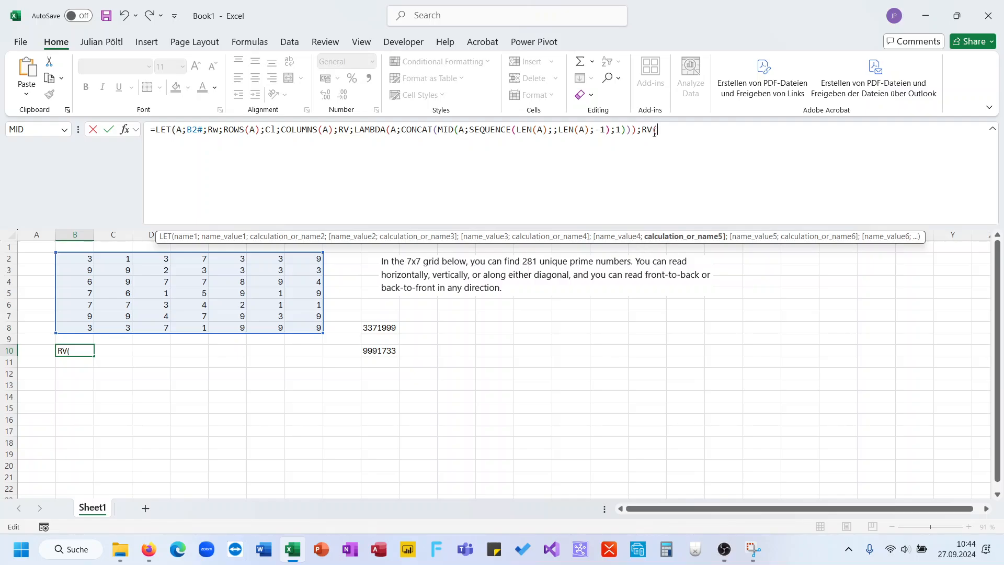
{"action": "type", "text": "987656786)"}
{"action": "key", "text": "Return"}
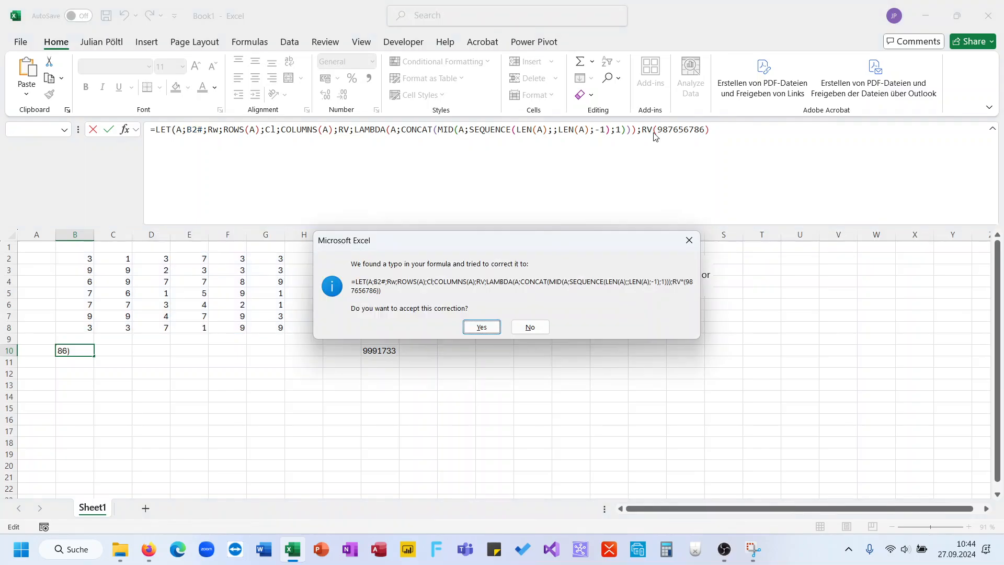
{"action": "key", "text": "Return"}
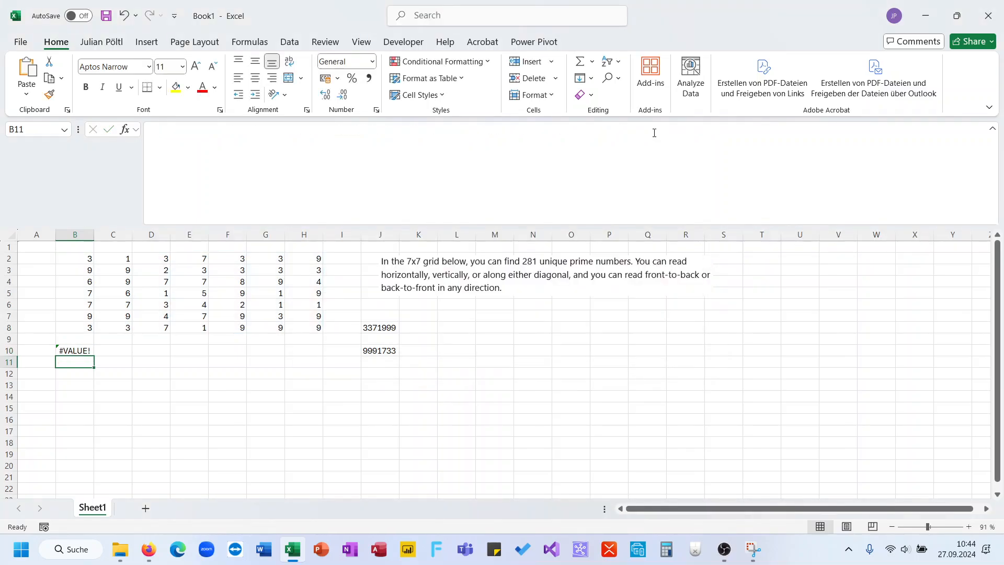
Step: Remove the asterisk after RV in the B10 formula so that it returns RV(987656786)
{"action": "key", "text": "Up"}
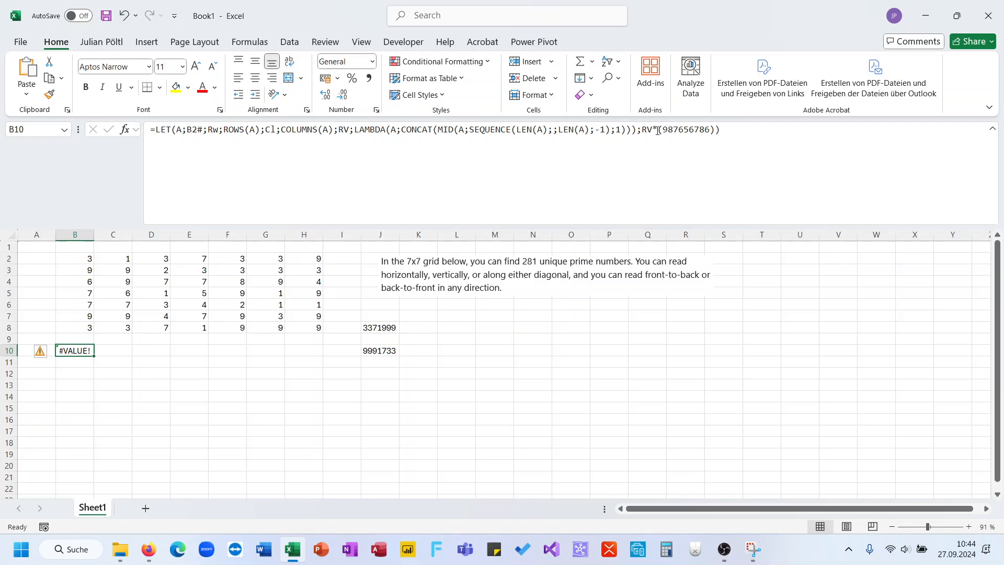
{"action": "left_click", "coordinate": [658, 131]}
{"action": "key", "text": "BackSpace"}
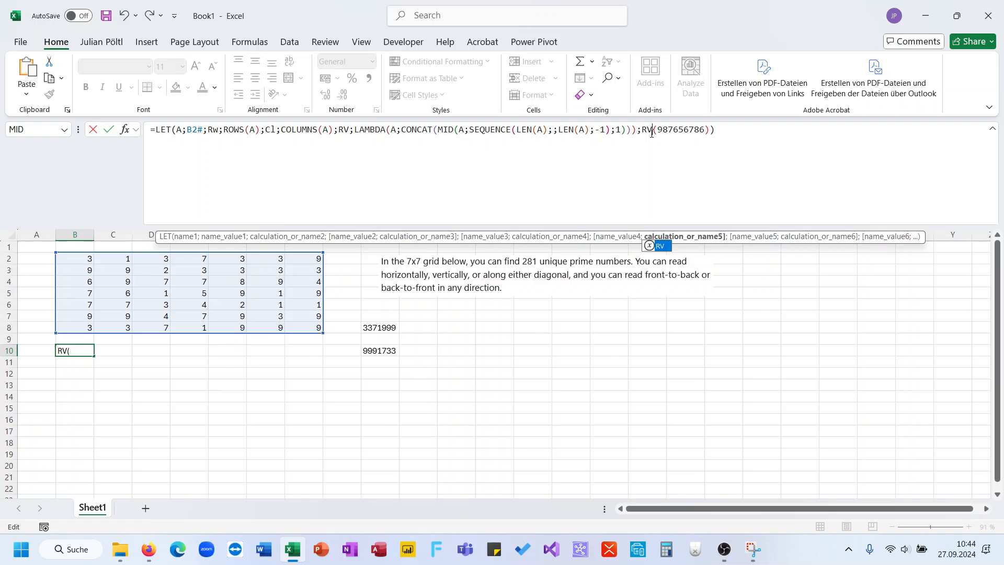
{"action": "left_click", "coordinate": [740, 131]}
{"action": "key", "text": "Return"}
{"action": "key", "text": "Up"}
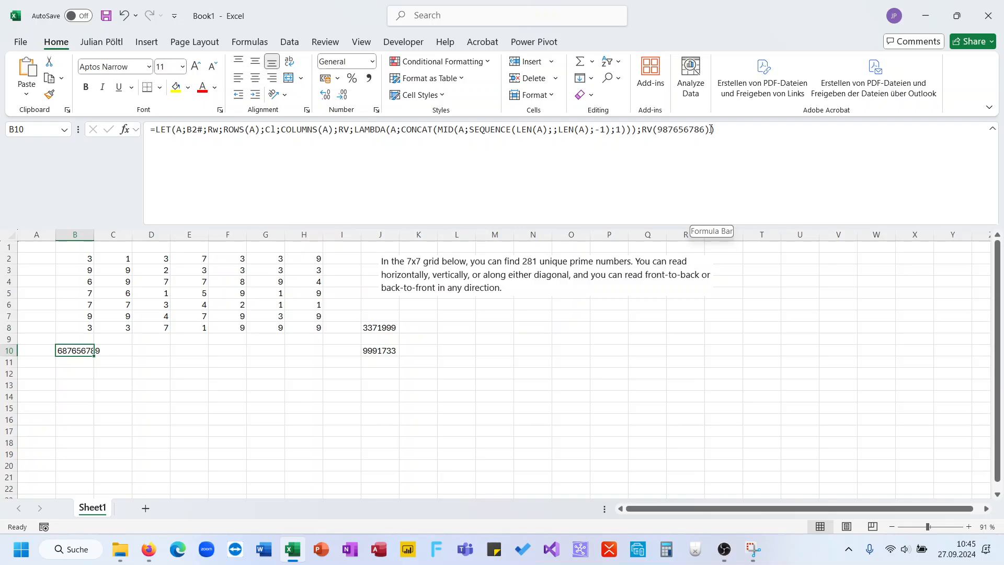
Step: Replace the returned RV(987656786) in B10's LET formula with BYROW(A;CONCAT) and enter the formula
{"action": "left_click_drag", "start_coordinate": [712, 129], "coordinate": [646, 135]}
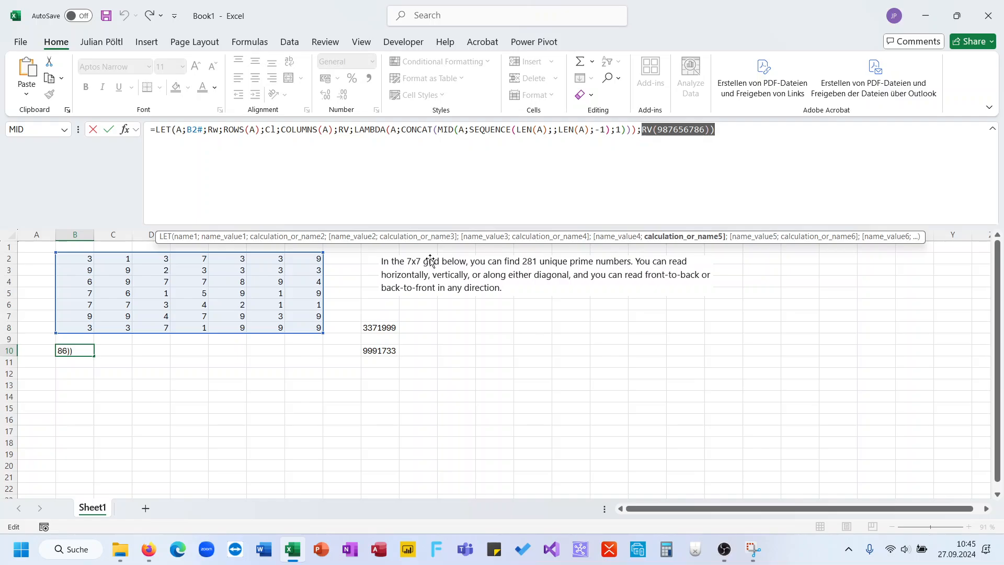
{"action": "type", "text": "BY"}
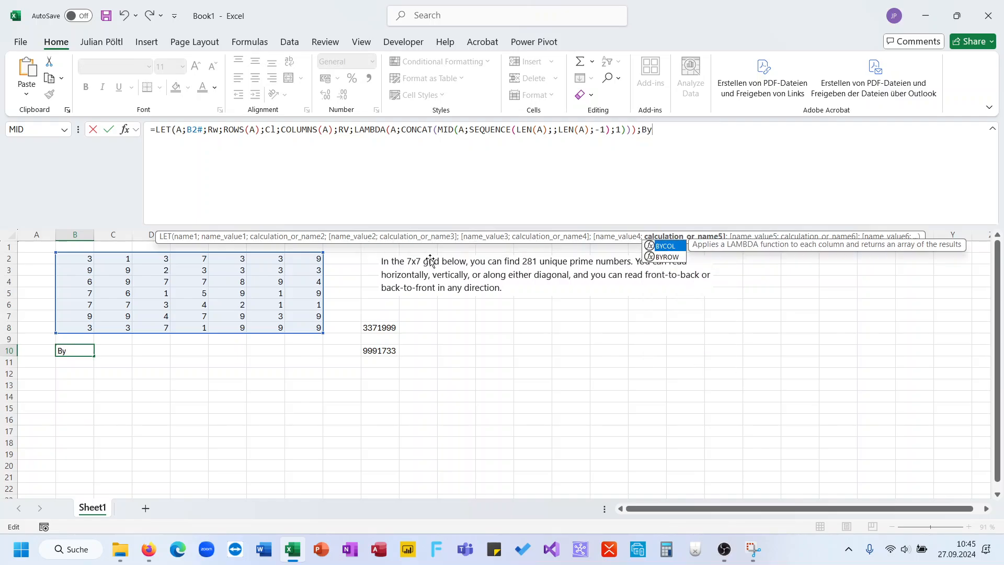
{"action": "key", "text": "Down"}
{"action": "key", "text": "Tab"}
{"action": "type", "text": "A;"}
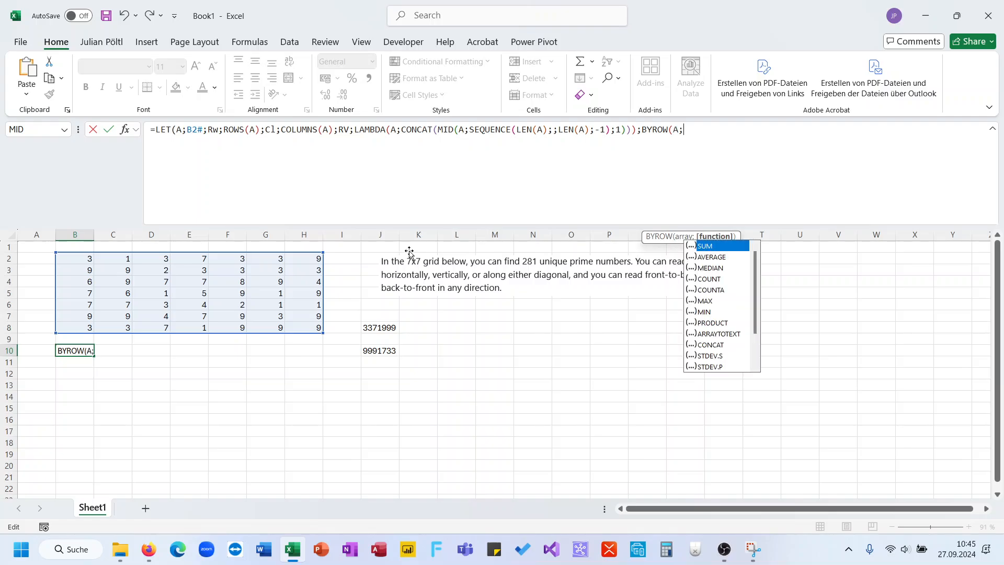
{"action": "type", "text": "co"}
{"action": "key", "text": "Down"}
{"action": "key", "text": "Down"}
{"action": "key", "text": "Tab"}
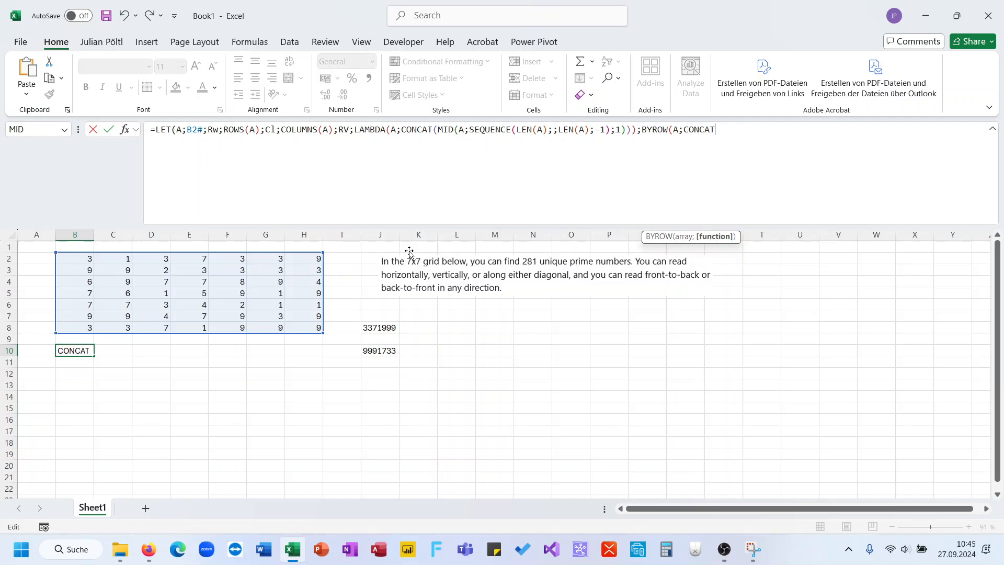
{"action": "type", "text": ")"}
{"action": "type", "text": ")("}
{"action": "key", "text": "Return"}
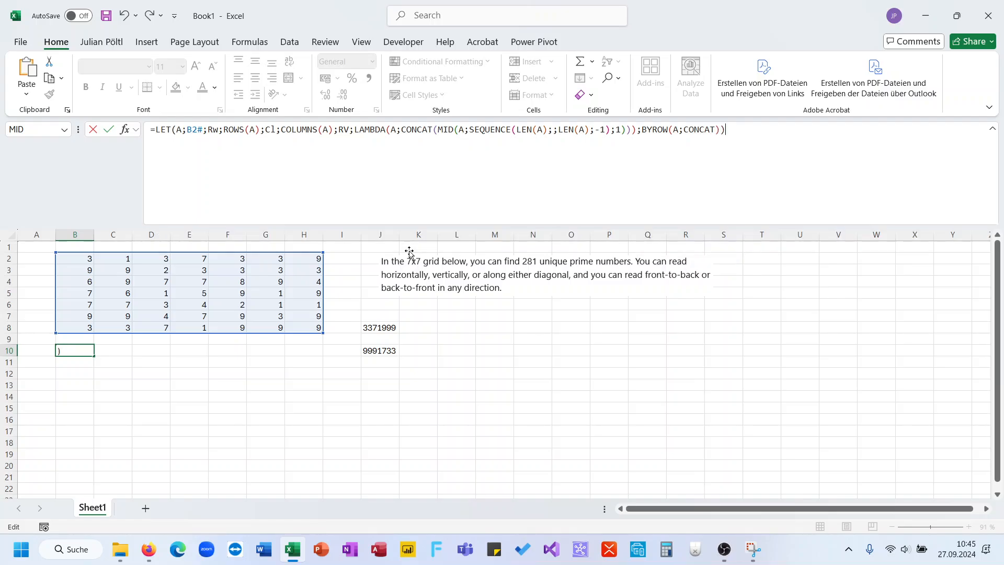
{"action": "key", "text": "Up"}
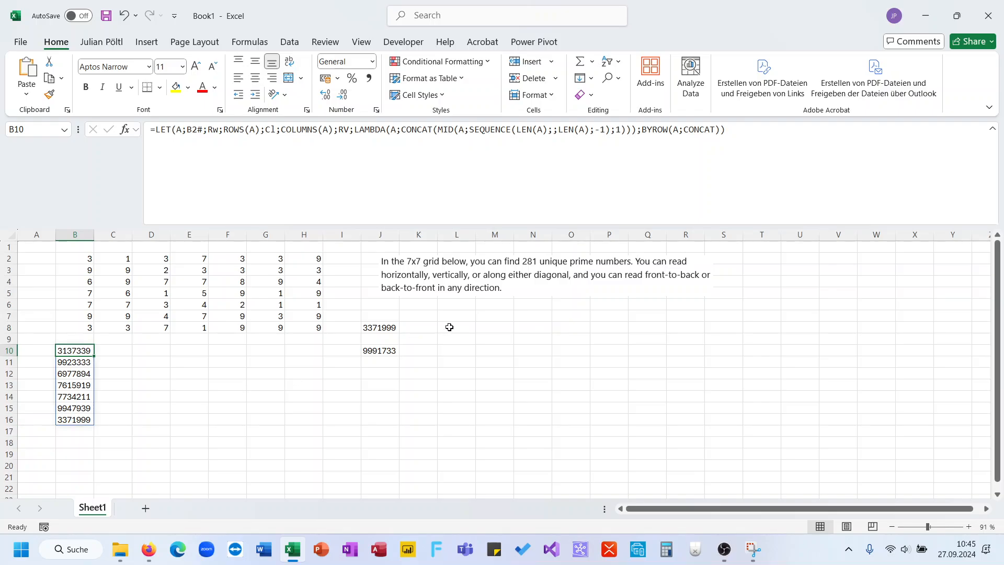
Step: Try returning BYCOL(A;CONCAT) instead of BYROW in B10's formula, and undo that change
{"action": "double_click", "coordinate": [651, 132]}
{"action": "type", "text": "BYCOL"}
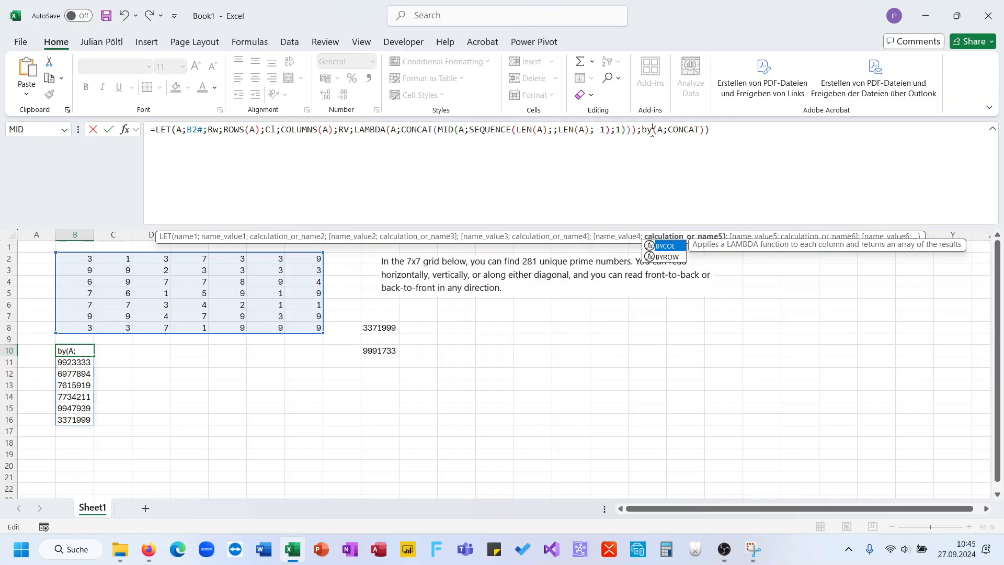
{"action": "key", "text": "Return"}
{"action": "key", "text": "Up"}
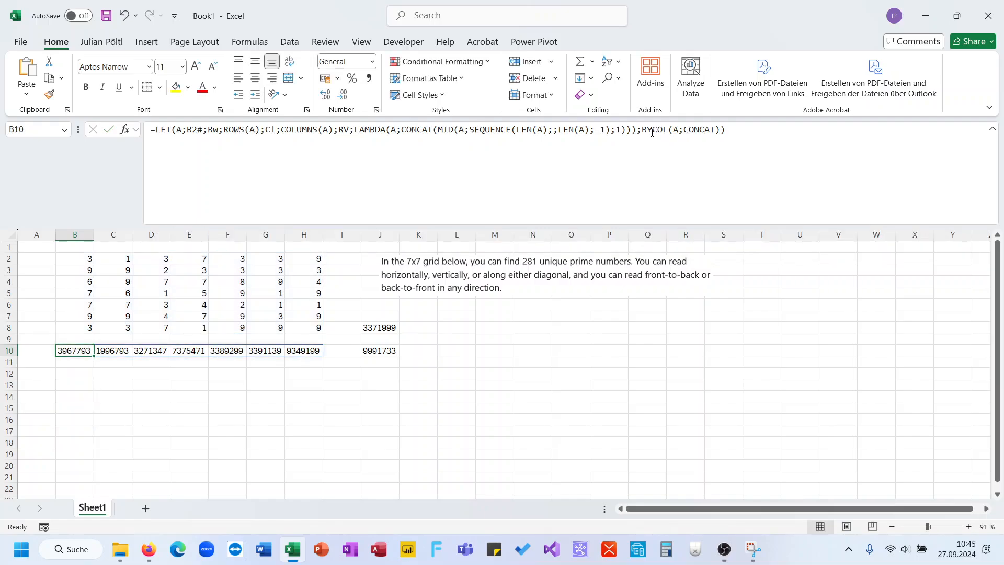
{"action": "key", "text": "ctrl+z"}
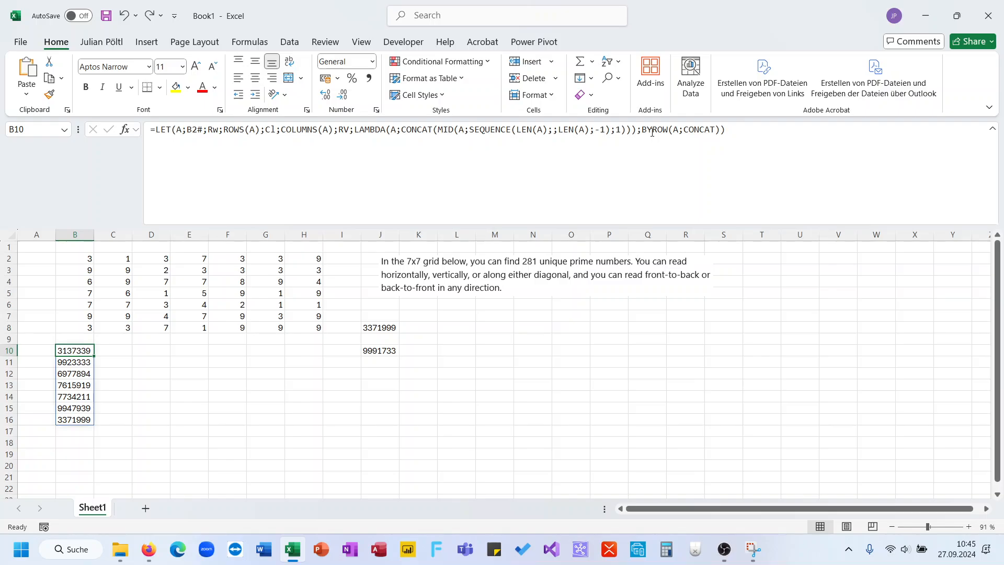
Step: Assign the BYROW(A;CONCAT) result to a variable named BR and remove the LET's closing parenthesis
{"action": "left_click", "coordinate": [644, 130]}
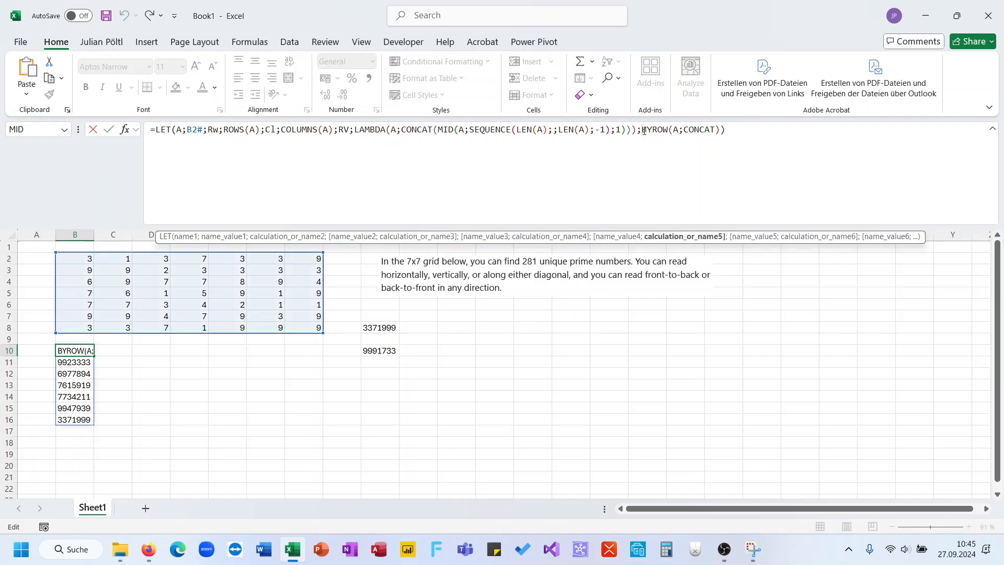
{"action": "type", "text": "BR;"}
{"action": "left_click", "coordinate": [752, 133]}
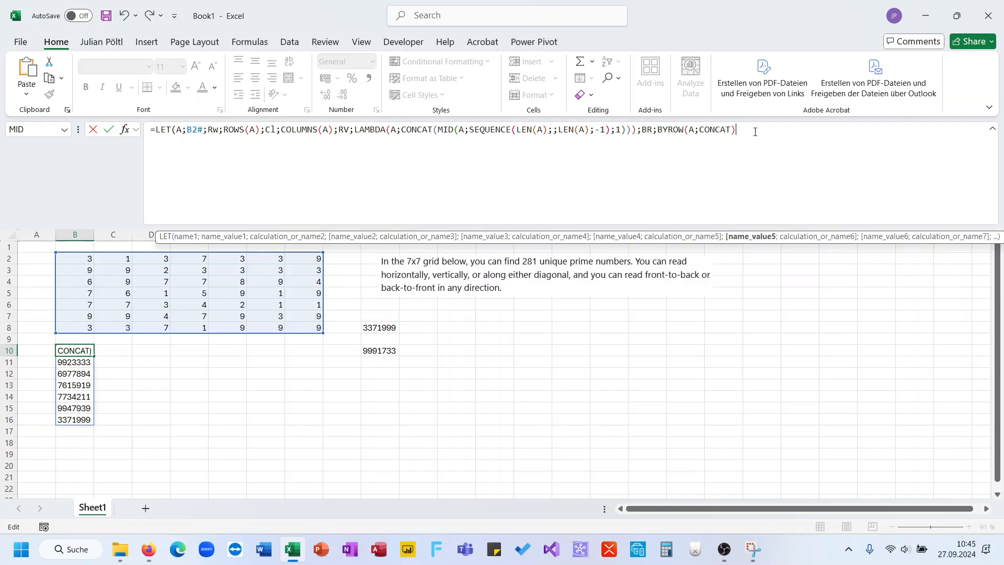
{"action": "key", "text": "BackSpace"}
Step: Add a second variable BC defined as BYCOL(A;CONCAT) after BR in the LET formula
{"action": "type", "text": ";BX;"}
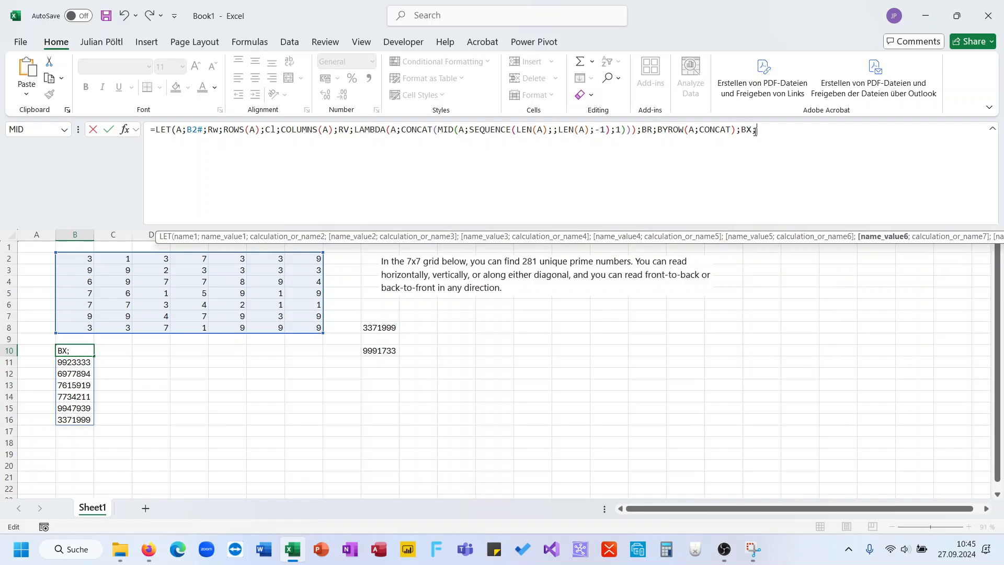
{"action": "key", "text": "BackSpace"}
{"action": "key", "text": "BackSpace"}
{"action": "type", "text": "C;B"}
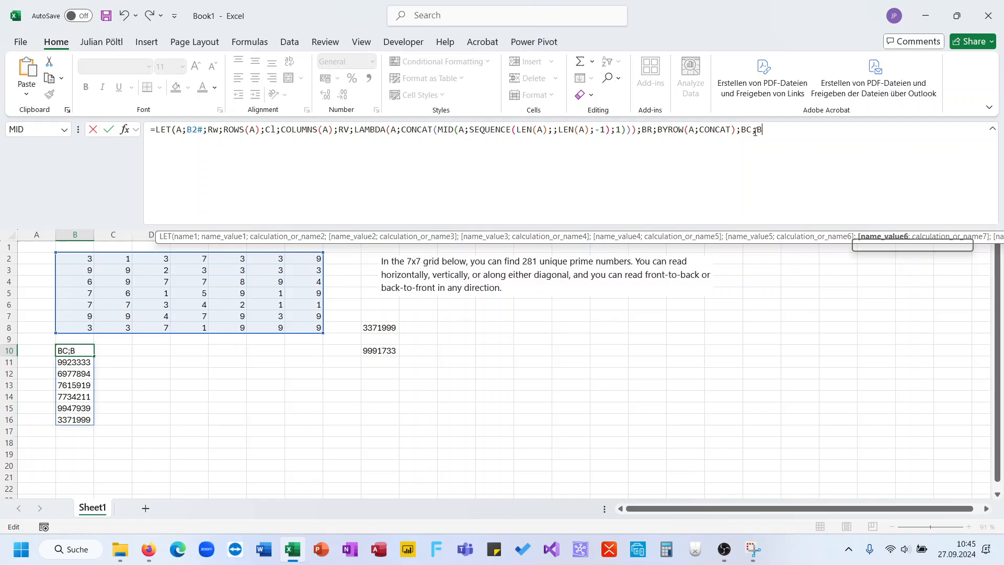
{"action": "type", "text": "YCOL("}
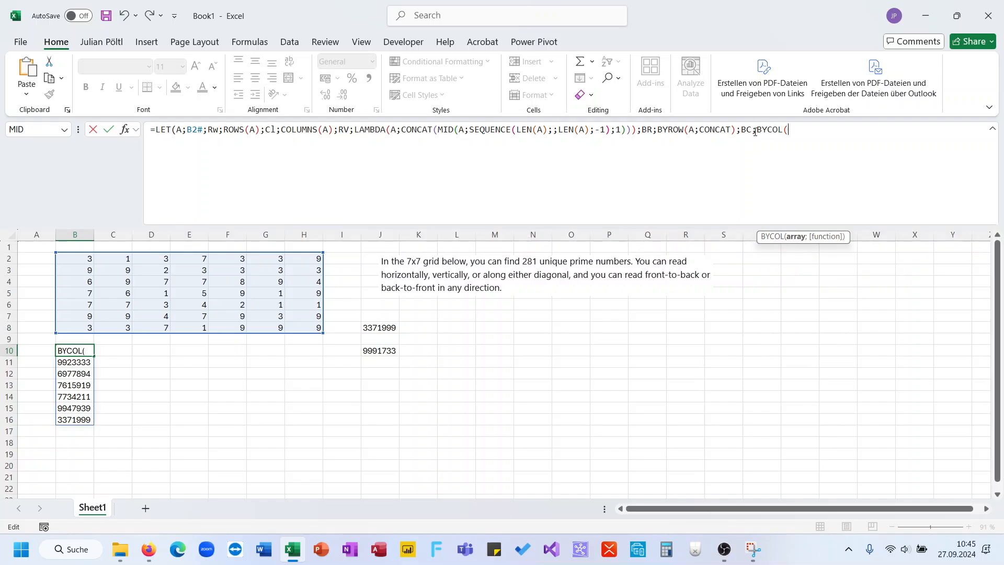
{"action": "type", "text": "A;co"}
{"action": "key", "text": "Tab"}
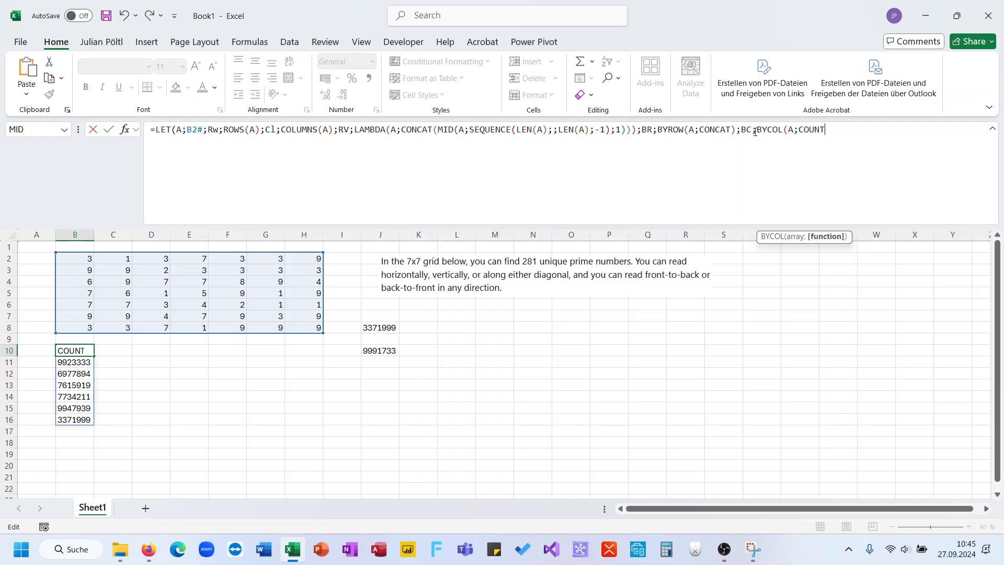
{"action": "key", "text": "BackSpace"}
{"action": "key", "text": "BackSpace"}
{"action": "key", "text": "BackSpace"}
{"action": "key", "text": "BackSpace"}
{"action": "key", "text": "Down"}
{"action": "key", "text": "Down"}
{"action": "key", "text": "Tab"}
{"action": "type", "text": ");"}
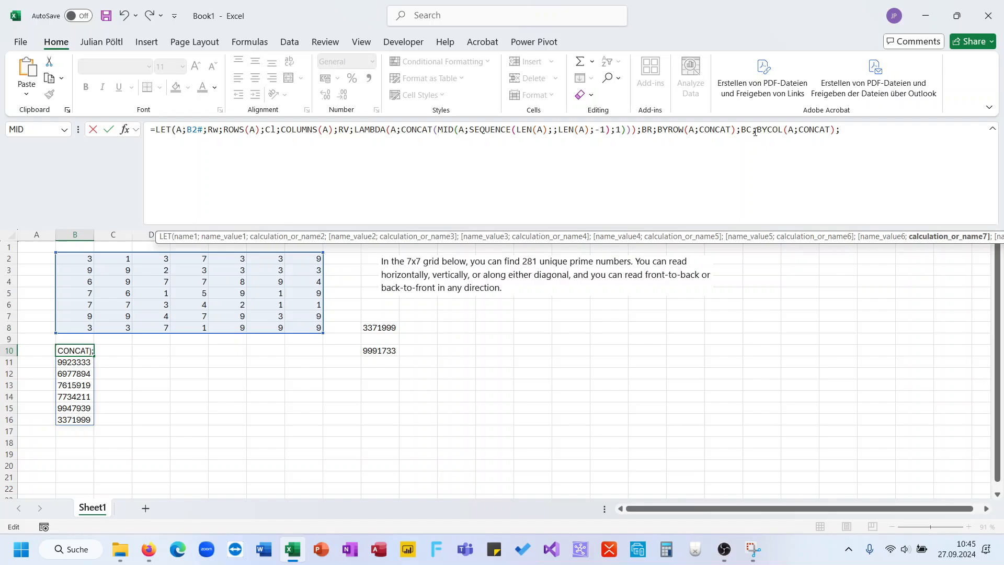
Step: Start the LET's return expression as HSTACK(BR;BC; to combine the row and column strings
{"action": "type", "text": "hst"}
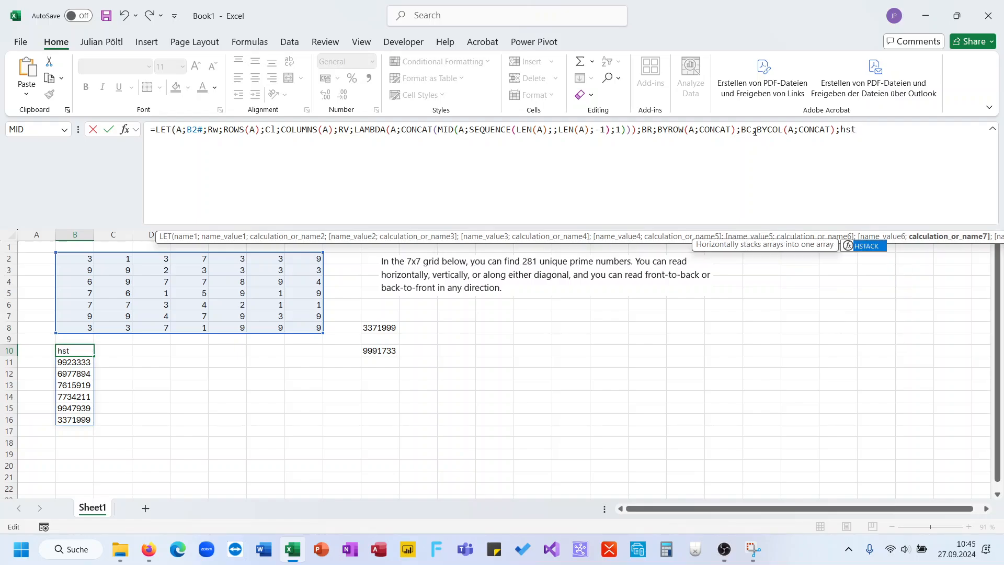
{"action": "key", "text": "Tab"}
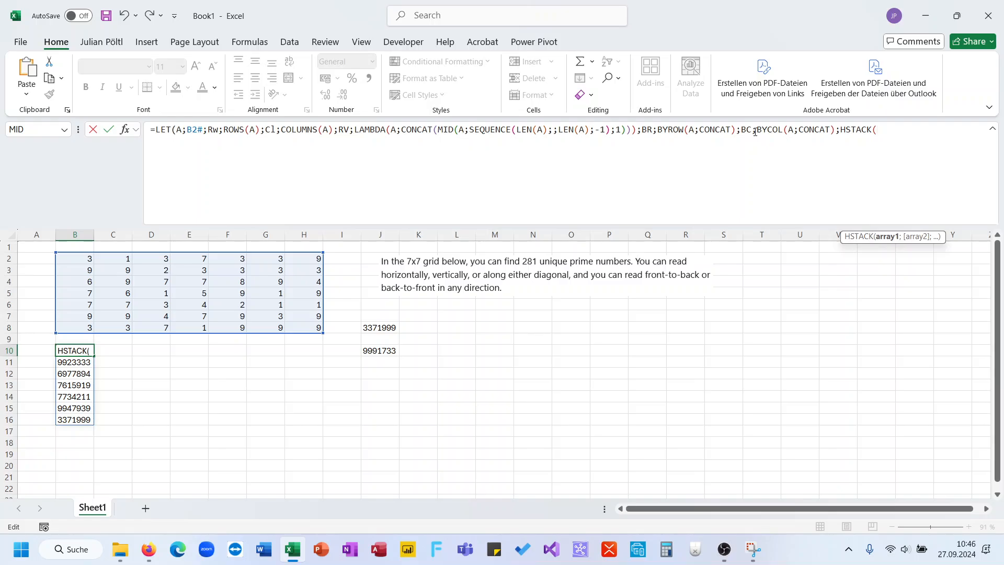
{"action": "type", "text": "B"}
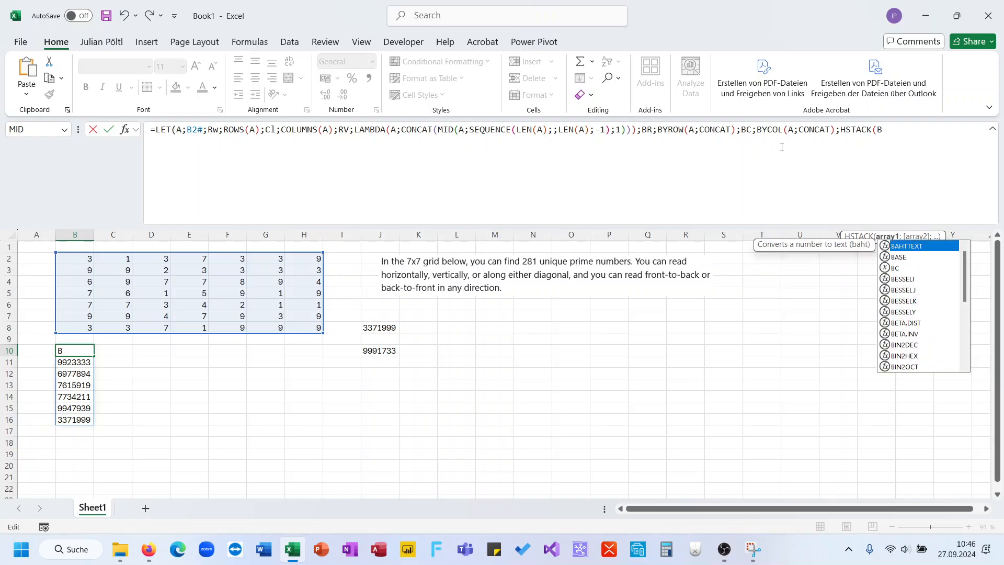
{"action": "type", "text": "R;BC;"}
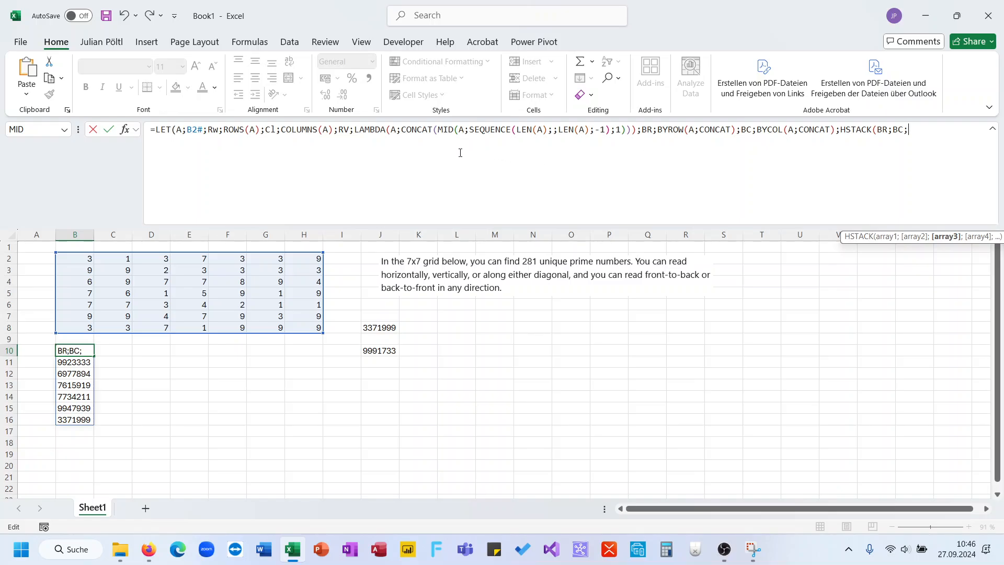
Step: Replace the unfinished HSTACK call with RV(BC) as a test, enter the formula, and undo the whole edit
{"action": "left_click_drag", "start_coordinate": [922, 137], "coordinate": [843, 135]}
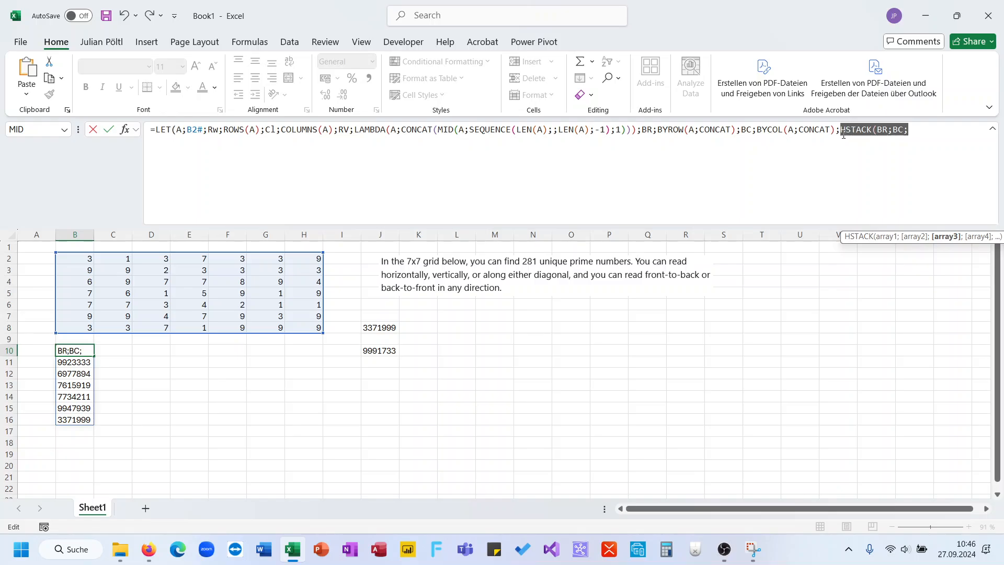
{"action": "type", "text": "RV("}
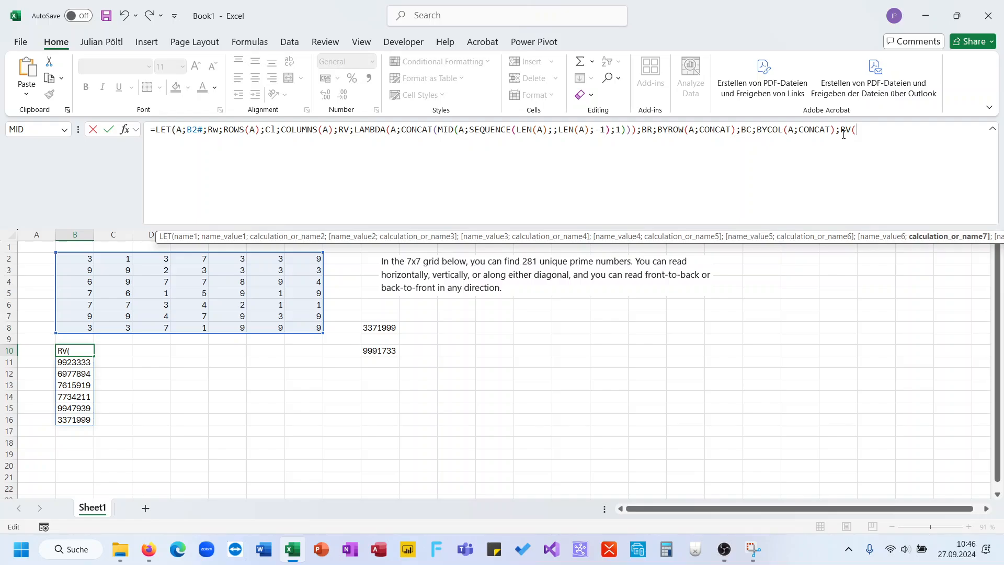
{"action": "type", "text": "BR)"}
{"action": "key", "text": "Return"}
{"action": "key", "text": "Up"}
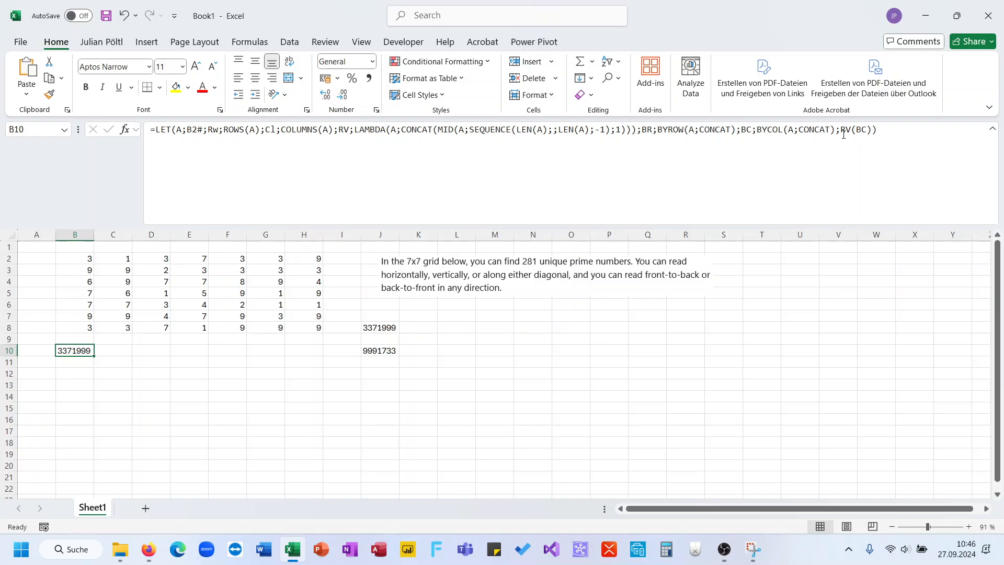
{"action": "key", "text": "ctrl+z"}
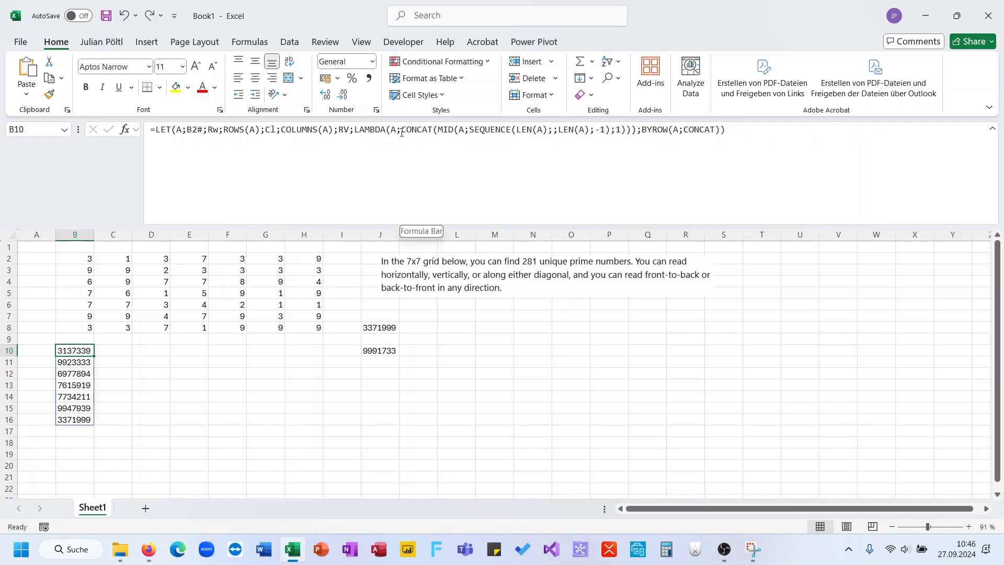
Step: Inside the RV LAMBDA, wrap the CONCAT expression in MAP(A;LAMBDA(A; with two extra closing parentheses, and enter the formula
{"action": "left_click", "coordinate": [401, 131]}
{"action": "type", "text": "Map("}
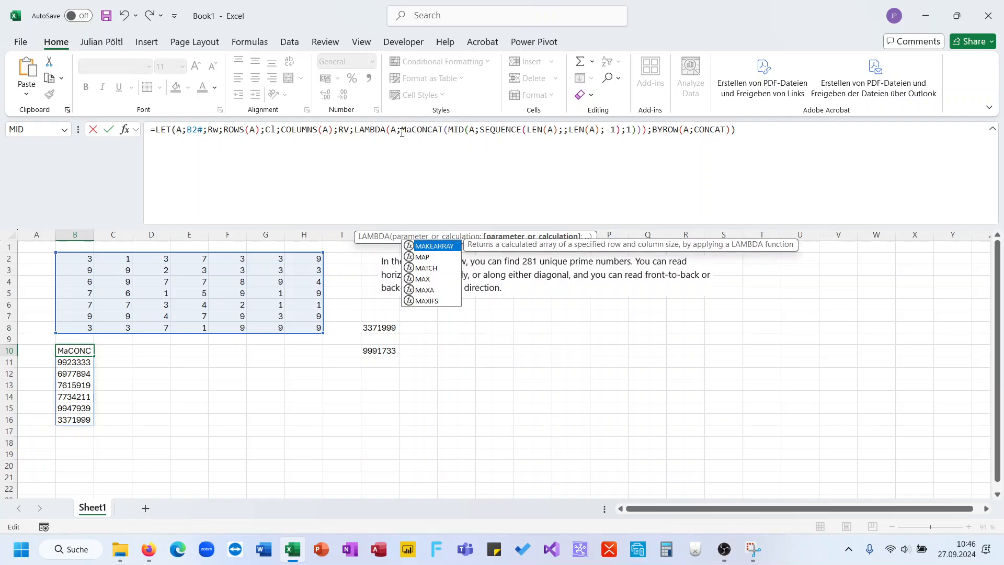
{"action": "type", "text": "A;L"}
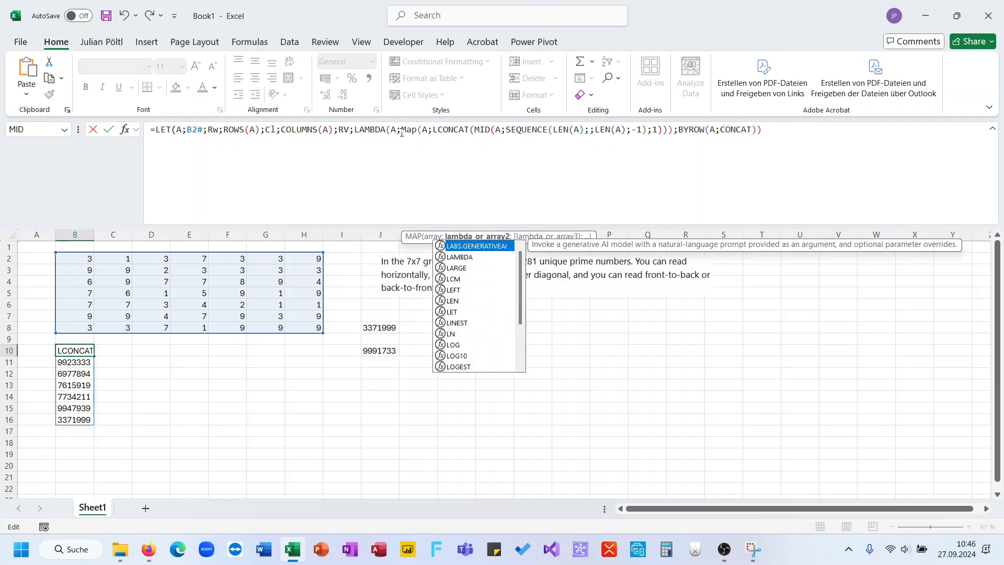
{"action": "type", "text": "AMBDA(A;"}
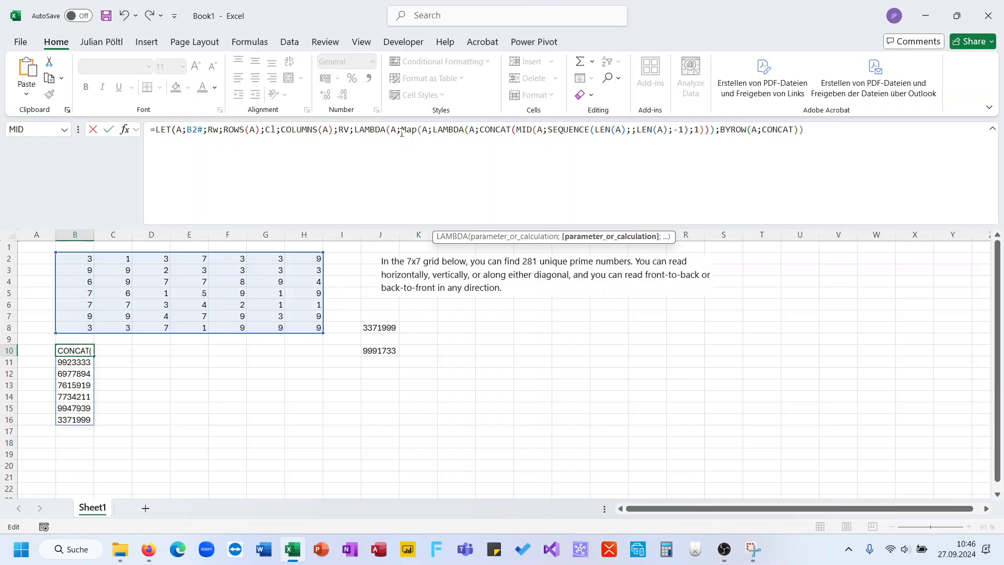
{"action": "left_click", "coordinate": [698, 132]}
{"action": "type", "text": "))"}
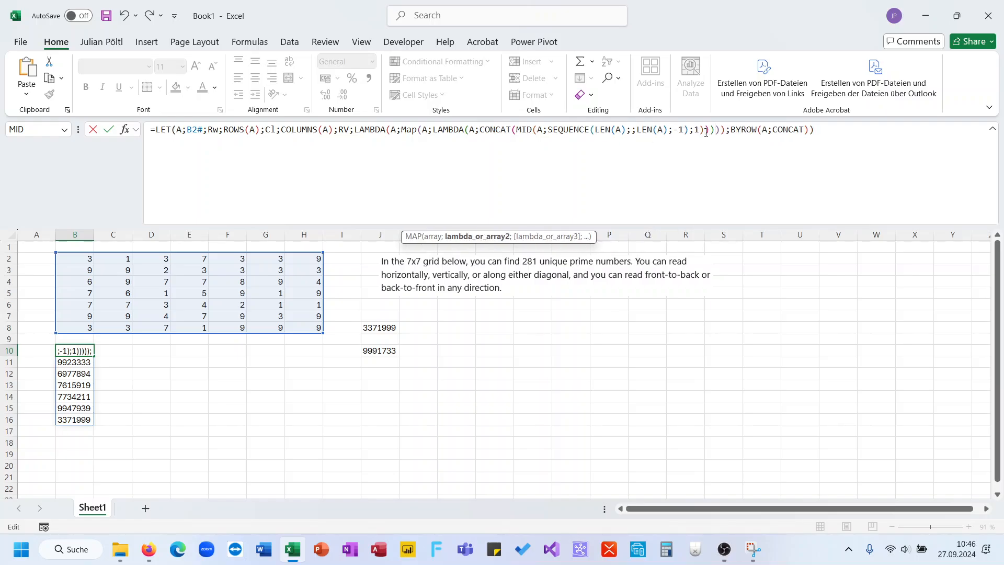
{"action": "left_click", "coordinate": [407, 131]}
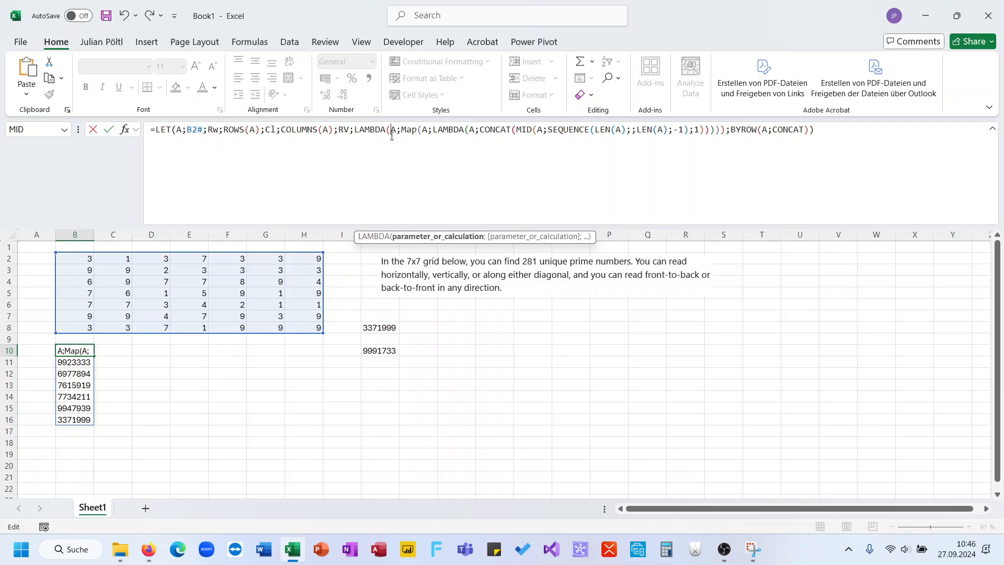
{"action": "left_click", "coordinate": [425, 132]}
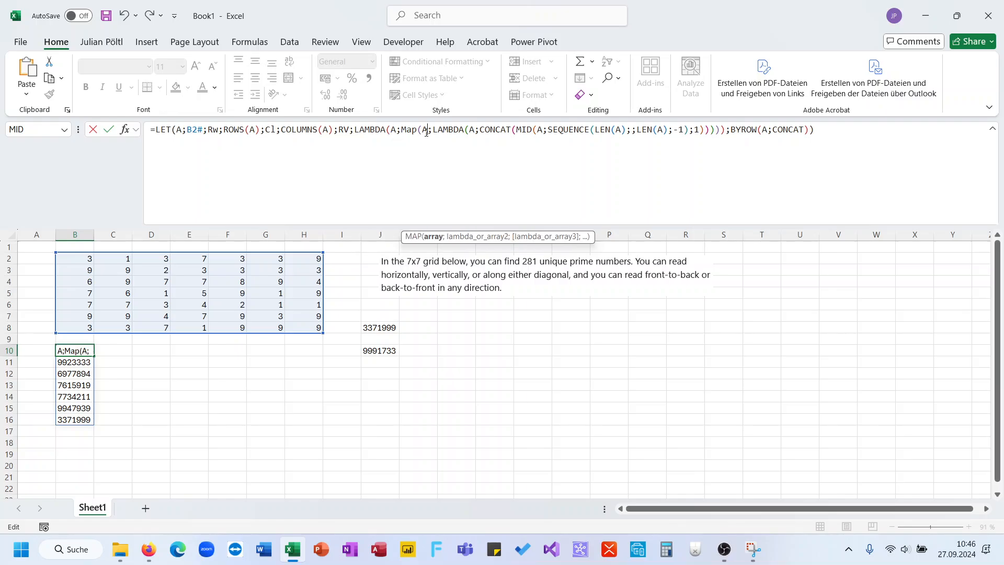
{"action": "left_click", "coordinate": [477, 131]}
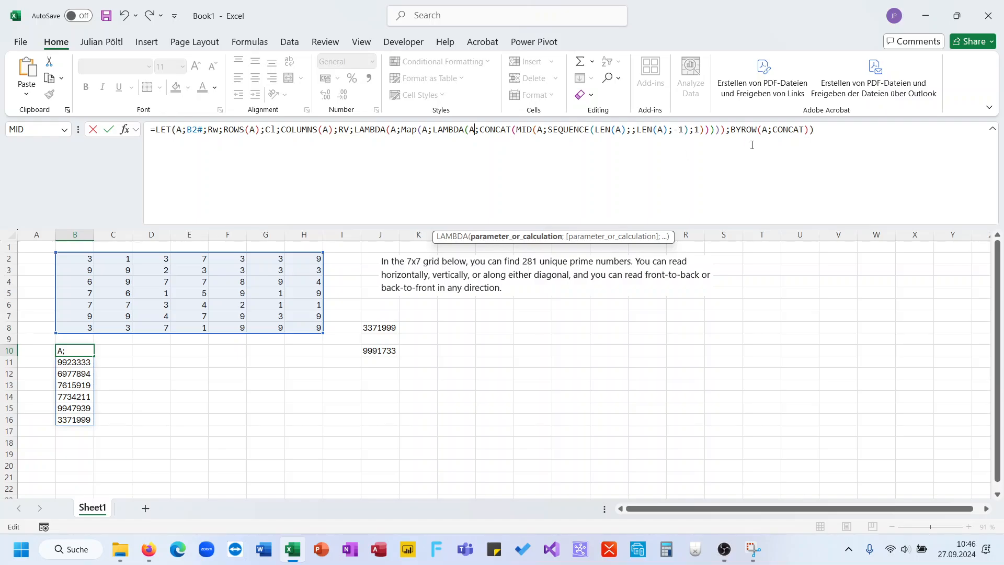
{"action": "key", "text": "Return"}
{"action": "key", "text": "Up"}
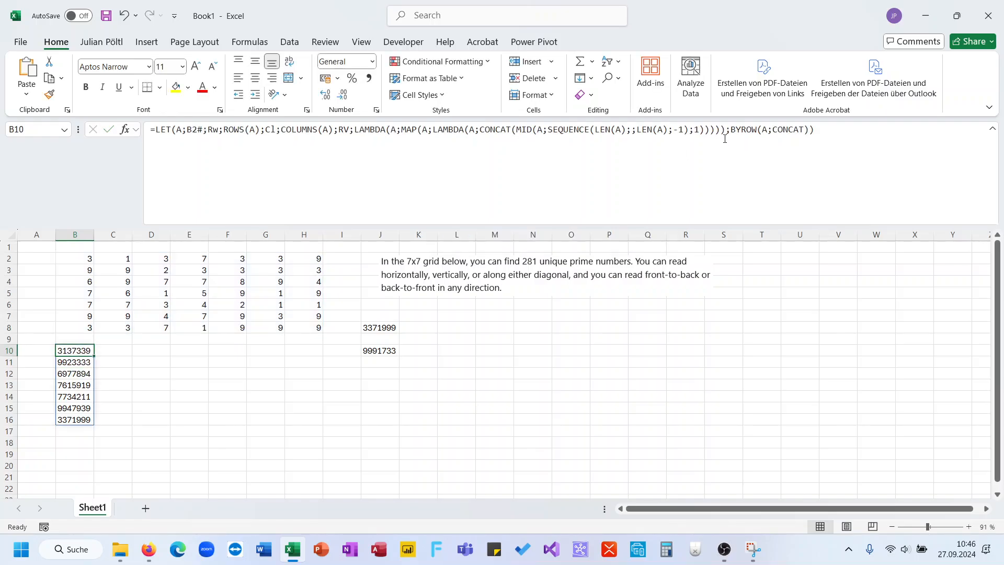
Step: In B10's LET formula, turn the final BYROW(A;CONCAT) expression into a variable named BR
{"action": "left_click", "coordinate": [839, 131]}
{"action": "key", "text": "BackSpace"}
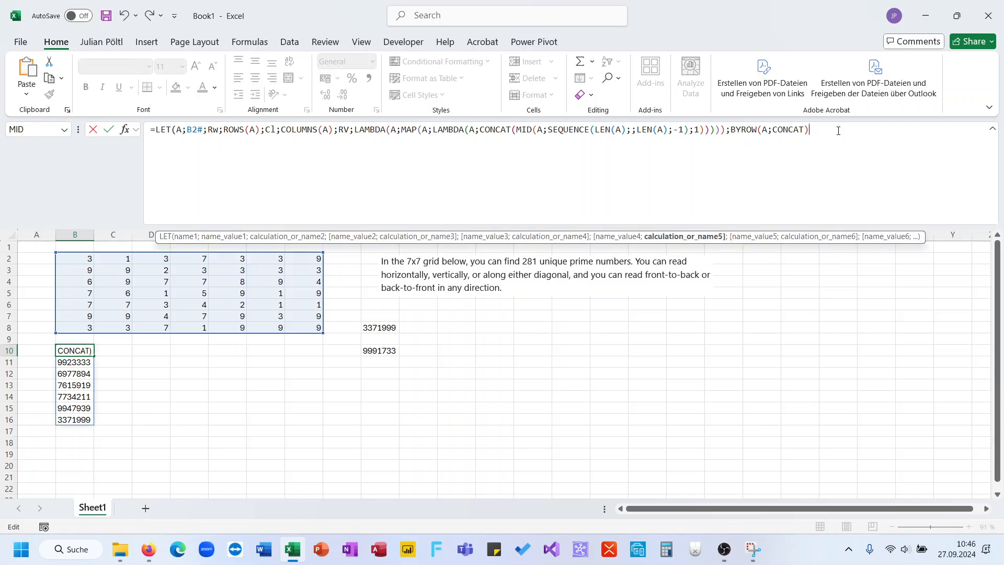
{"action": "type", "text": ";"}
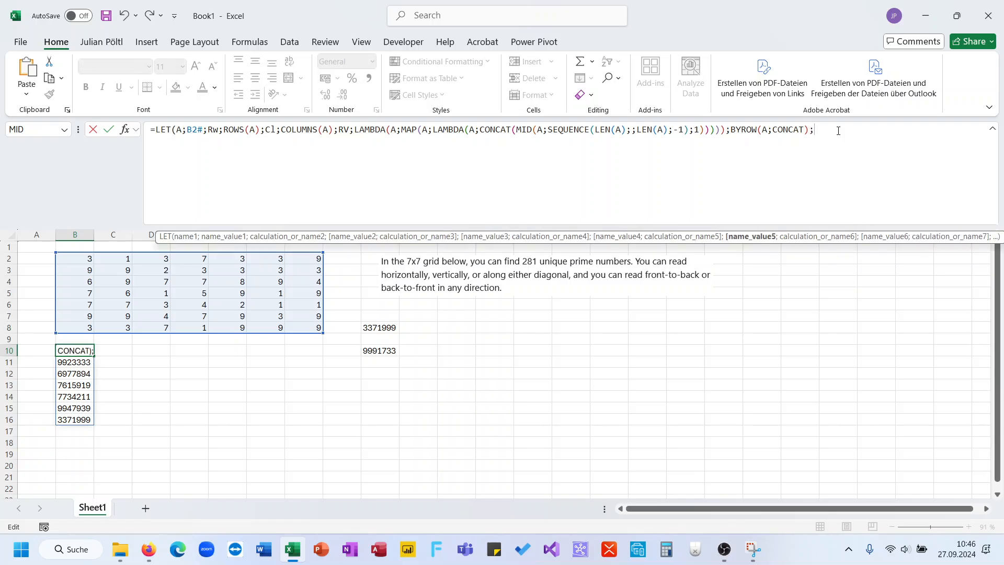
{"action": "left_click", "coordinate": [731, 130]}
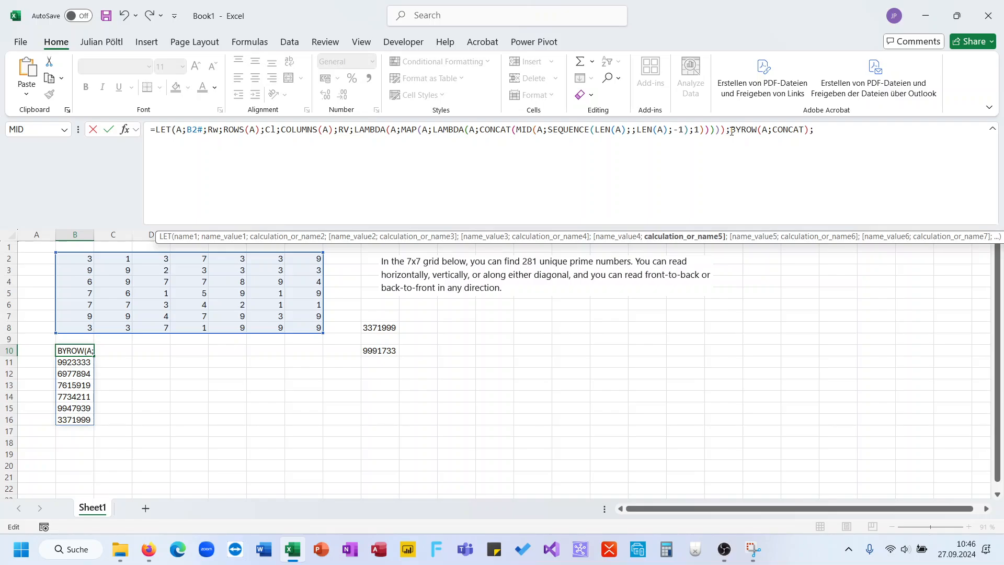
{"action": "type", "text": "BR;"}
Step: Add a variable BC defined as BYCOL(A;CONCAT) after BR in the LET formula
{"action": "left_click", "coordinate": [831, 130]}
{"action": "type", "text": "B"}
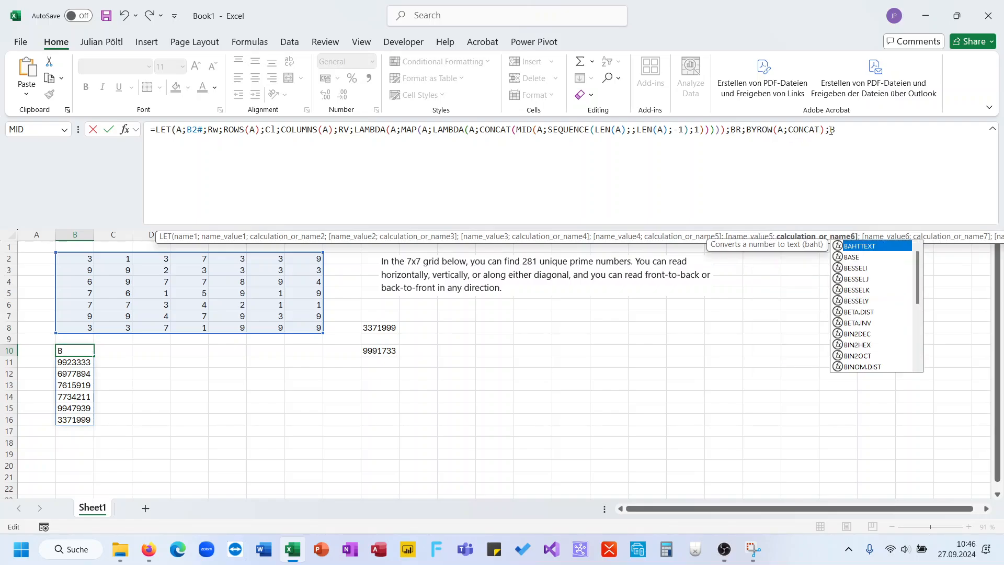
{"action": "type", "text": "C;"}
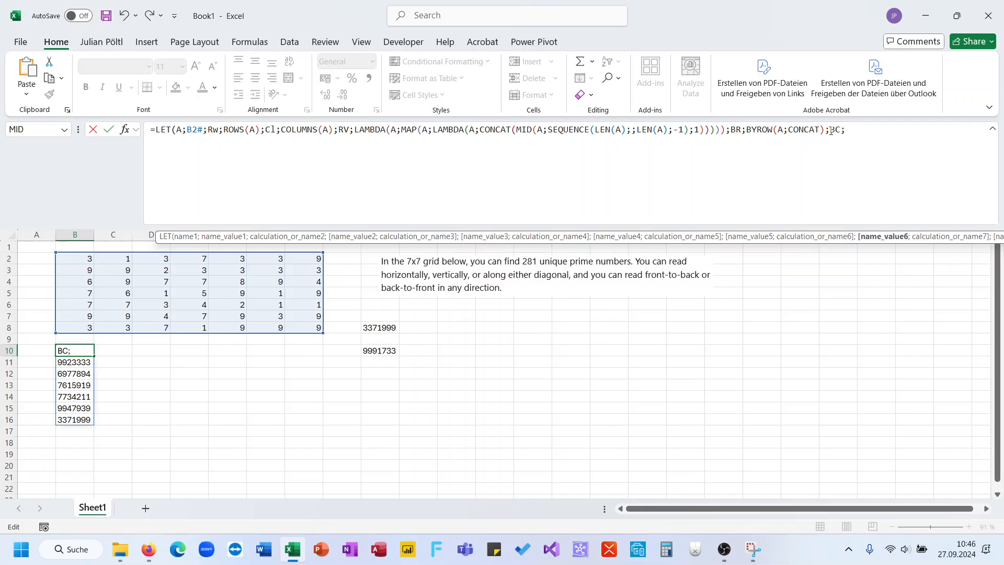
{"action": "type", "text": "BYCOL(A;"}
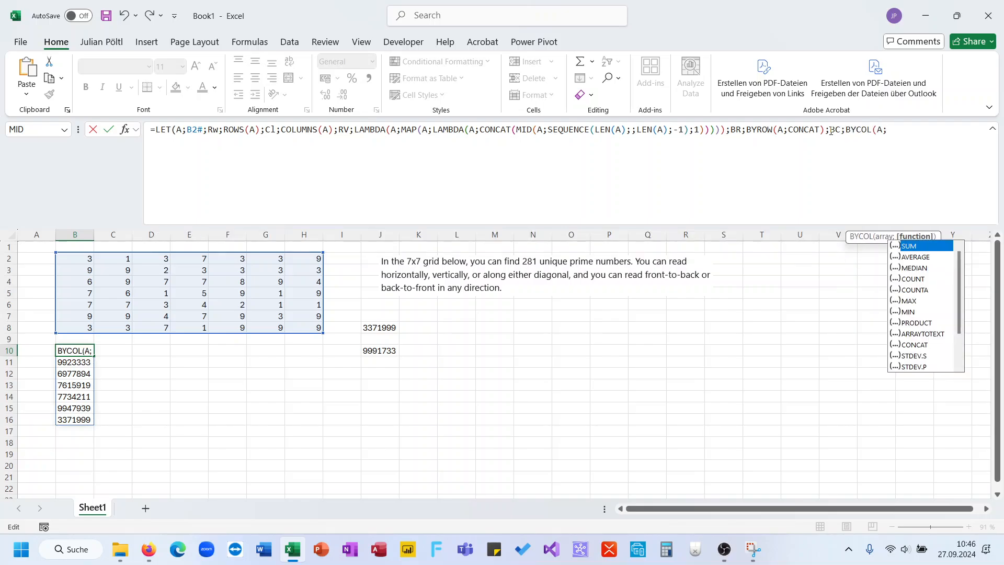
{"action": "type", "text": "CONCAT);"}
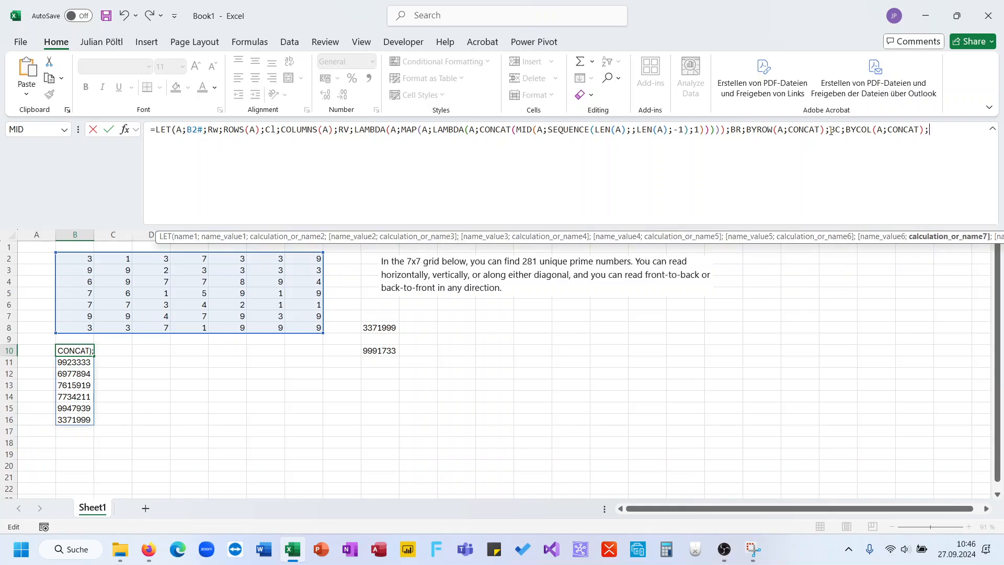
Step: Use RV(BC) as the LET's return expression and enter the formula to test the reversal
{"action": "type", "text": "RV(BC))"}
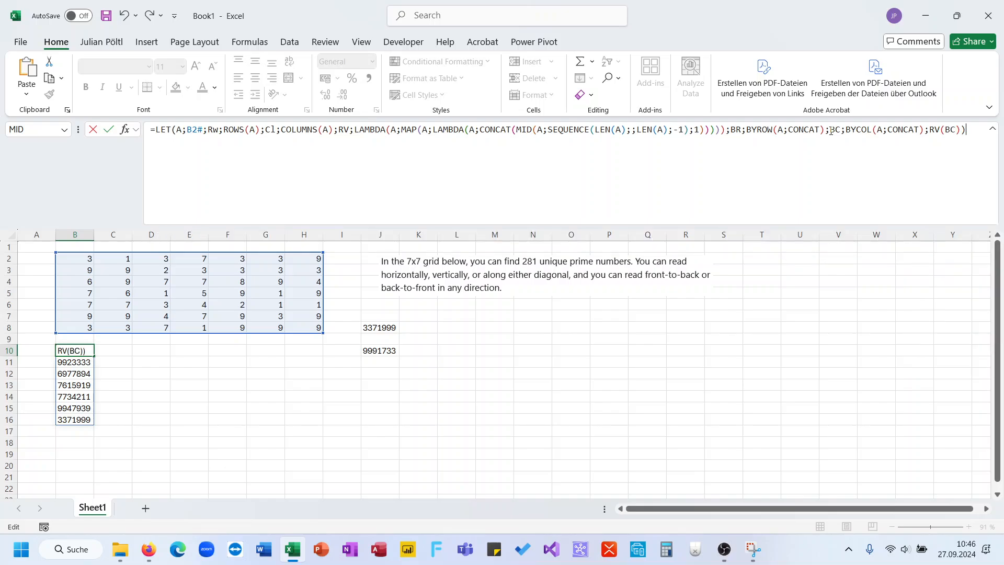
{"action": "key", "text": "Return"}
{"action": "key", "text": "Up"}
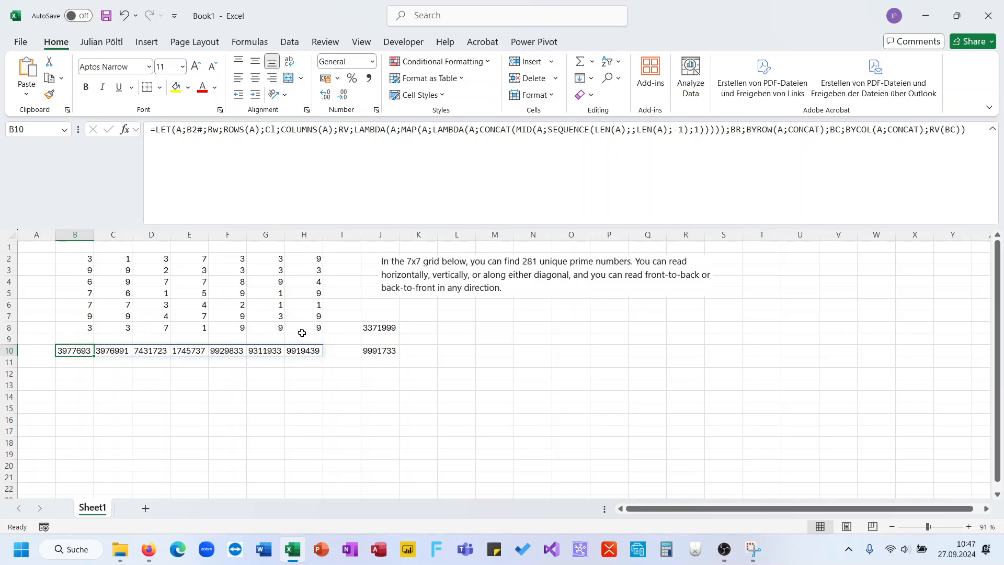
{"action": "mouse_move", "coordinate": [302, 333]}
{"action": "left_mouse_down"}
{"action": "mouse_move", "coordinate": [302, 258]}
{"action": "mouse_move", "coordinate": [312, 330]}
{"action": "left_mouse_up"}
{"action": "left_click", "coordinate": [89, 348]}
Step: Replace the RV(BC) return expression with the start of an HSTACK call, HSTACK(BR;BC;
{"action": "left_click", "coordinate": [967, 144]}
{"action": "key", "text": "BackSpace"}
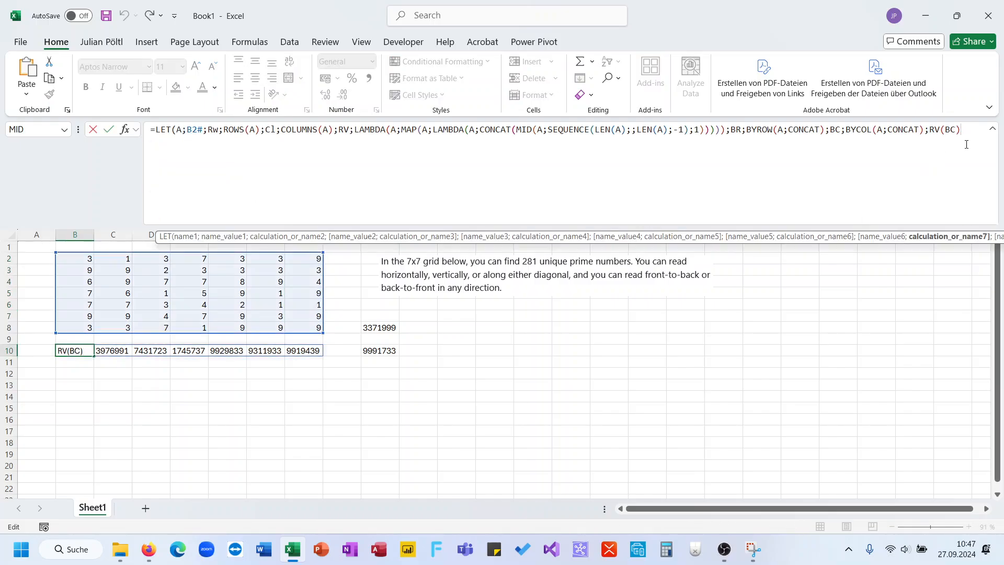
{"action": "key", "text": "BackSpace"}
{"action": "key", "text": "BackSpace"}
{"action": "key", "text": "BackSpace"}
{"action": "key", "text": "BackSpace"}
{"action": "key", "text": "BackSpace"}
{"action": "key", "text": "BackSpace"}
{"action": "type", "text": "hs"}
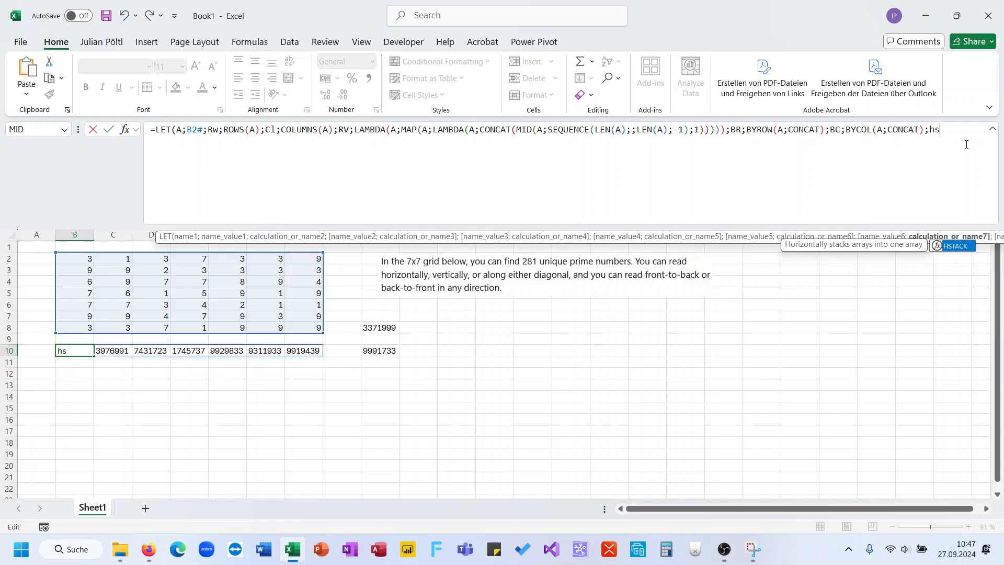
{"action": "key", "text": "Tab"}
{"action": "type", "text": "BR;BC;"}
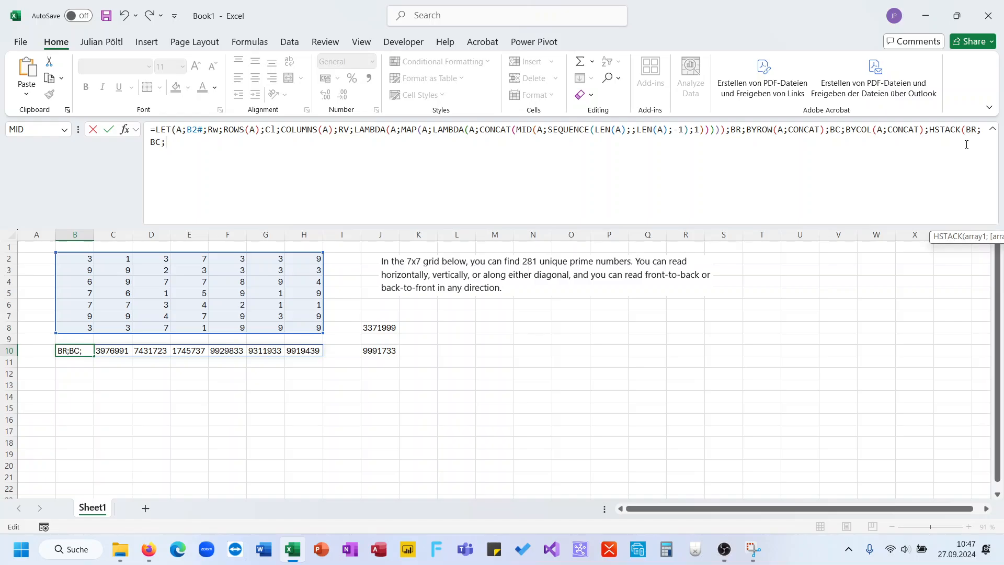
Step: Complete the HSTACK call with RV(BC) and RV(BR) as further arrays and enter the formula
{"action": "type", "text": "R("}
{"action": "key", "text": "BackSpace"}
{"action": "type", "text": "V(BC"}
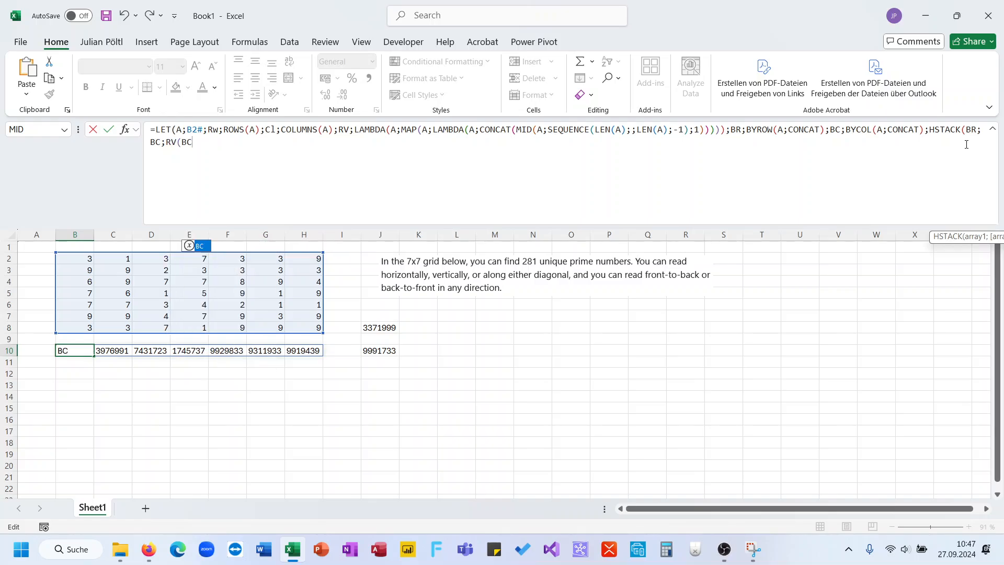
{"action": "type", "text": ");RV"}
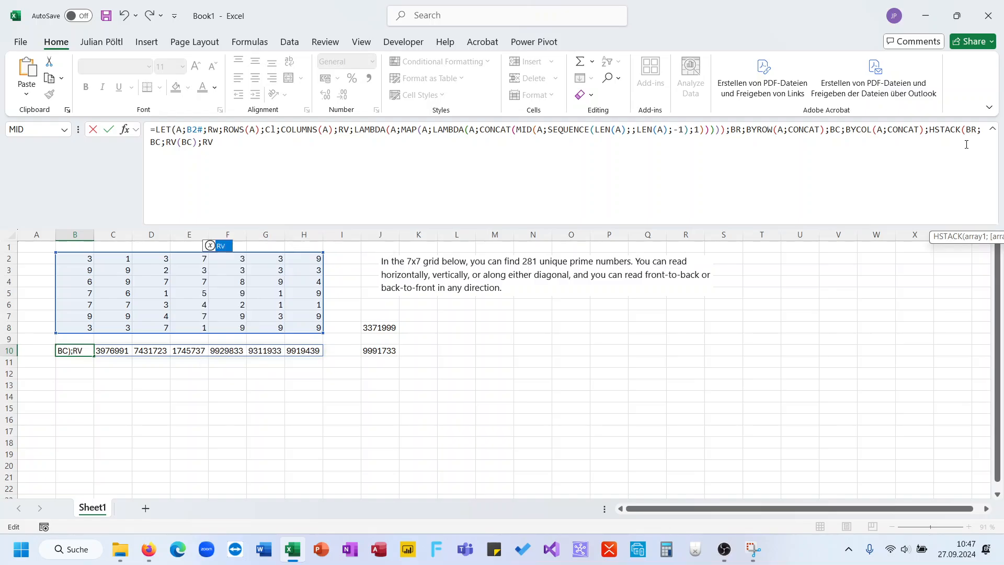
{"action": "type", "text": "(BR)))"}
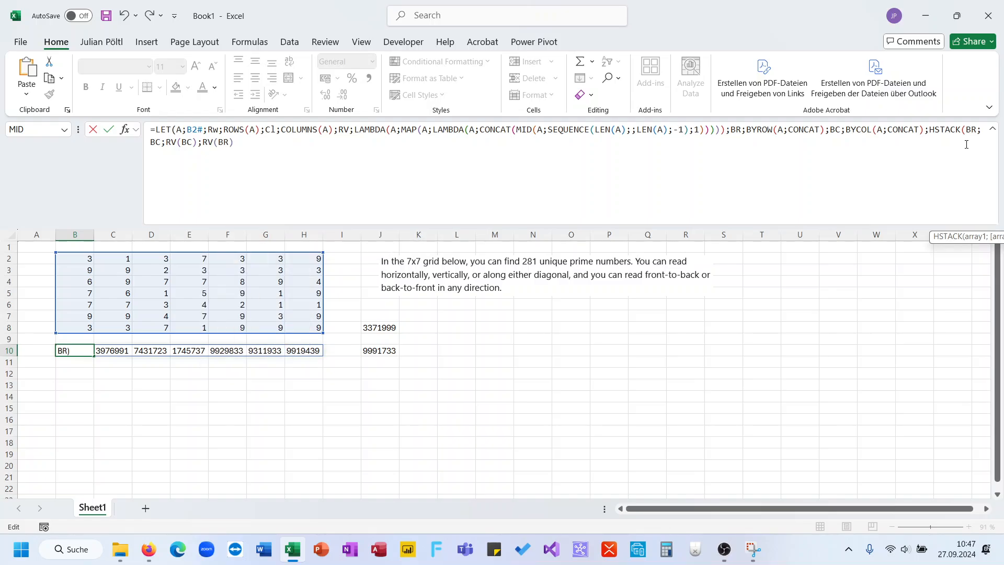
{"action": "key", "text": "Return"}
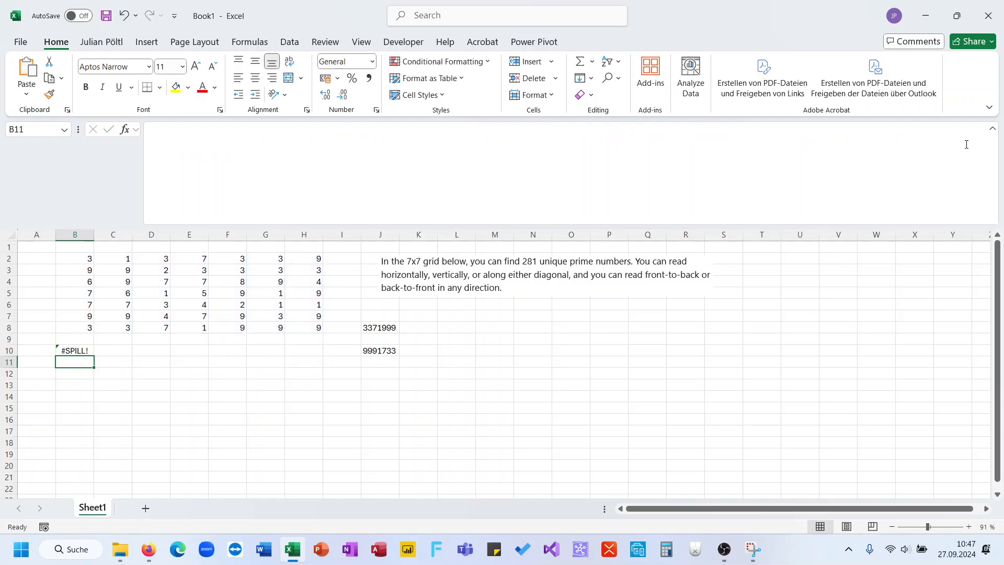
{"action": "key", "text": "Up"}
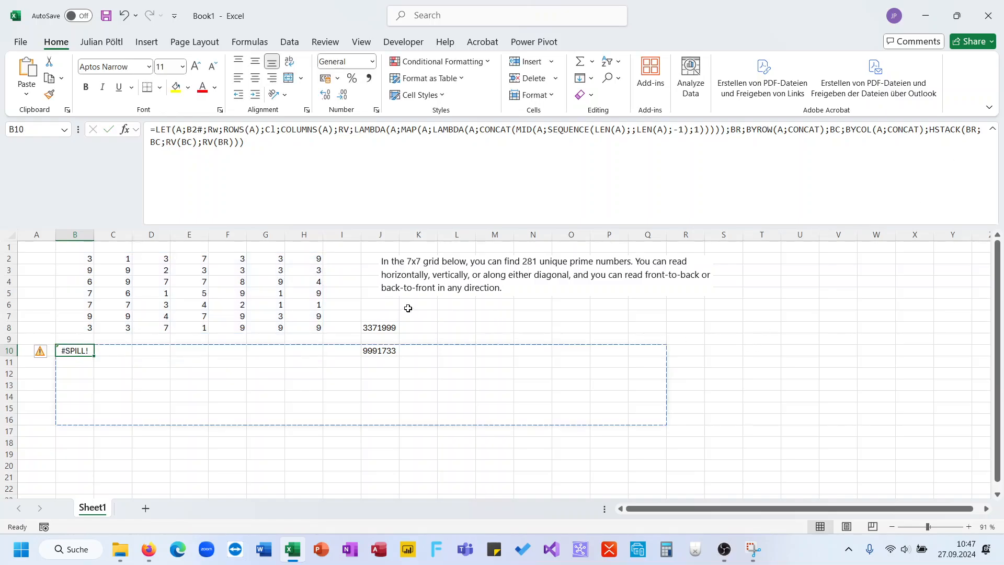
Step: Clear the old test results in J8 and J10 and reselect formula cell B10
{"action": "left_click_drag", "start_coordinate": [414, 304], "coordinate": [381, 356]}
{"action": "key", "text": "Delete"}
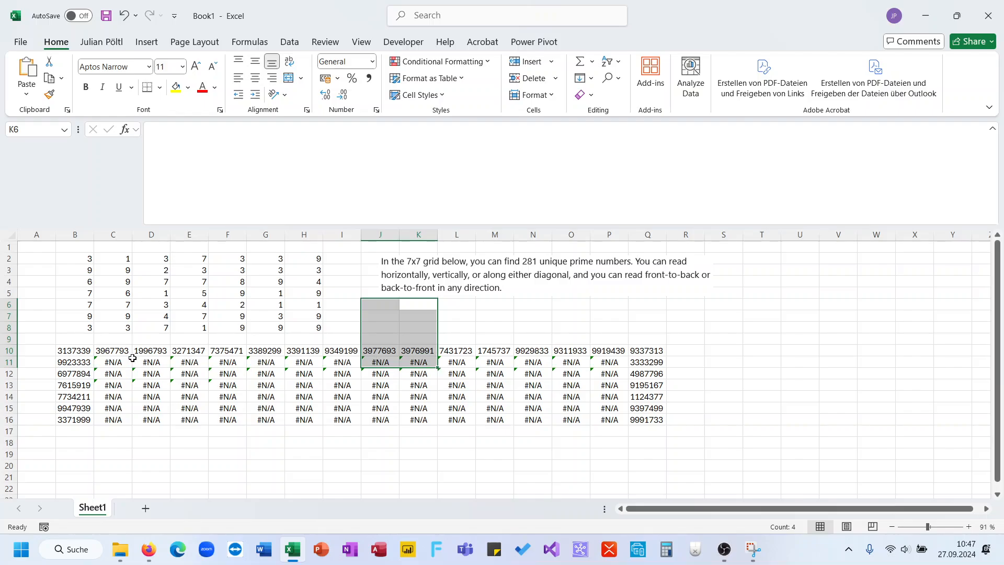
{"action": "left_click", "coordinate": [74, 351]}
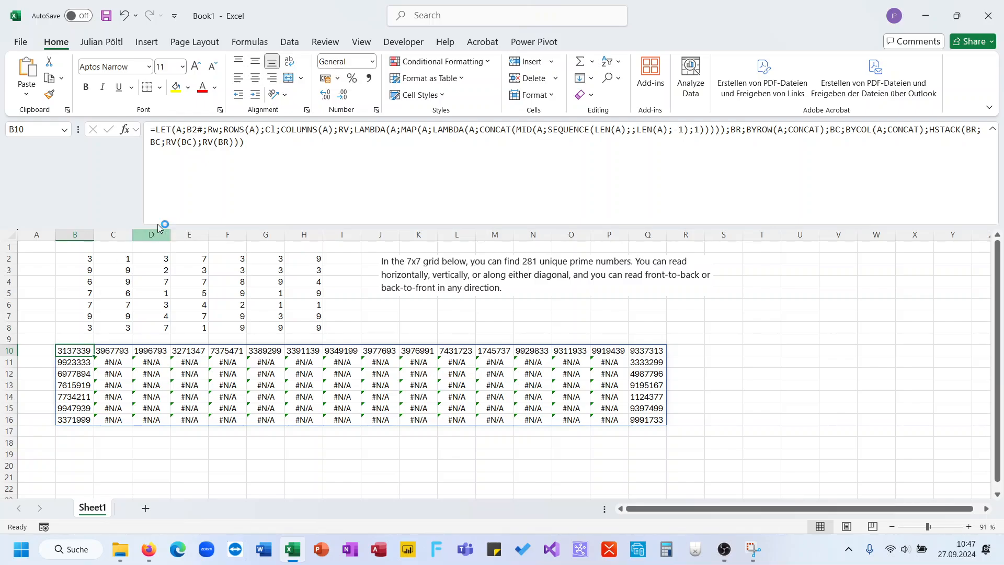
Step: Reorder the reversed arrays in the HSTACK call to RV(BR);RV(BC) and enter the formula
{"action": "left_click", "coordinate": [192, 142]}
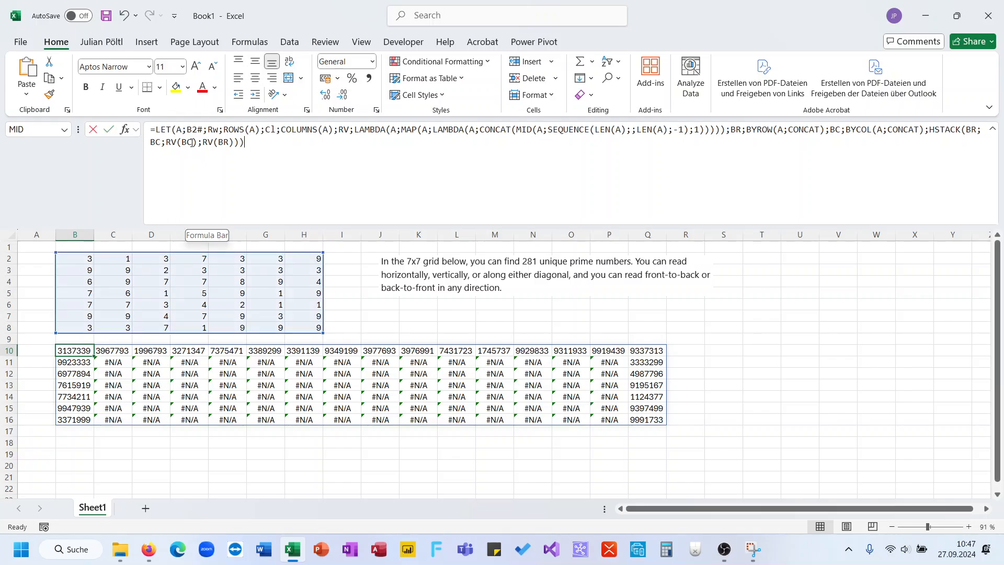
{"action": "left_click", "coordinate": [230, 142]}
{"action": "key", "text": "BackSpace"}
{"action": "type", "text": "C"}
{"action": "key", "text": "Return"}
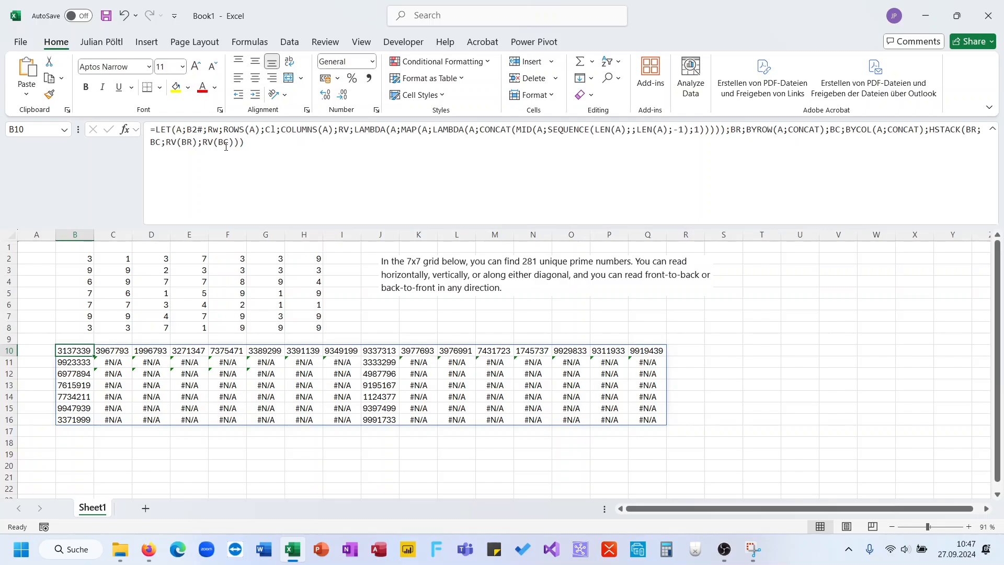
Step: Wrap the HSTACK call in TOCOL with ignore option 3 for blanks and errors, and enter the formula
{"action": "left_click", "coordinate": [931, 129]}
{"action": "type", "text": "to"}
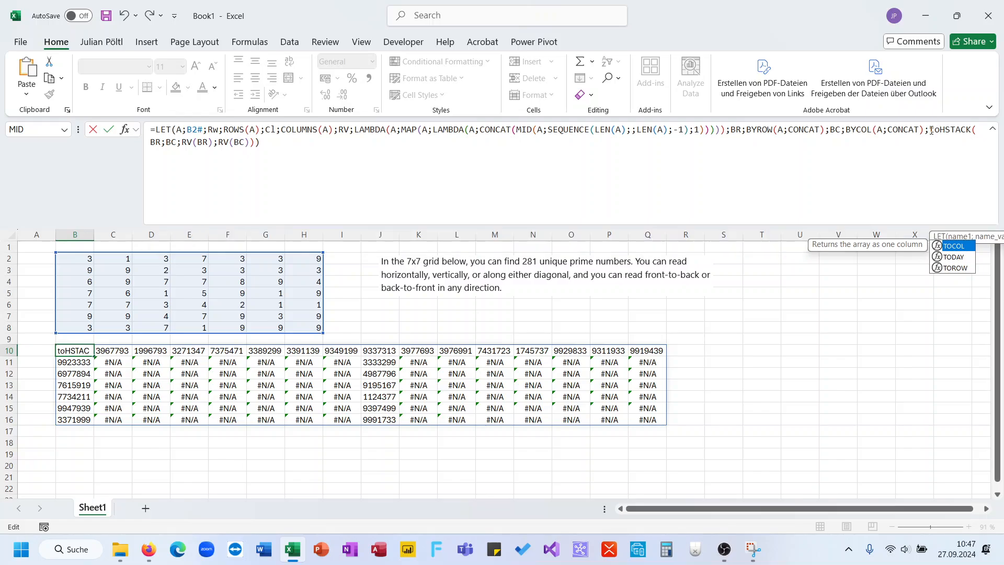
{"action": "key", "text": "Tab"}
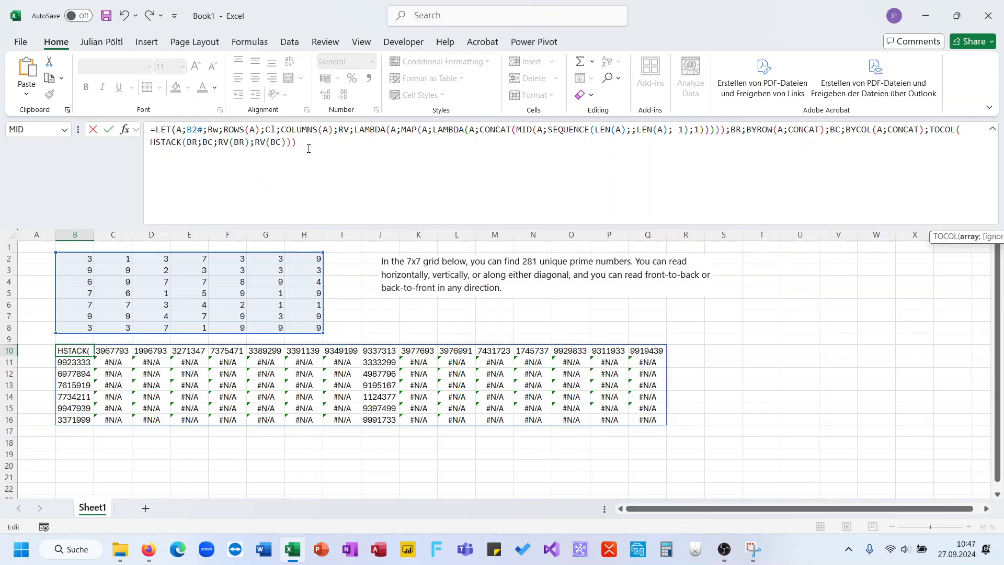
{"action": "left_click", "coordinate": [308, 148]}
{"action": "key", "text": "BackSpace"}
{"action": "type", "text": ";"}
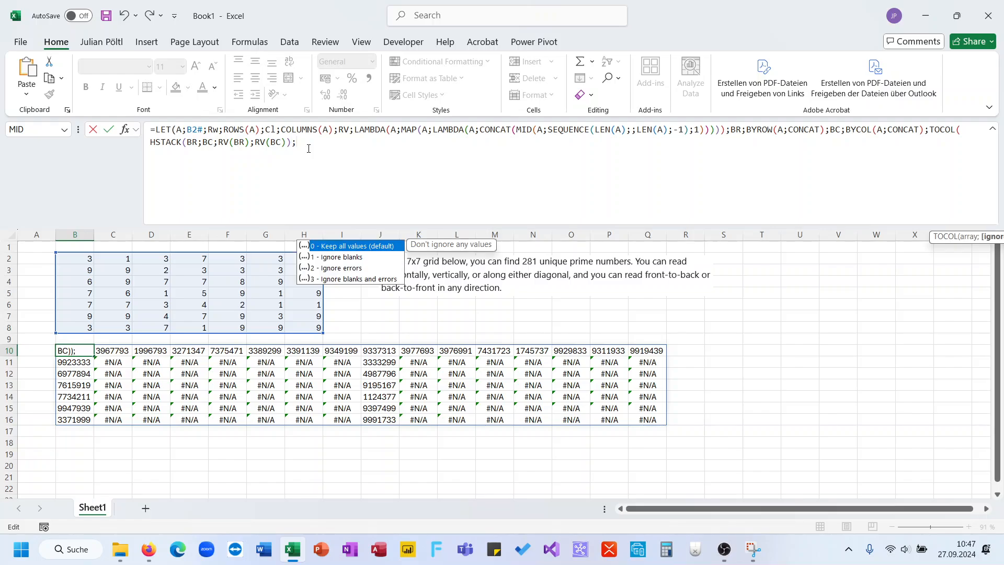
{"action": "type", "text": "3))"}
{"action": "type", "text": "))"}
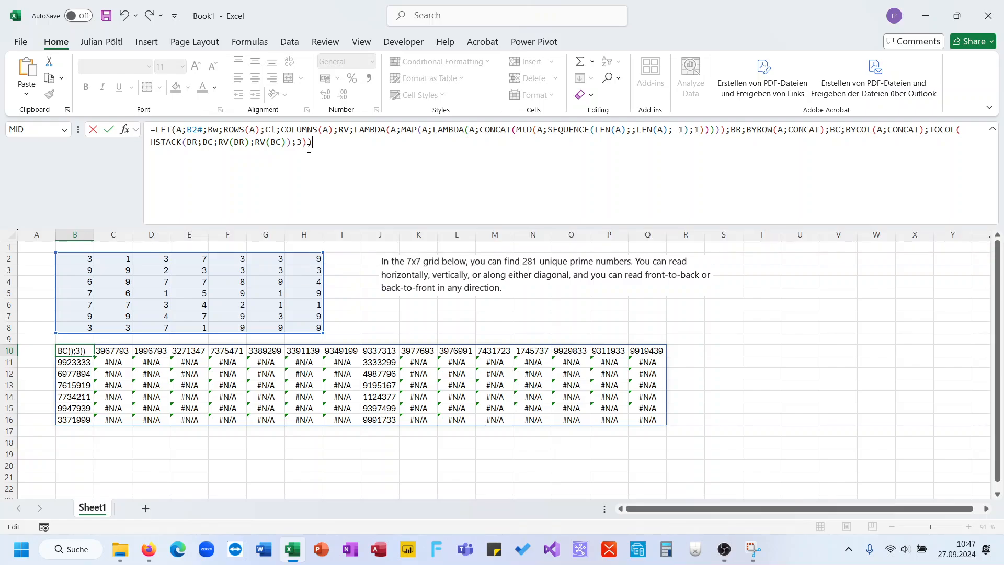
{"action": "key", "text": "Return"}
{"action": "key", "text": "Up"}
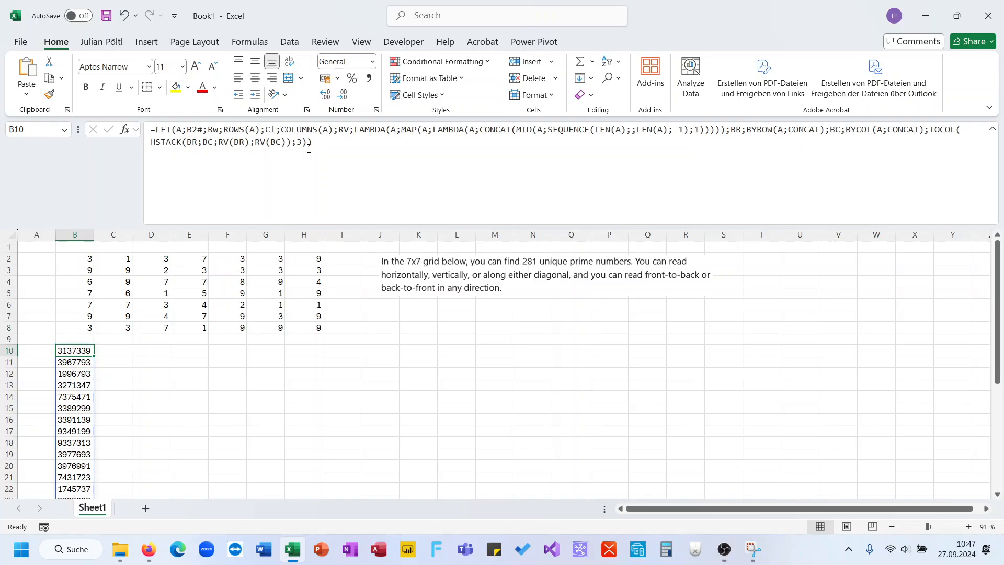
Step: Check how far the spilled list in column B extends and return to B10
{"action": "key", "text": "ctrl+Down"}
{"action": "key", "text": "Up"}
{"action": "key", "text": "ctrl+Up"}
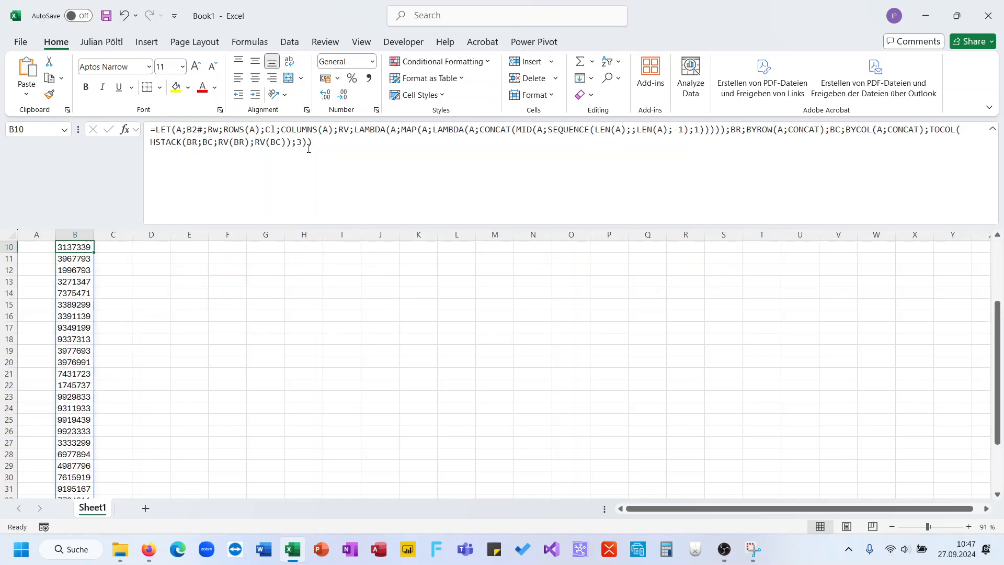
Step: Move the whole spilled list from B10 so that its formula starts in L7
{"action": "key", "text": "ctrl+shift+Down"}
{"action": "scroll", "coordinate": [211, 413], "scroll_direction": "up", "scroll_amount": 5}
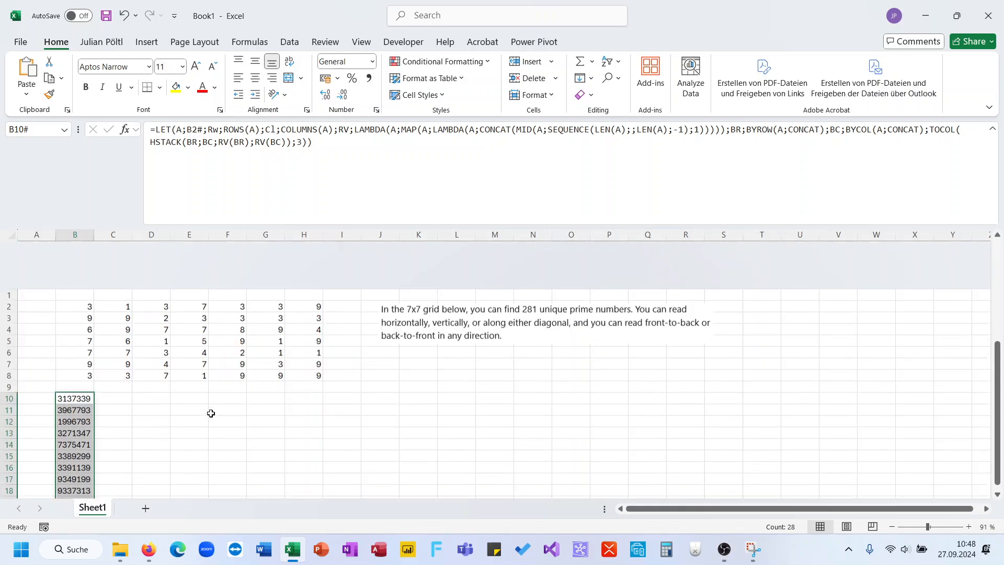
{"action": "left_click_drag", "start_coordinate": [88, 349], "coordinate": [387, 329]}
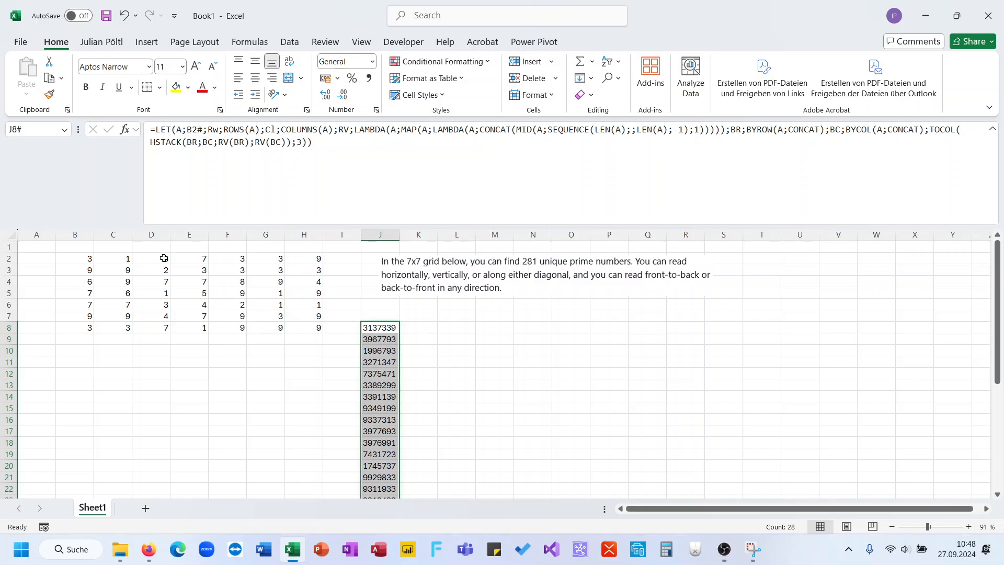
{"action": "left_click_drag", "start_coordinate": [399, 328], "coordinate": [474, 317]}
Step: Enter =MAKEARRAY(7;7;LAMBDA(A;B;A&","&B)) in B10 to build a 7x7 array of row and column coordinates
{"action": "left_click", "coordinate": [84, 350]}
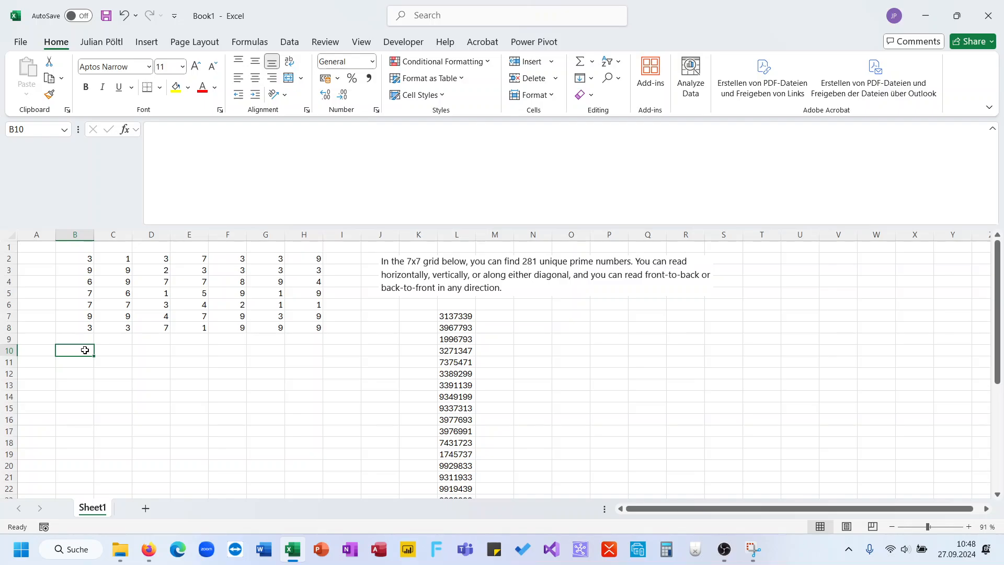
{"action": "type", "text": "=ma"}
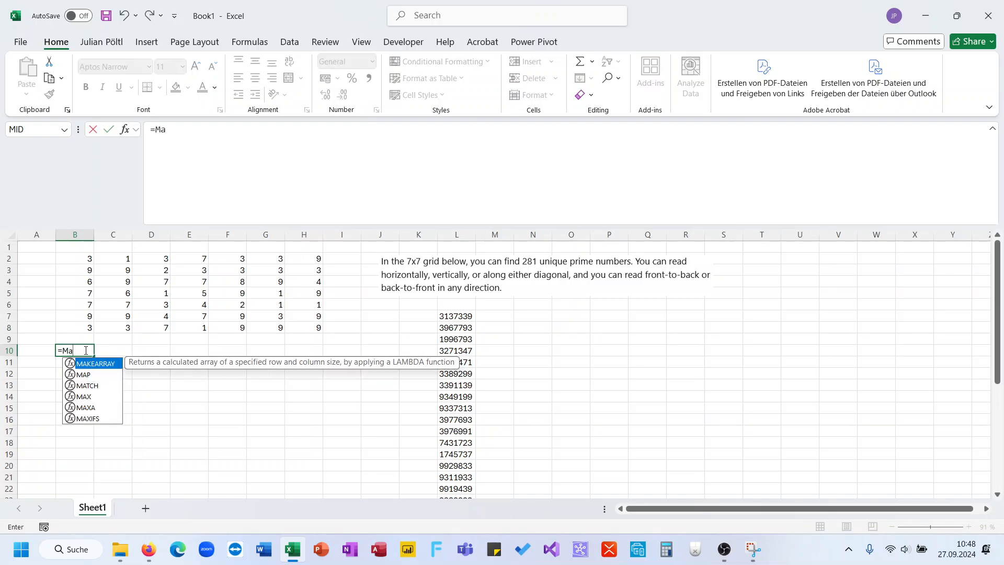
{"action": "key", "text": "Tab"}
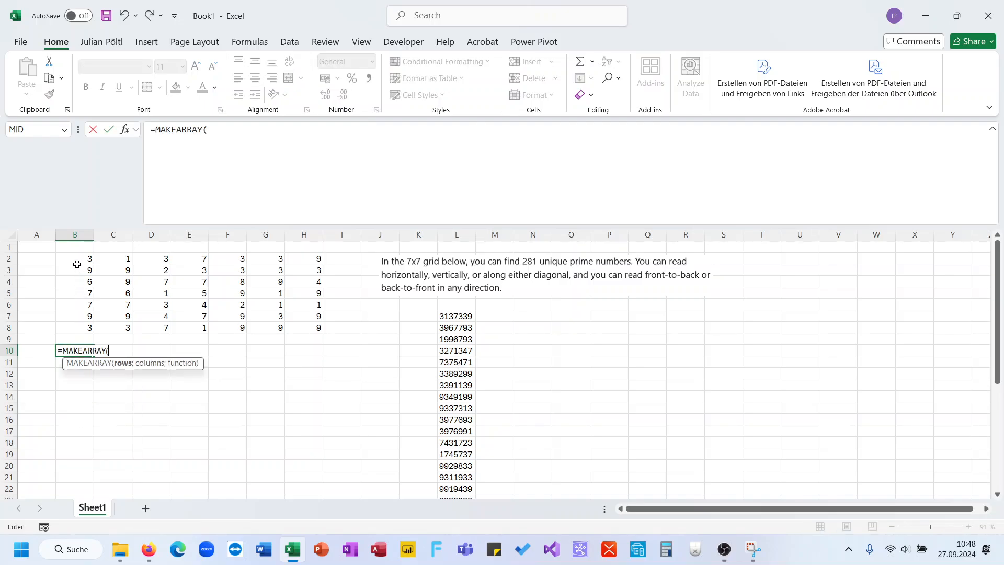
{"action": "type", "text": "7;7;"}
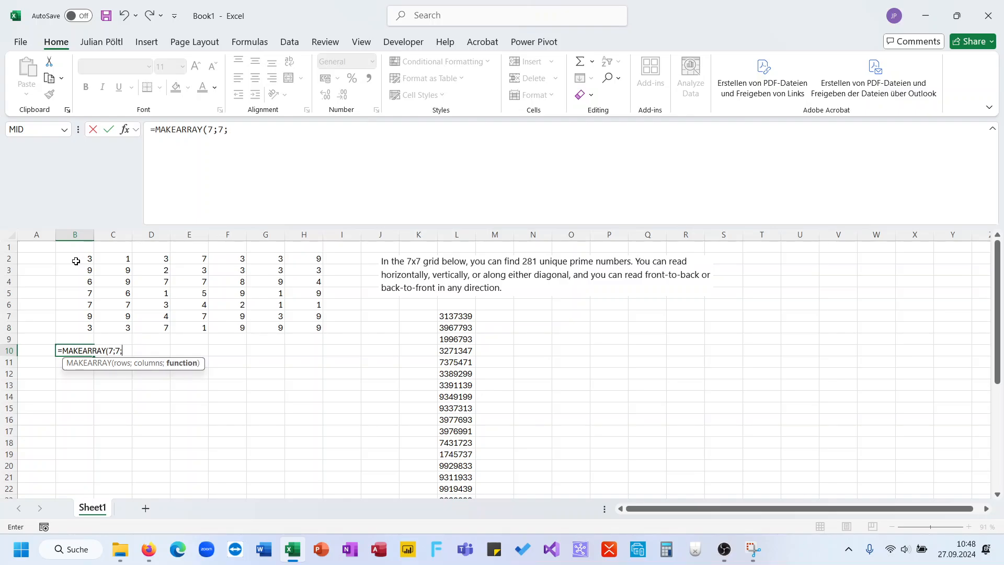
{"action": "type", "text": "l"}
{"action": "key", "text": "Tab"}
{"action": "type", "text": "A;"}
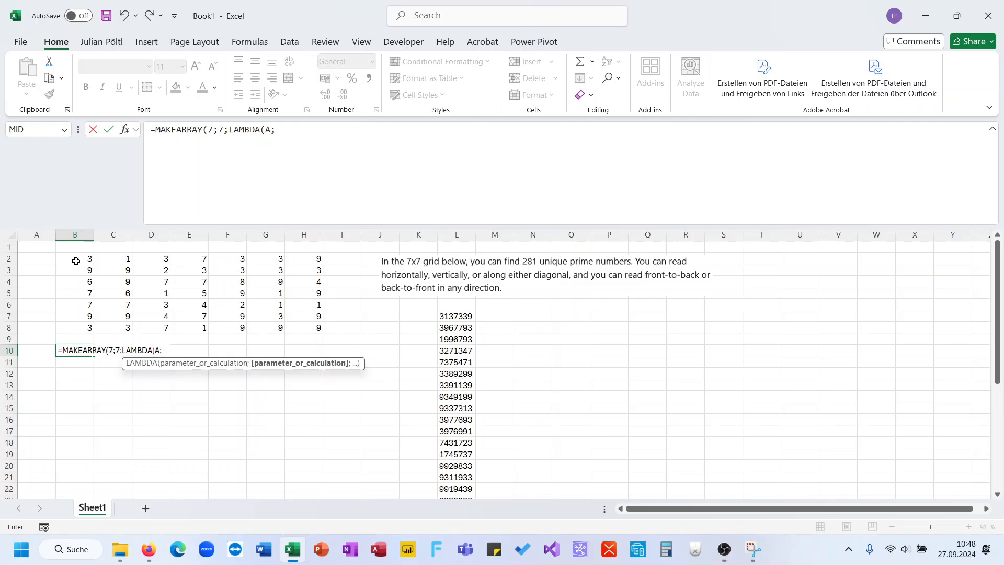
{"action": "type", "text": "B;A"}
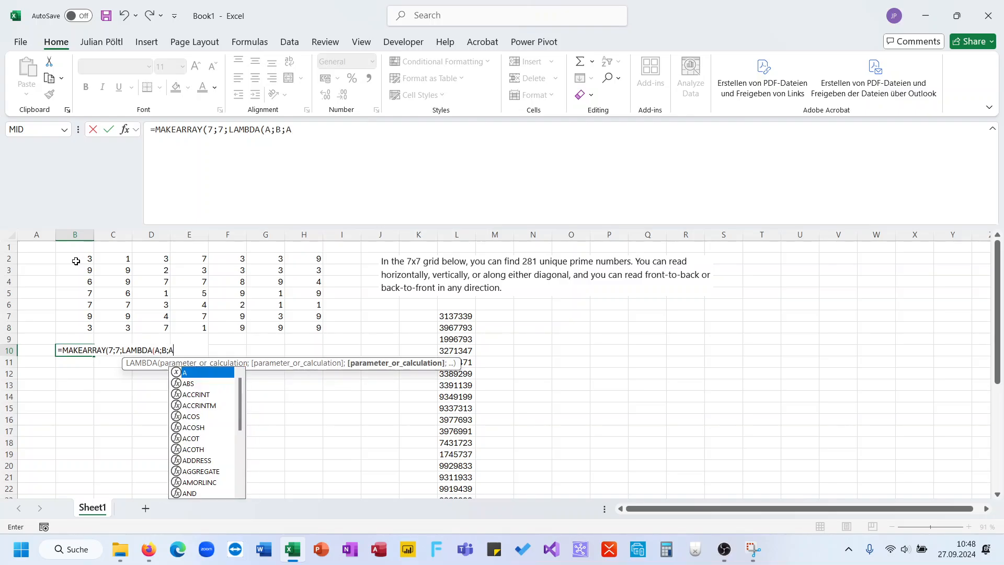
{"action": "type", "text": "&\"\""}
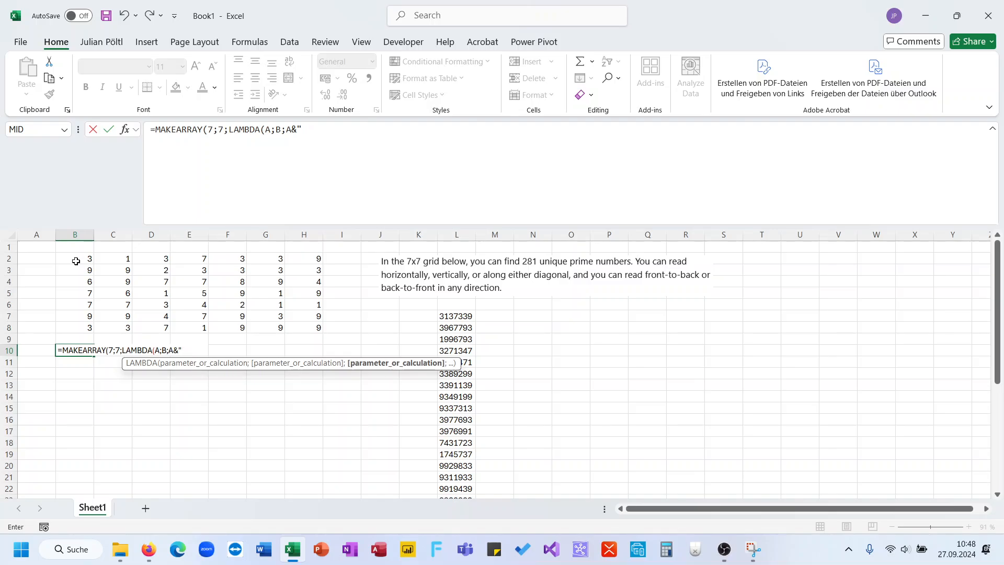
{"action": "type", "text": ",\"&B))"}
{"action": "key", "text": "Return"}
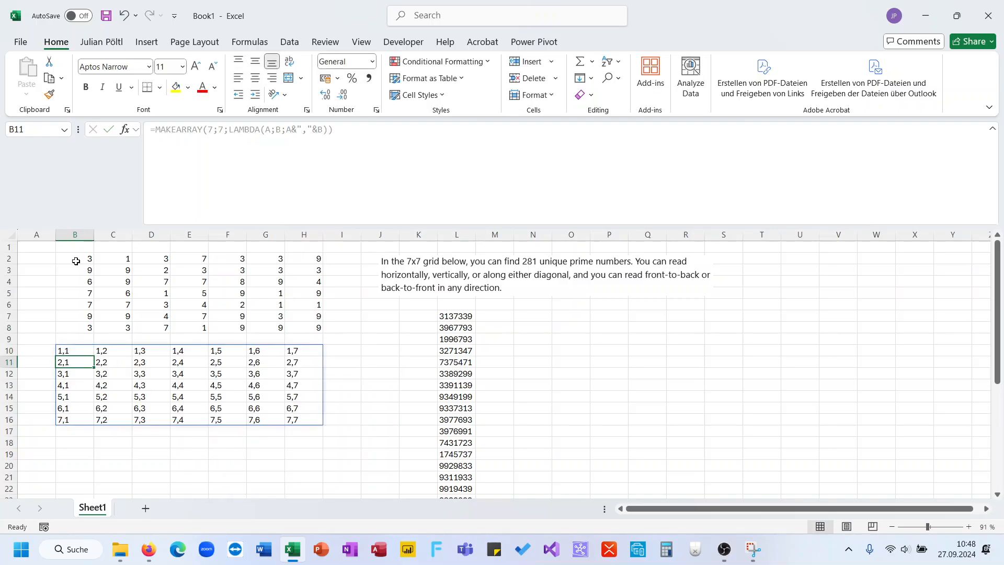
{"action": "key", "text": "Up"}
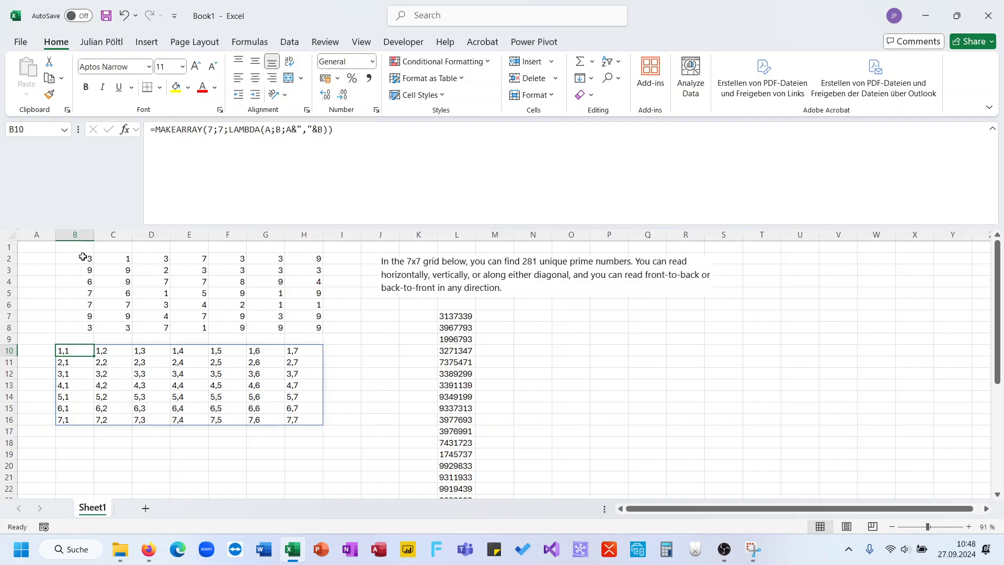
Step: Examine the main diagonal of the number grid and the matching row and column pairs in the coordinate array
{"action": "left_click", "coordinate": [83, 257]}
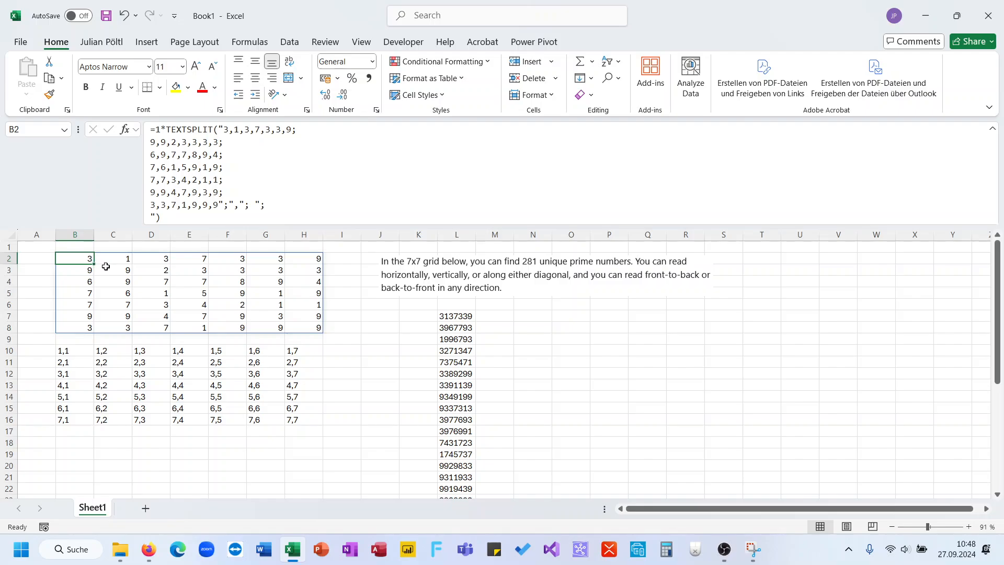
{"action": "left_click", "coordinate": [108, 269]}
{"action": "left_click", "coordinate": [85, 261]}
{"action": "left_click", "coordinate": [108, 269]}
{"action": "left_click", "coordinate": [142, 285]}
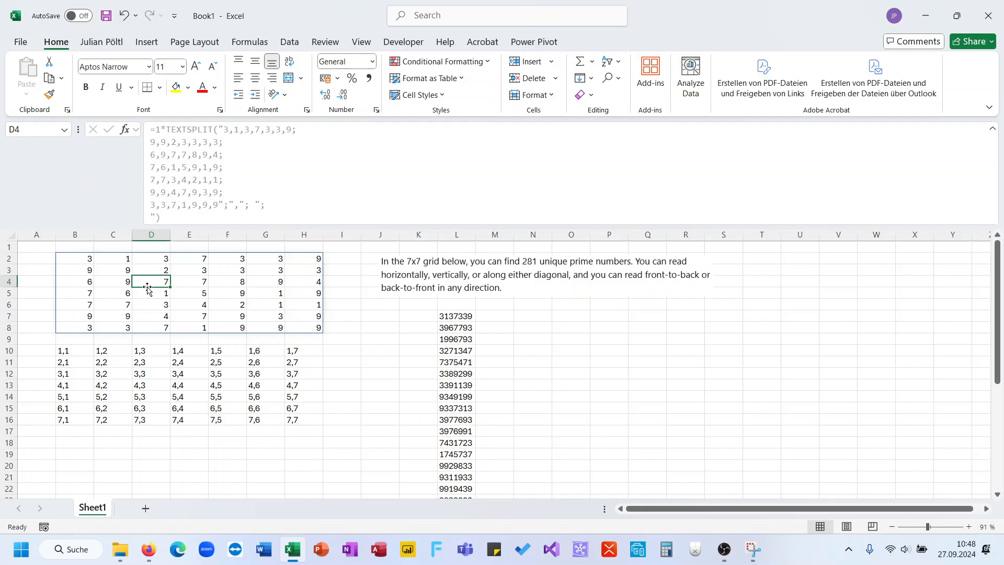
{"action": "left_click", "coordinate": [184, 301]}
{"action": "left_click", "coordinate": [296, 338]}
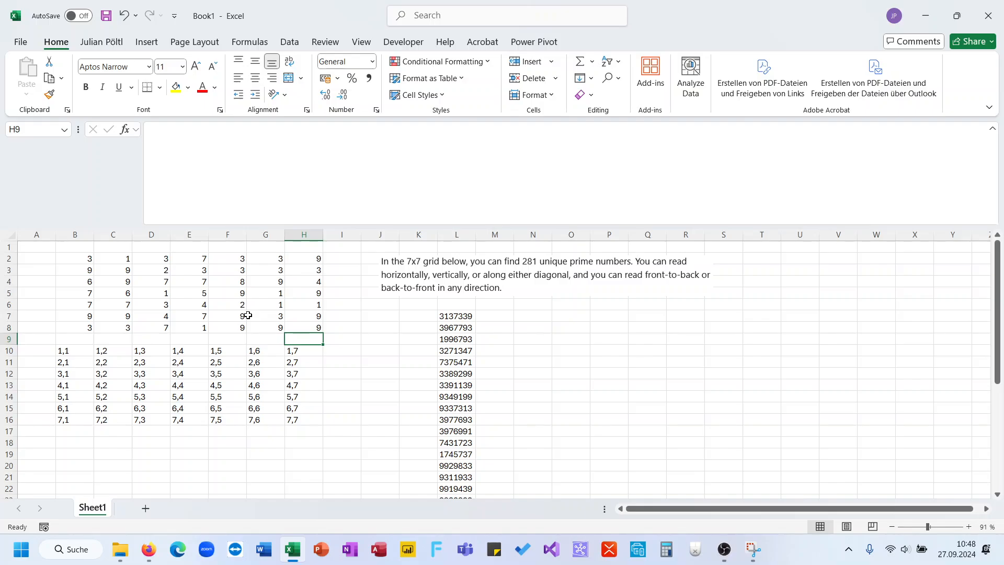
{"action": "left_click", "coordinate": [77, 349]}
{"action": "left_click", "coordinate": [106, 359]}
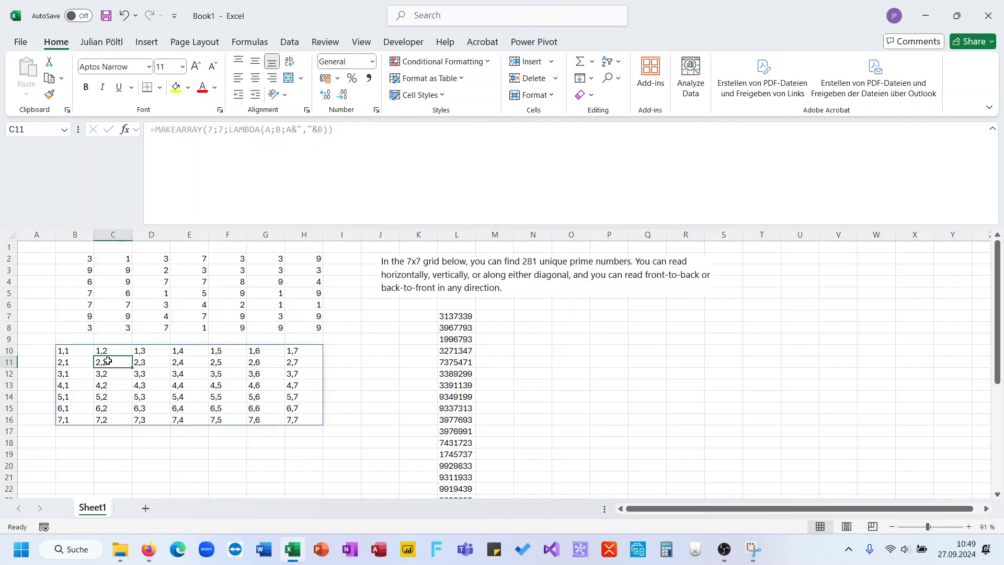
{"action": "left_click", "coordinate": [138, 372]}
{"action": "left_click", "coordinate": [185, 375]}
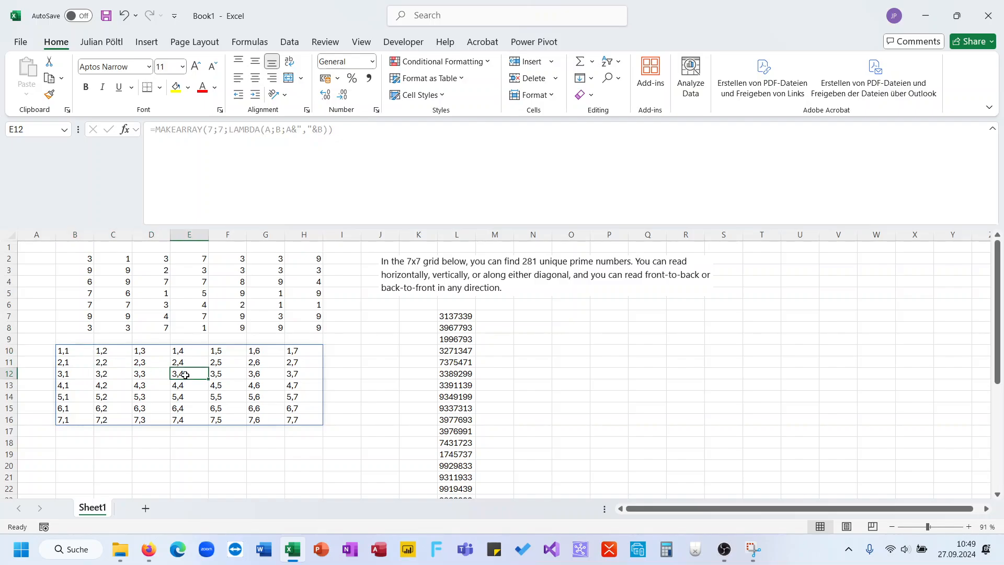
Step: Copy the MAKEARRAY formula text from B10 into B18 and shrink the formula bar to show more rows
{"action": "left_click", "coordinate": [77, 351]}
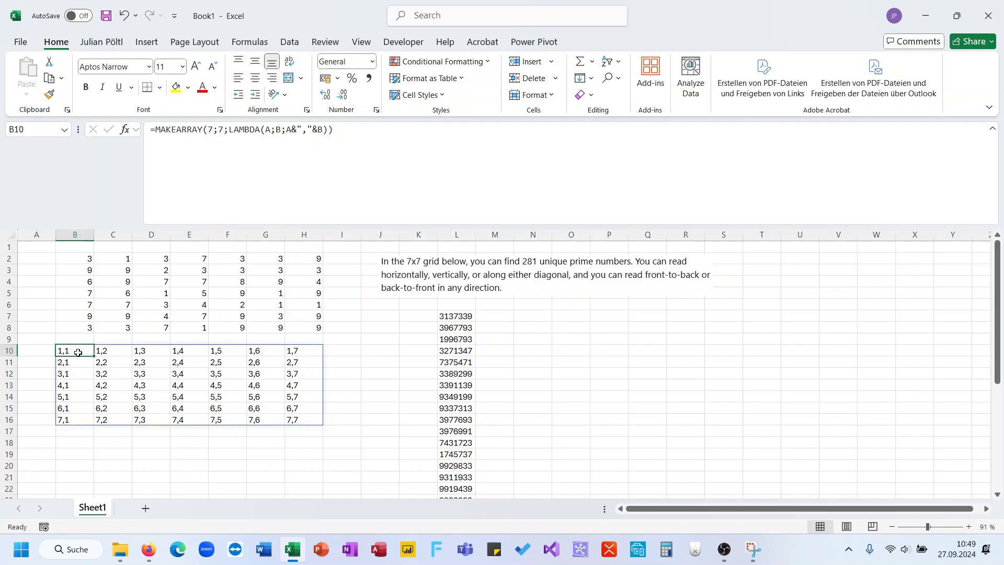
{"action": "left_click", "coordinate": [270, 145]}
{"action": "key", "text": "ctrl+a"}
{"action": "key", "text": "ctrl+c"}
{"action": "key", "text": "Escape"}
{"action": "key", "text": "Down"}
{"action": "key", "text": "Down"}
{"action": "key", "text": "Down"}
{"action": "key", "text": "Down"}
{"action": "key", "text": "Down"}
{"action": "key", "text": "Down"}
{"action": "key", "text": "Down"}
{"action": "key", "text": "Down"}
{"action": "key", "text": "Down"}
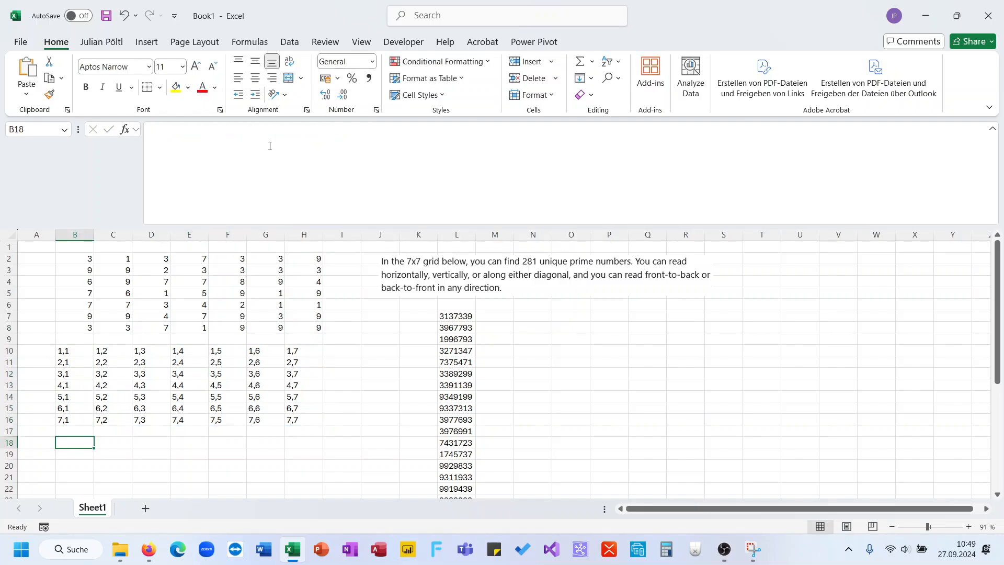
{"action": "left_click", "coordinate": [74, 440]}
{"action": "left_click_drag", "start_coordinate": [218, 228], "coordinate": [206, 166]}
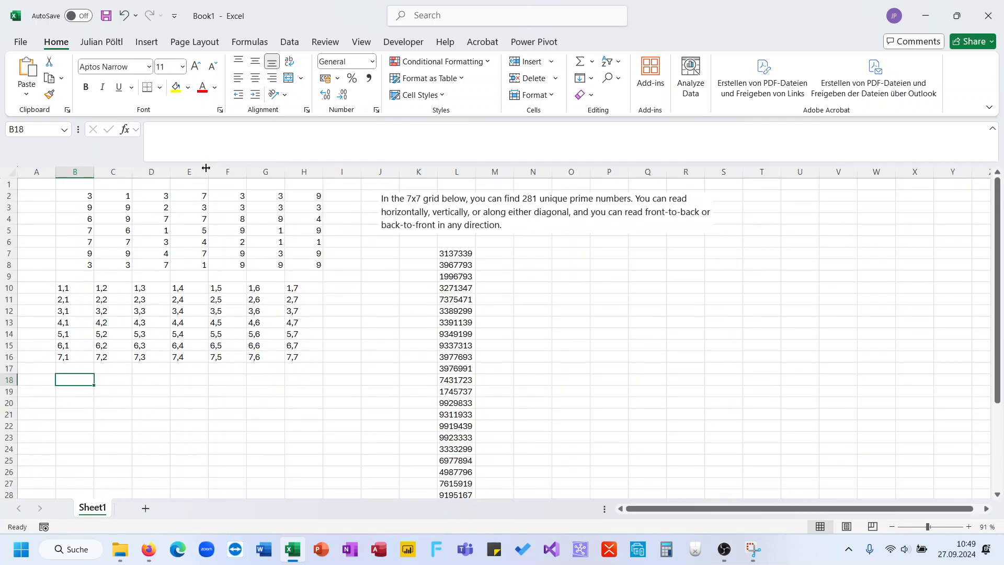
{"action": "left_click", "coordinate": [208, 129]}
{"action": "key", "text": "ctrl+v"}
{"action": "key", "text": "Return"}
Step: Change the LAMBDA calculation in B18 to A=B so the array tests for equal row and column numbers
{"action": "key", "text": "Up"}
{"action": "left_click_drag", "start_coordinate": [332, 129], "coordinate": [293, 136]}
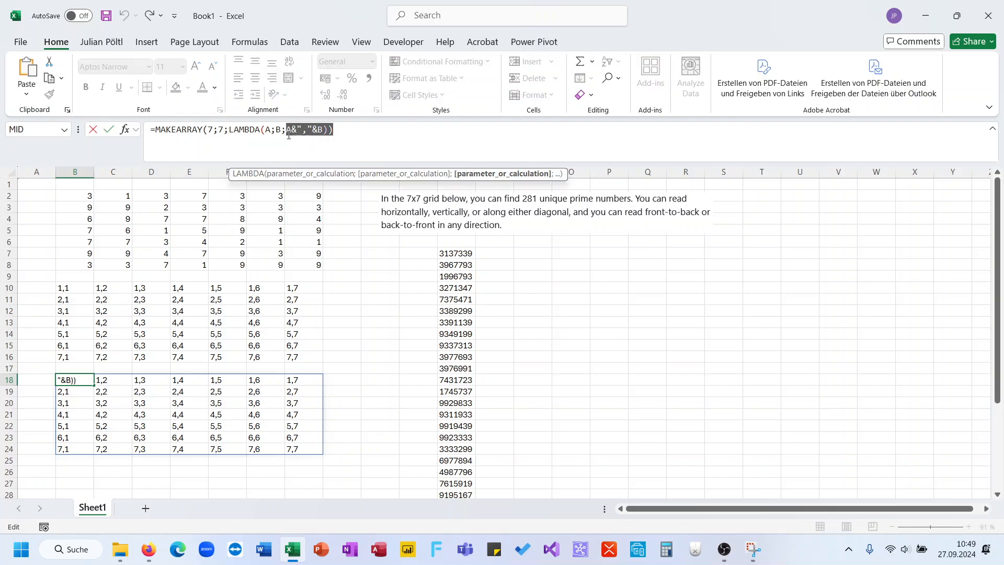
{"action": "type", "text": "=B))"}
{"action": "key", "text": "Return"}
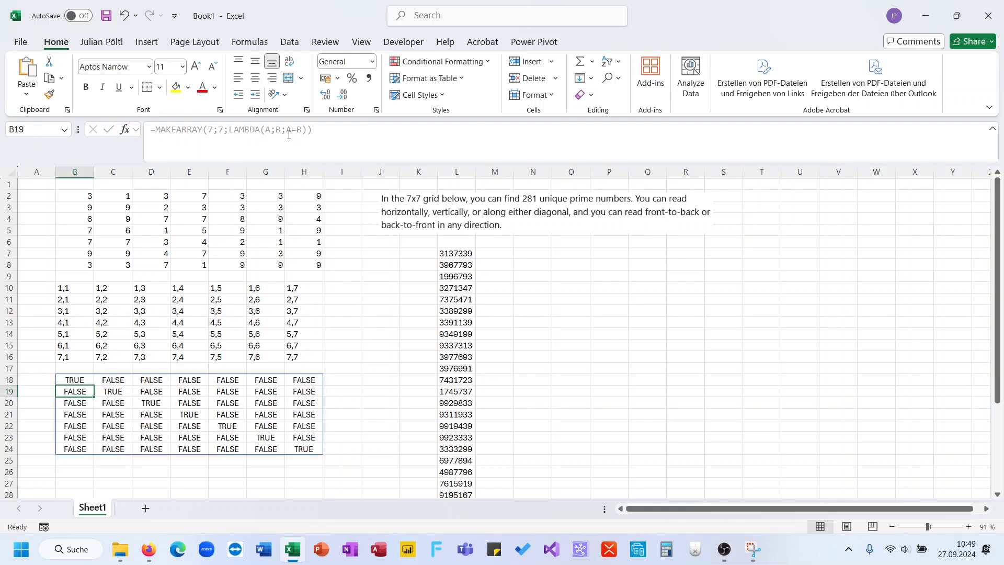
Step: Wrap the B18 MAKEARRAY in an IF that returns B2# where true and an empty string otherwise
{"action": "key", "text": "Up"}
{"action": "left_click", "coordinate": [154, 132]}
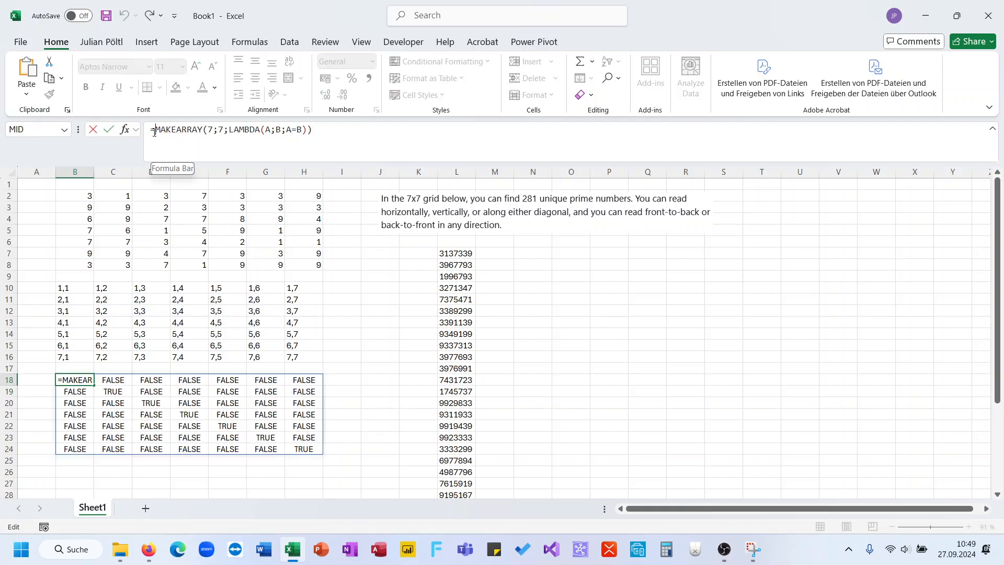
{"action": "type", "text": "if("}
{"action": "left_click", "coordinate": [406, 146]}
{"action": "type", "text": ";"}
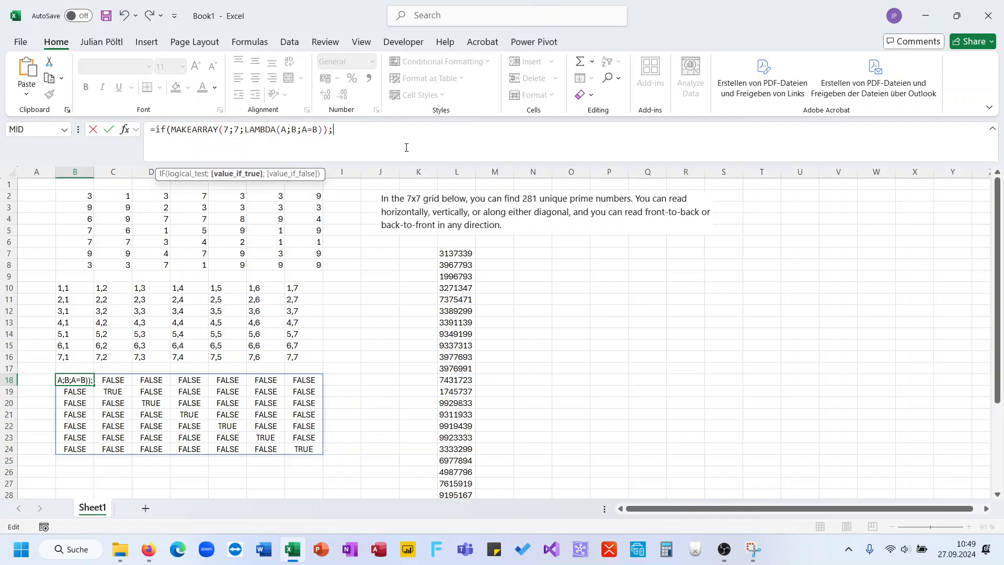
{"action": "left_click_drag", "start_coordinate": [304, 265], "coordinate": [89, 199]}
{"action": "type", "text": ";"}
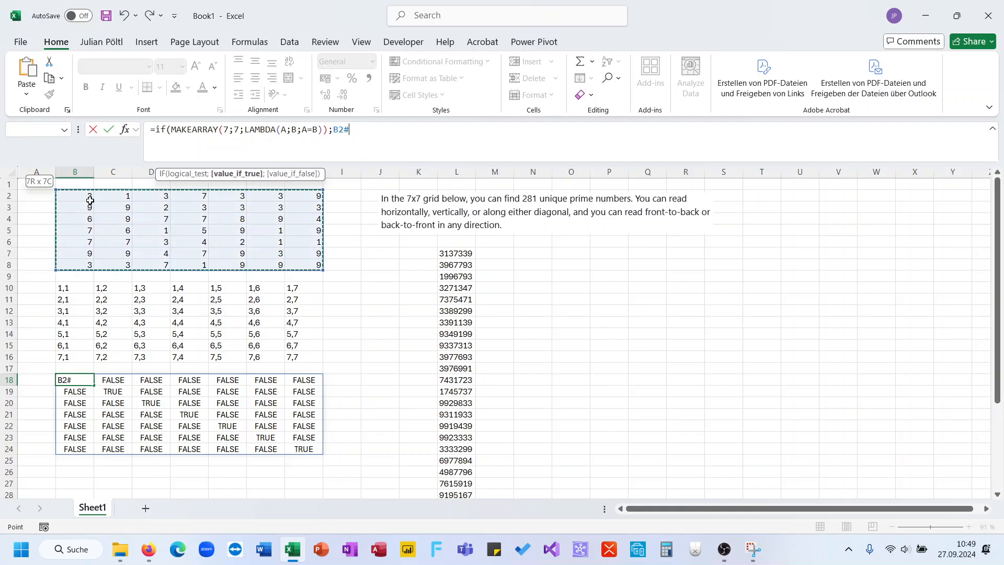
{"action": "type", "text": "\"\")"}
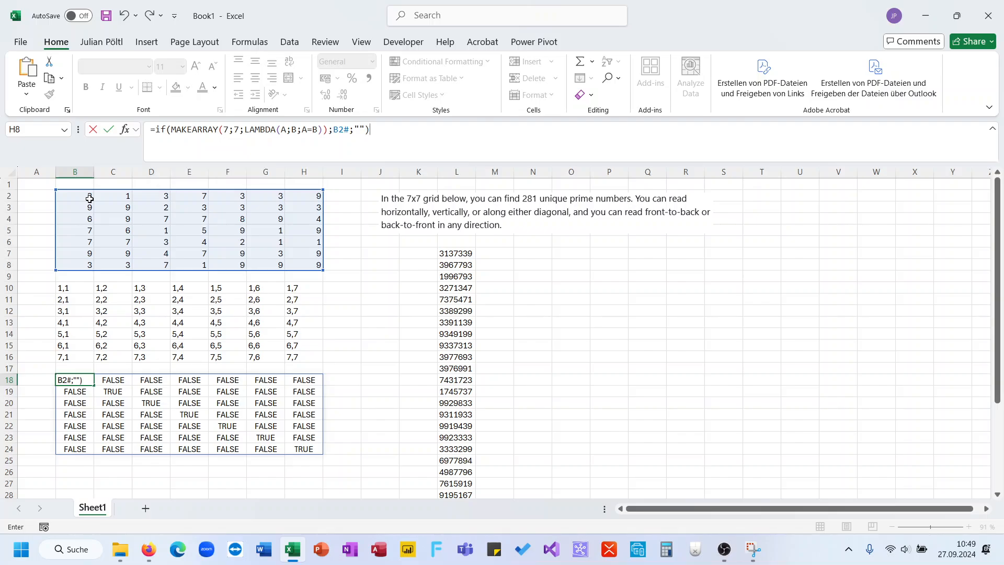
{"action": "key", "text": "ctrl+Return"}
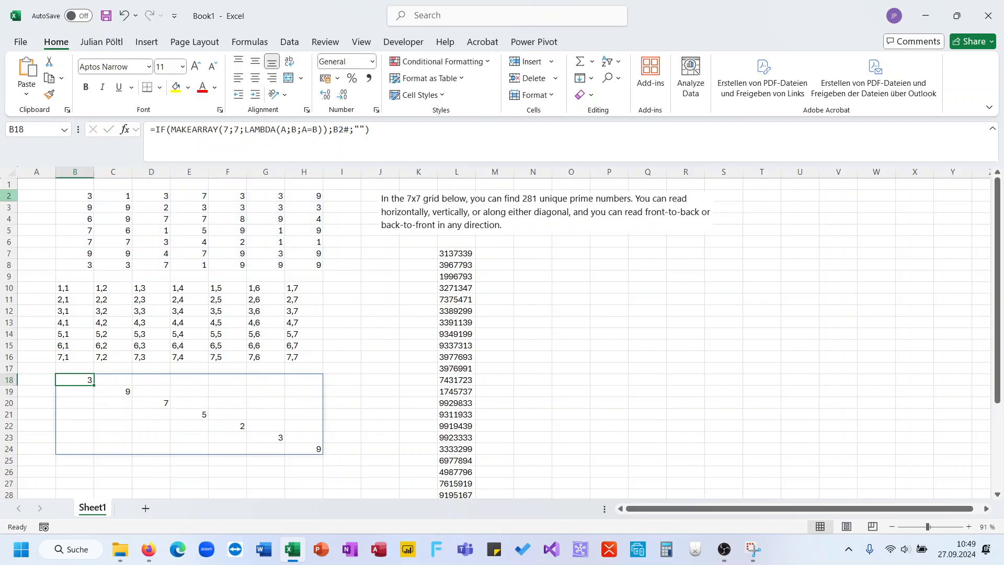
Step: Wrap the IF formula in B18 in CONCAT to join the main diagonal's digits into one string
{"action": "left_click", "coordinate": [155, 130]}
{"action": "type", "text": "CONCAT("}
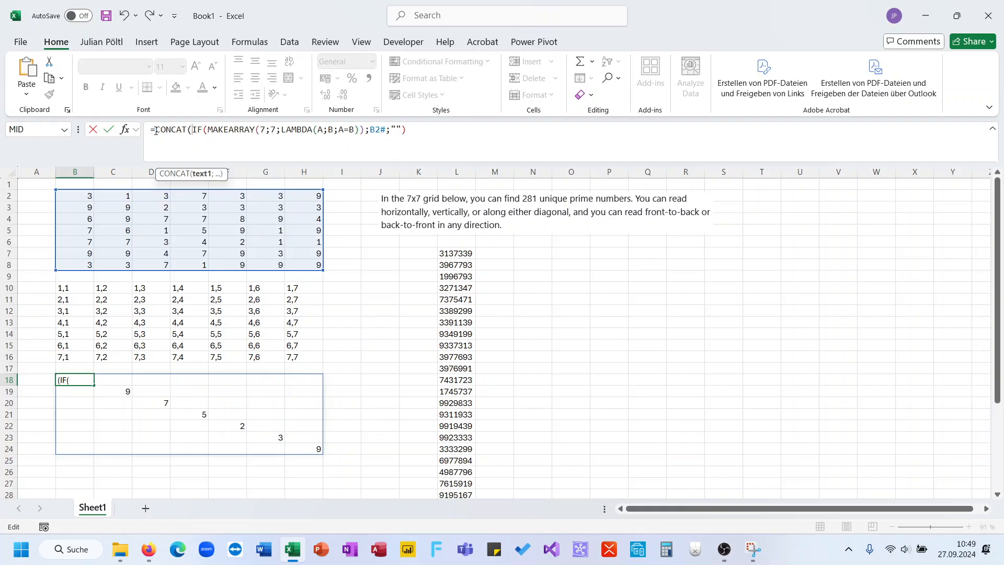
{"action": "left_click", "coordinate": [448, 138]}
{"action": "type", "text": ")"}
{"action": "key", "text": "ctrl+Return"}
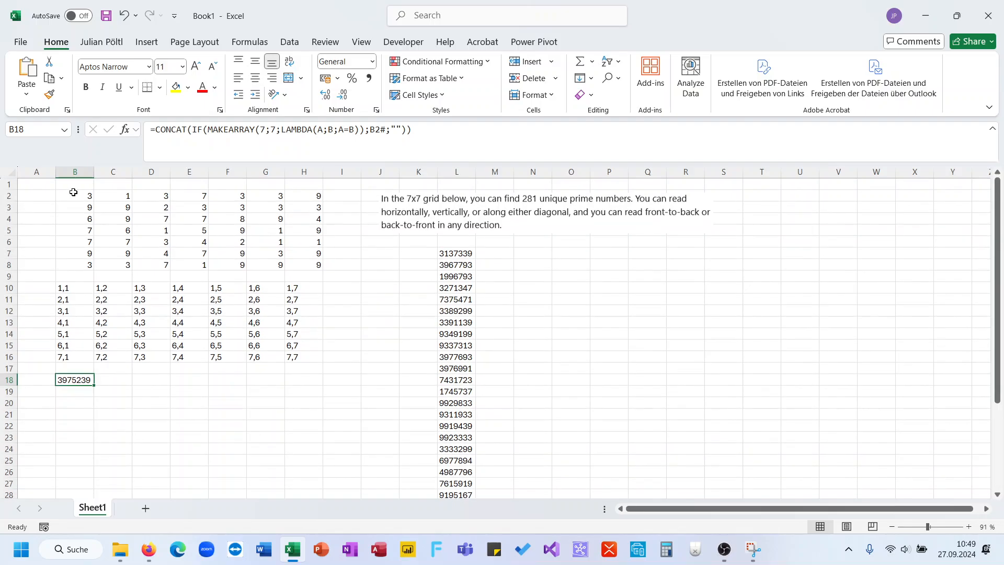
Step: Compare the grid and coordinate array with B18's formula, and examine the coordinate pairs along the short diagonals in the array's lower-left corner
{"action": "left_click_drag", "start_coordinate": [72, 193], "coordinate": [309, 265]}
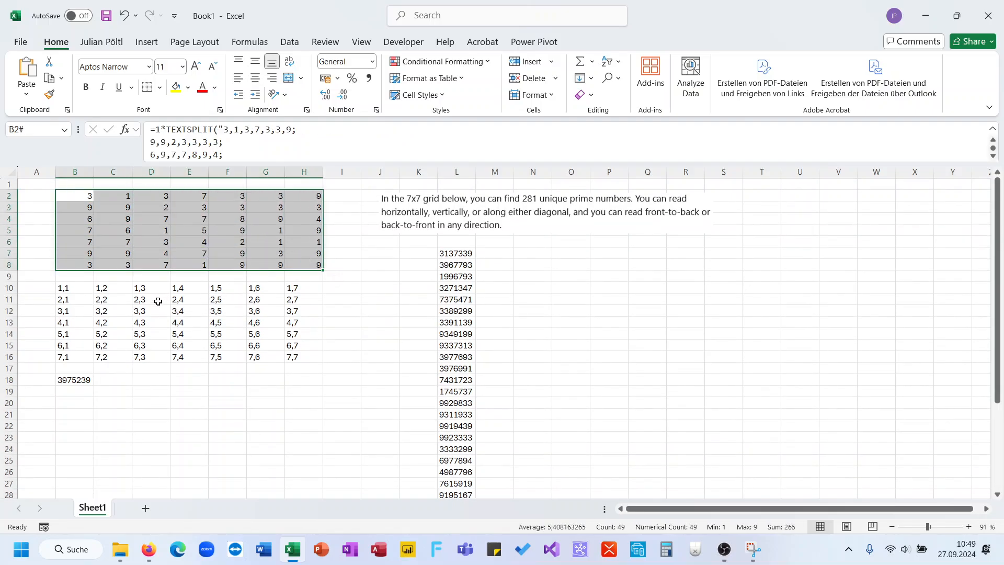
{"action": "left_click", "coordinate": [74, 290]}
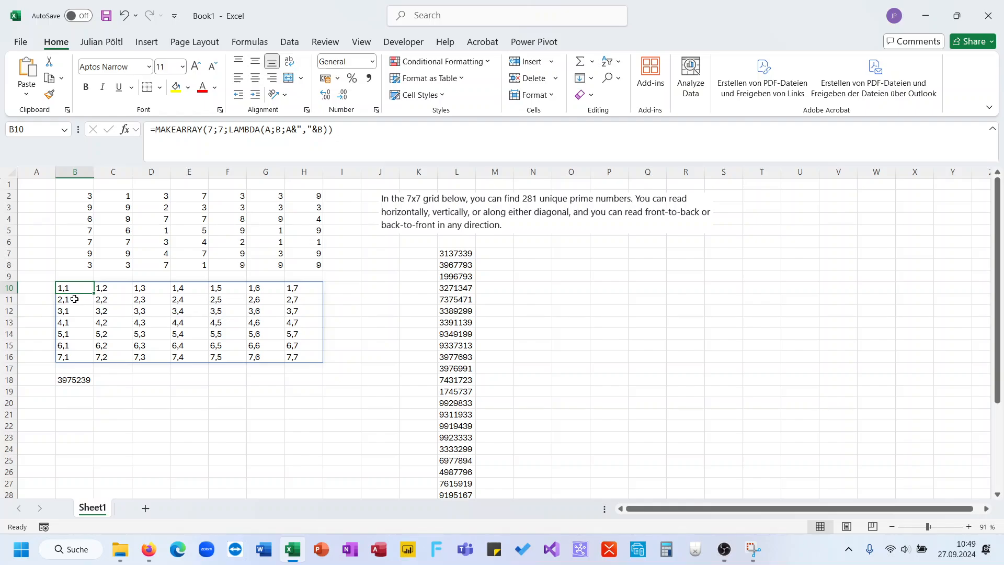
{"action": "left_click", "coordinate": [65, 379]}
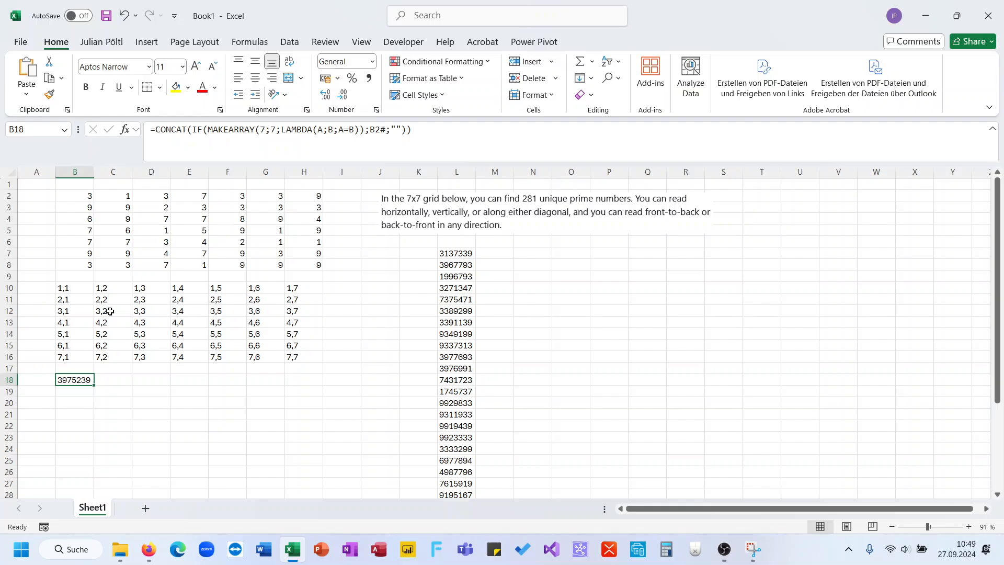
{"action": "left_click", "coordinate": [155, 129]}
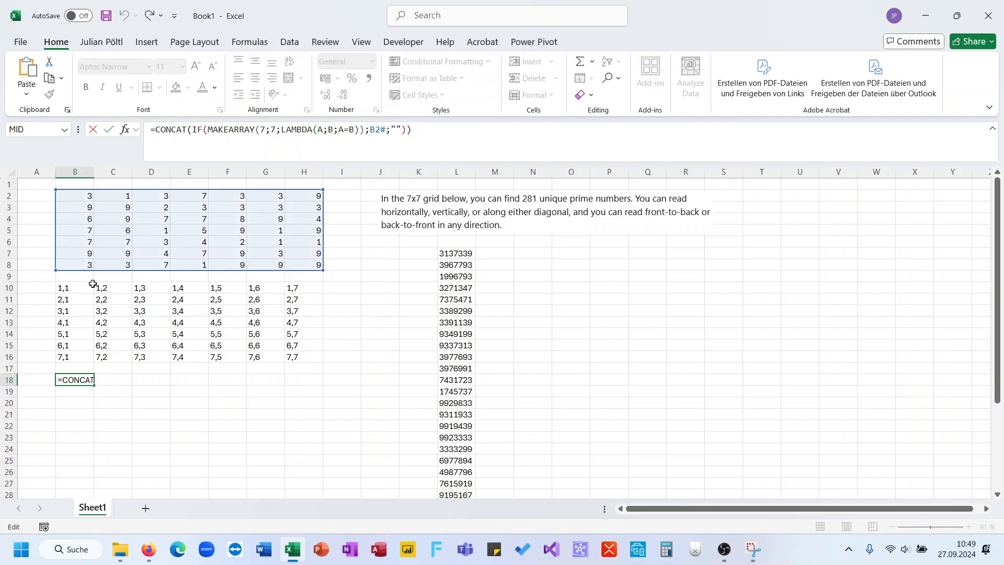
{"action": "key", "text": "Escape"}
{"action": "left_click", "coordinate": [73, 358]}
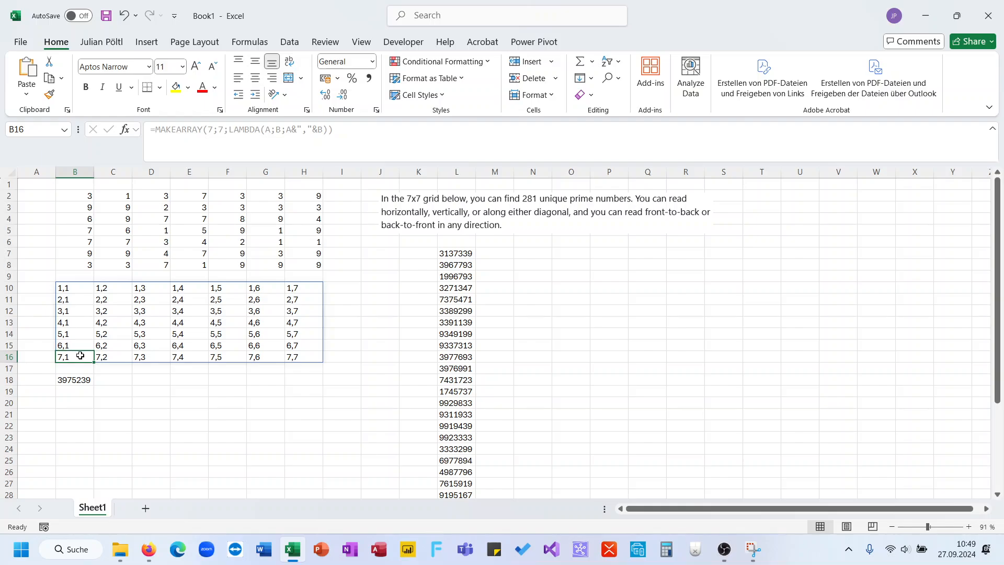
{"action": "left_click", "coordinate": [77, 344]}
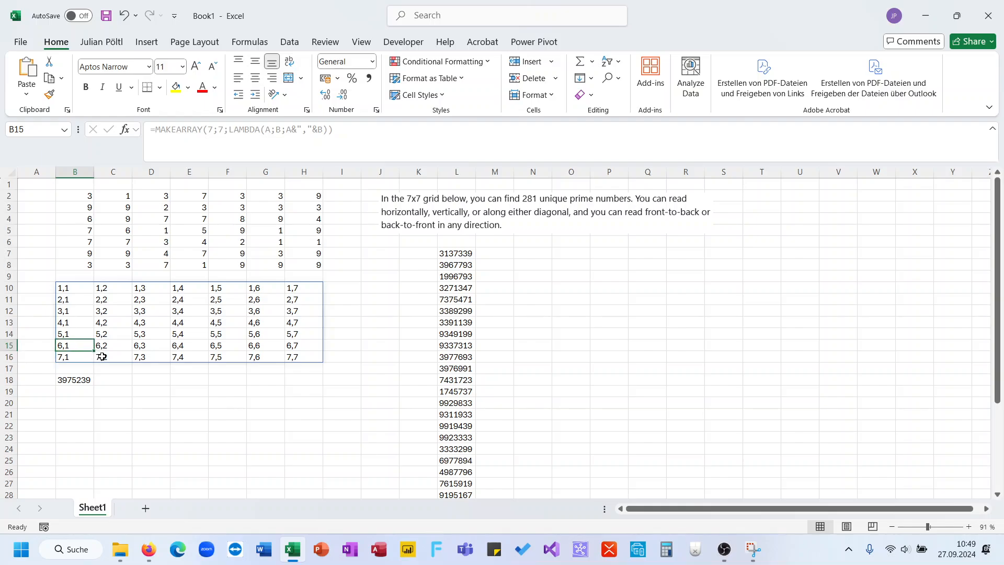
{"action": "left_click", "coordinate": [102, 356]}
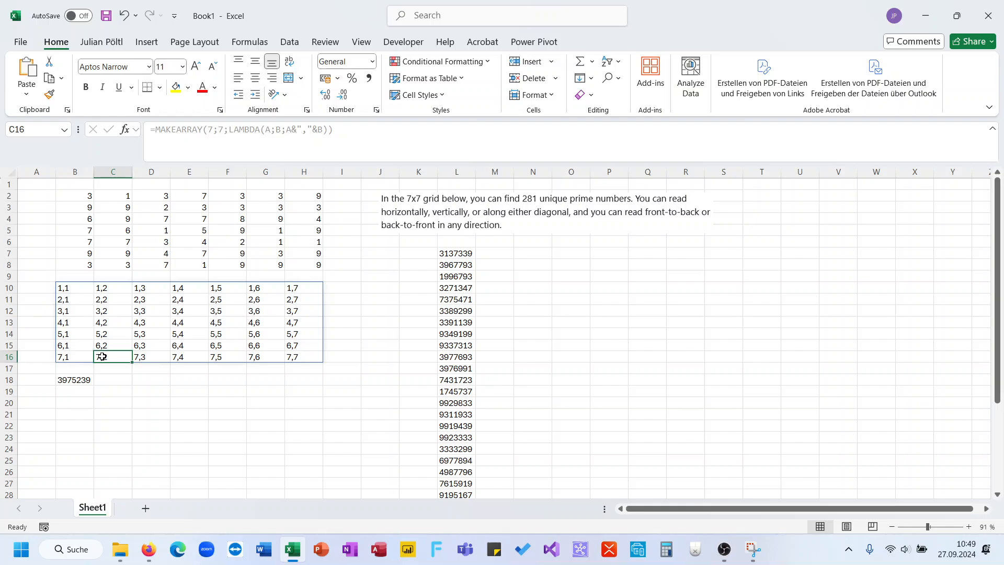
{"action": "left_click", "coordinate": [77, 335]}
{"action": "left_click", "coordinate": [102, 341]}
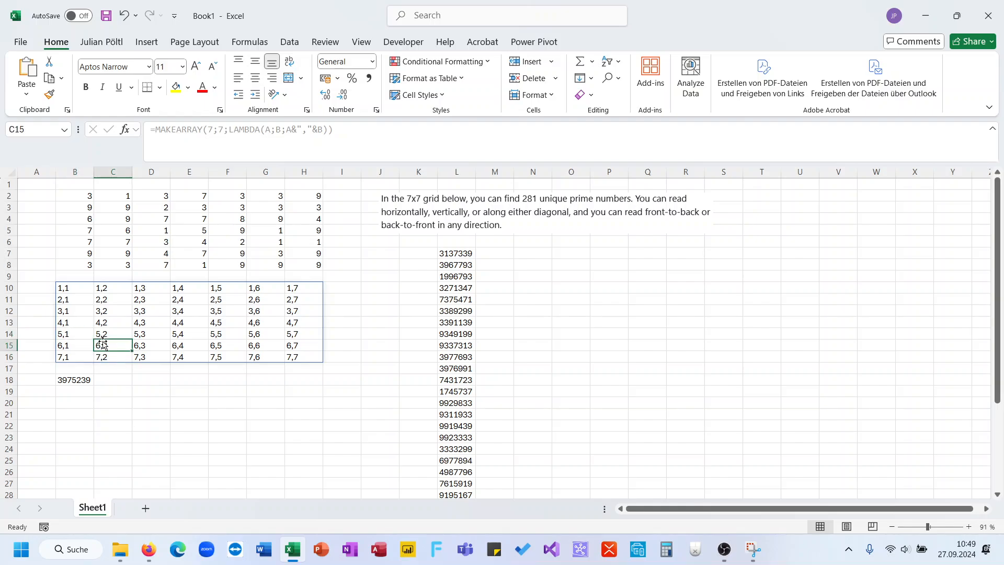
{"action": "left_click", "coordinate": [142, 355]}
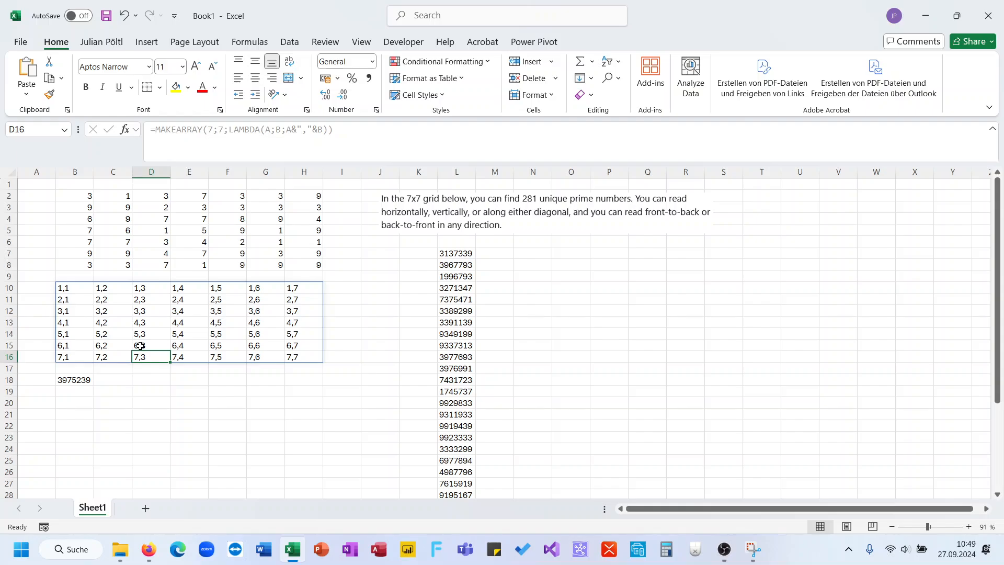
Step: Begin wrapping B18's CONCAT formula in a MAP function whose array argument is a SEQUENCE
{"action": "left_click", "coordinate": [141, 347]}
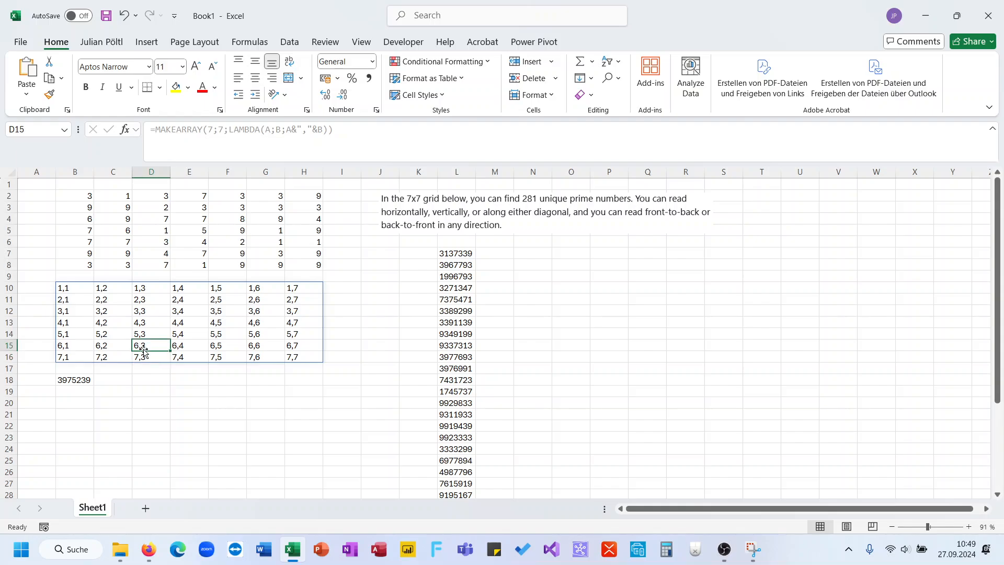
{"action": "left_click", "coordinate": [73, 380]}
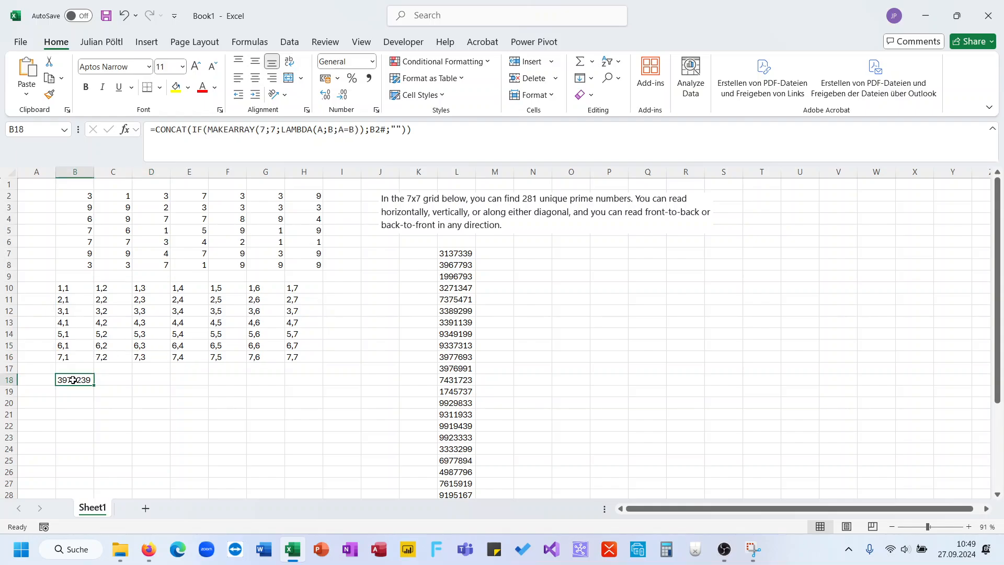
{"action": "left_click", "coordinate": [154, 134]}
{"action": "type", "text": "Map("}
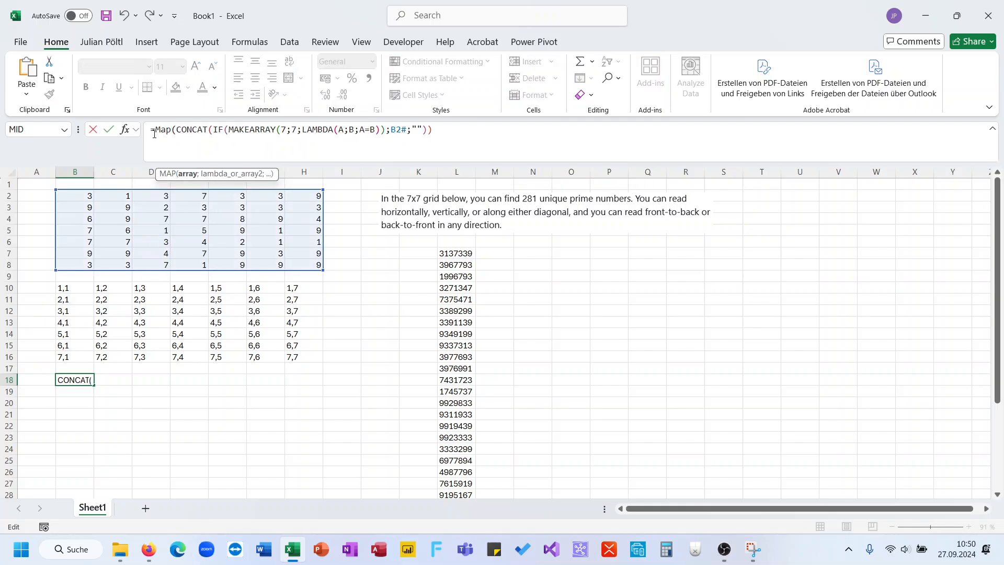
{"action": "type", "text": "SE"}
{"action": "key", "text": "Down"}
{"action": "key", "text": "Down"}
{"action": "key", "text": "Down"}
{"action": "key", "text": "Down"}
{"action": "key", "text": "Down"}
{"action": "key", "text": "Tab"}
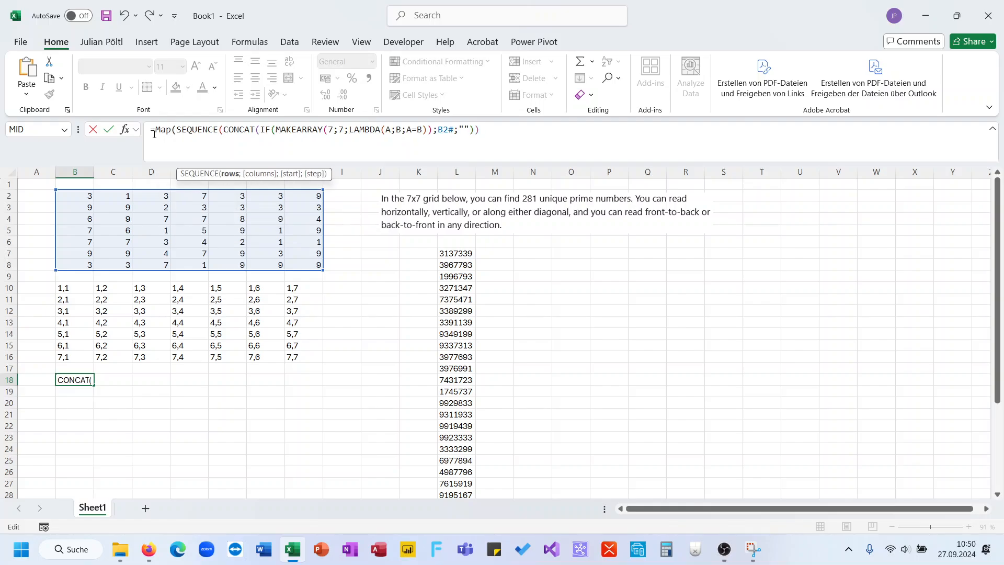
Step: Give the SEQUENCE in B18's MAP 7*2-1 rows and a start value of -6
{"action": "type", "text": "13"}
{"action": "key", "text": "BackSpace"}
{"action": "key", "text": "BackSpace"}
{"action": "type", "text": "7*2"}
{"action": "key", "text": "BackSpace"}
{"action": "key", "text": "BackSpace"}
{"action": "key", "text": "BackSpace"}
{"action": "type", "text": "7*2"}
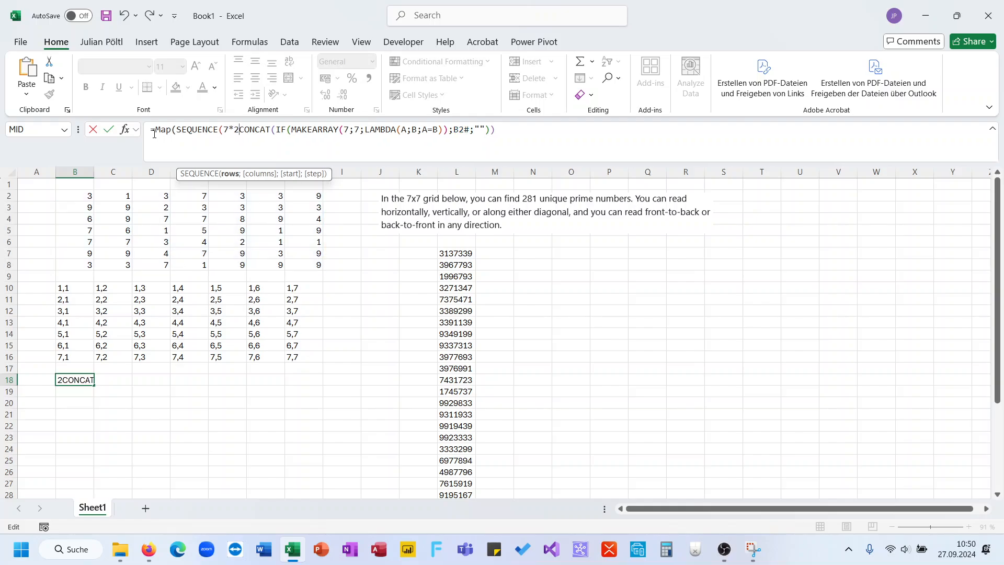
{"action": "type", "text": "-1;;"}
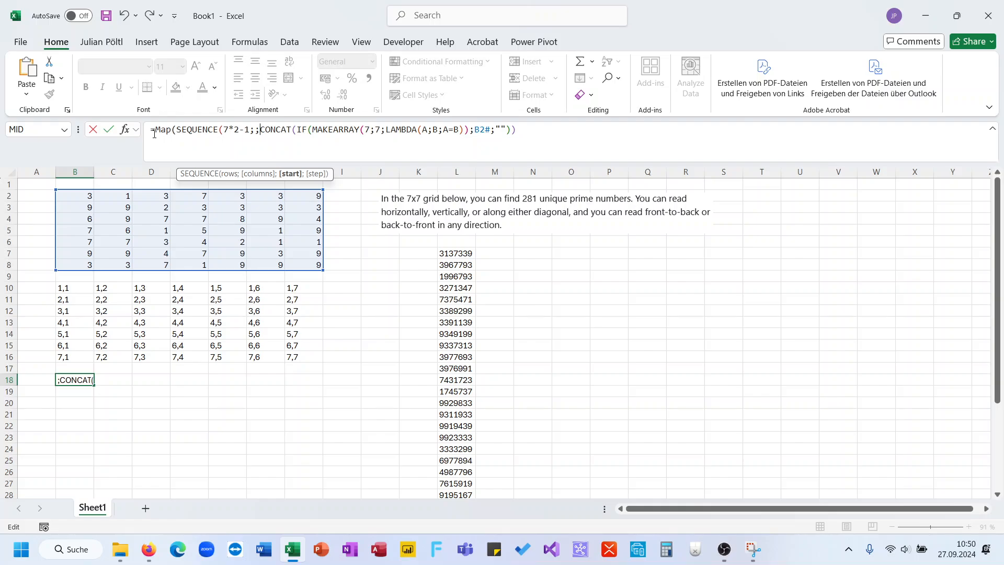
{"action": "type", "text": "-"}
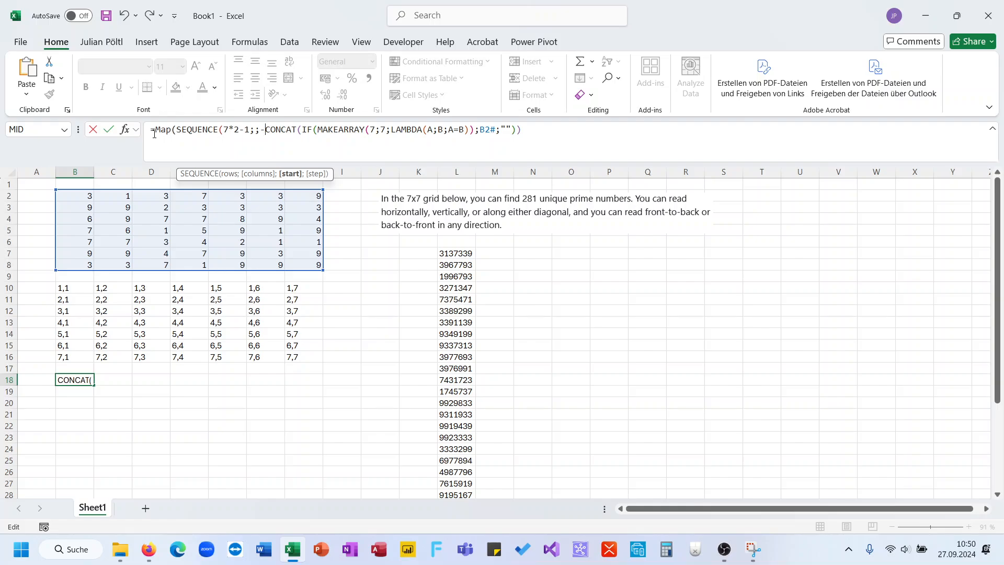
{"action": "type", "text": "6);La"}
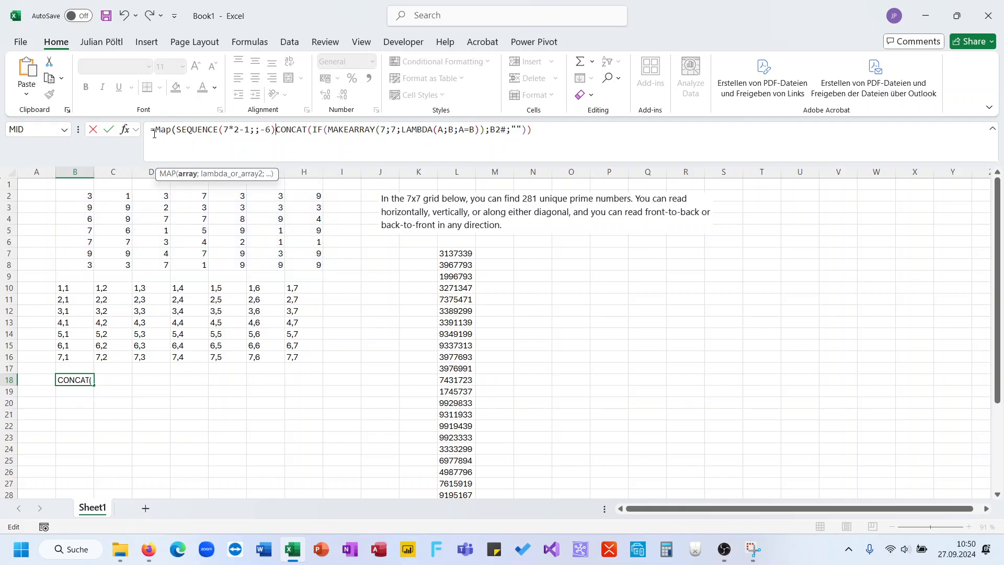
Step: Add a LAMBDA with parameter S to the MAP, ahead of the CONCAT calculation
{"action": "key", "text": "Tab"}
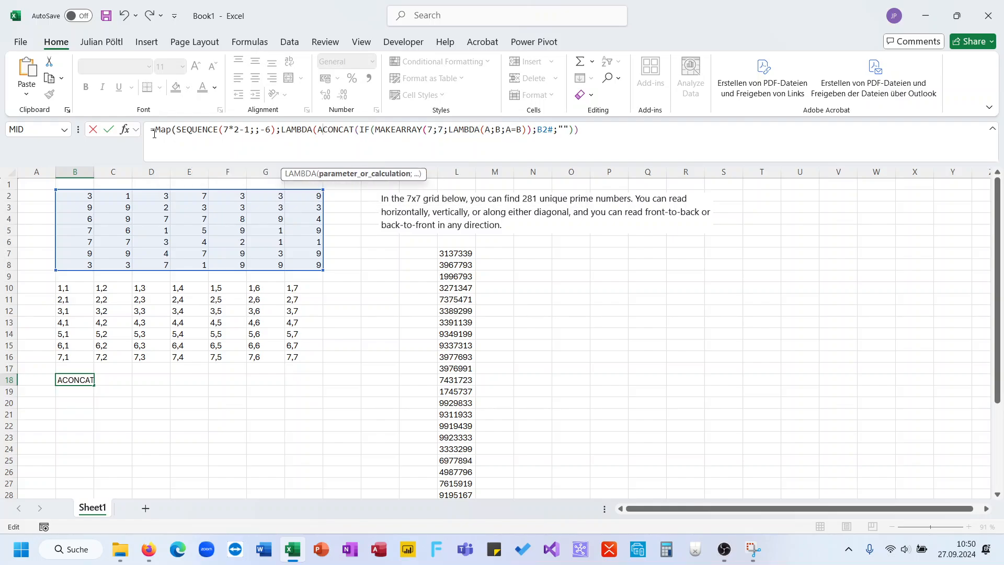
{"action": "type", "text": "A;"}
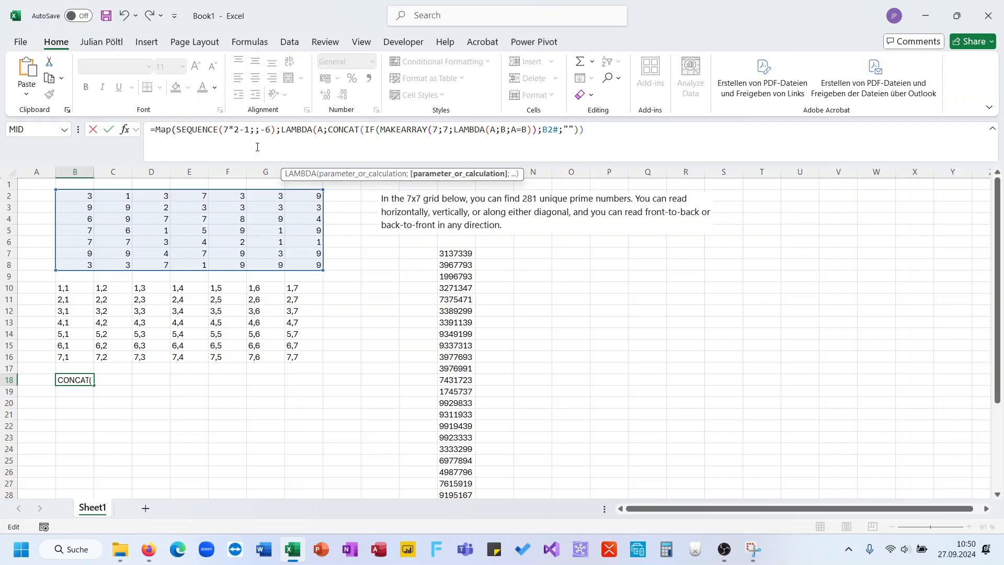
{"action": "key", "text": "BackSpace"}
{"action": "key", "text": "BackSpace"}
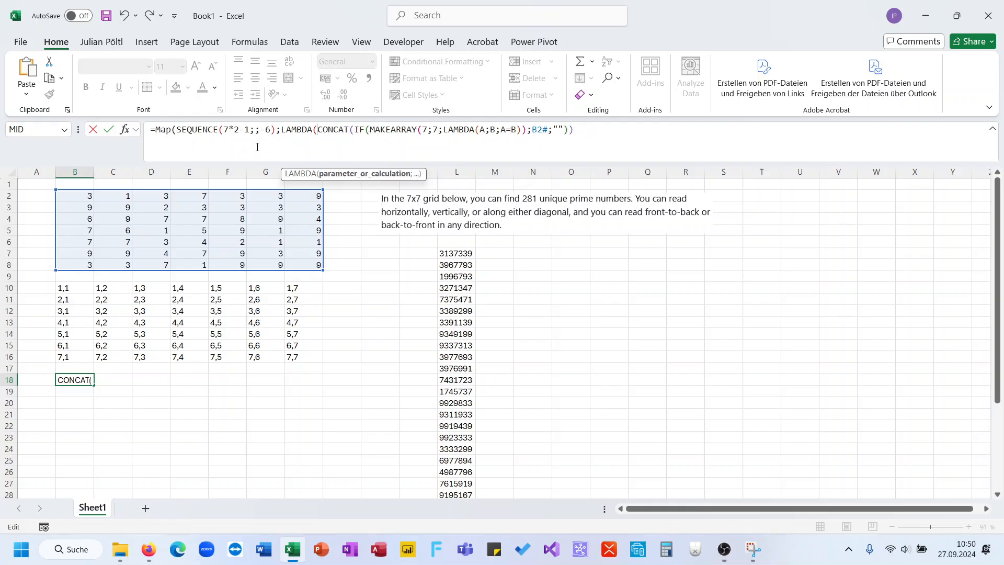
{"action": "type", "text": "S;"}
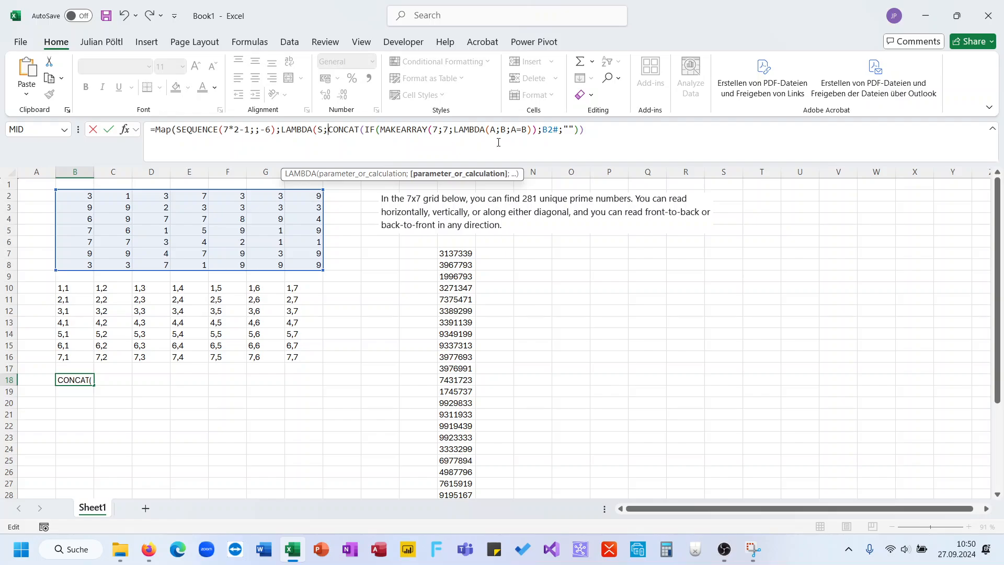
Step: Change the MAKEARRAY condition in B18 to A=B-S, close the MAP's parentheses and enter the formula
{"action": "left_click", "coordinate": [528, 131]}
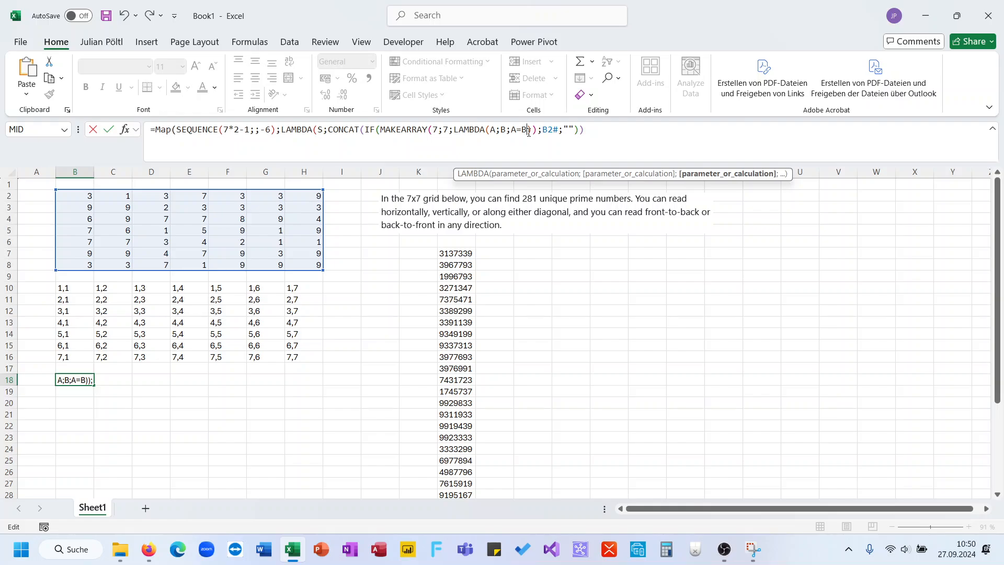
{"action": "type", "text": "+S"}
{"action": "key", "text": "BackSpace"}
{"action": "key", "text": "BackSpace"}
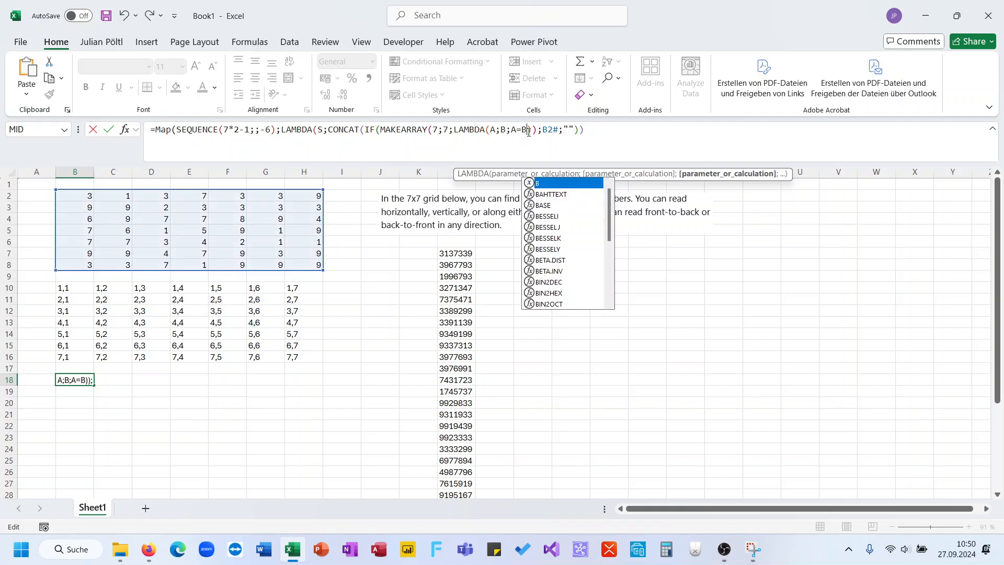
{"action": "type", "text": "+S"}
{"action": "left_click", "coordinate": [620, 132]}
{"action": "type", "text": "))"}
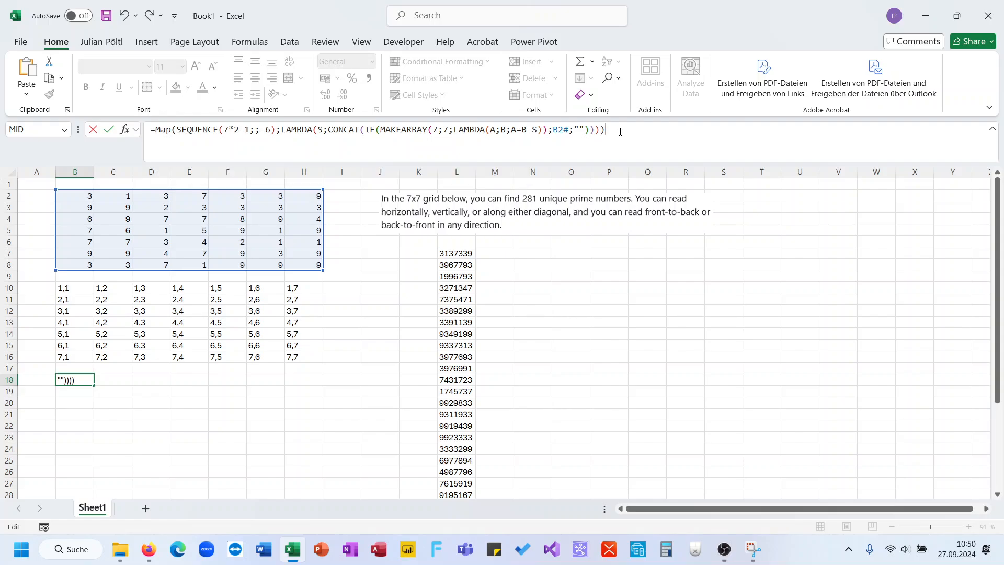
{"action": "key", "text": "ctrl+Return"}
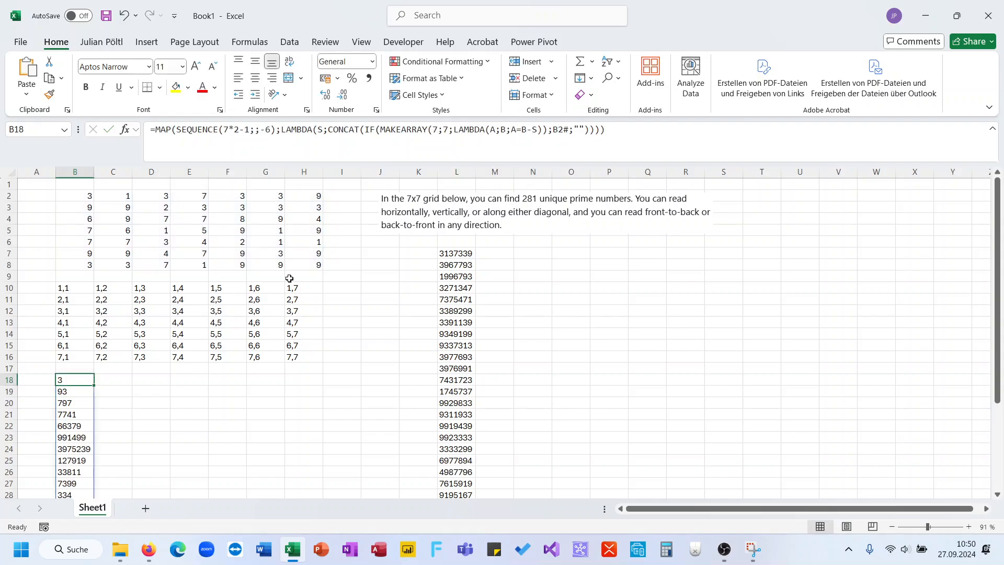
Step: Move the spilled MAP formula from B18 to I10, beside the coordinate array
{"action": "scroll", "coordinate": [257, 291], "scroll_direction": "down", "scroll_amount": 1}
{"action": "left_click_drag", "start_coordinate": [88, 348], "coordinate": [356, 260]}
{"action": "scroll", "coordinate": [277, 335], "scroll_direction": "up", "scroll_amount": 1}
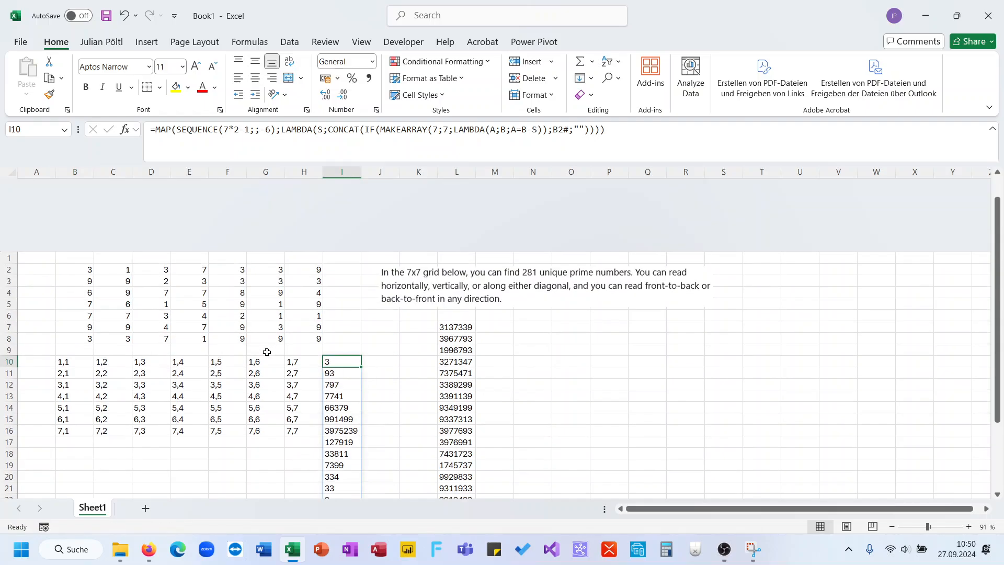
Step: Compare the diagonal strings in column I with the grid's diagonals, starting from its lower-left corner
{"action": "left_click", "coordinate": [88, 265]}
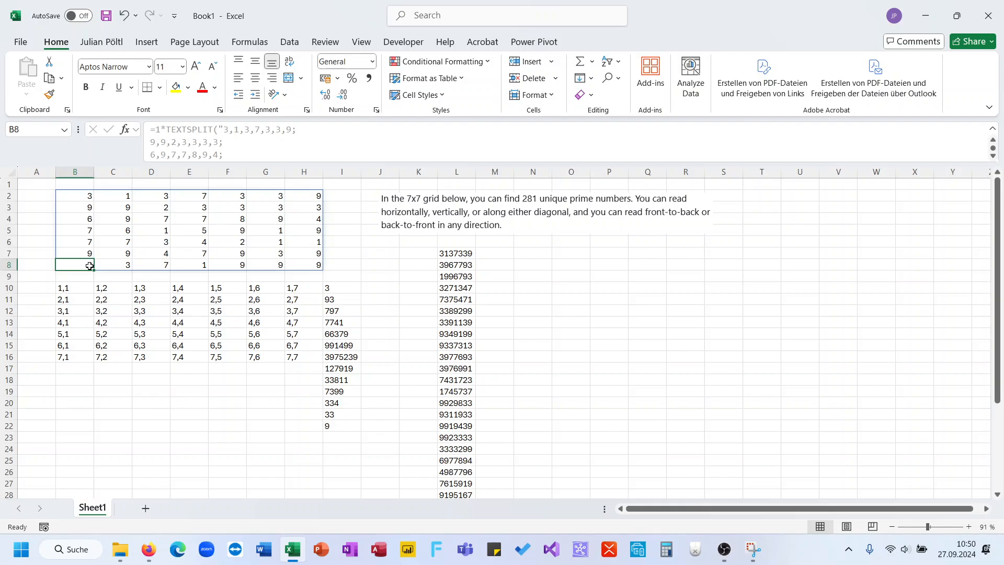
{"action": "left_click", "coordinate": [101, 261]}
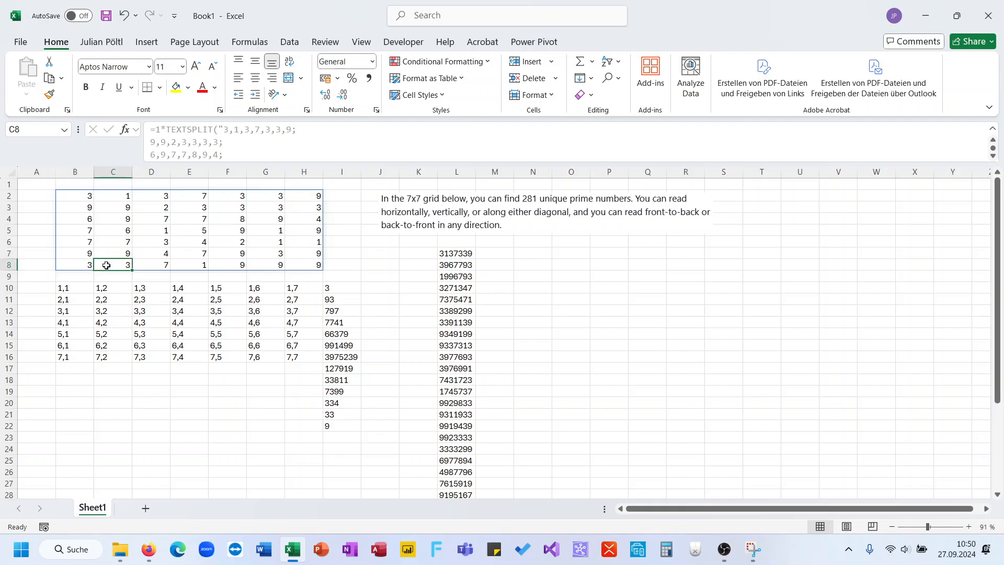
{"action": "left_click", "coordinate": [88, 242]}
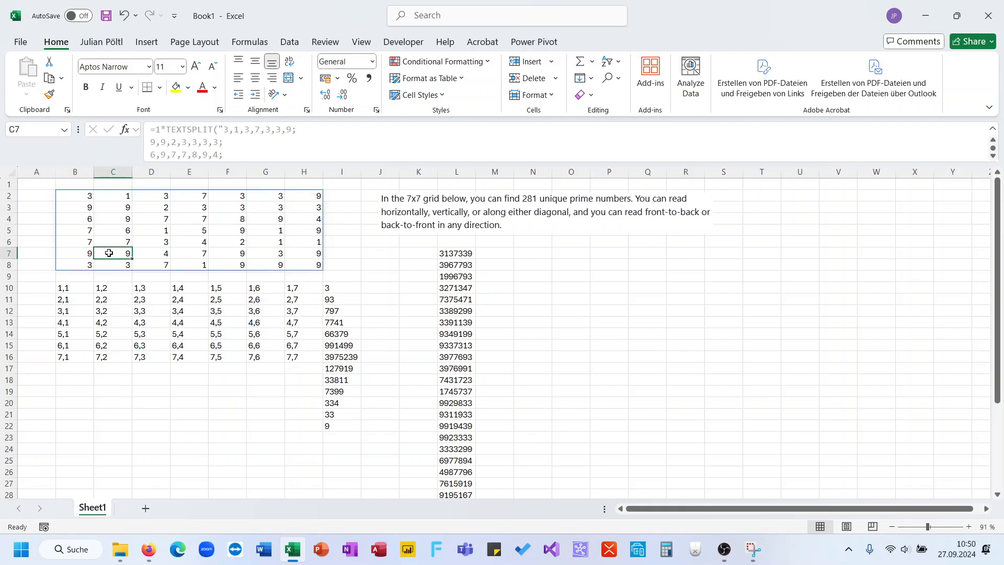
{"action": "left_click", "coordinate": [106, 252]}
{"action": "left_click", "coordinate": [153, 268]}
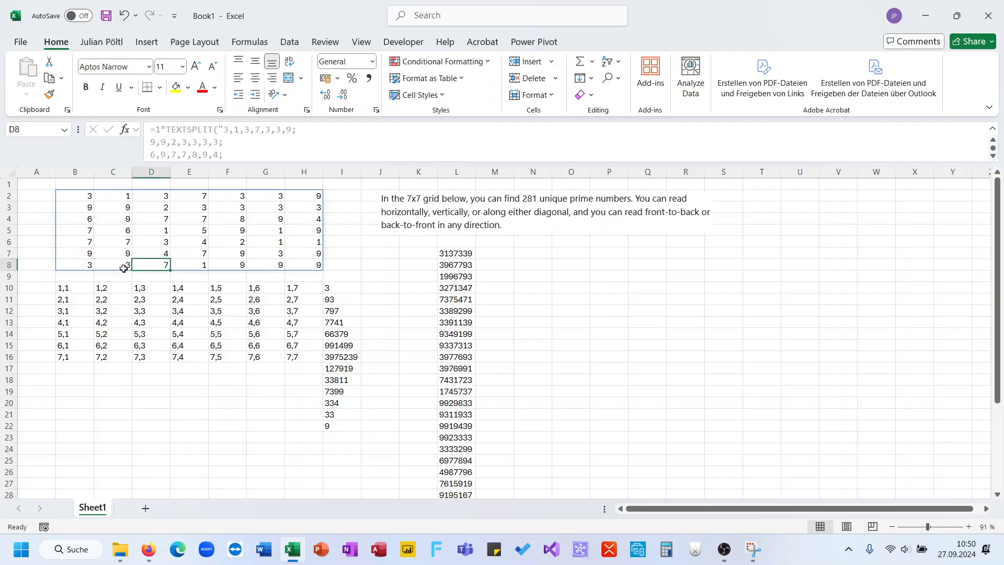
{"action": "left_click", "coordinate": [77, 265]}
{"action": "left_click_drag", "start_coordinate": [84, 264], "coordinate": [291, 197]}
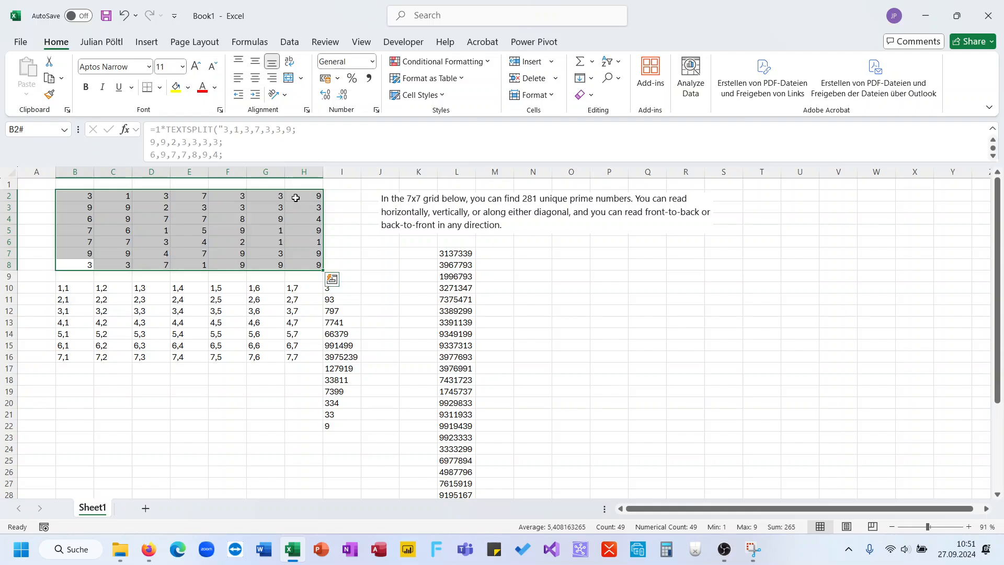
{"action": "left_click", "coordinate": [296, 198]}
Step: Copy I10's MAP formula without the equals sign and insert it into L7's LET before TOCOL as variable DO
{"action": "left_click", "coordinate": [338, 287]}
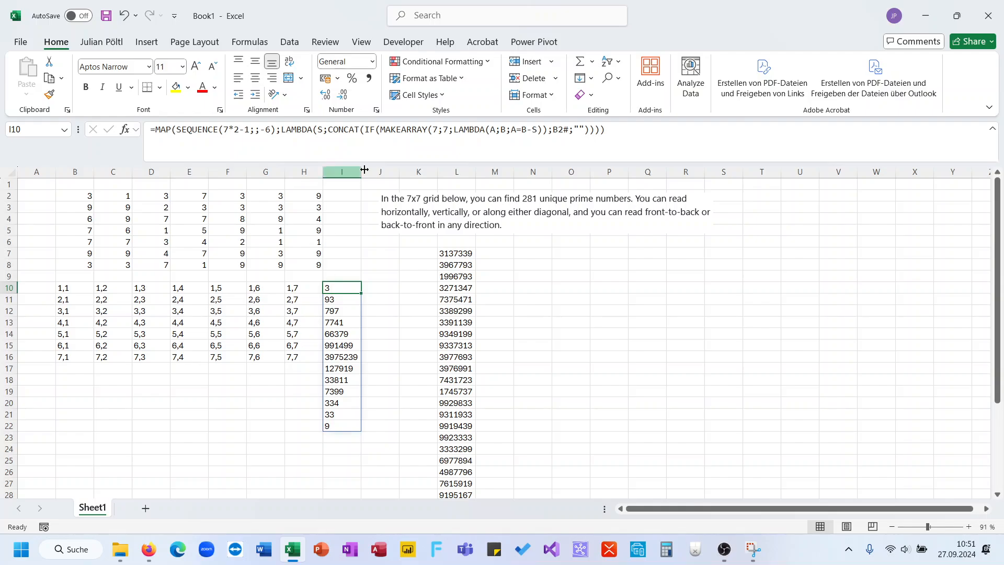
{"action": "left_click_drag", "start_coordinate": [606, 130], "coordinate": [156, 130]}
{"action": "key", "text": "ctrl+c"}
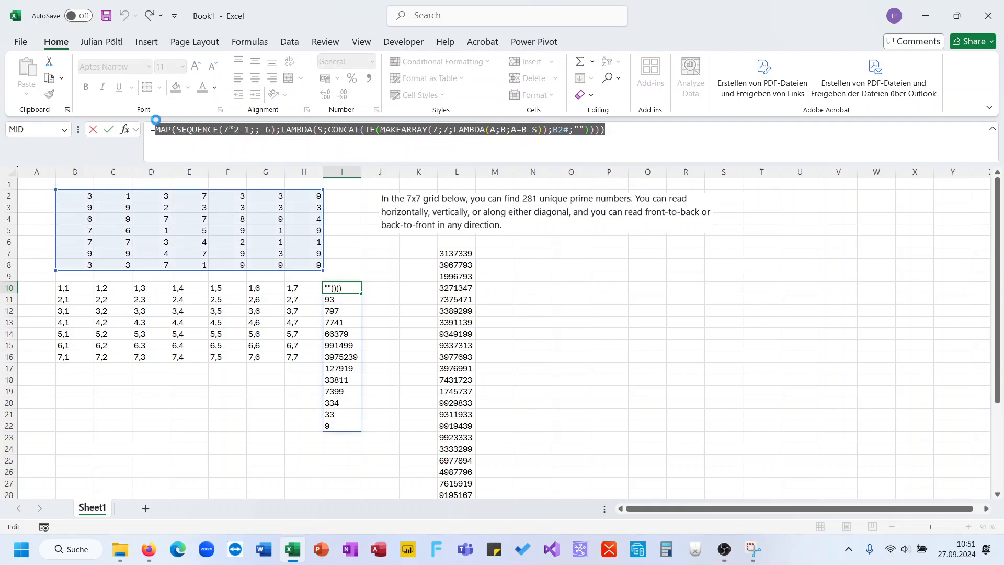
{"action": "key", "text": "Escape"}
{"action": "left_click", "coordinate": [451, 252]}
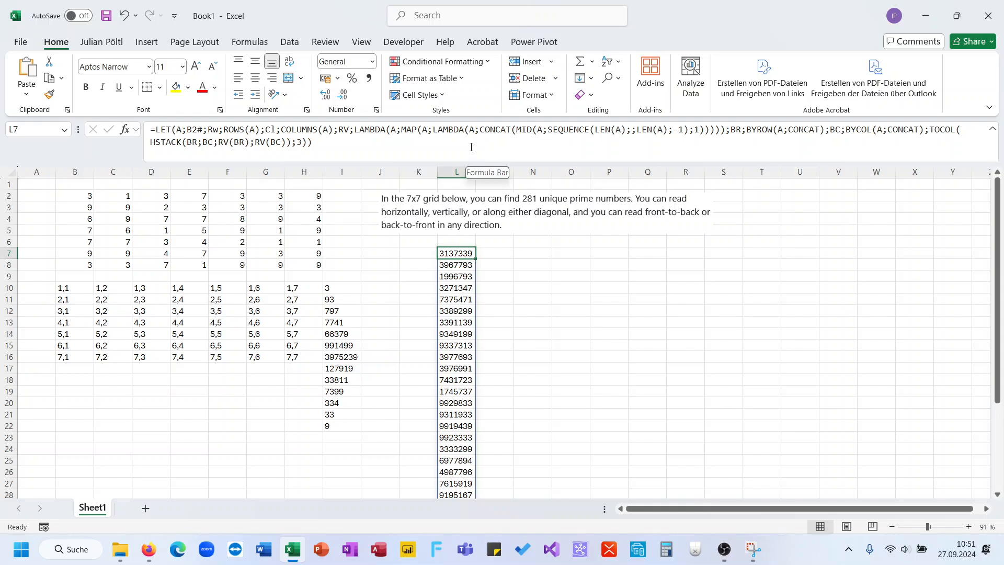
{"action": "left_click", "coordinate": [926, 132]}
{"action": "type", "text": ";DO;"}
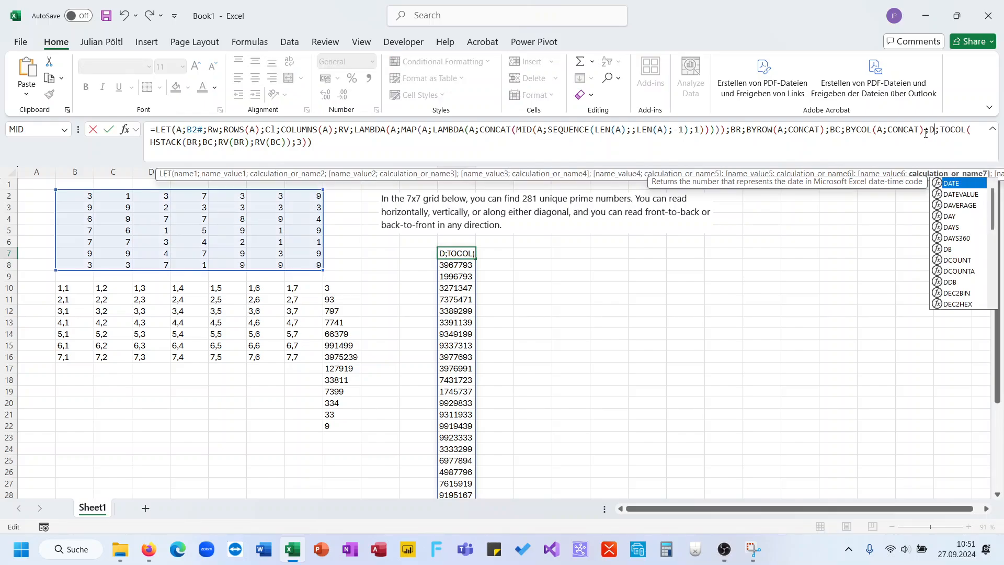
{"action": "key", "text": "ctrl+v"}
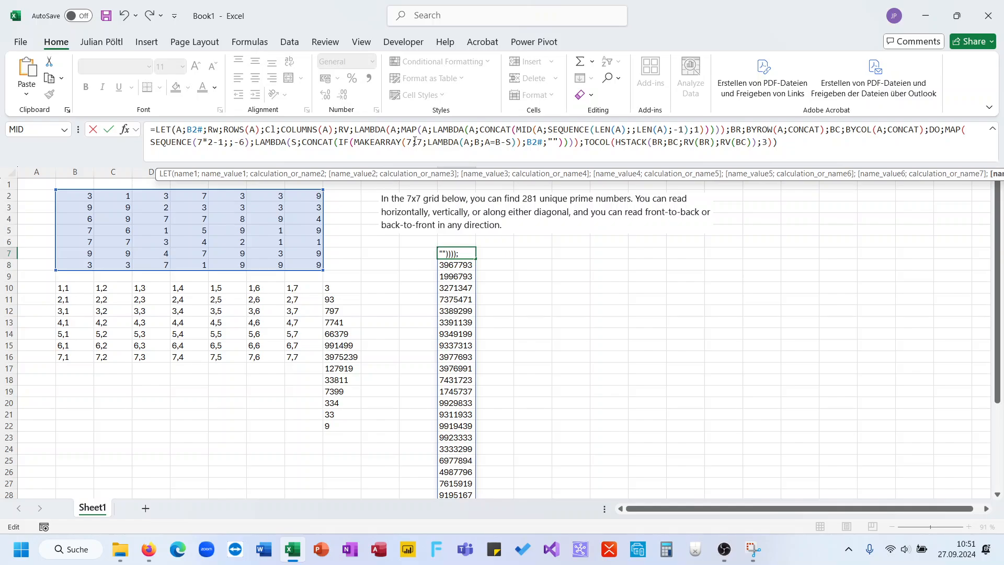
Step: Replace 7*2 in the row count of DO's SEQUENCE with Rw+Cl
{"action": "left_click", "coordinate": [212, 142]}
{"action": "key", "text": "BackSpace"}
{"action": "key", "text": "BackSpace"}
{"action": "key", "text": "BackSpace"}
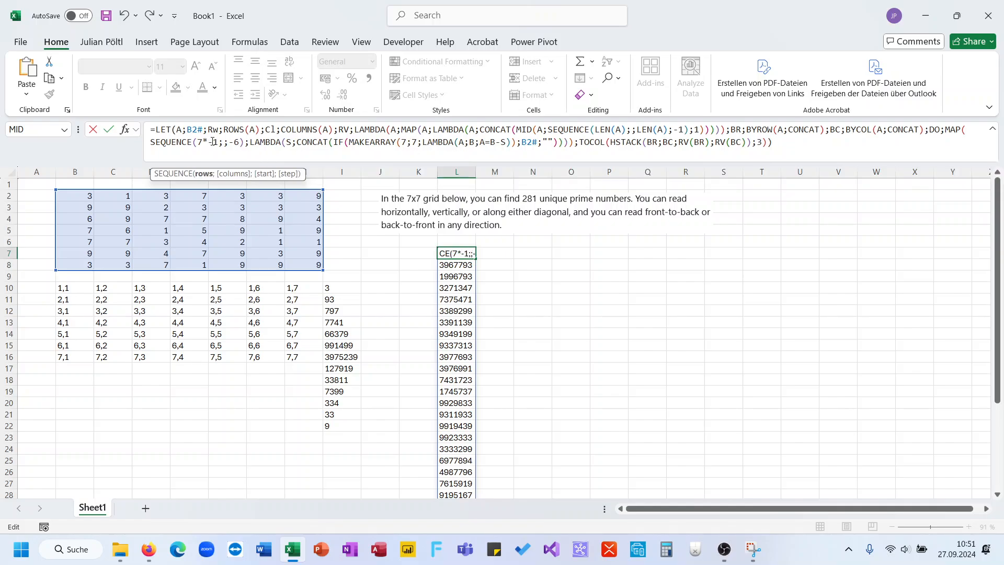
{"action": "type", "text": "Rw"}
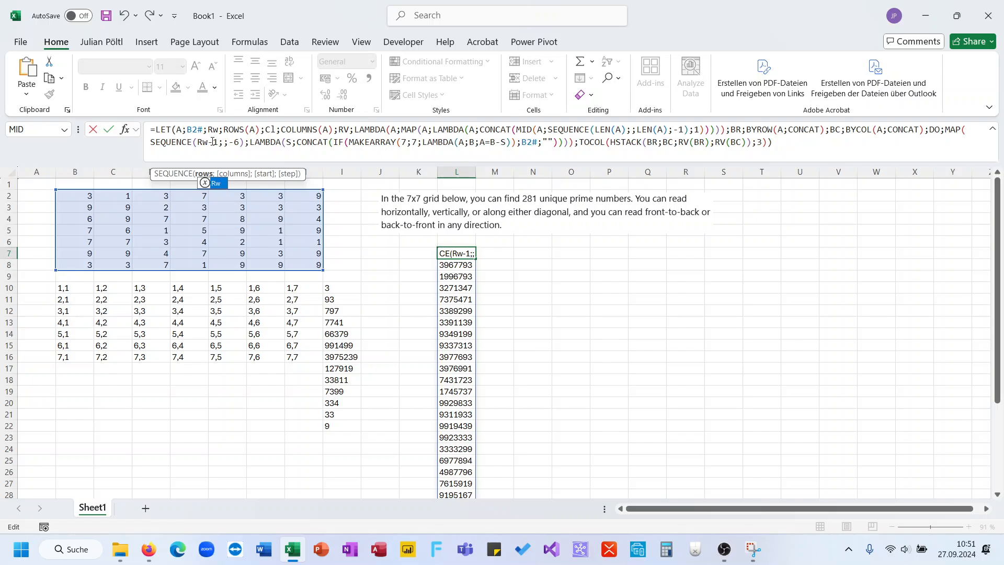
{"action": "type", "text": "+Vl"}
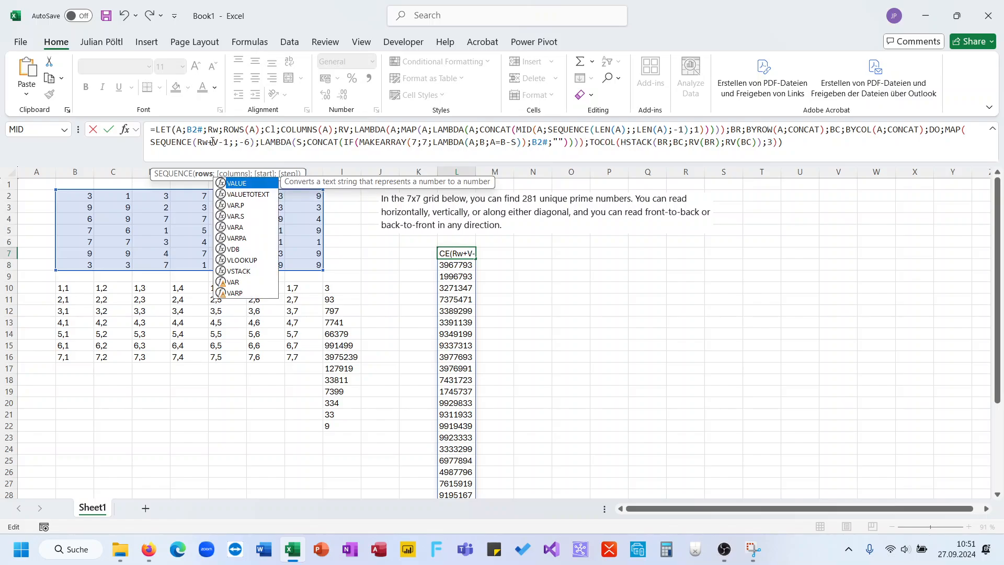
{"action": "key", "text": "BackSpace"}
{"action": "key", "text": "BackSpace"}
{"action": "type", "text": "Cl"}
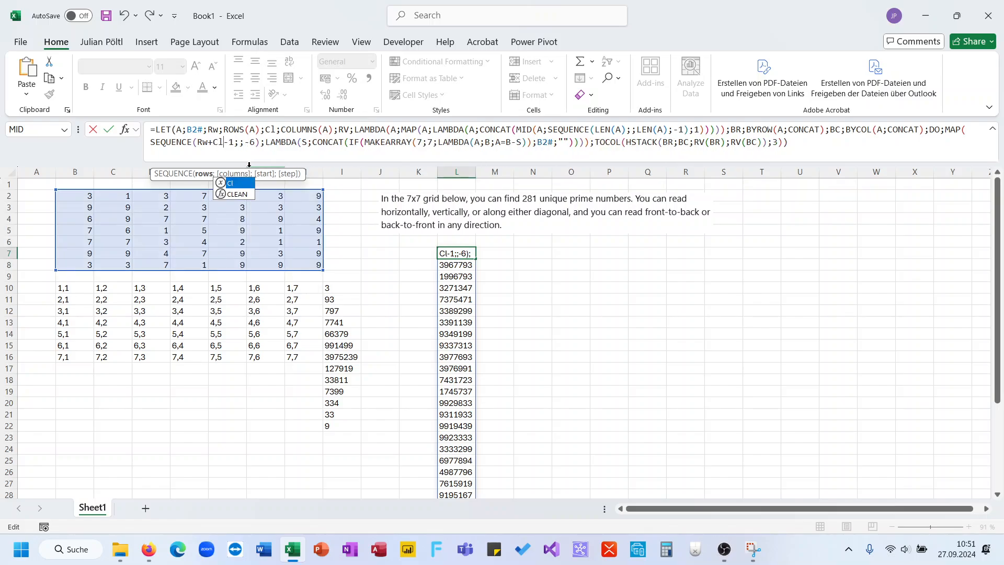
Step: Change the start of DO's SEQUENCE to -R+1 and replace B2# in its IF with A
{"action": "left_click", "coordinate": [256, 143]}
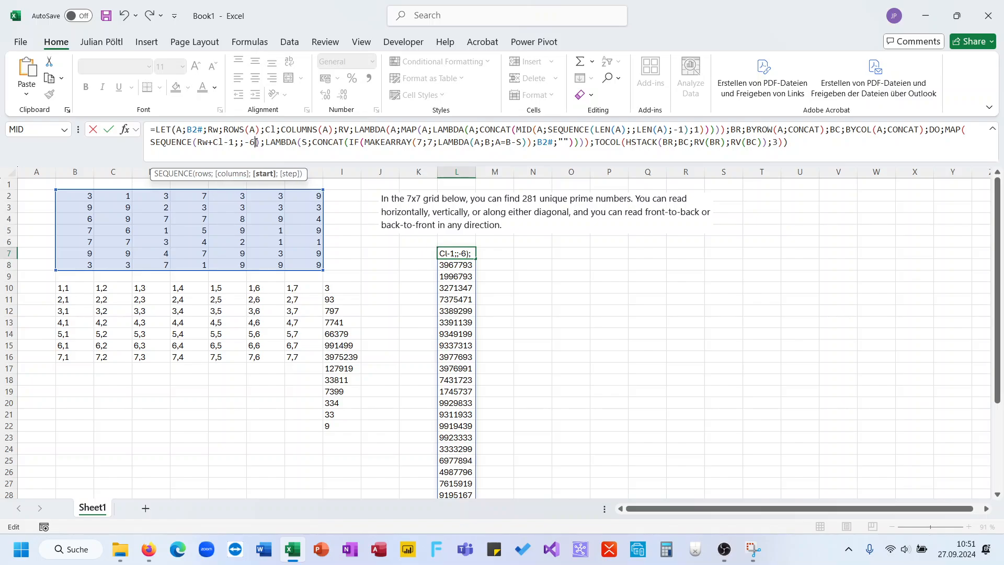
{"action": "key", "text": "BackSpace"}
{"action": "type", "text": "R+1"}
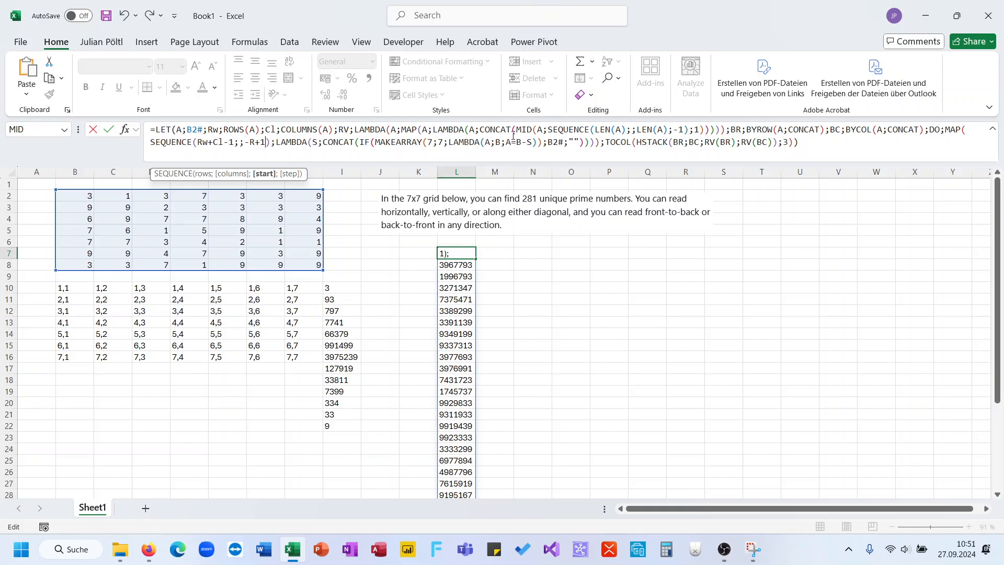
{"action": "double_click", "coordinate": [554, 142]}
{"action": "type", "text": "A"}
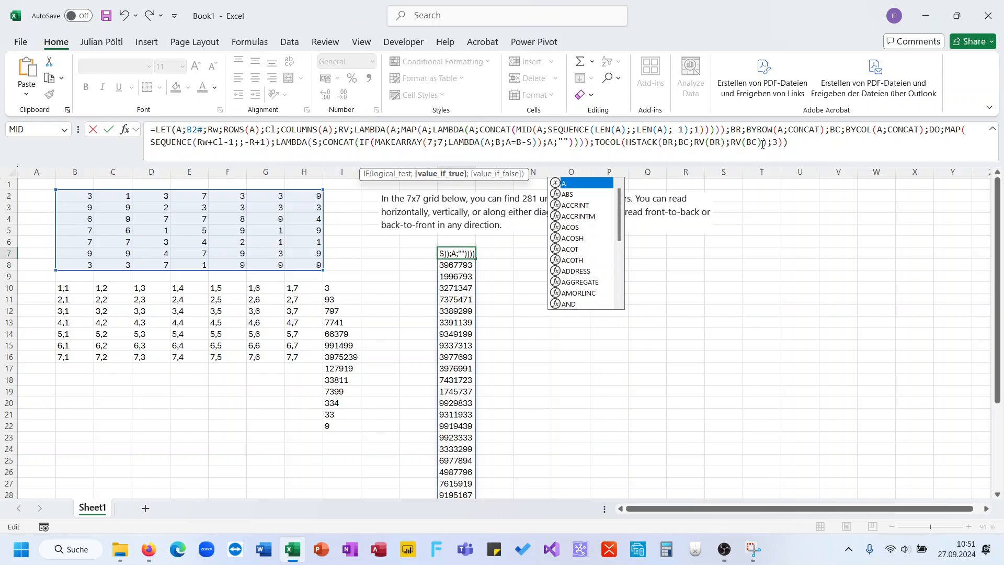
Step: Add DO to the HSTACK in L7's formula, directly after BC
{"action": "left_click", "coordinate": [693, 144]}
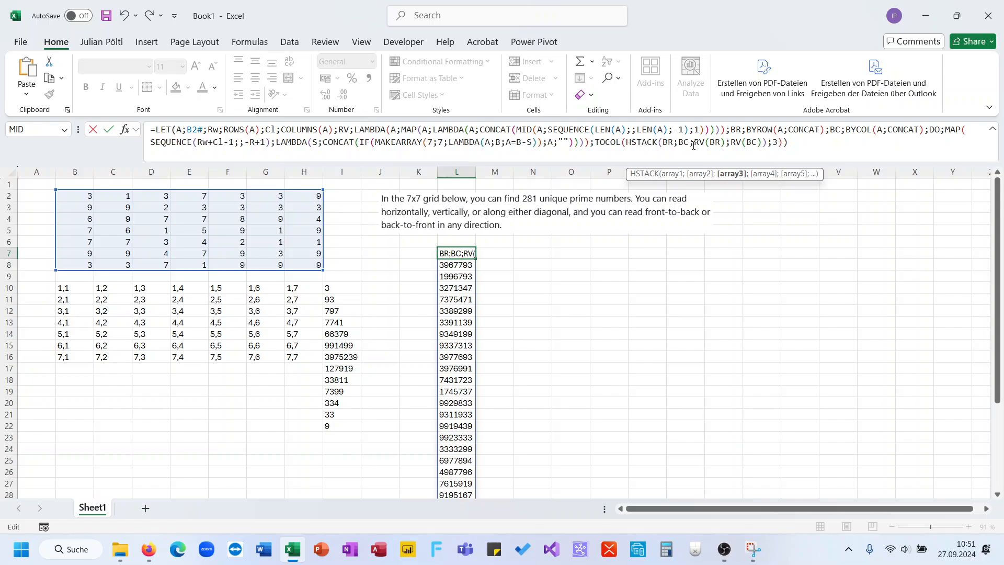
{"action": "type", "text": "Do;"}
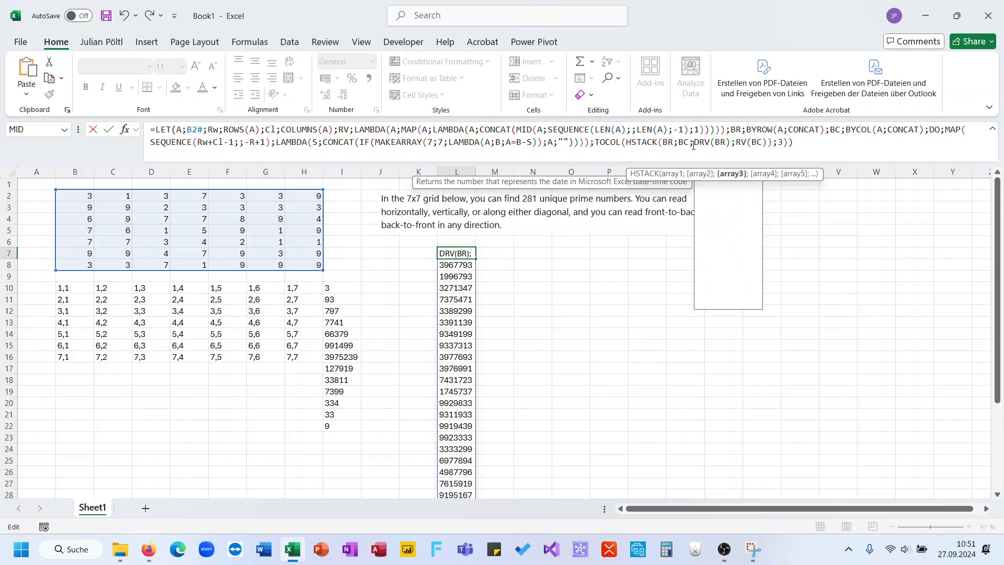
{"action": "key", "text": "BackSpace"}
{"action": "key", "text": "BackSpace"}
{"action": "type", "text": "O;"}
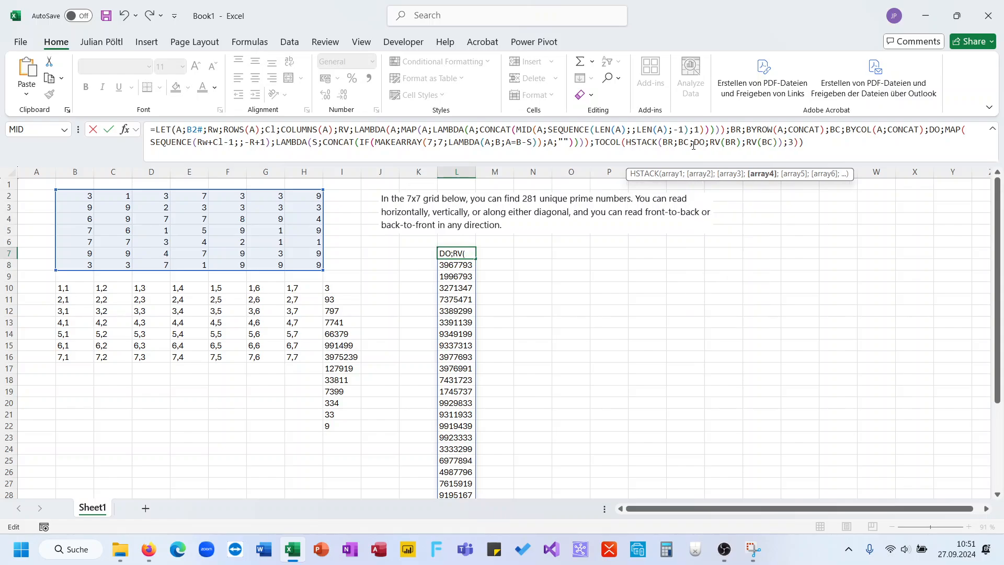
Step: Append RV(DO) as the last array of the HSTACK in L7 and try to commit the formula
{"action": "left_click", "coordinate": [781, 143]}
{"action": "type", "text": ";"}
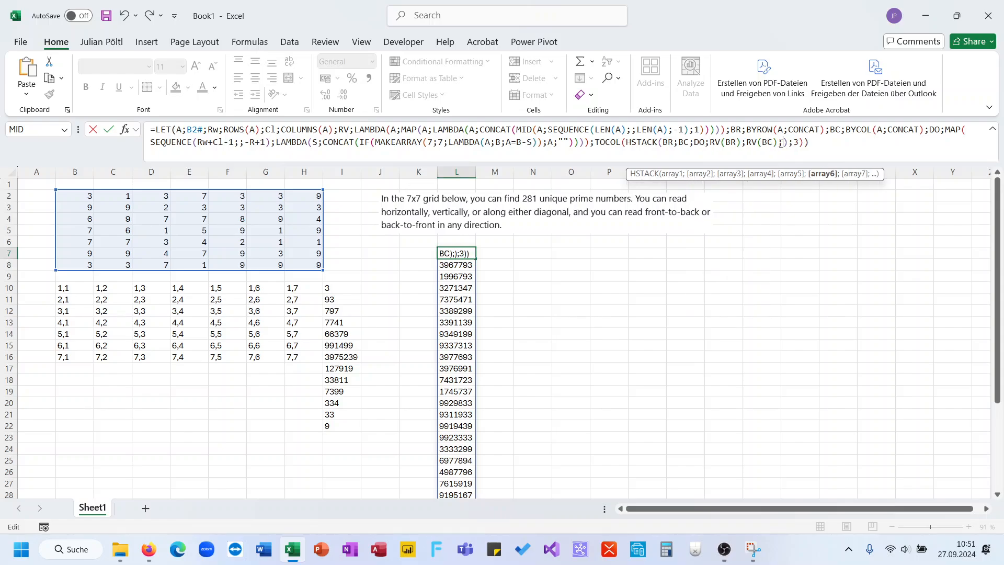
{"action": "type", "text": "RV(DO)"}
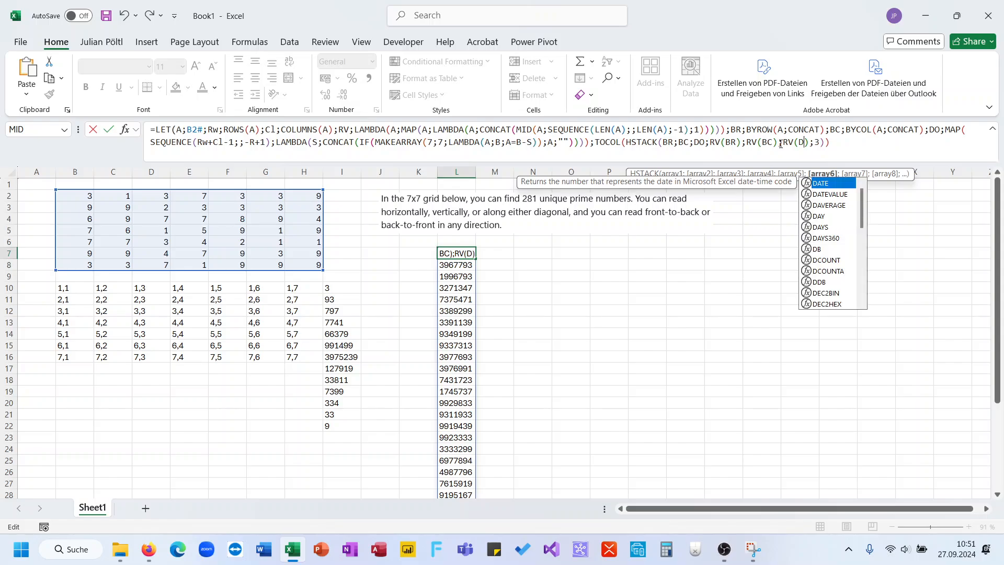
{"action": "type", "text": ")"}
{"action": "key", "text": "Return"}
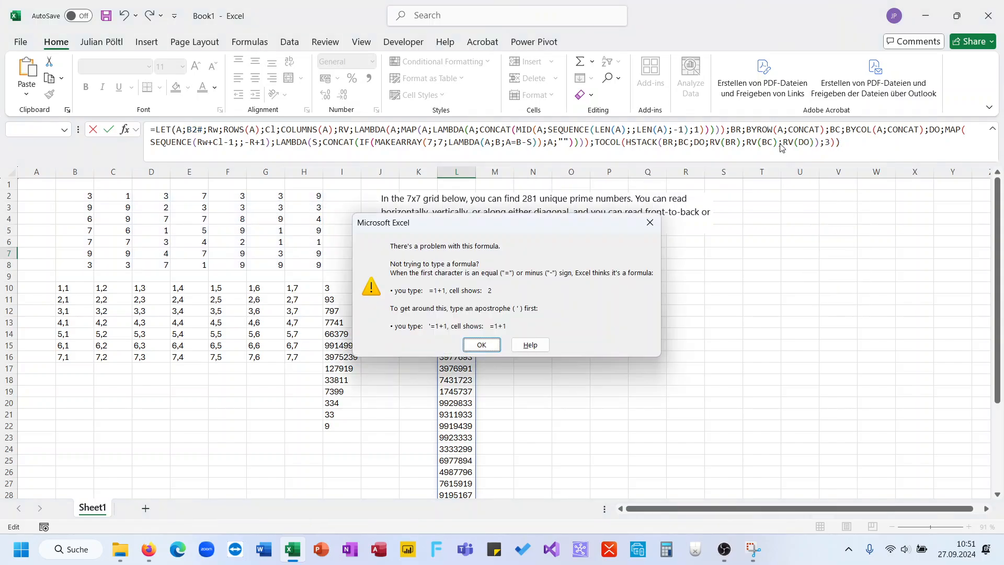
{"action": "key", "text": "Return"}
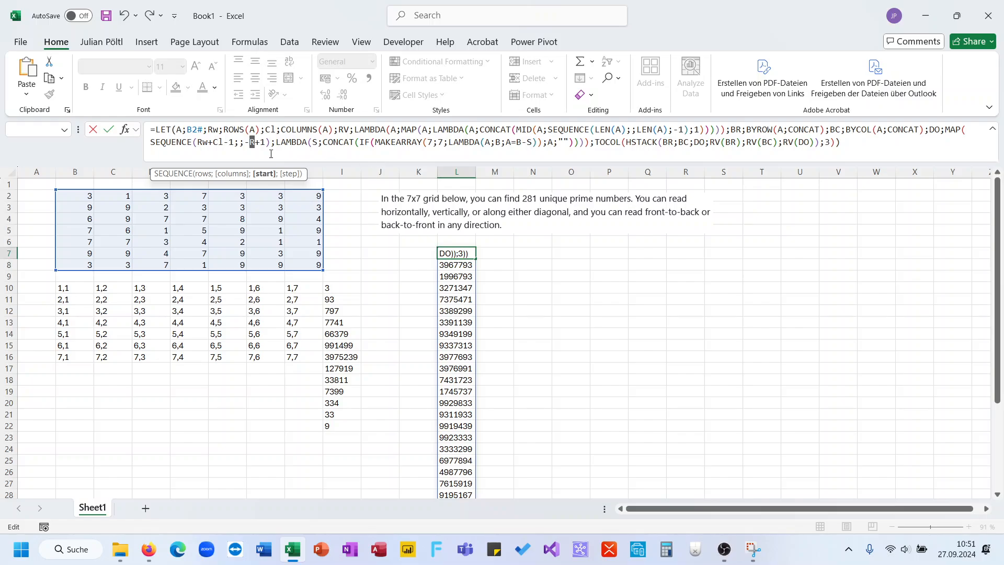
Step: Correct the start of DO's SEQUENCE to -Rw+1, commit L7's formula and check the extent of its spilled list
{"action": "left_click", "coordinate": [256, 142]}
{"action": "type", "text": "w"}
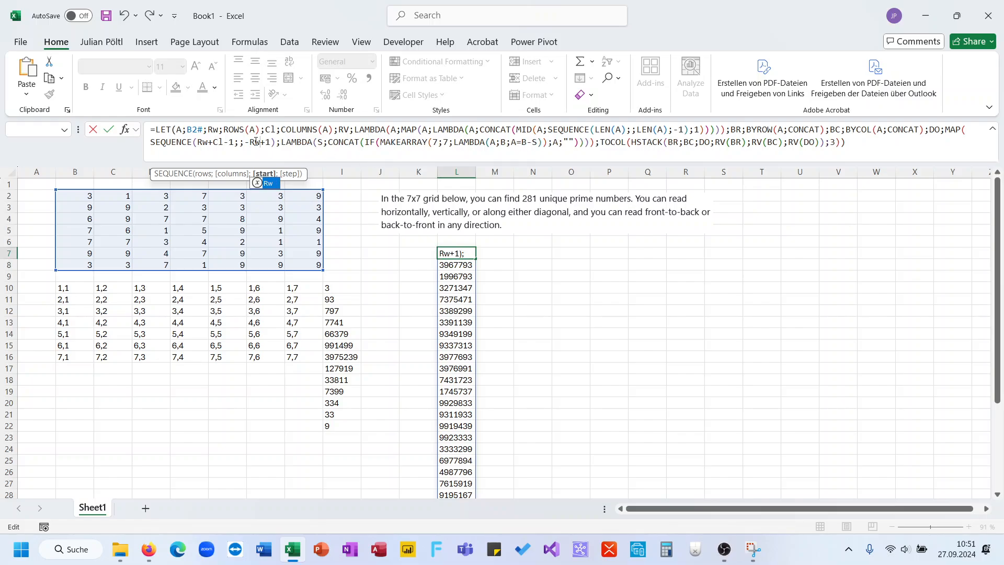
{"action": "key", "text": "Return"}
{"action": "key", "text": "ctrl+Down"}
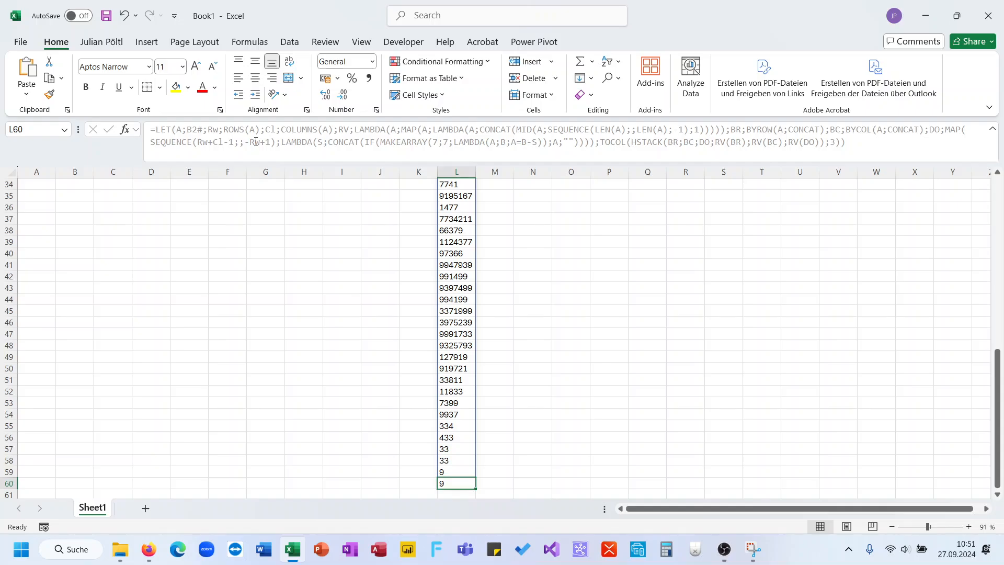
{"action": "key", "text": "ctrl+Up"}
{"action": "key", "text": "ctrl+shift+Down"}
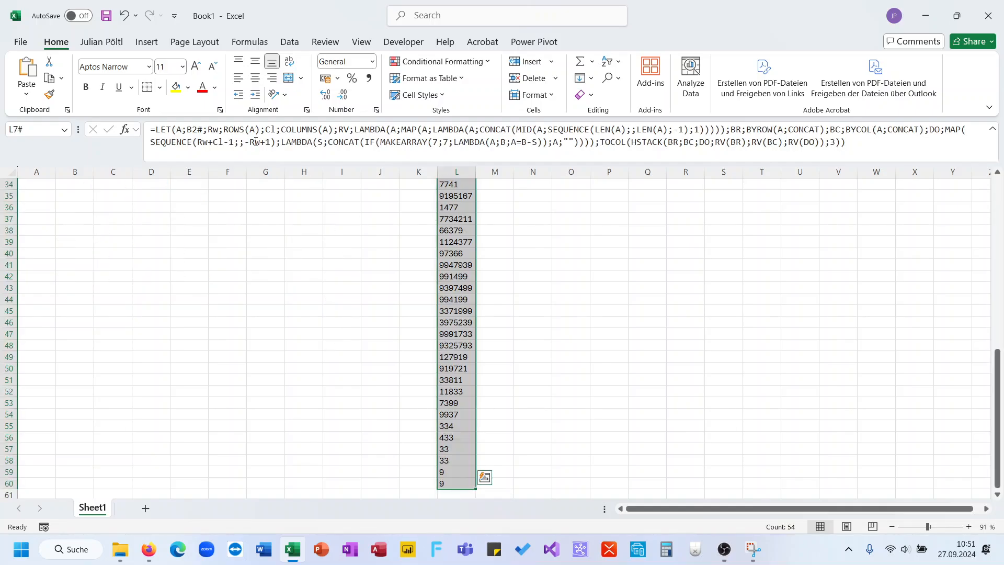
{"action": "key", "text": "ctrl+Up"}
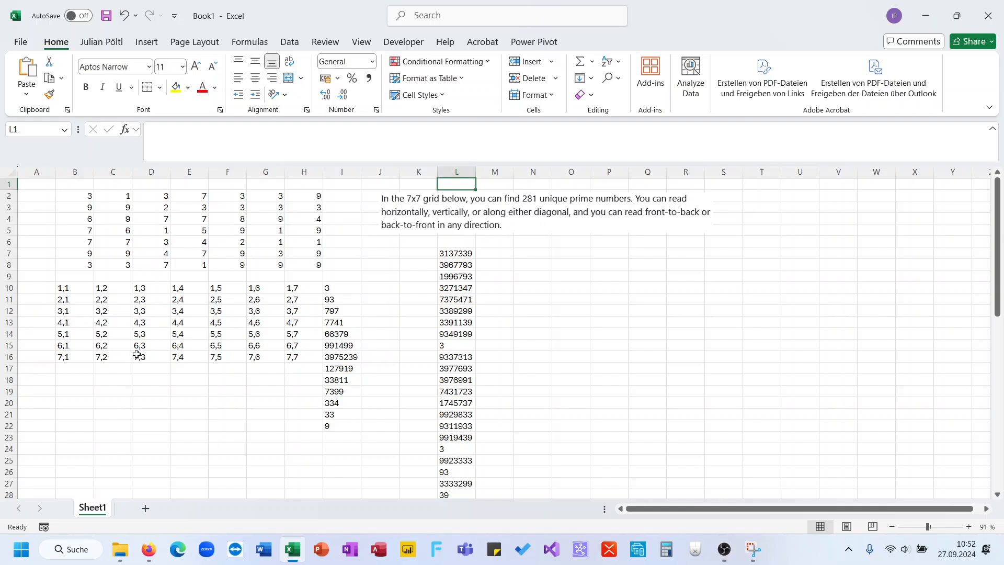
Step: Examine both diagonal directions in the number grid and compare them with the row,column coordinates starting in B10
{"action": "left_click", "coordinate": [337, 285]}
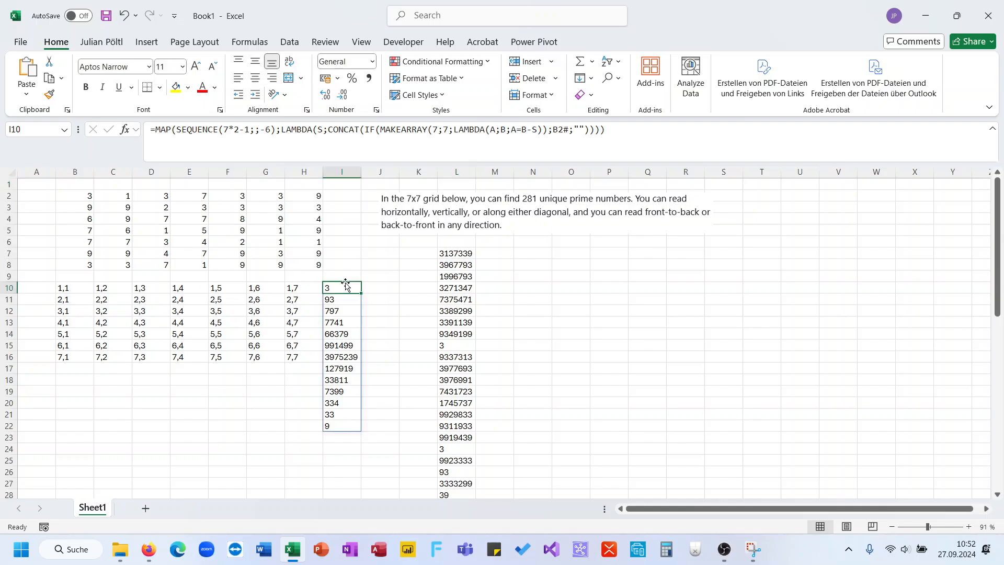
{"action": "left_click", "coordinate": [79, 291]}
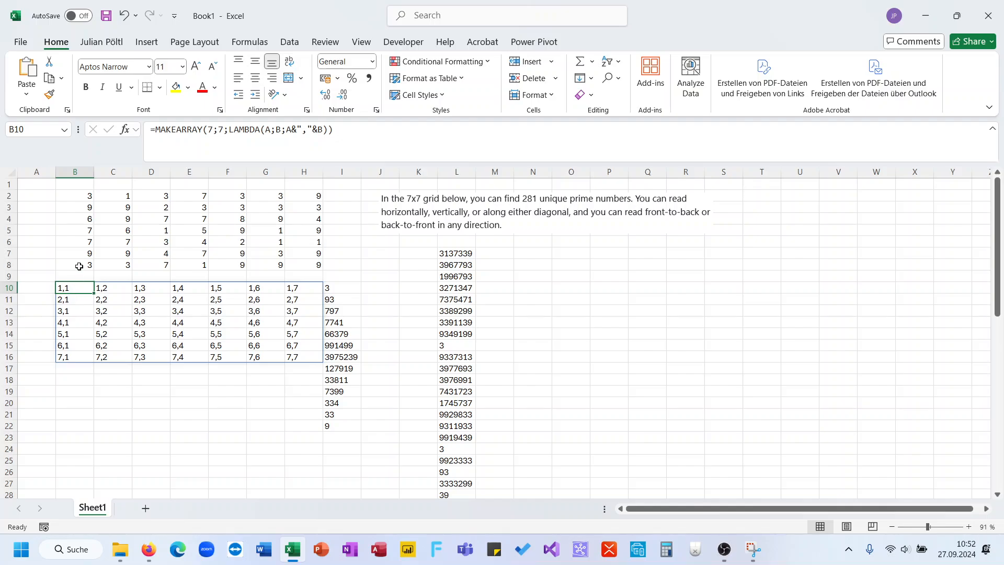
{"action": "left_click", "coordinate": [80, 266]}
{"action": "left_click", "coordinate": [133, 228]}
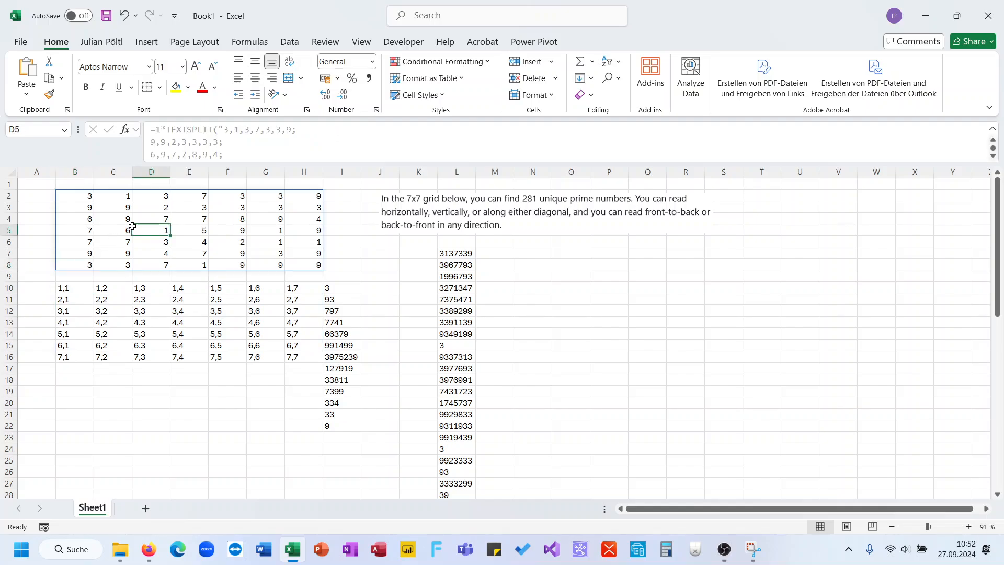
{"action": "left_click", "coordinate": [87, 195]}
{"action": "left_click", "coordinate": [67, 303]}
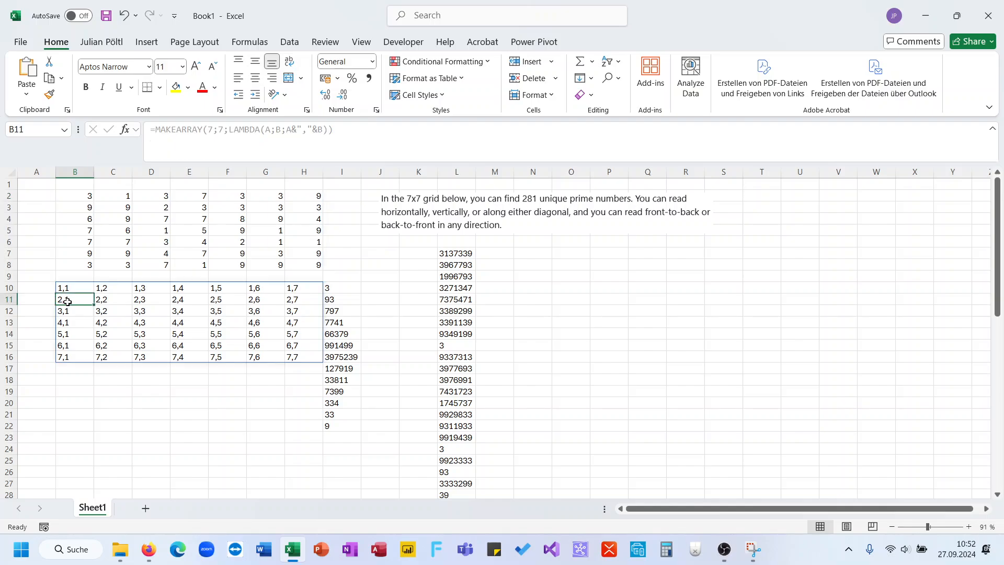
{"action": "left_click", "coordinate": [101, 288]}
{"action": "left_click", "coordinate": [70, 356]}
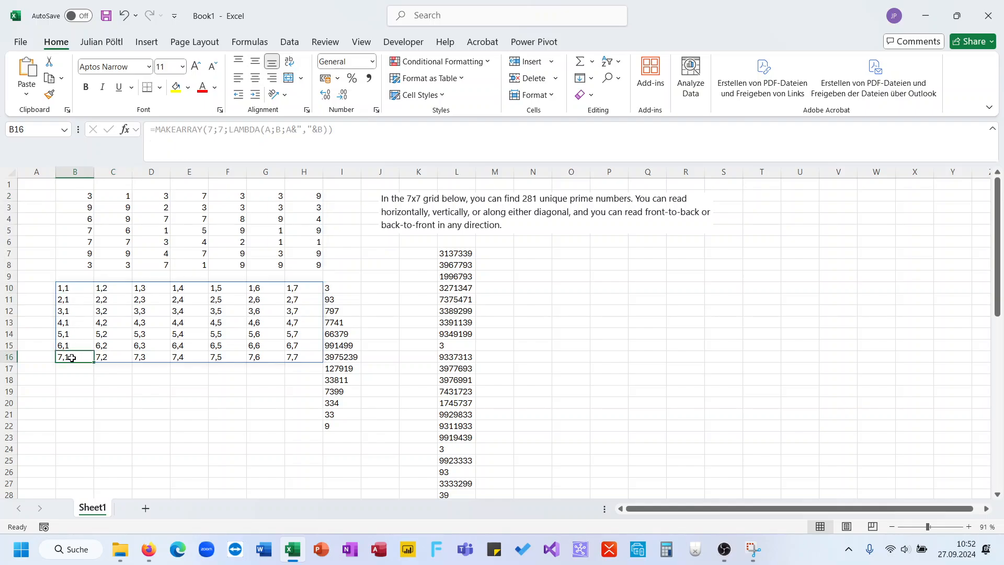
{"action": "left_click", "coordinate": [99, 345]}
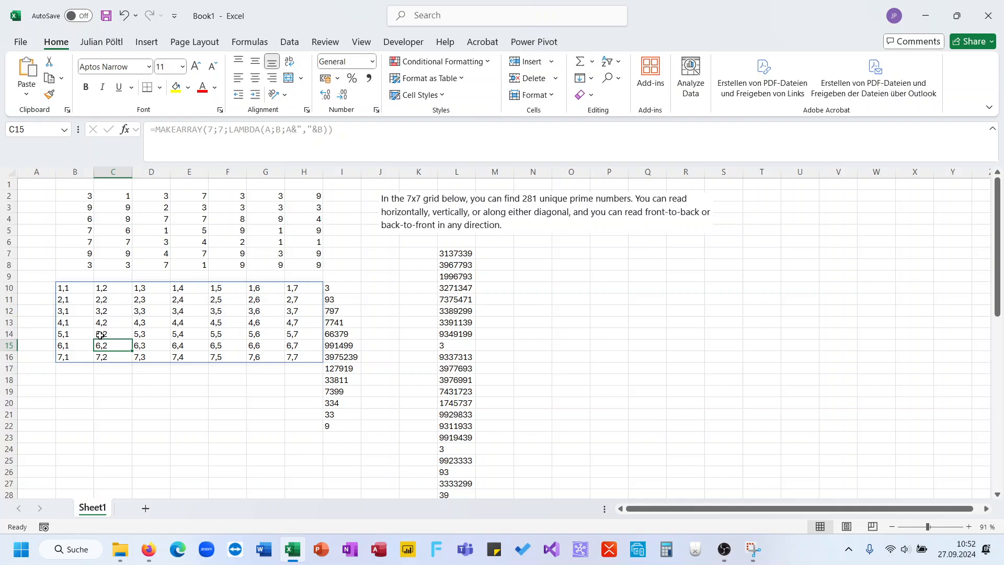
{"action": "left_click", "coordinate": [140, 332]}
Step: Change the LAMBDA calculation in B10's MAKEARRAY formula to A+B
{"action": "left_click", "coordinate": [69, 288]}
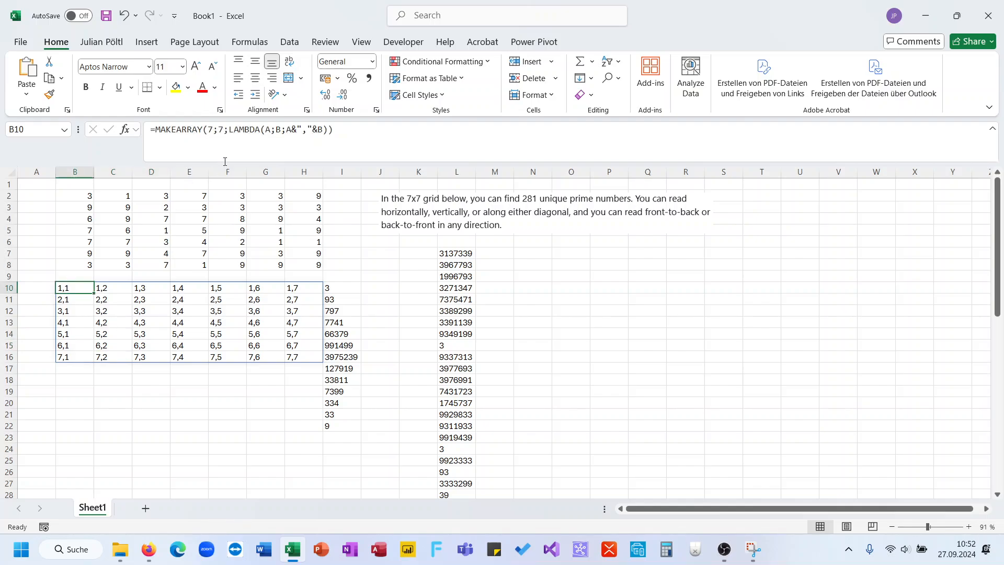
{"action": "triple_click", "coordinate": [249, 129]}
{"action": "left_click", "coordinate": [319, 132]}
{"action": "key", "text": "Left"}
{"action": "key", "text": "BackSpace"}
{"action": "key", "text": "BackSpace"}
{"action": "key", "text": "BackSpace"}
{"action": "key", "text": "BackSpace"}
{"action": "key", "text": "BackSpace"}
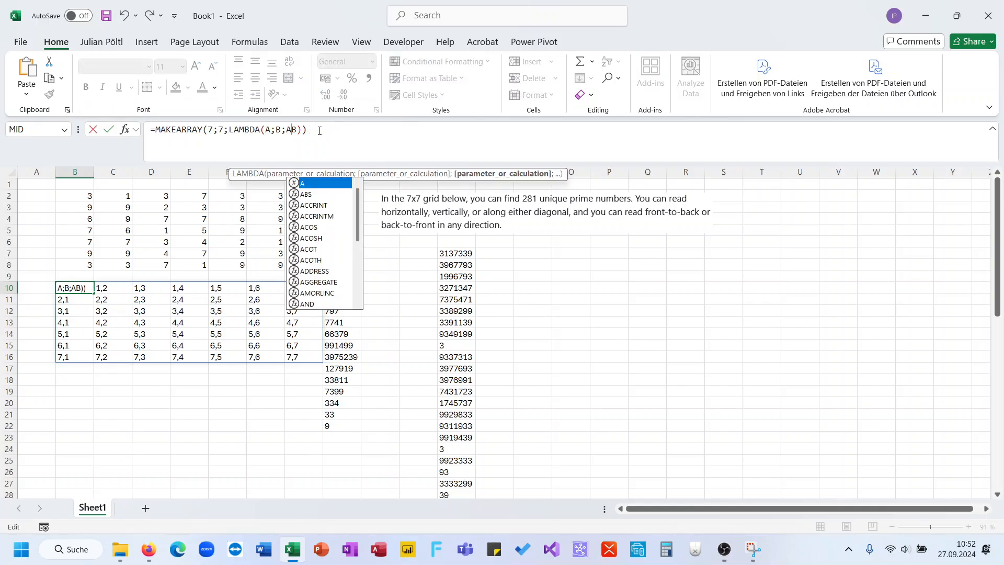
{"action": "type", "text": "+"}
{"action": "key", "text": "Return"}
{"action": "key", "text": "Up"}
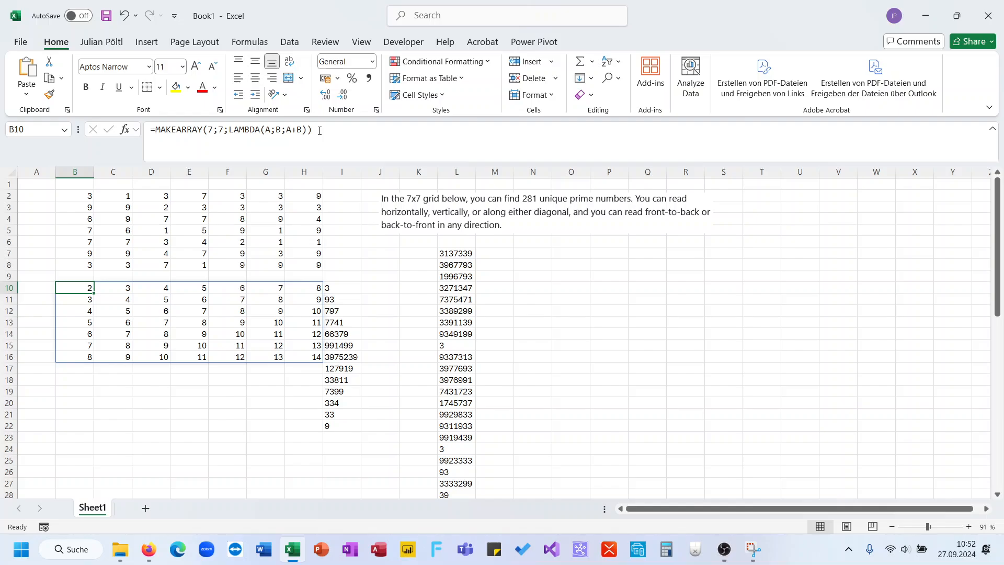
Step: Compare the number grid's rising diagonals with the matching sums in the array starting in B10
{"action": "left_click", "coordinate": [86, 209]}
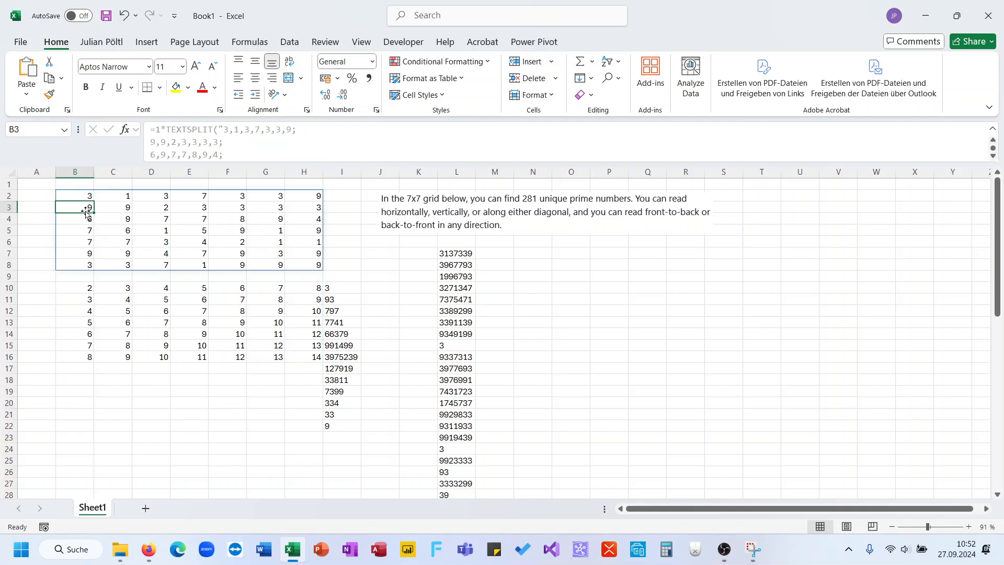
{"action": "left_click", "coordinate": [111, 195]}
{"action": "left_click", "coordinate": [86, 305]}
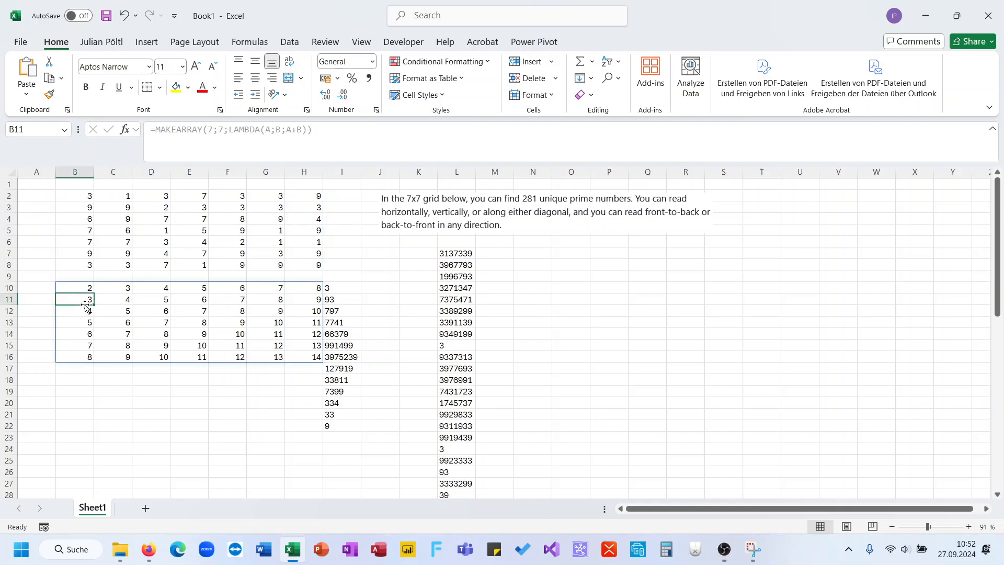
{"action": "left_click", "coordinate": [115, 289]}
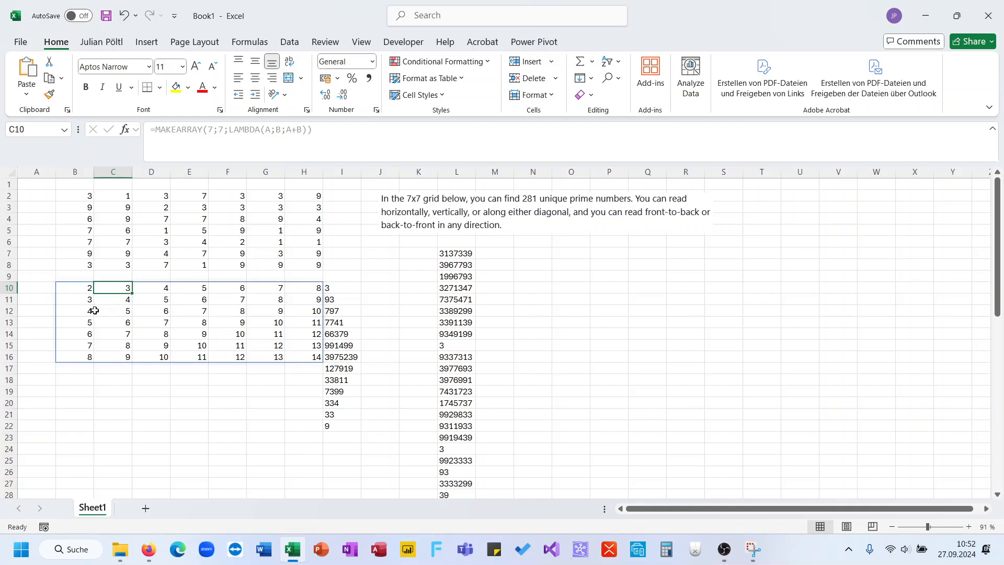
{"action": "left_click", "coordinate": [105, 311]}
{"action": "left_click", "coordinate": [150, 298]}
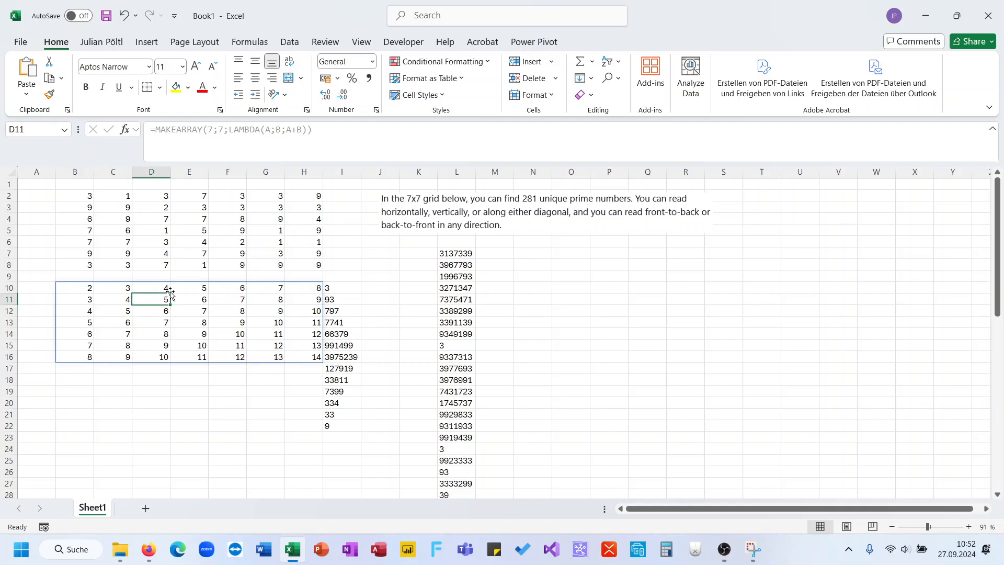
{"action": "left_click", "coordinate": [185, 288]}
{"action": "left_click", "coordinate": [90, 332]}
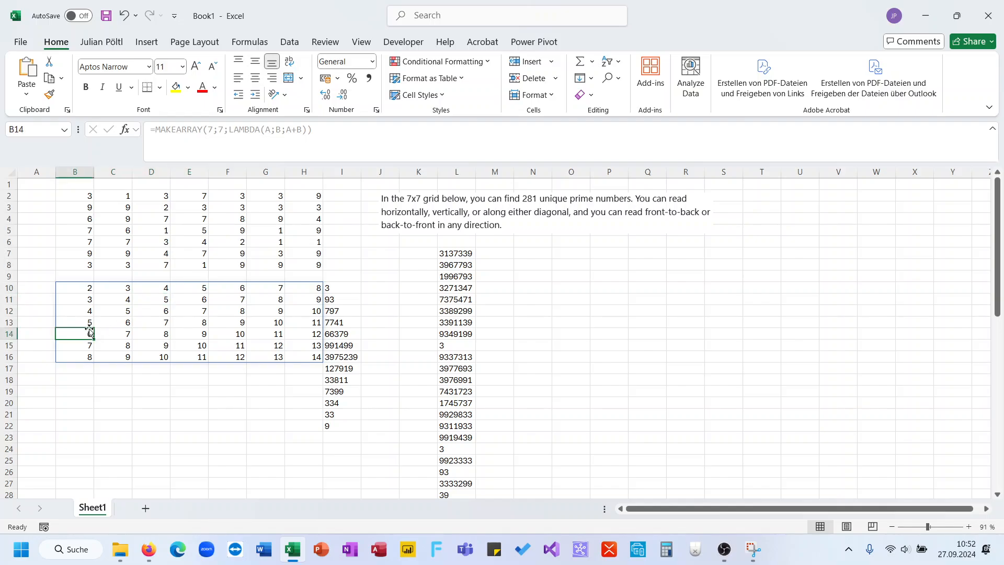
{"action": "left_click", "coordinate": [88, 288]}
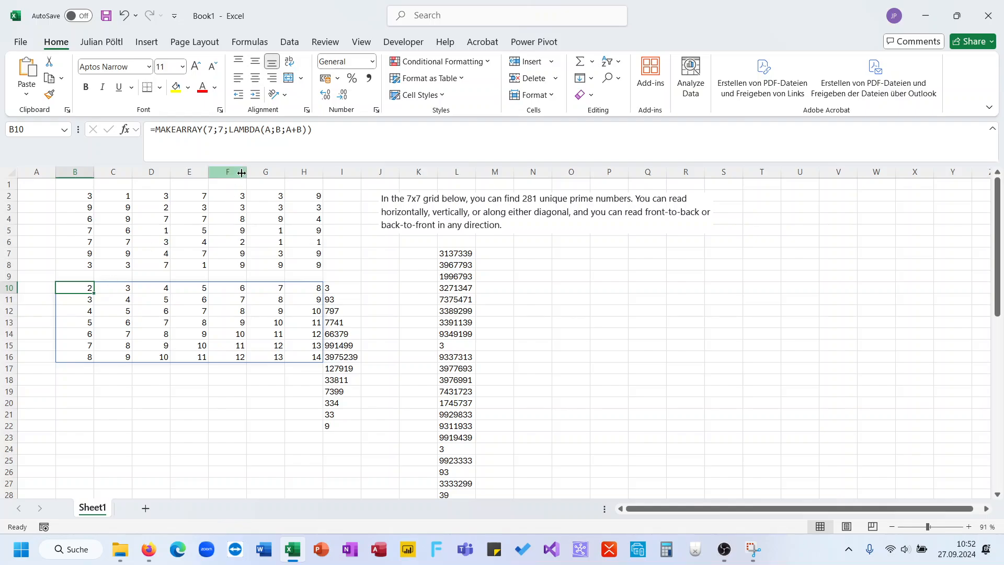
{"action": "left_click", "coordinate": [266, 152]}
{"action": "key", "text": "ctrl+a"}
{"action": "key", "text": "ctrl+c"}
{"action": "key", "text": "Return"}
{"action": "key", "text": "Down"}
{"action": "key", "text": "Down"}
{"action": "key", "text": "Down"}
{"action": "key", "text": "Down"}
{"action": "key", "text": "Down"}
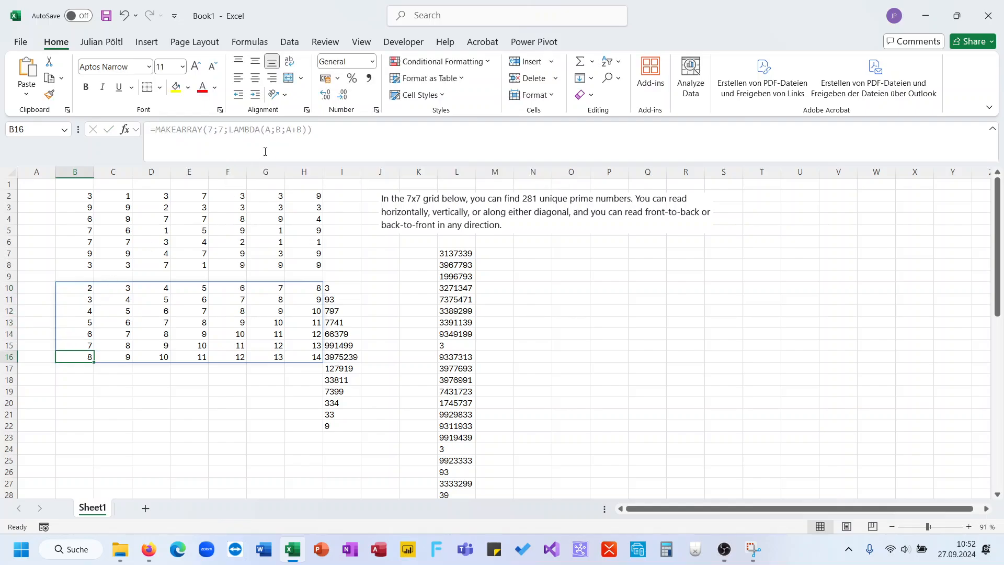
{"action": "key", "text": "Down"}
{"action": "key", "text": "Down"}
{"action": "left_click", "coordinate": [265, 152]}
{"action": "key", "text": "ctrl+v"}
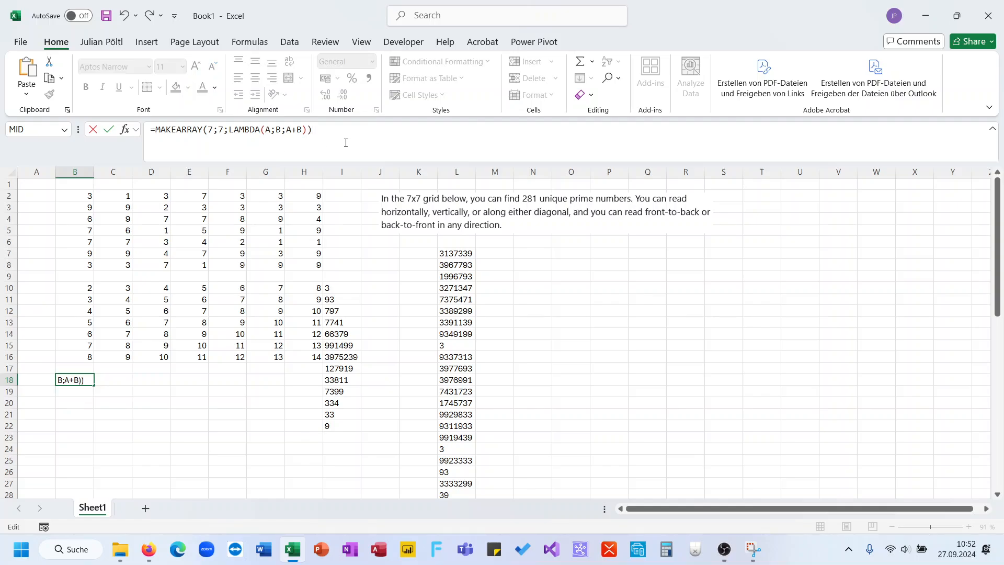
{"action": "left_click_drag", "start_coordinate": [312, 130], "coordinate": [289, 135]}
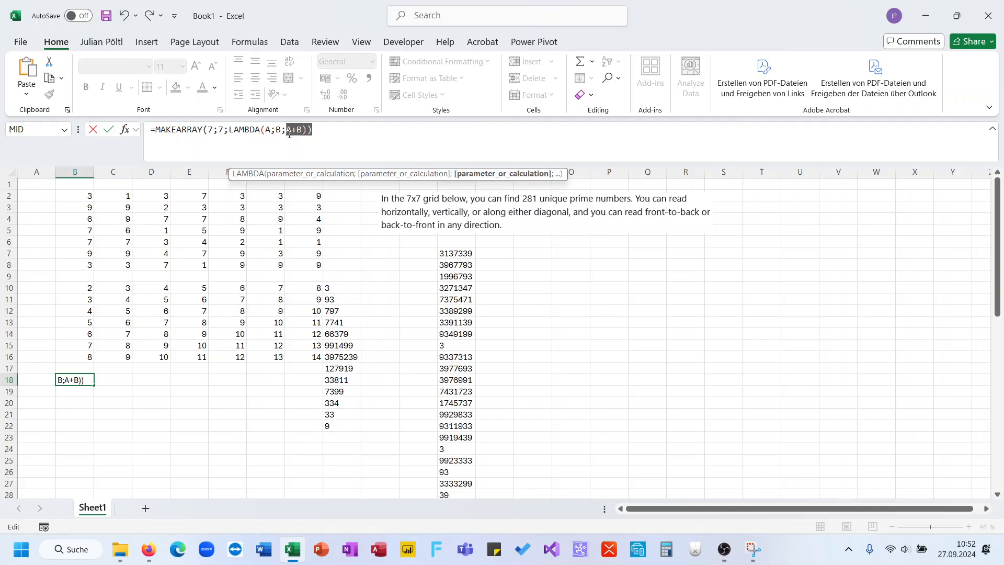
{"action": "key", "text": "Escape"}
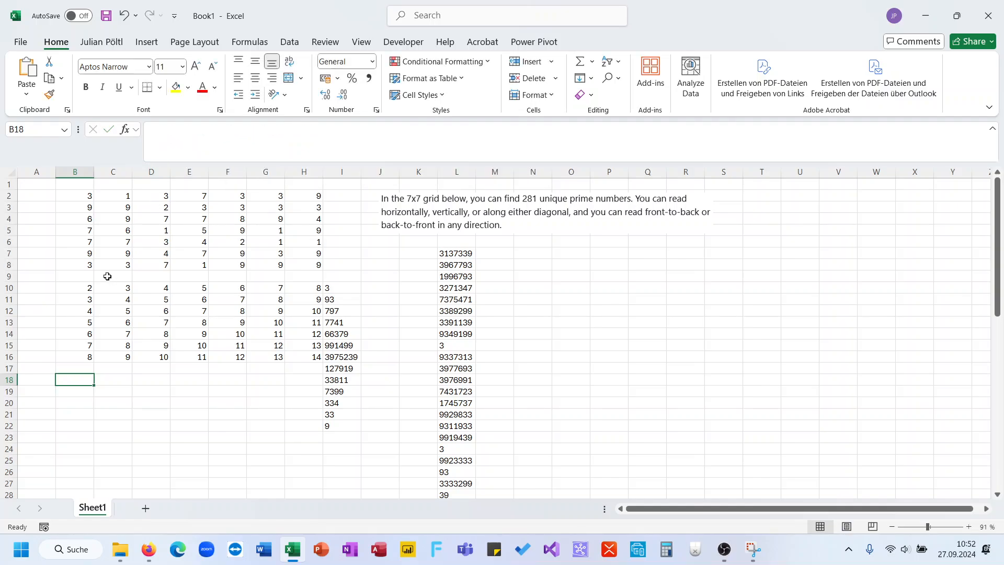
Step: Copy B10's formula =MAKEARRAY(7;7;LAMBDA(A;B;A+B)) into cell B19
{"action": "left_click", "coordinate": [87, 288]}
{"action": "double_click", "coordinate": [201, 129]}
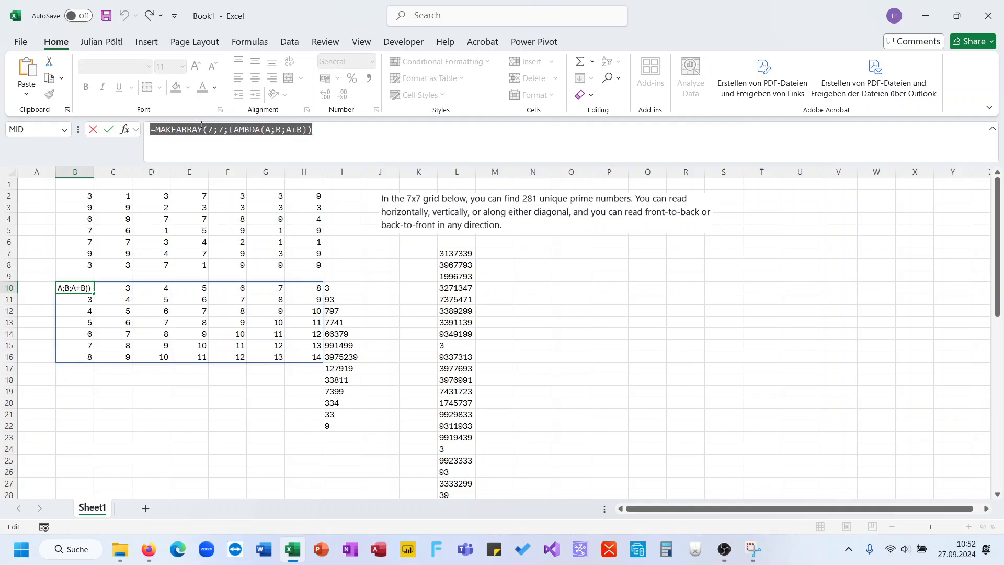
{"action": "key", "text": "Escape"}
{"action": "left_click", "coordinate": [74, 392]}
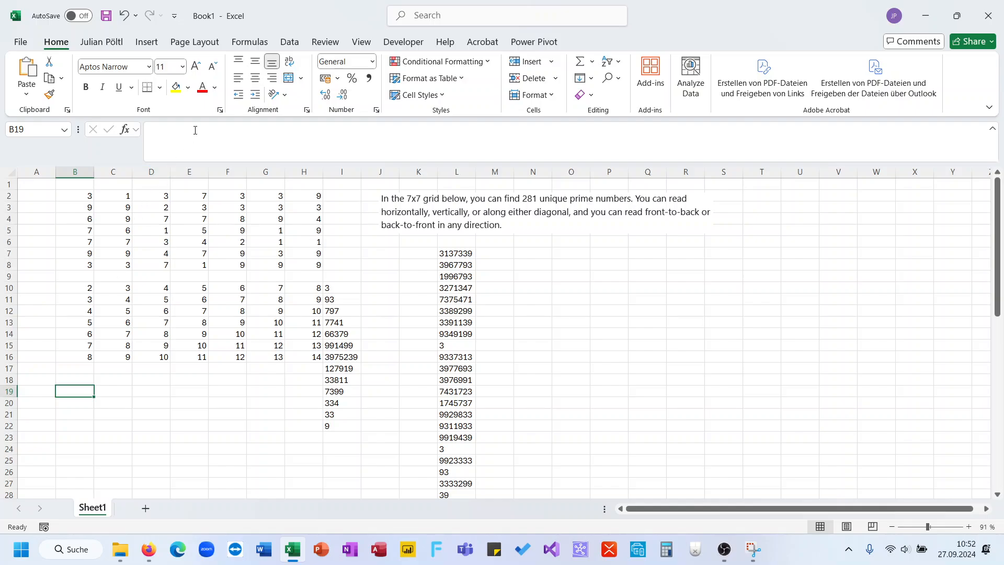
{"action": "left_click", "coordinate": [178, 130]}
{"action": "type", "text": "=MAKEARRAY(7;7;LAMBDA(A;B;A+B))"}
Step: Wrap B19's MAKEARRAY formula in an IF that returns B2# where A+B equals 8 and 0 elsewhere
{"action": "left_click", "coordinate": [158, 131]}
{"action": "type", "text": "if("}
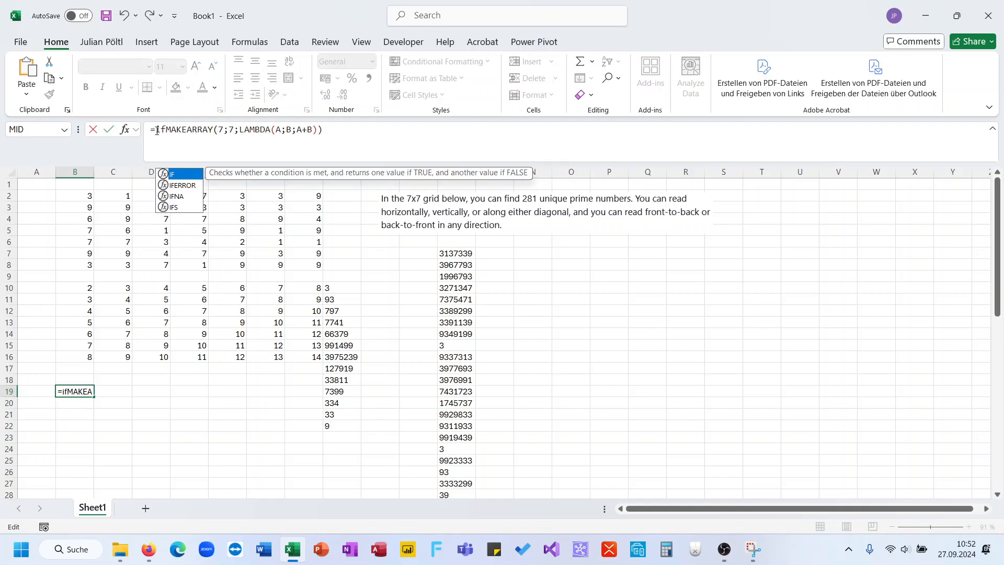
{"action": "left_click", "coordinate": [371, 133]}
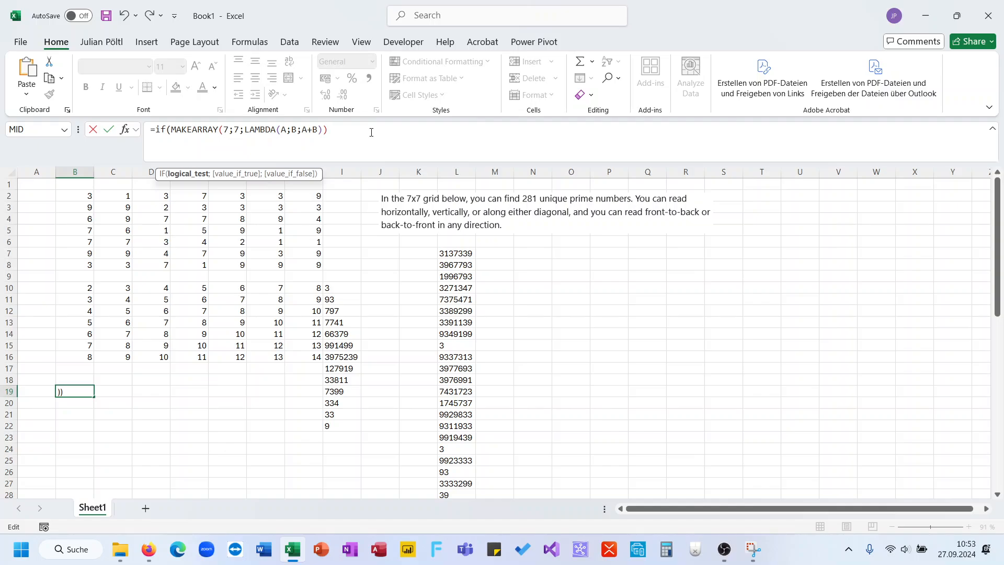
{"action": "type", "text": "=8;"}
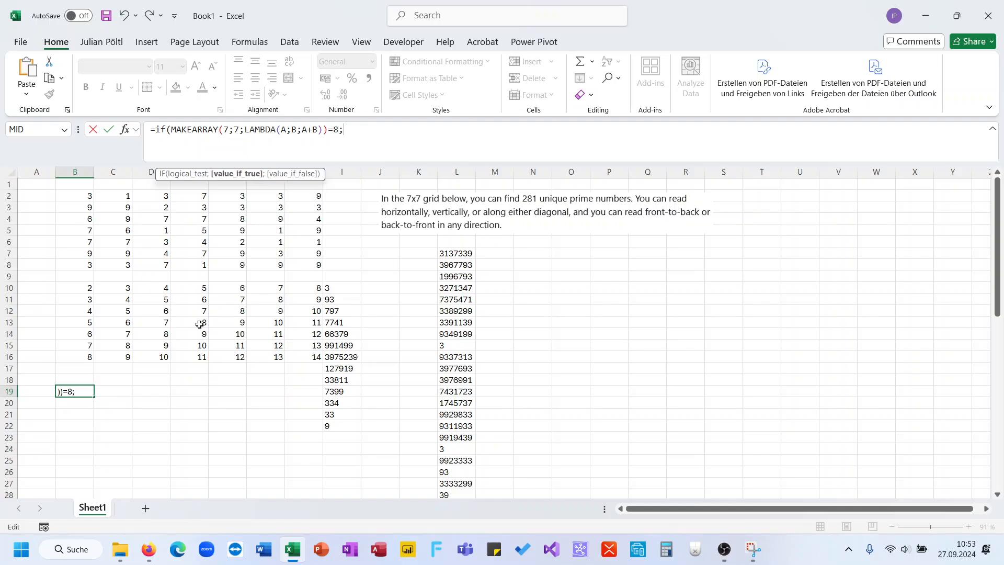
{"action": "left_click", "coordinate": [81, 194]}
{"action": "left_click_drag", "start_coordinate": [82, 194], "coordinate": [307, 262]}
{"action": "type", "text": ";"}
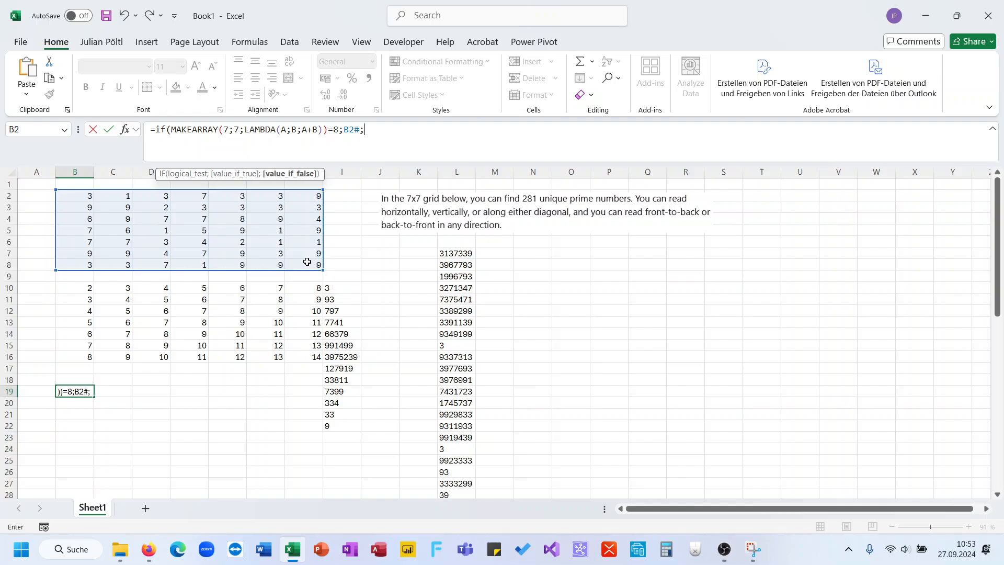
{"action": "type", "text": "0)"}
{"action": "key", "text": "Return"}
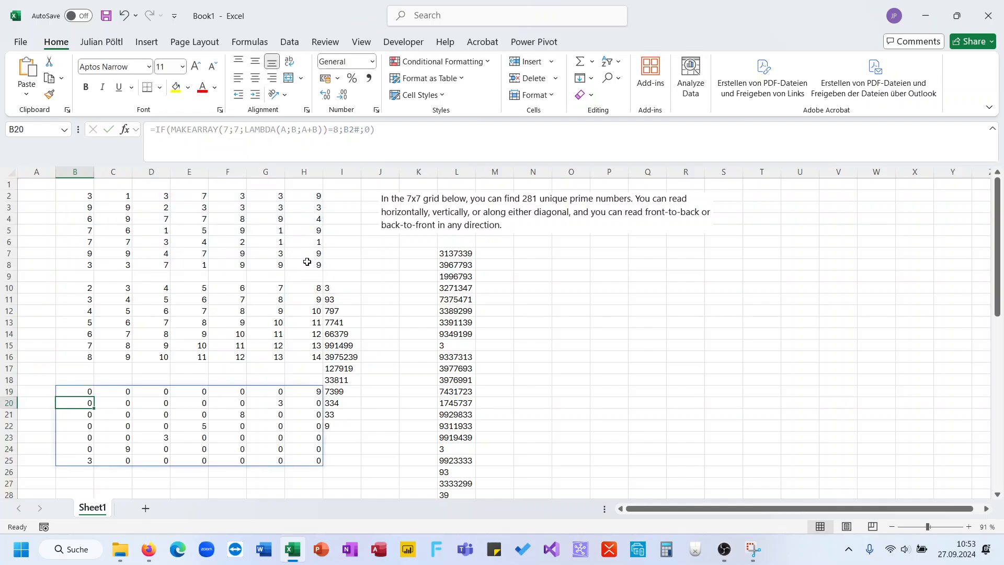
{"action": "key", "text": "Up"}
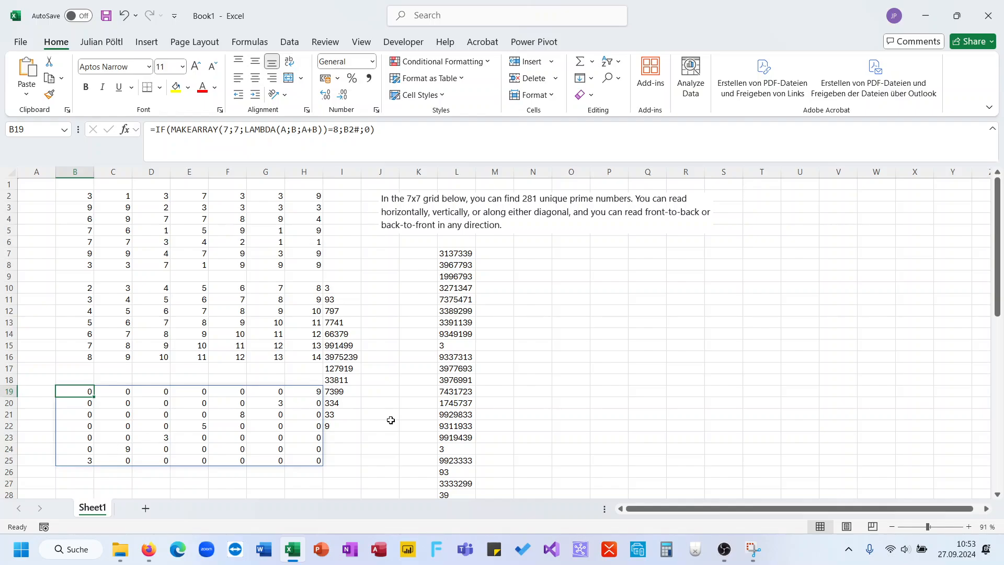
Step: Replace the value_if_false argument in B19's IF formula with an empty string ""
{"action": "left_click", "coordinate": [370, 130]}
{"action": "key", "text": "BackSpace"}
{"action": "type", "text": "\"\""}
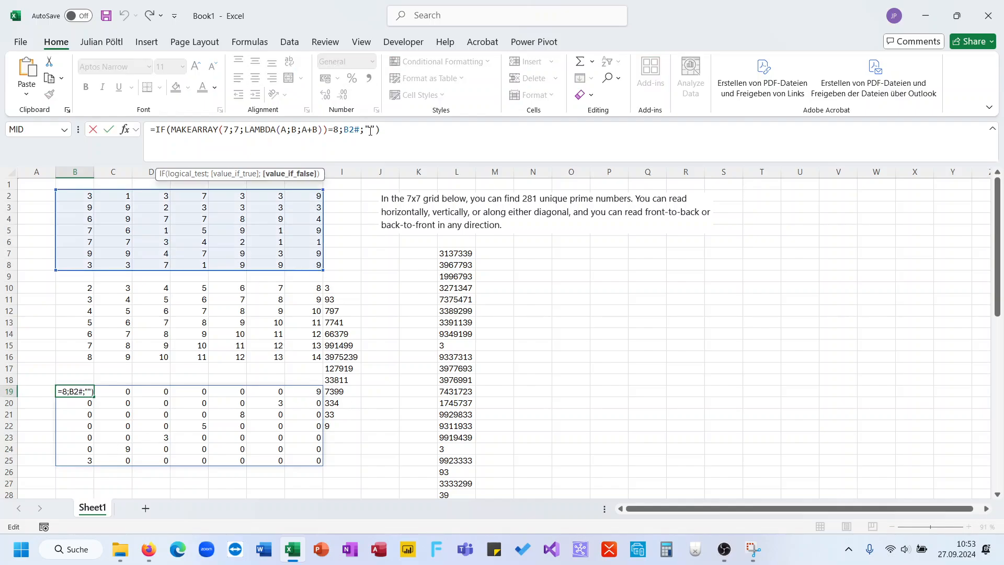
{"action": "key", "text": "Return"}
{"action": "key", "text": "Up"}
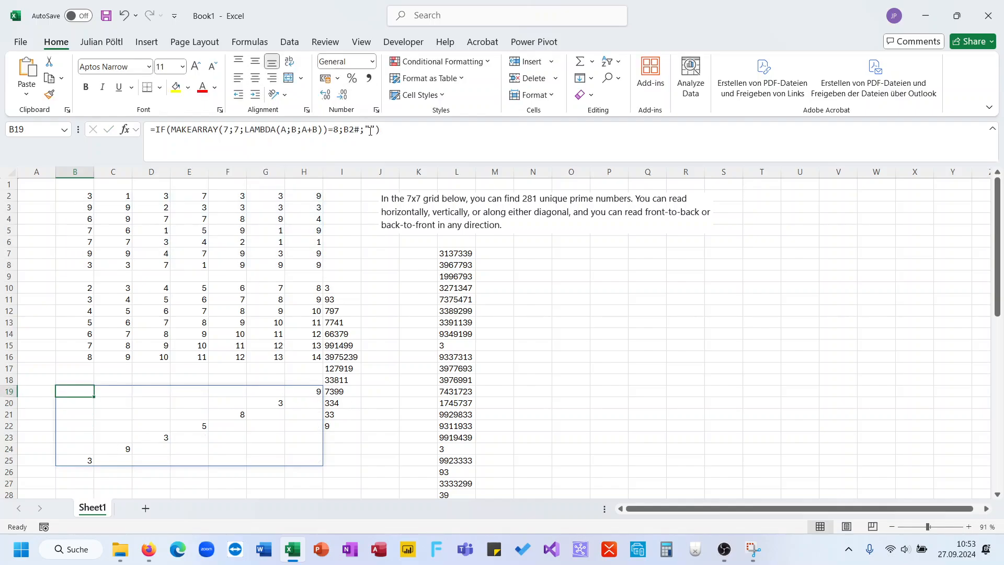
Step: Wrap B19's IF formula in CONCAT to join the digits of the selected diagonal into one string
{"action": "left_click", "coordinate": [157, 130]}
{"action": "type", "text": "CONCAT("}
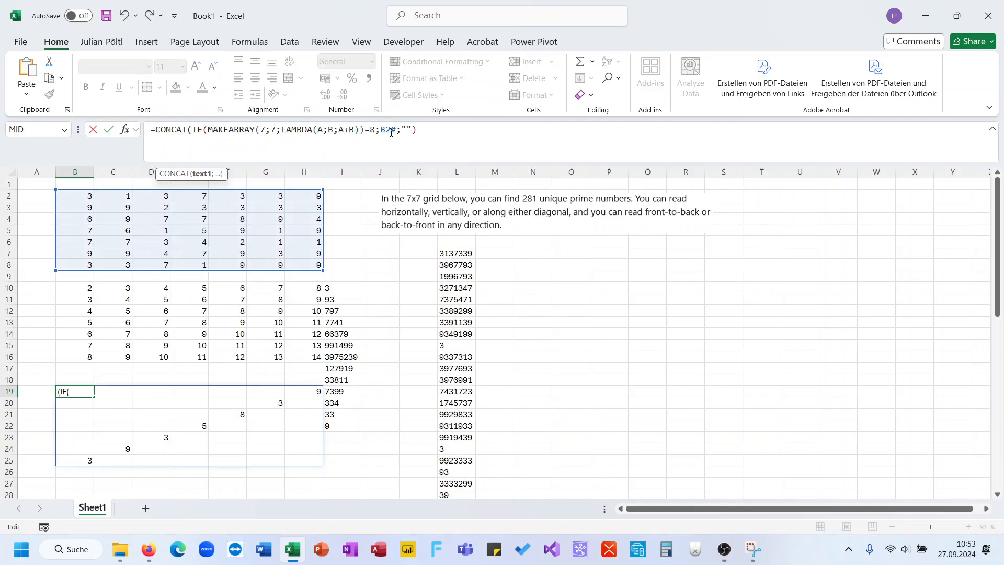
{"action": "type", "text": ")"}
{"action": "key", "text": "ctrl+Return"}
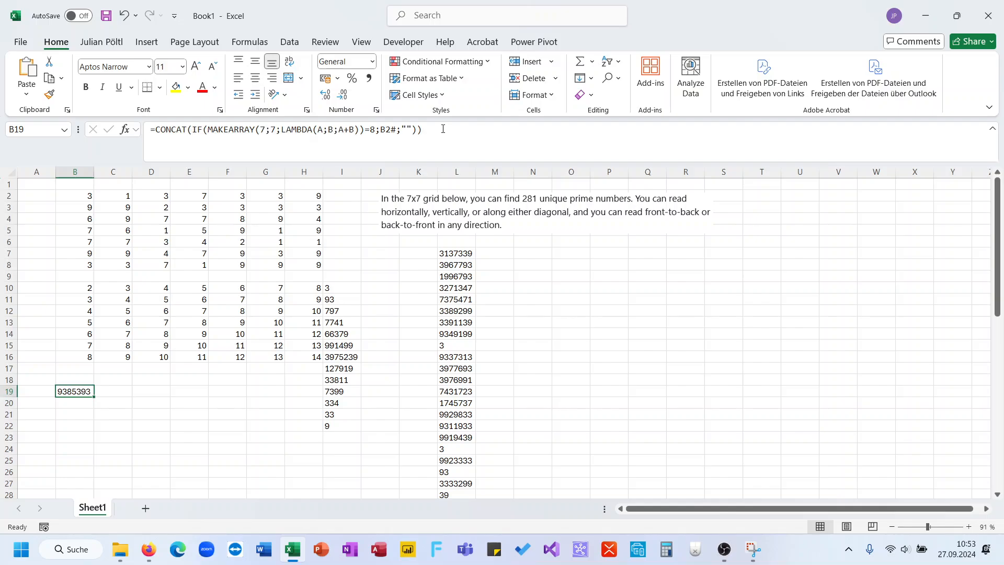
Step: Try to wrap B19's CONCAT formula in MAP over SEQUENCE(7*2-1;;2) with a LAMBDA using parameter S
{"action": "left_click", "coordinate": [154, 131]}
{"action": "type", "text": "map("}
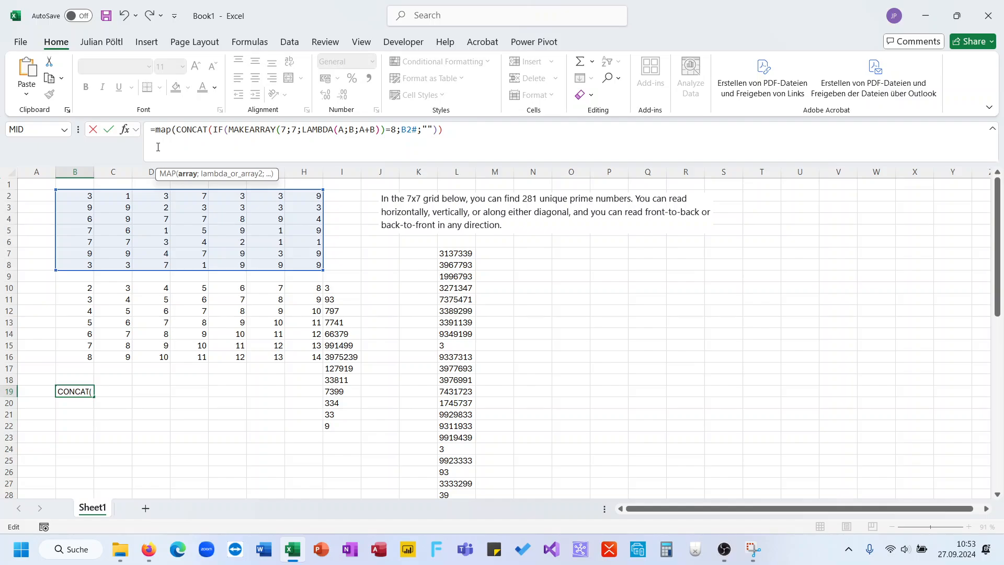
{"action": "type", "text": "SEQUENCE("}
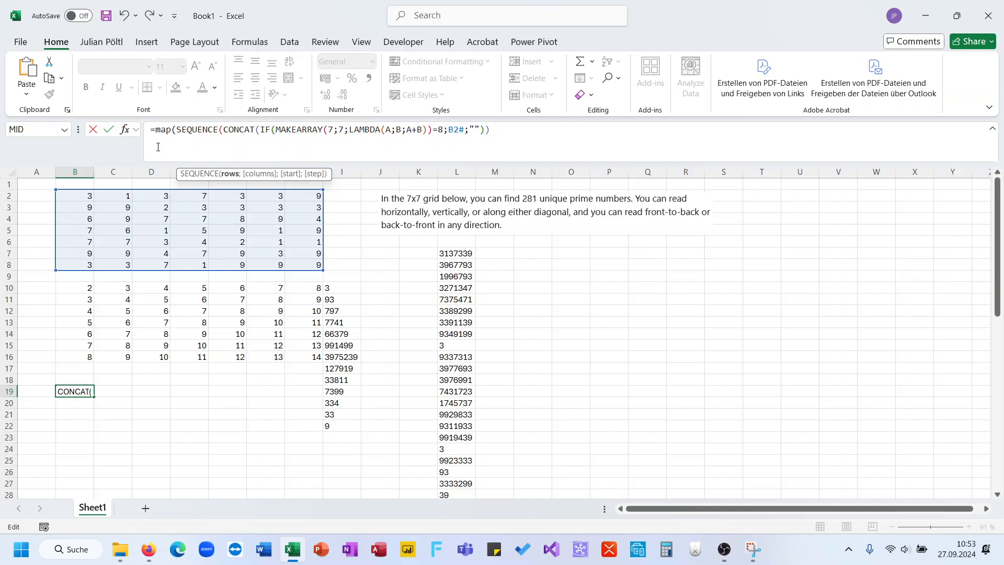
{"action": "type", "text": "7"}
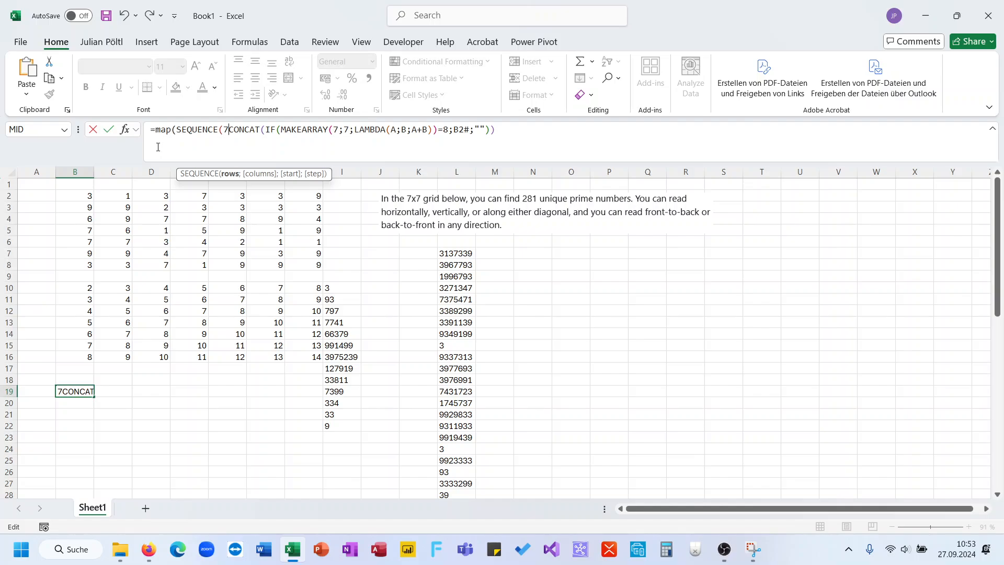
{"action": "type", "text": "*2-1;;"}
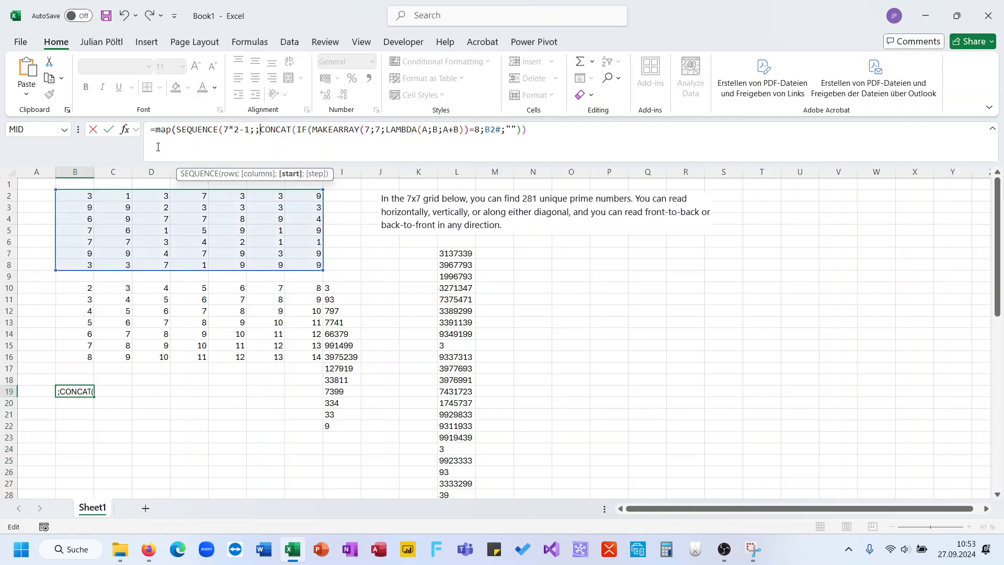
{"action": "type", "text": "2"}
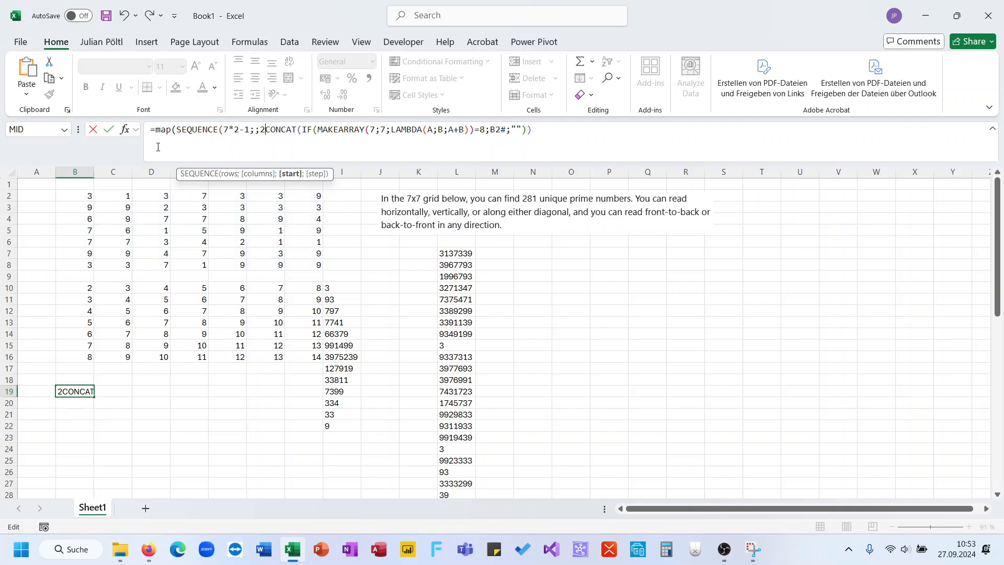
{"action": "type", "text": ");LAMBDA(A"}
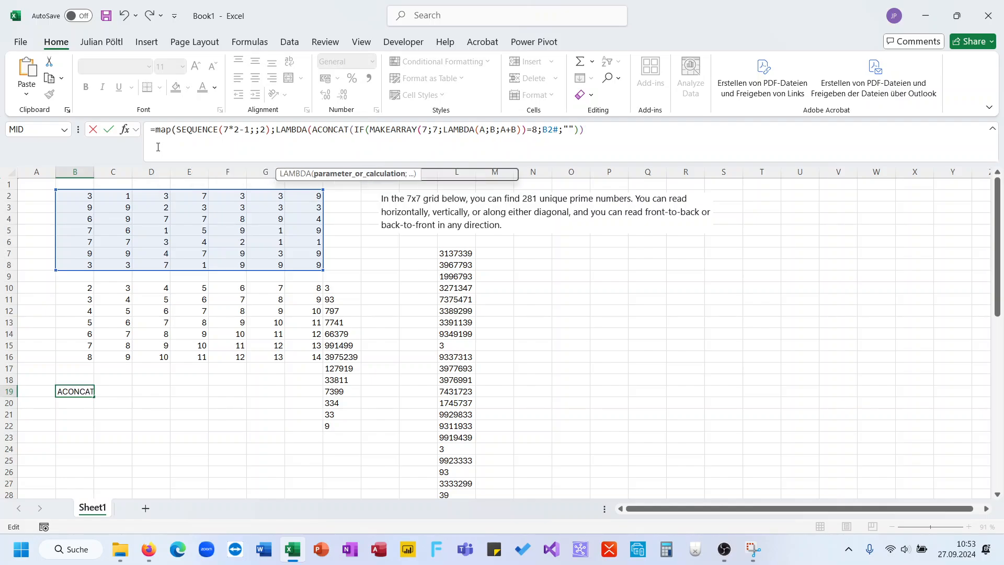
{"action": "type", "text": "S;"}
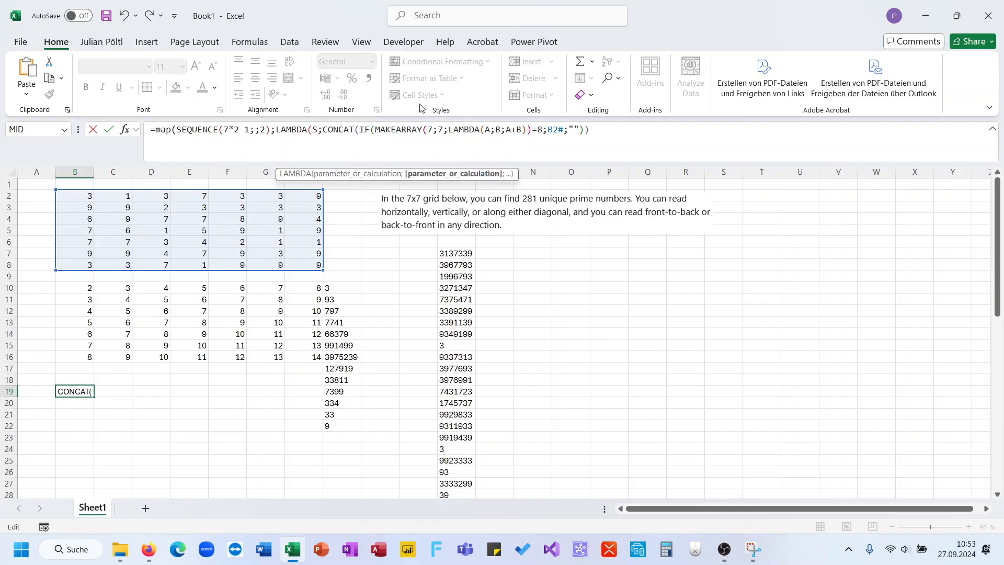
Step: Try comparing A+B=S inside B19's MAKEARRAY LAMBDA, and close and enter the MAP formula
{"action": "left_click", "coordinate": [521, 131]}
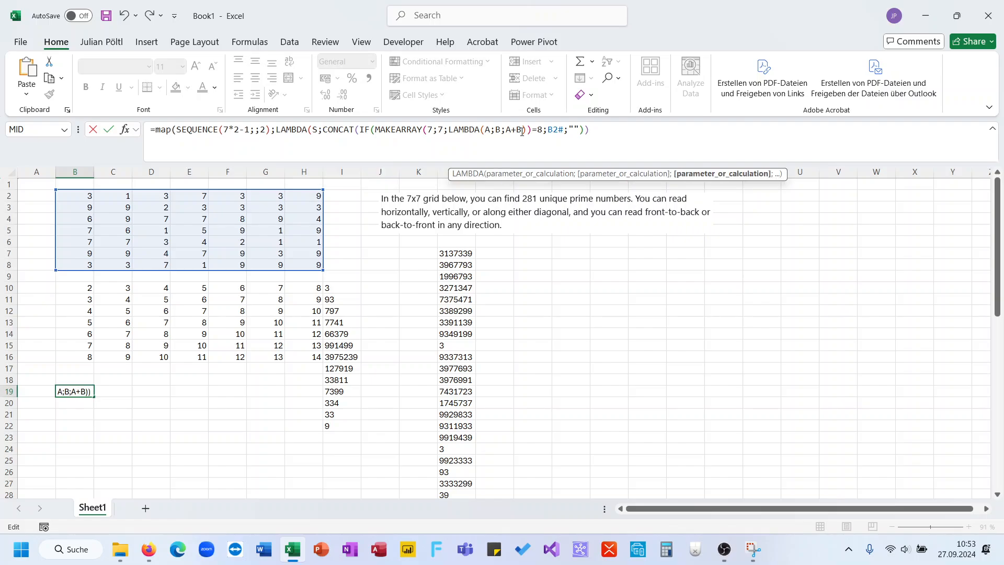
{"action": "type", "text": "=S"}
{"action": "left_click", "coordinate": [619, 134]}
{"action": "type", "text": "))"}
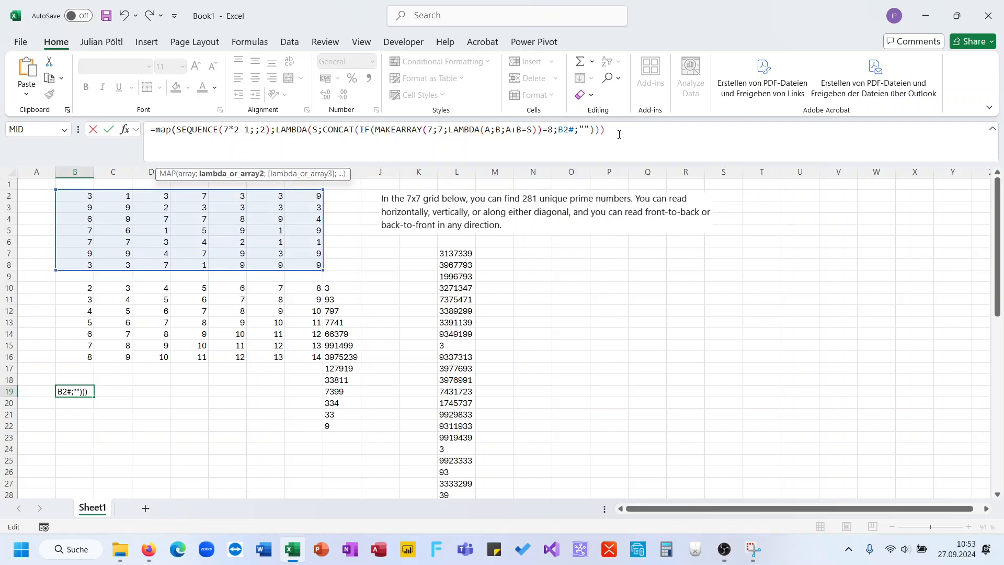
{"action": "key", "text": "Return"}
{"action": "key", "text": "Up"}
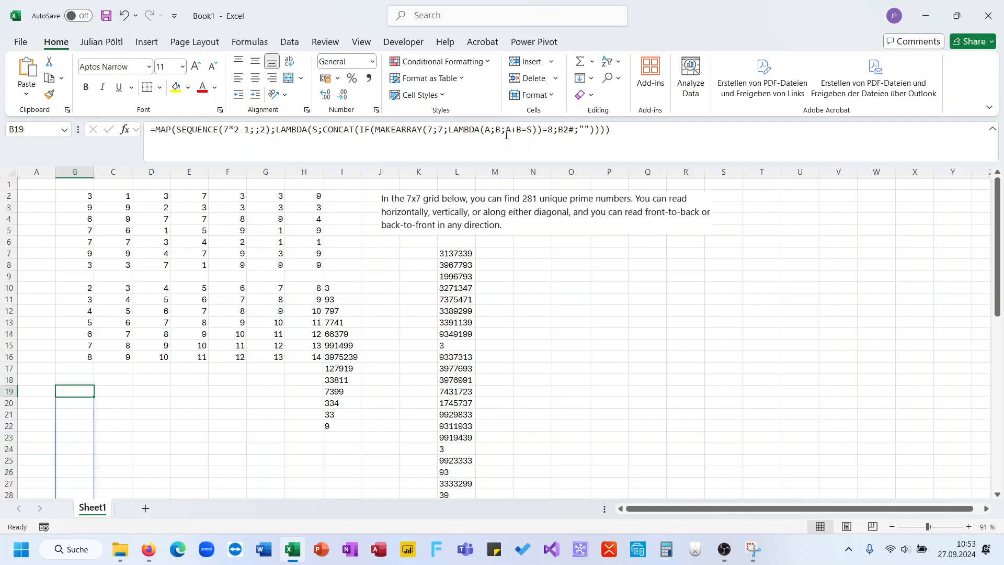
Step: Try enclosing A+B in parentheses as (A+B)=S in B19's formula and check the spilled range
{"action": "left_click", "coordinate": [506, 131]}
{"action": "type", "text": "("}
{"action": "left_click", "coordinate": [527, 131]}
{"action": "type", "text": ")"}
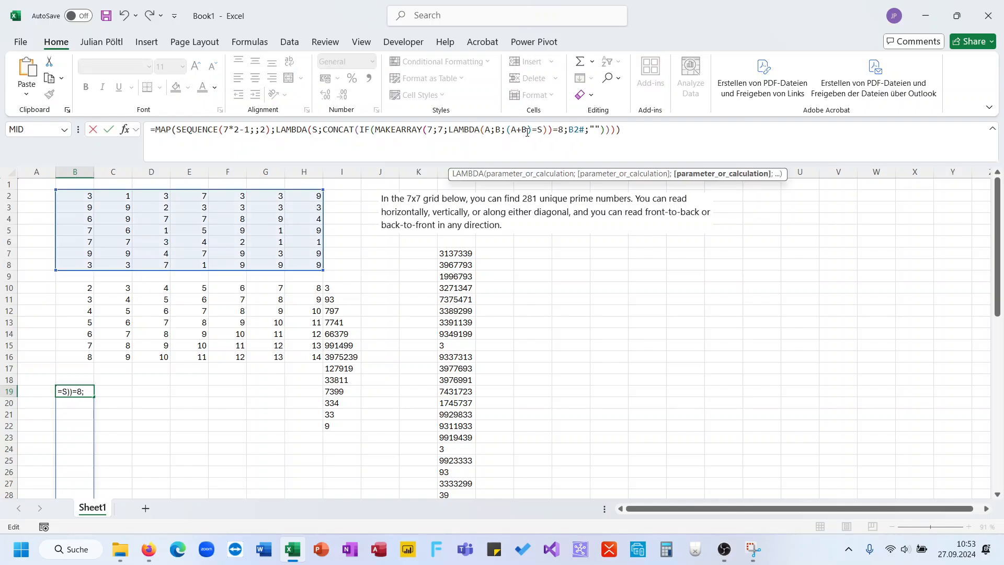
{"action": "key", "text": "Return"}
{"action": "key", "text": "Up"}
{"action": "scroll", "coordinate": [197, 357], "scroll_direction": "down", "scroll_amount": 5}
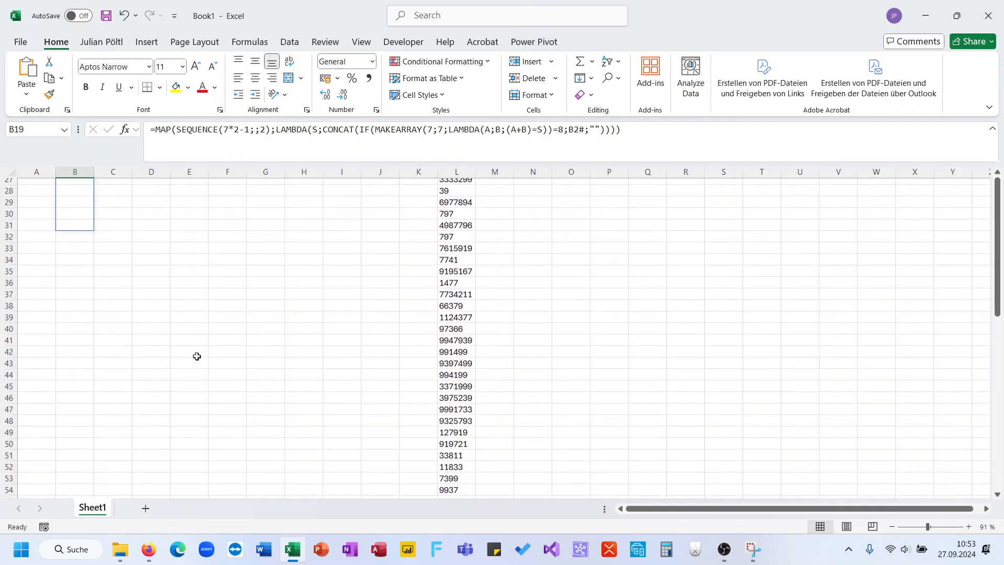
{"action": "scroll", "coordinate": [197, 356], "scroll_direction": "up", "scroll_amount": 5}
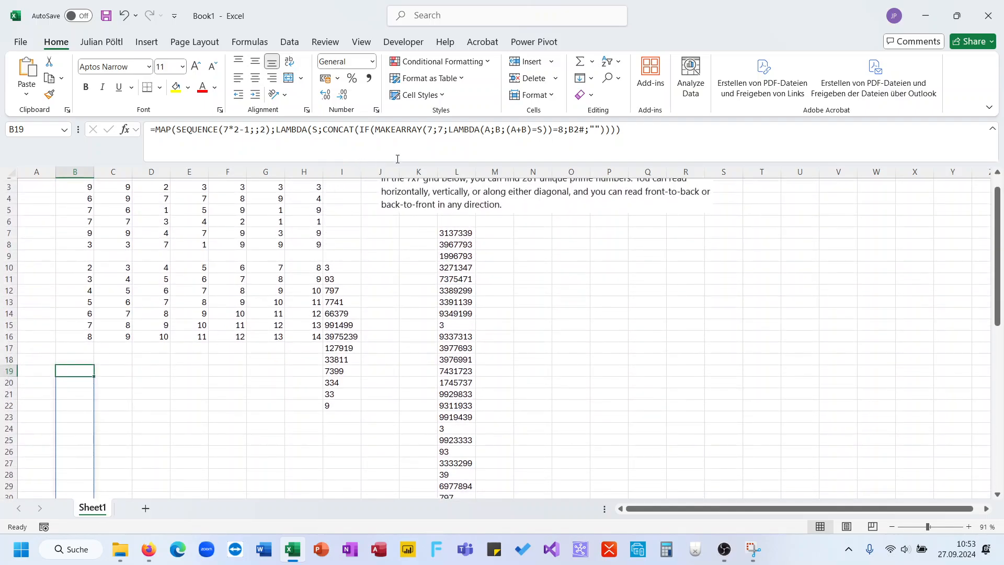
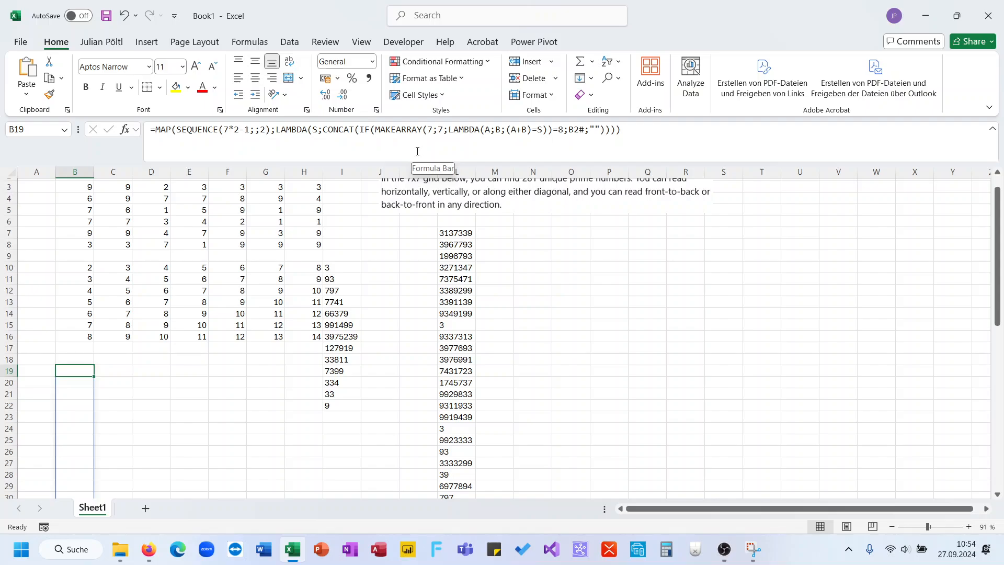
Step: Undo the MAP edits in B19 to return to the CONCAT formula
{"action": "key", "text": "ctrl+z"}
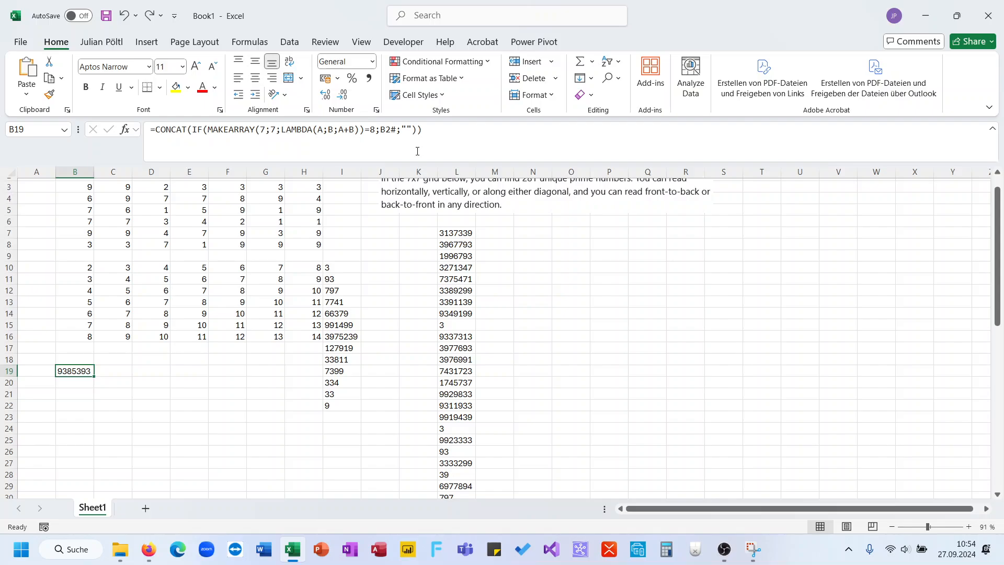
{"action": "left_click", "coordinate": [417, 151]}
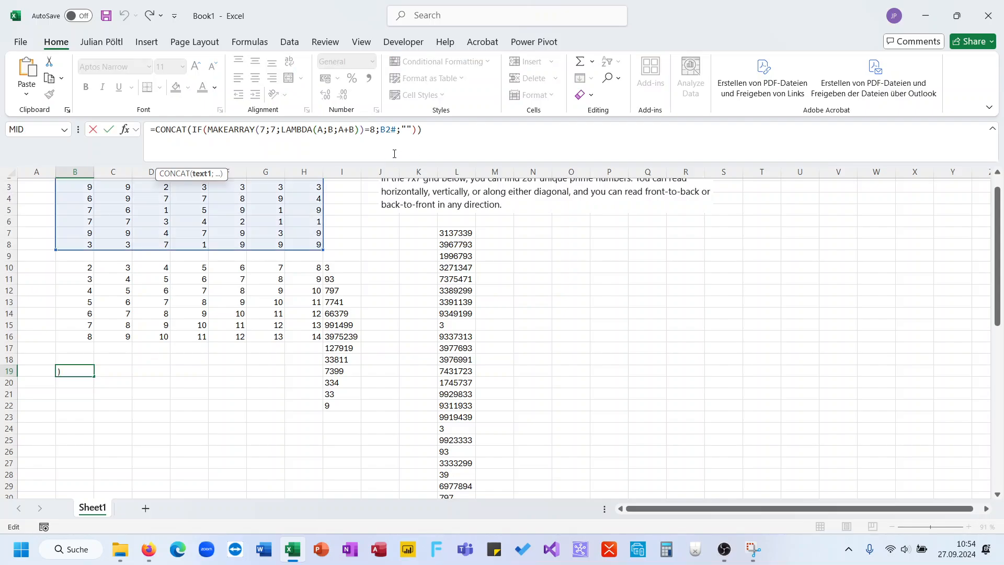
{"action": "key", "text": "ctrl+Return"}
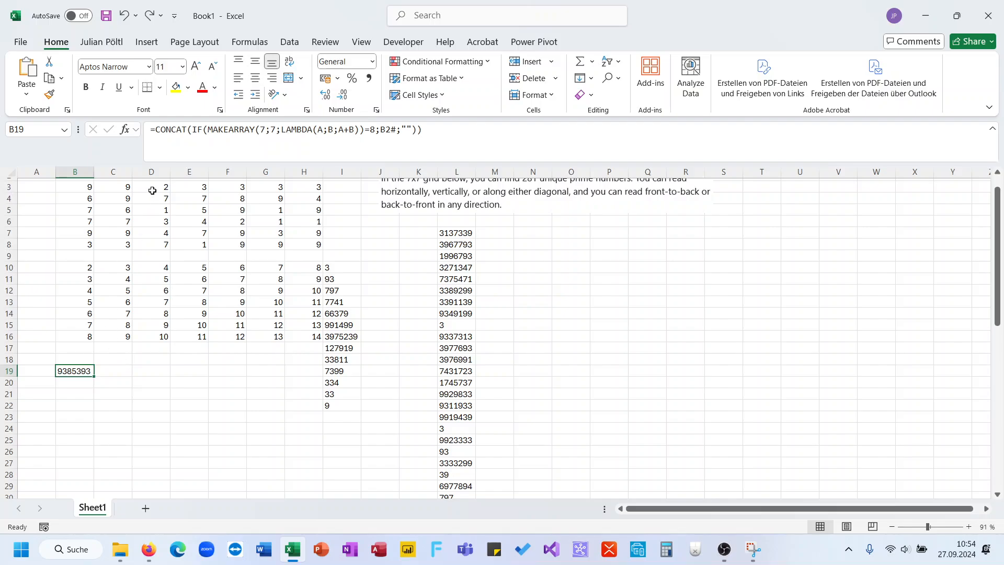
Step: Begin wrapping B19's CONCAT formula with MAP(SEQUENCE(13;;2);LAMBDA(S; in front of it
{"action": "left_click", "coordinate": [156, 133]}
{"action": "type", "text": "MAp(S"}
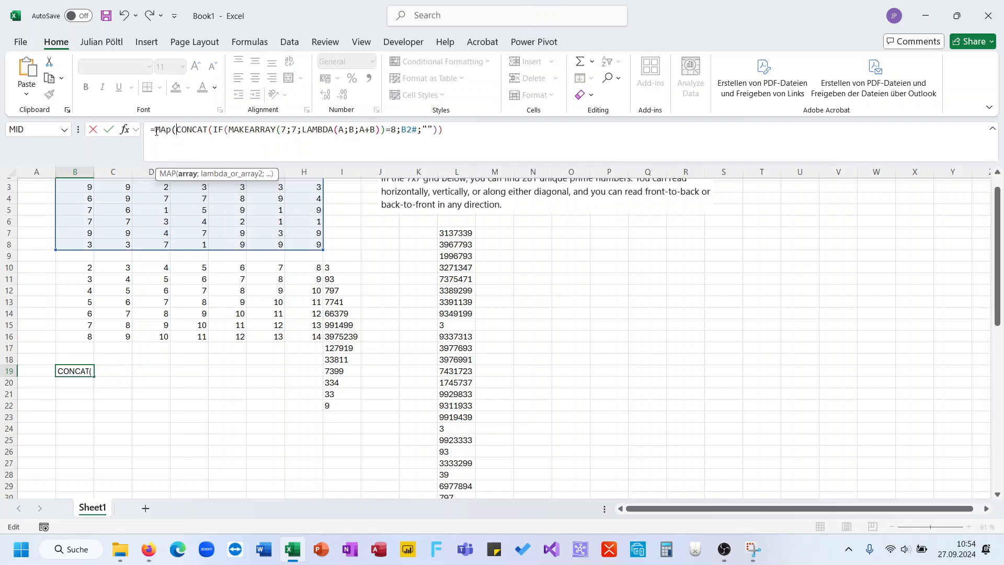
{"action": "type", "text": "E"}
{"action": "key", "text": "Down"}
{"action": "key", "text": "Down"}
{"action": "key", "text": "Down"}
{"action": "key", "text": "Down"}
{"action": "key", "text": "Tab"}
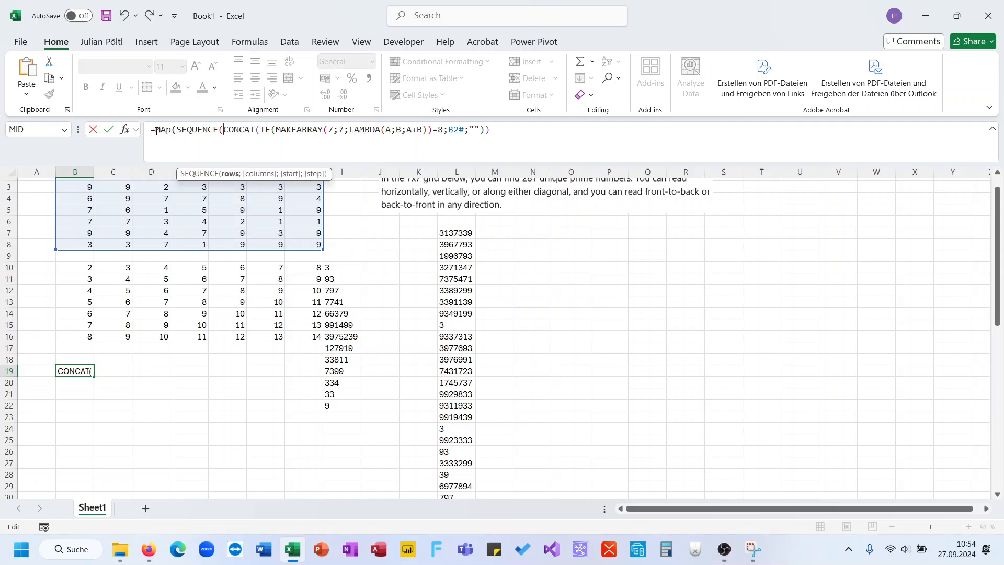
{"action": "type", "text": "13;;2)"}
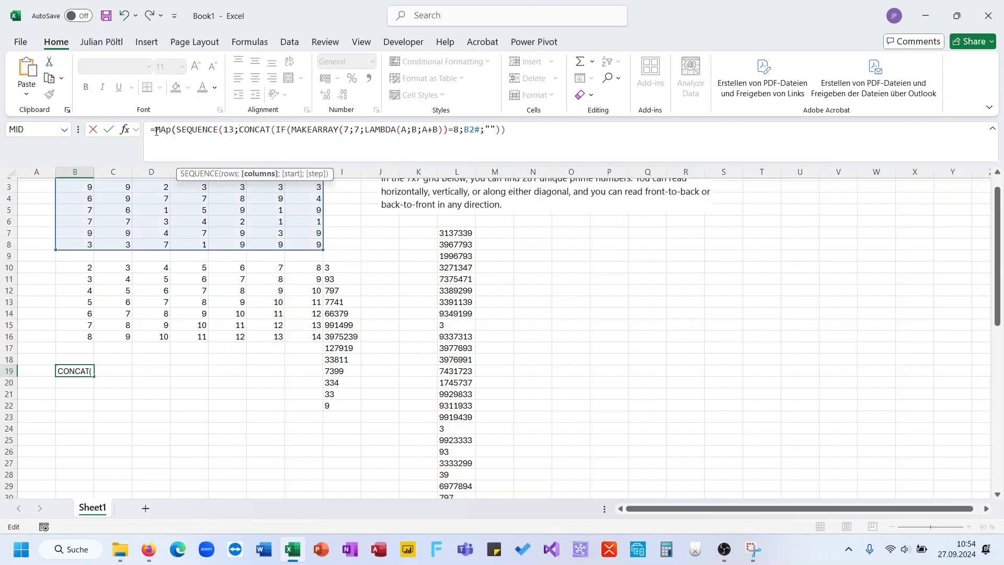
{"action": "type", "text": ";L"}
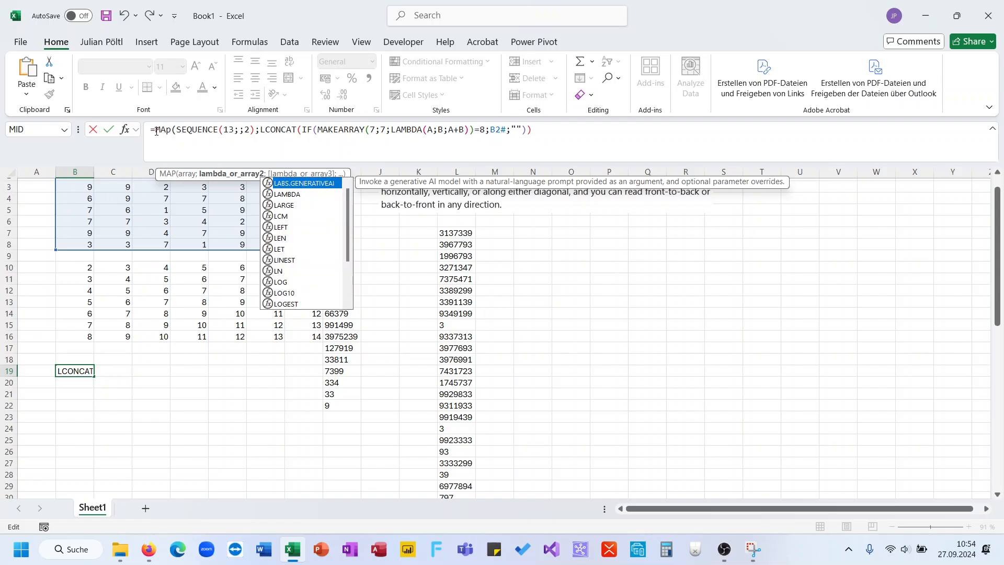
{"action": "key", "text": "Tab"}
{"action": "type", "text": "S;"}
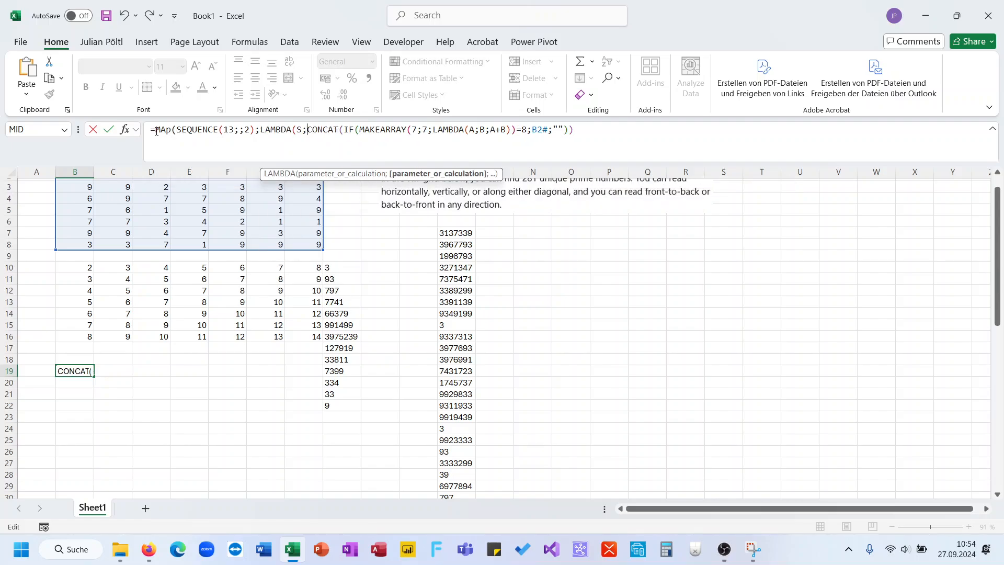
Step: Replace the 8 with S in B19's comparison, then close and enter the MAP formula
{"action": "left_click", "coordinate": [528, 130]}
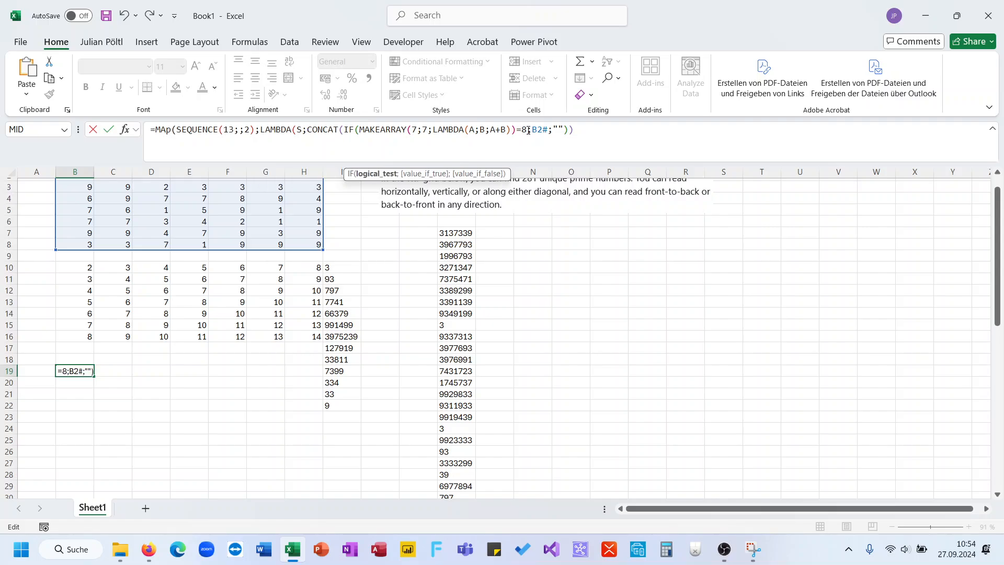
{"action": "key", "text": "BackSpace"}
{"action": "type", "text": "S"}
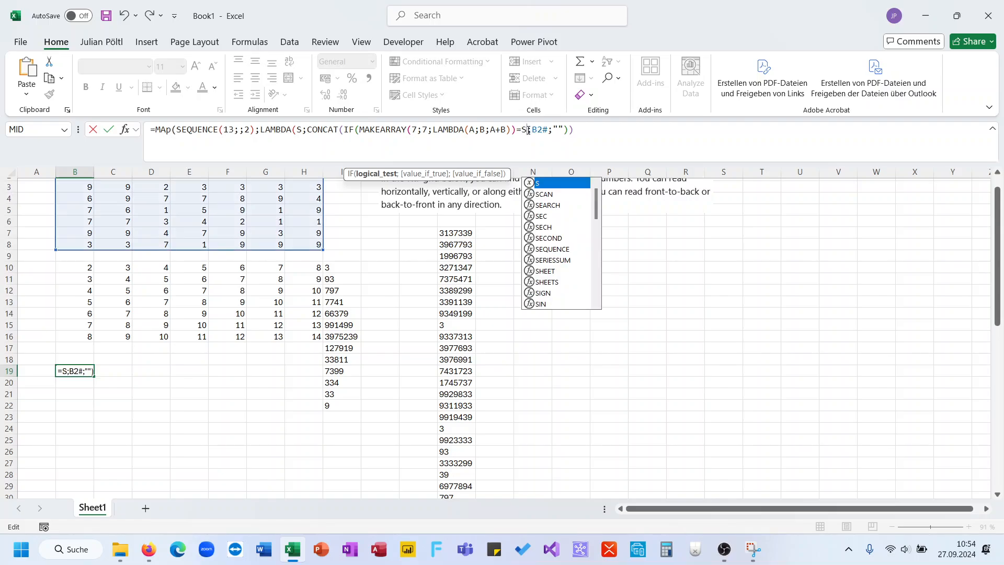
{"action": "left_click", "coordinate": [574, 137]}
{"action": "type", "text": "))"}
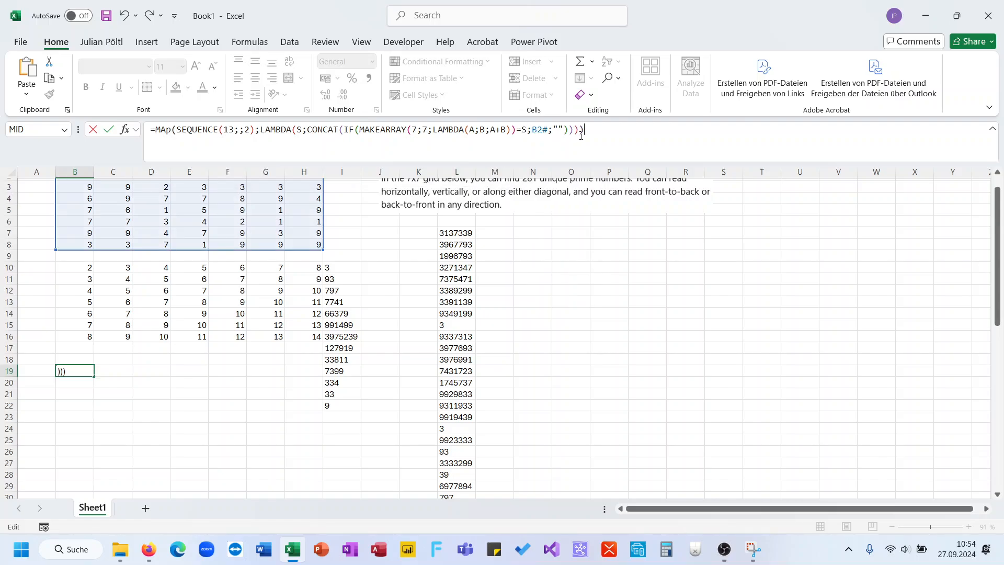
{"action": "key", "text": "Return"}
{"action": "key", "text": "Up"}
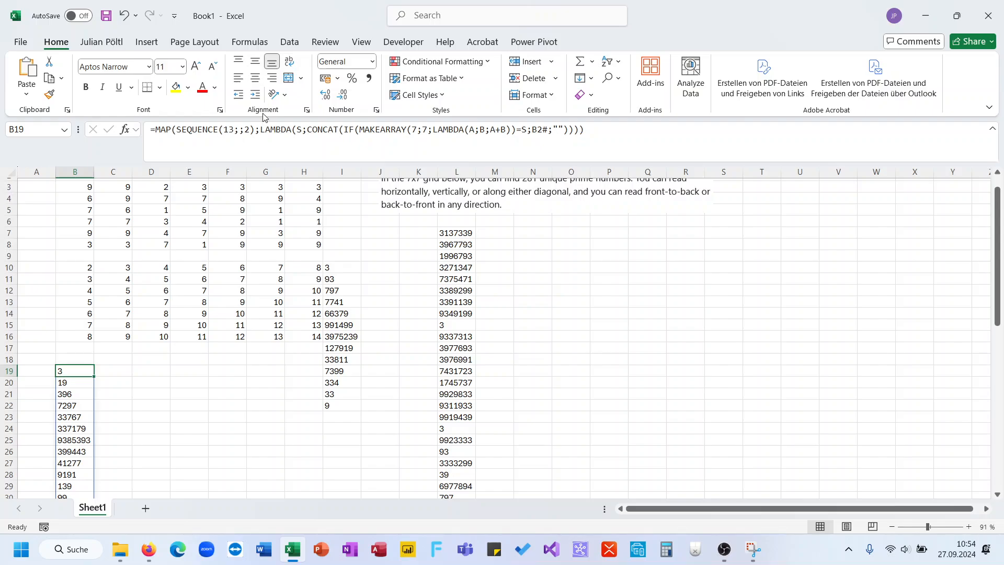
Step: Set the row count of SEQUENCE in B19's MAP formula to 7*2-1
{"action": "double_click", "coordinate": [231, 130]}
{"action": "type", "text": "7"}
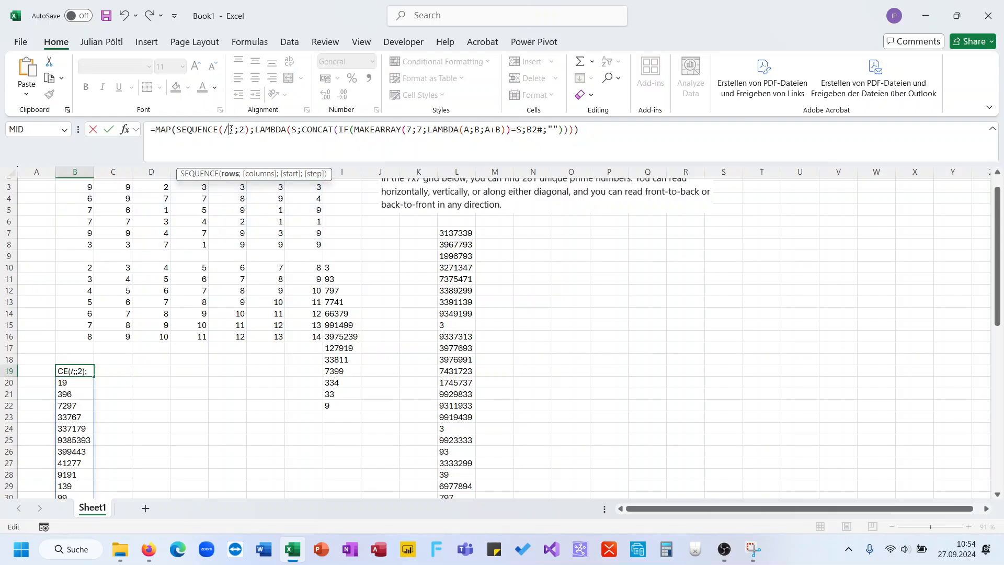
{"action": "type", "text": "1"}
{"action": "key", "text": "BackSpace"}
{"action": "key", "text": "BackSpace"}
{"action": "key", "text": "BackSpace"}
{"action": "key", "text": "BackSpace"}
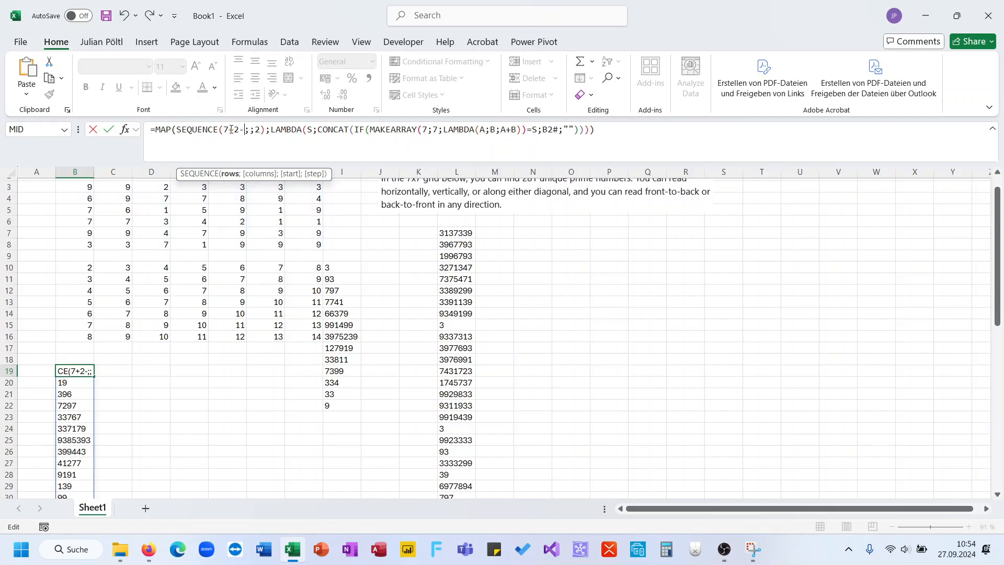
{"action": "type", "text": "*2-1"}
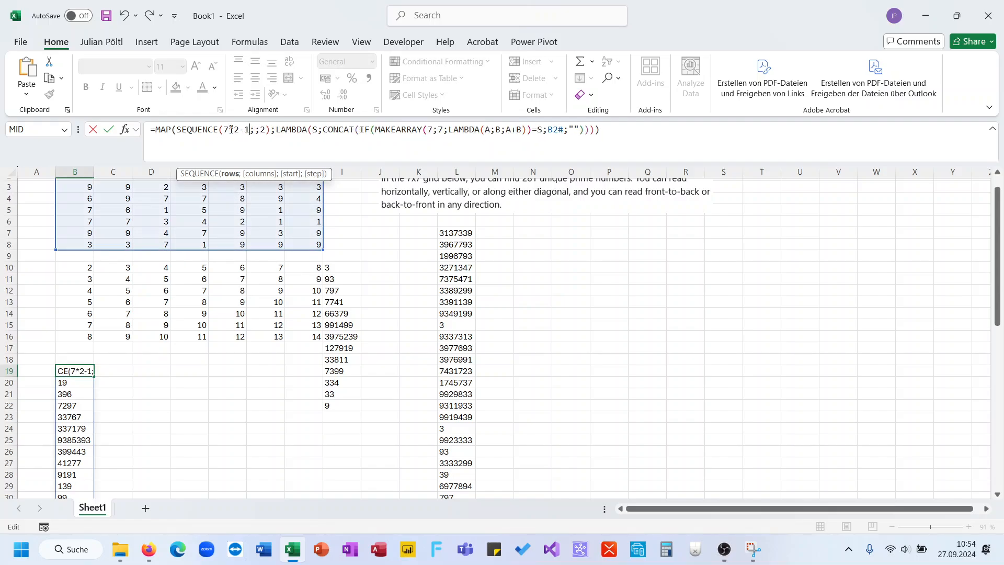
{"action": "key", "text": "Return"}
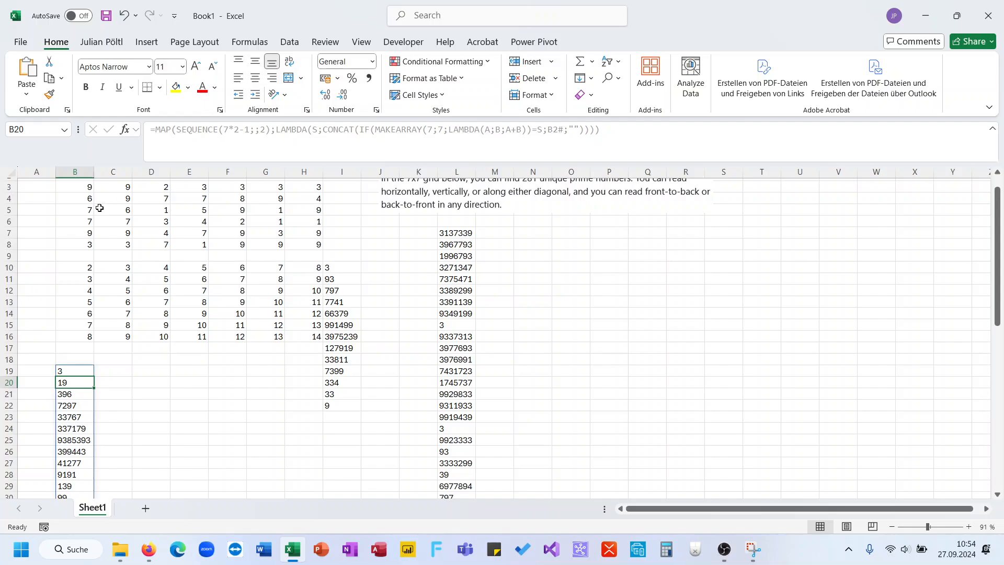
Step: Trace the rising diagonal from B7 through C6 and D5 to E4 in the 7x7 grid
{"action": "scroll", "coordinate": [99, 208], "scroll_direction": "up", "scroll_amount": 1}
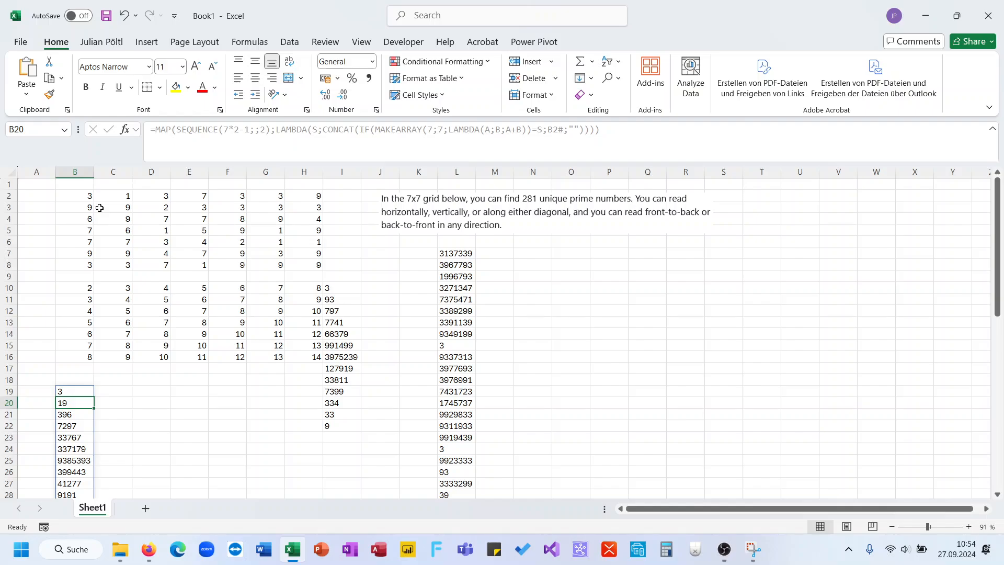
{"action": "left_click", "coordinate": [81, 261]}
{"action": "left_click", "coordinate": [84, 254]}
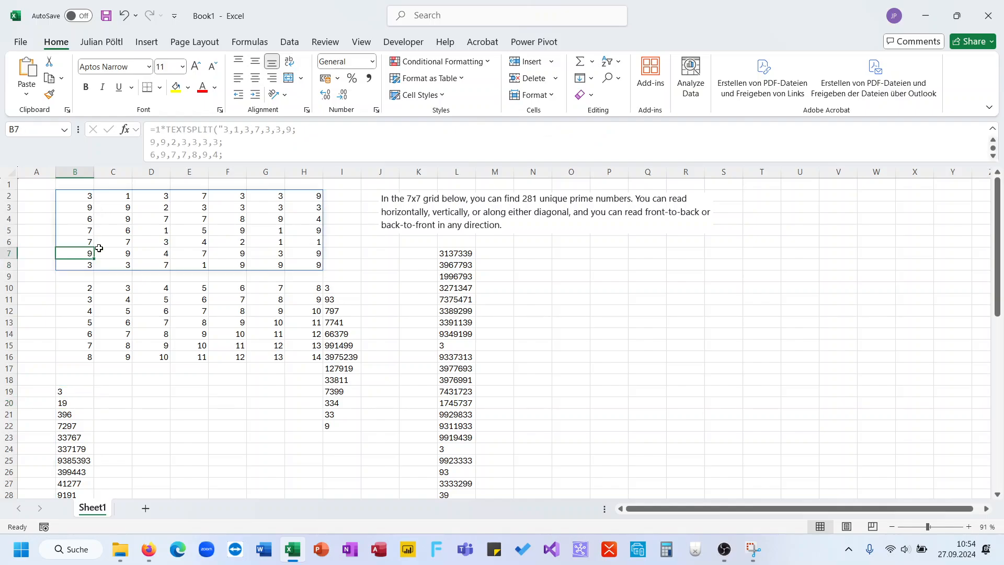
{"action": "left_click", "coordinate": [104, 242]}
{"action": "left_click", "coordinate": [151, 228]}
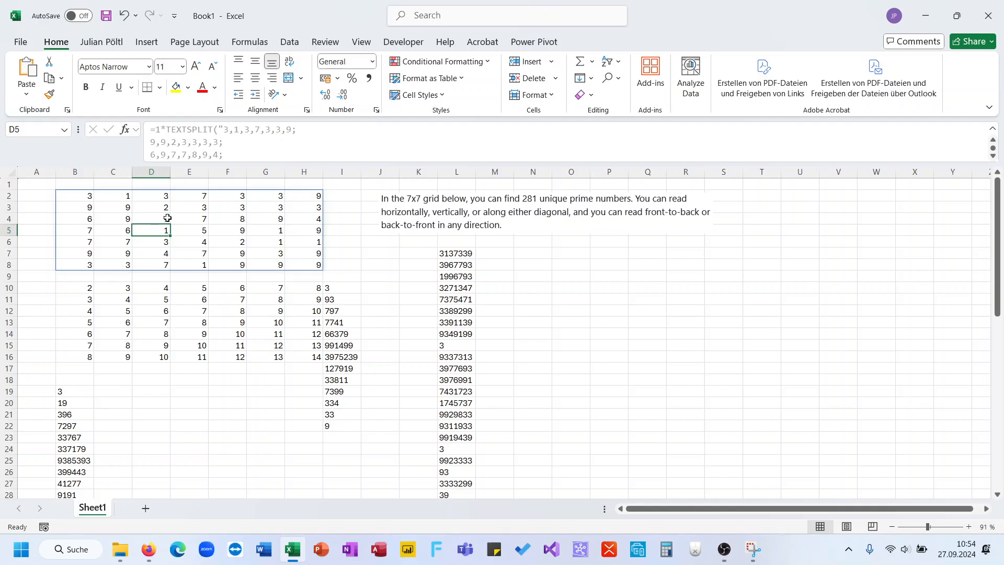
{"action": "left_click", "coordinate": [87, 251]}
{"action": "left_click", "coordinate": [125, 241]}
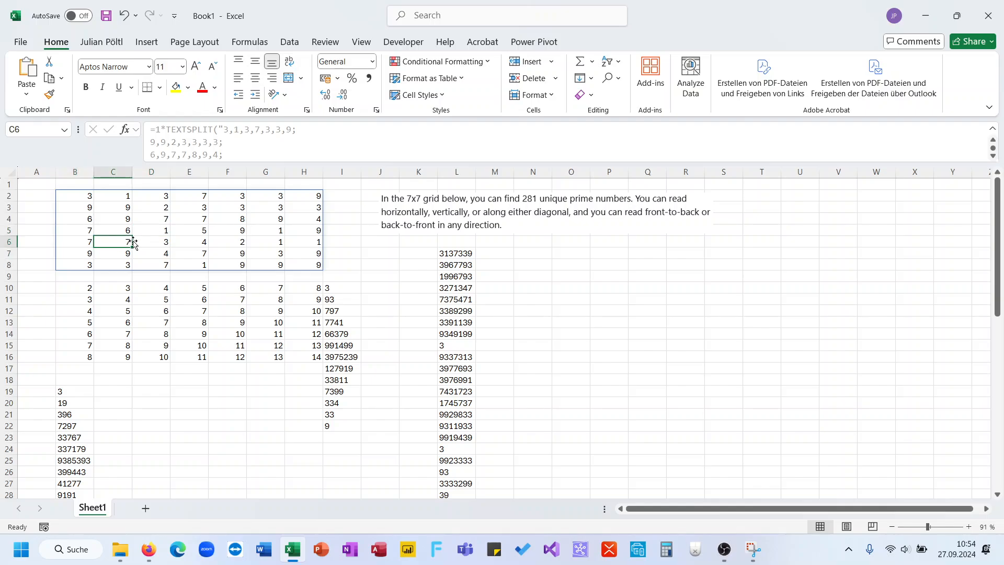
{"action": "left_click", "coordinate": [159, 230]}
{"action": "left_click", "coordinate": [186, 220]}
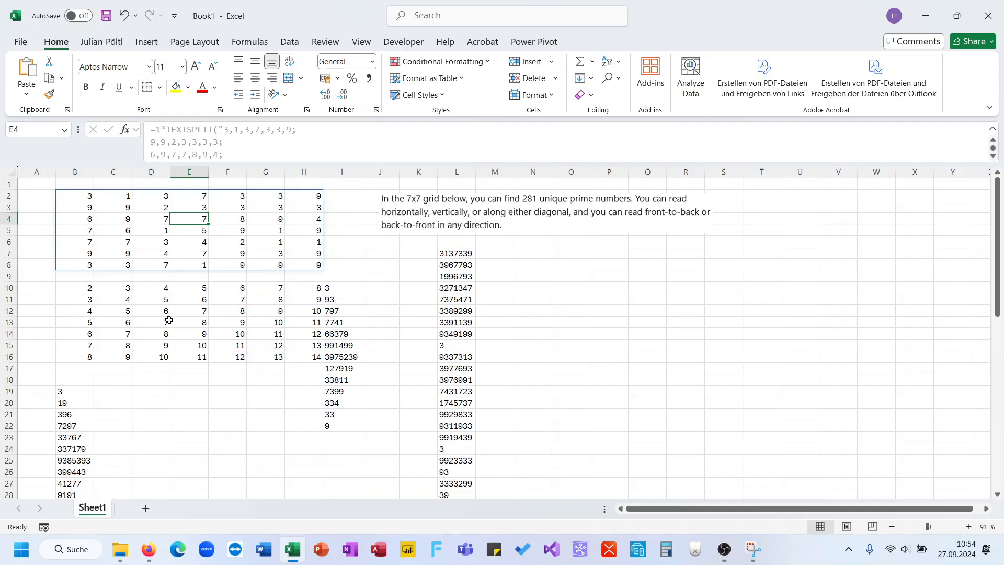
Step: Compare the strings spilled from B19 with the rising diagonals of the 7x7 grid
{"action": "scroll", "coordinate": [169, 320], "scroll_direction": "down", "scroll_amount": 3}
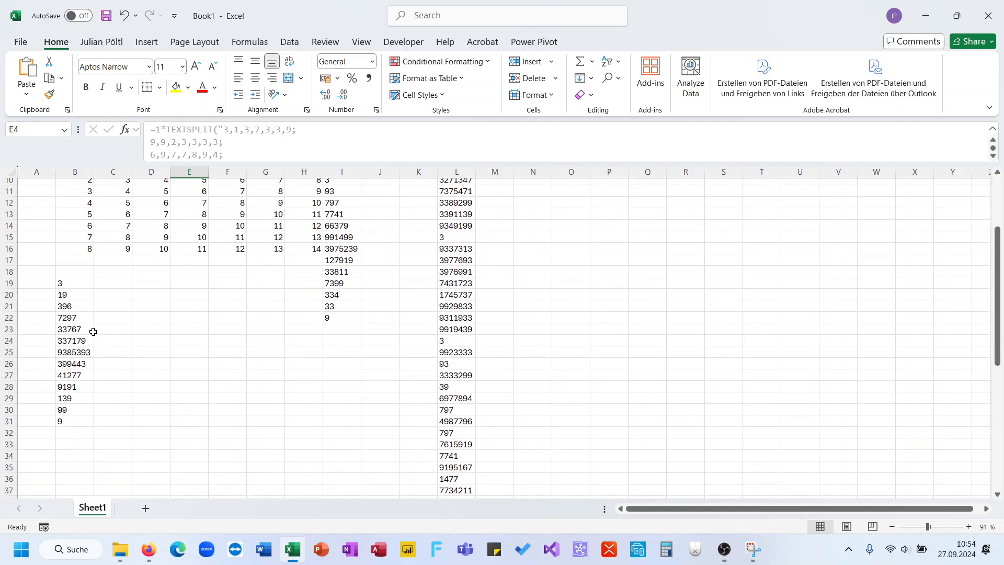
{"action": "scroll", "coordinate": [93, 329], "scroll_direction": "up", "scroll_amount": 2}
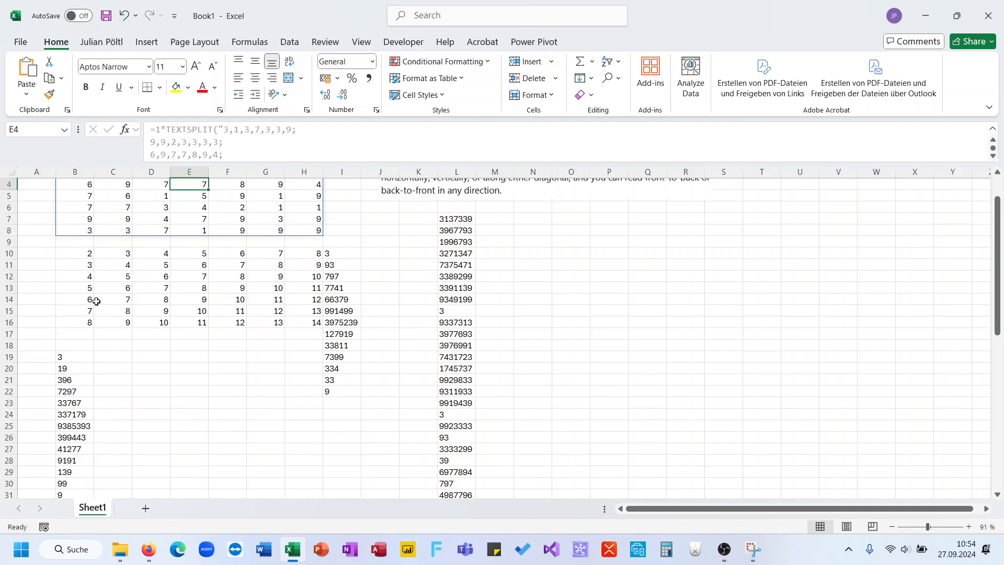
{"action": "scroll", "coordinate": [95, 300], "scroll_direction": "up", "scroll_amount": 1}
{"action": "scroll", "coordinate": [94, 299], "scroll_direction": "down", "scroll_amount": 4}
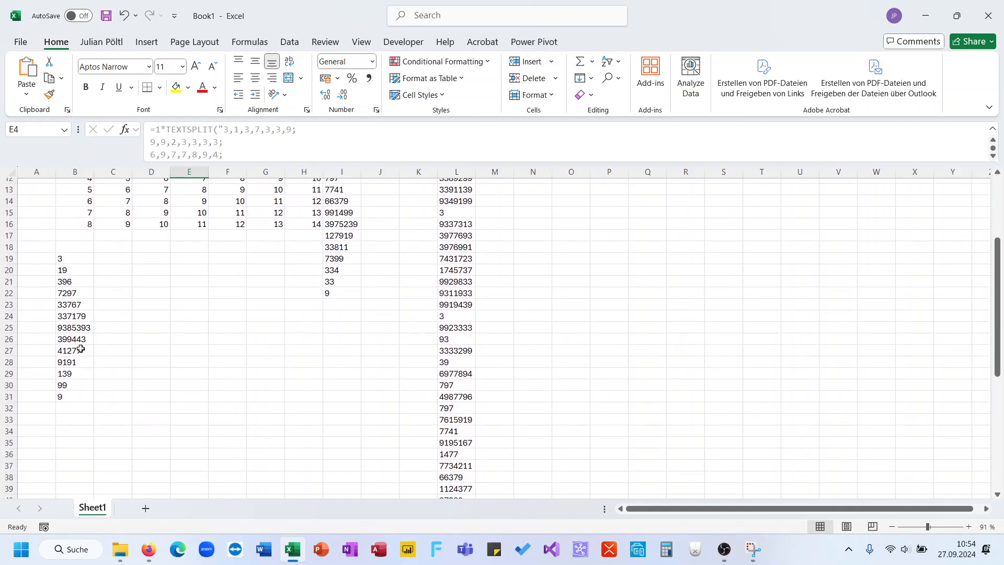
{"action": "scroll", "coordinate": [139, 312], "scroll_direction": "up", "scroll_amount": 3}
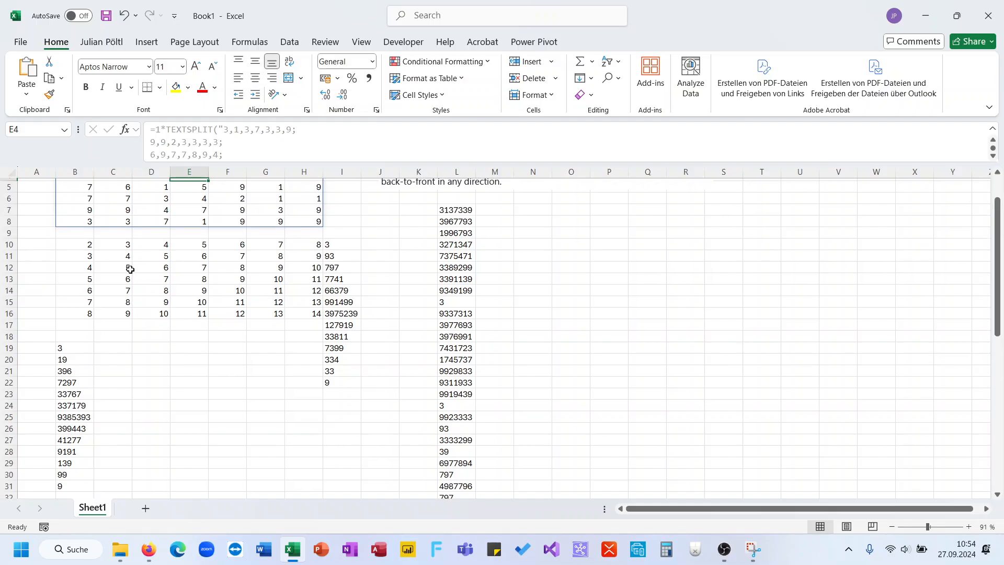
{"action": "scroll", "coordinate": [130, 268], "scroll_direction": "up", "scroll_amount": 2}
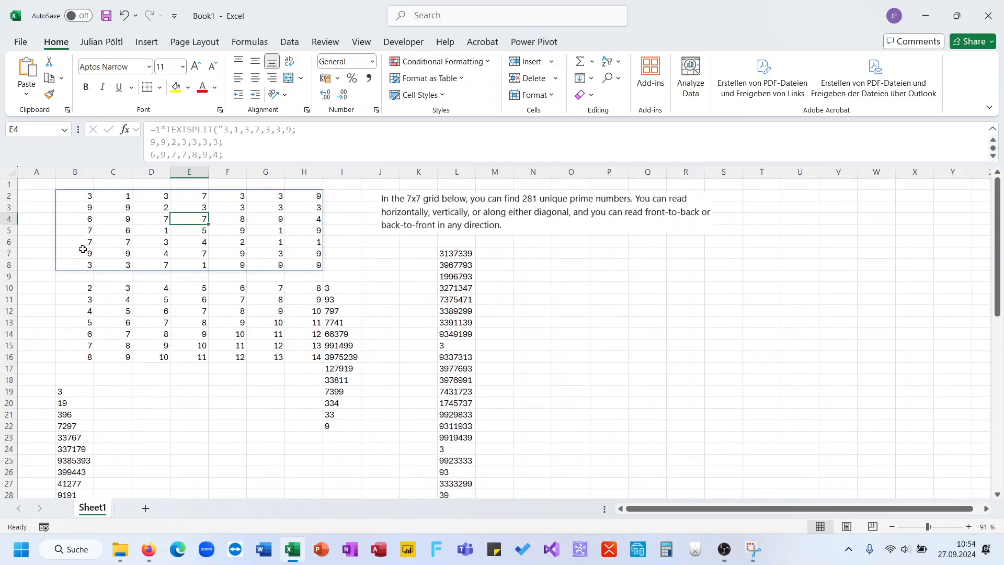
{"action": "left_click", "coordinate": [82, 252]}
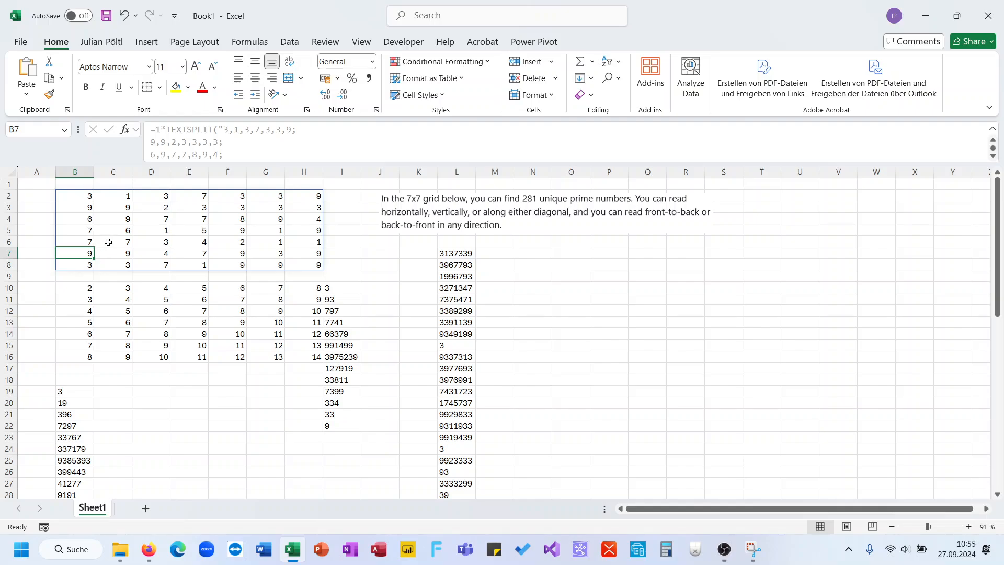
{"action": "scroll", "coordinate": [109, 243], "scroll_direction": "down", "scroll_amount": 2}
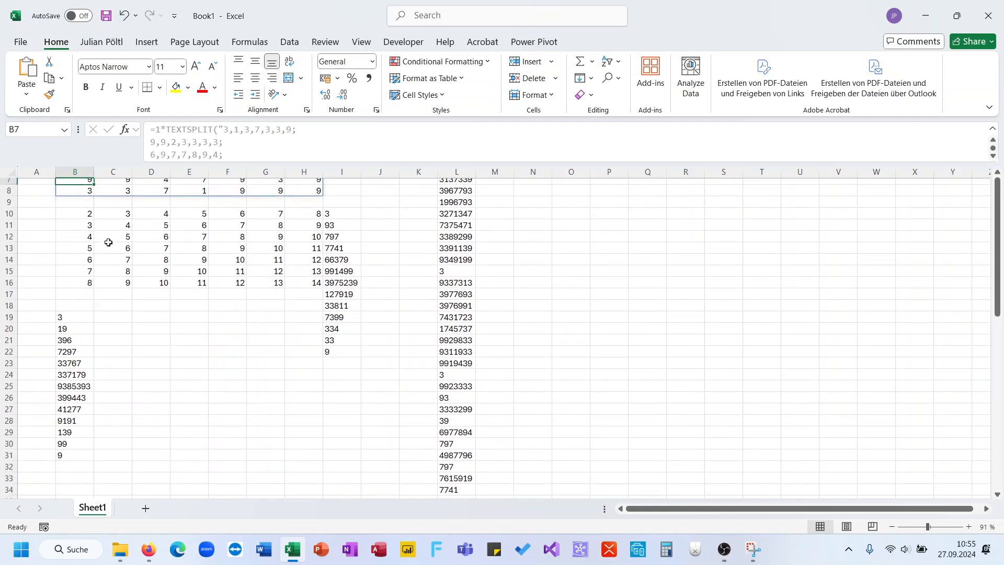
Step: Move the MAP formula from B19 to J10, beside the other diagonal strings
{"action": "scroll", "coordinate": [108, 242], "scroll_direction": "up", "scroll_amount": 2}
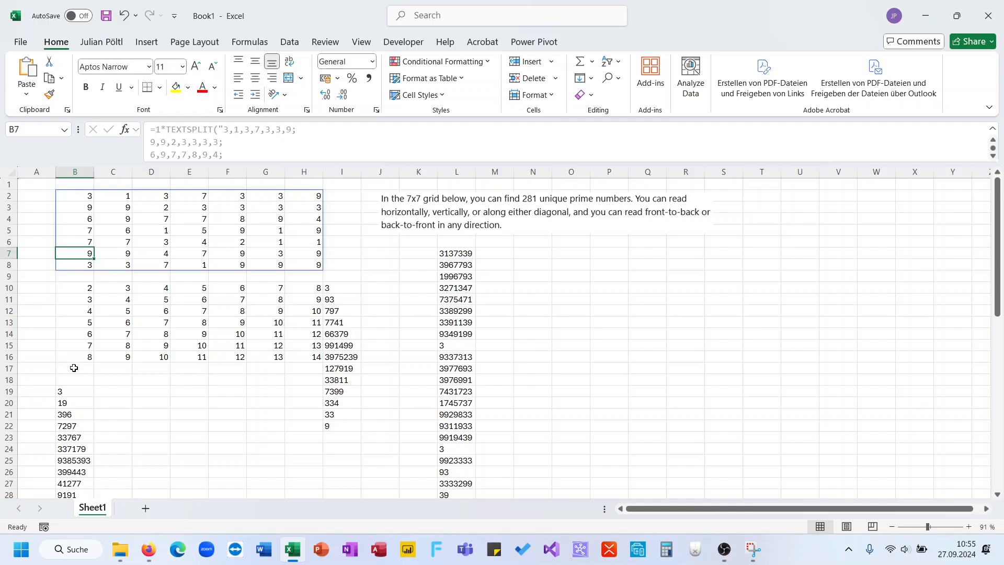
{"action": "left_click", "coordinate": [69, 387]}
{"action": "left_click_drag", "start_coordinate": [69, 386], "coordinate": [374, 284]}
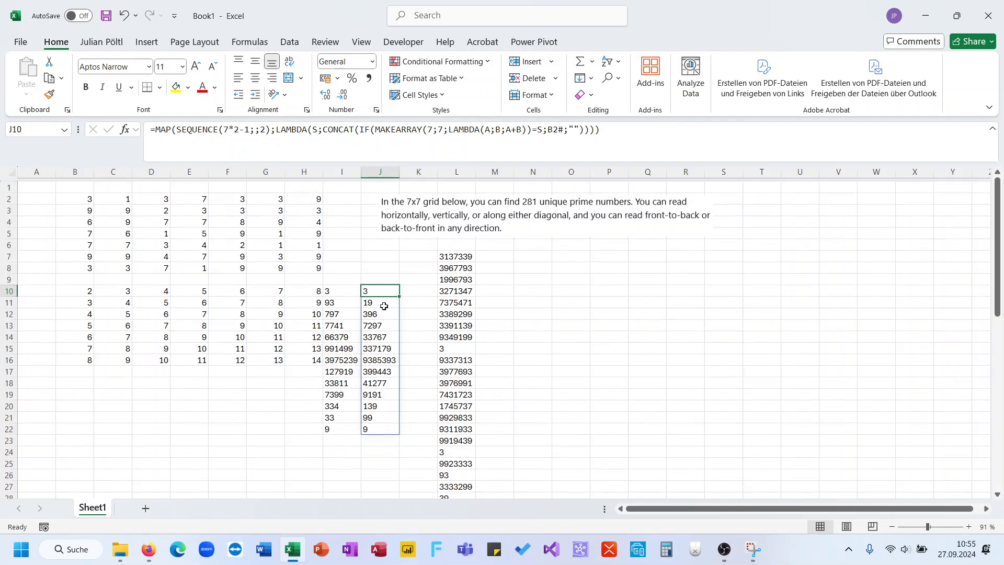
Step: Fill the diagonal cells B7, C6, D5 and E4 with yellow
{"action": "left_click", "coordinate": [92, 256]}
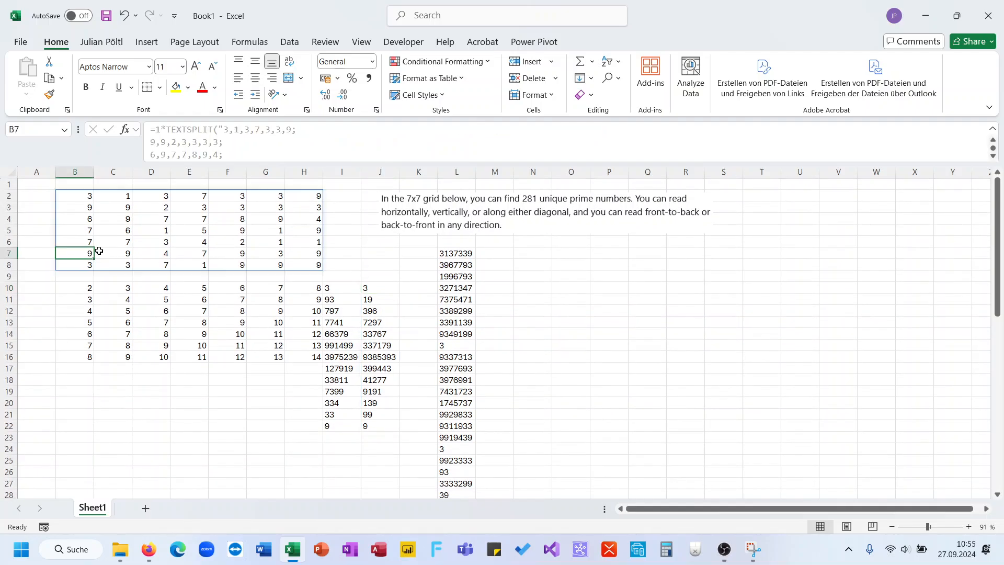
{"action": "left_click", "coordinate": [110, 242], "text": "ctrl"}
{"action": "left_click", "coordinate": [157, 230], "text": "ctrl"}
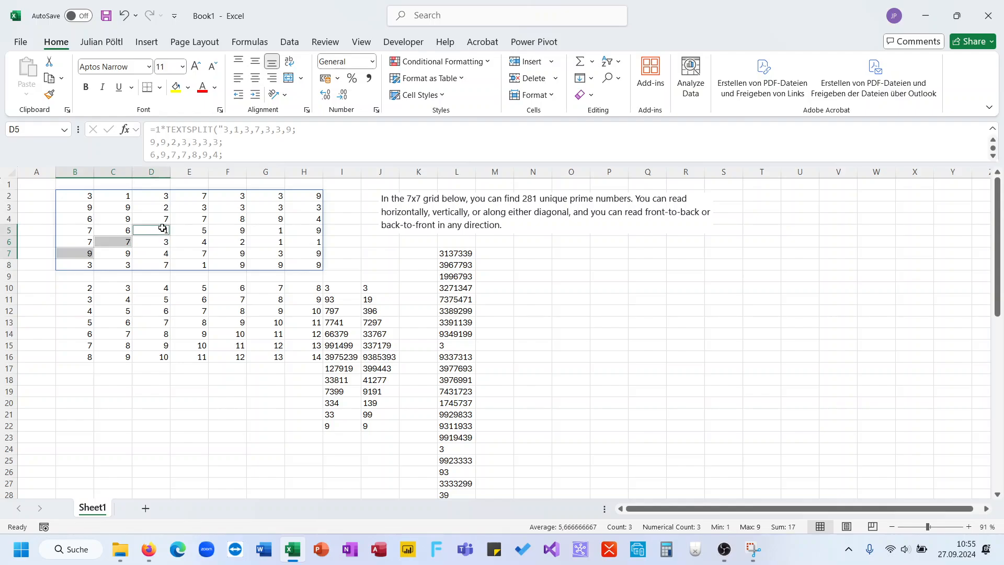
{"action": "left_click", "coordinate": [183, 219], "text": "ctrl"}
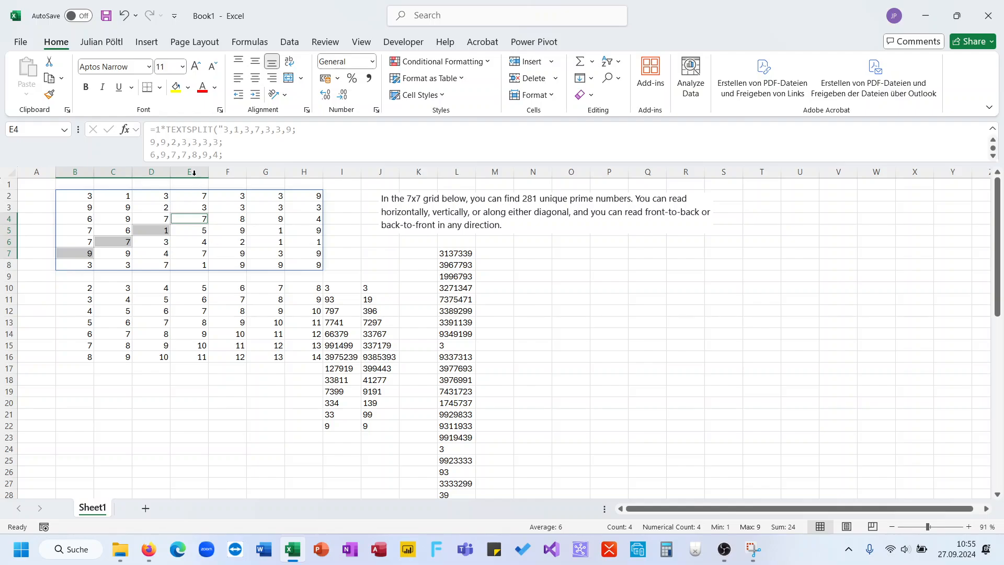
{"action": "left_click", "coordinate": [177, 87]}
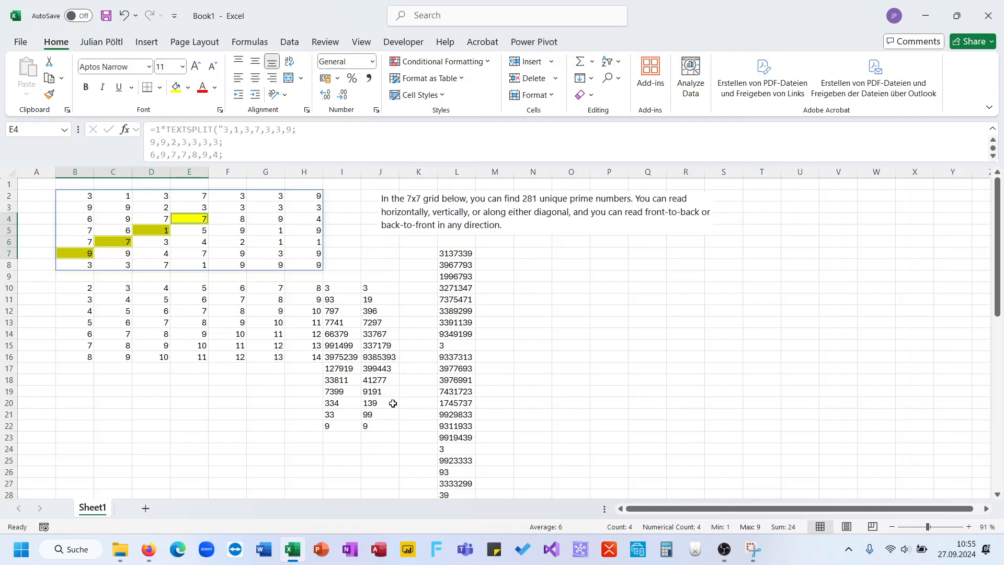
Step: Check the diagonal strings in columns I and J against the cells of the 7x7 grid
{"action": "left_click", "coordinate": [356, 359]}
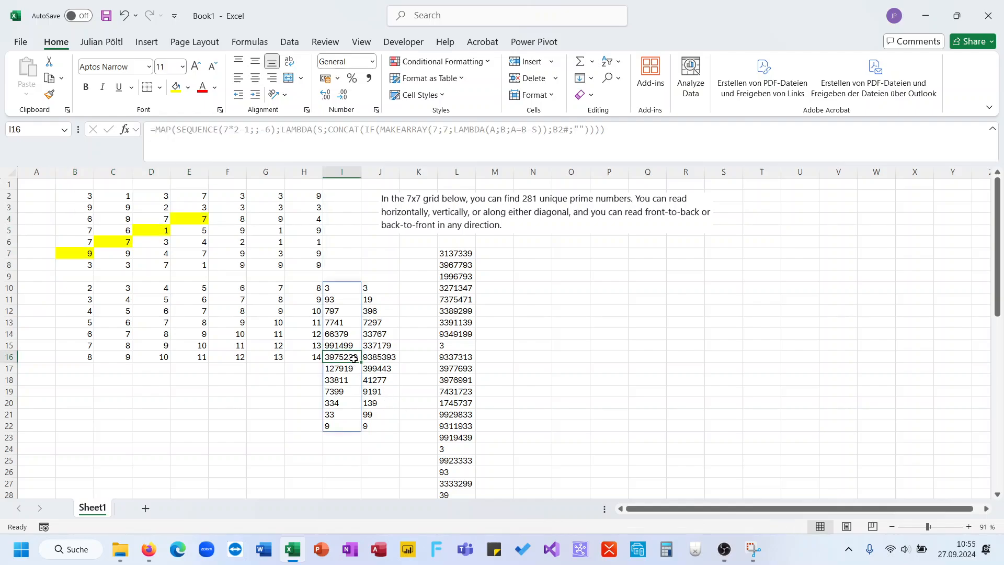
{"action": "left_click", "coordinate": [384, 366]}
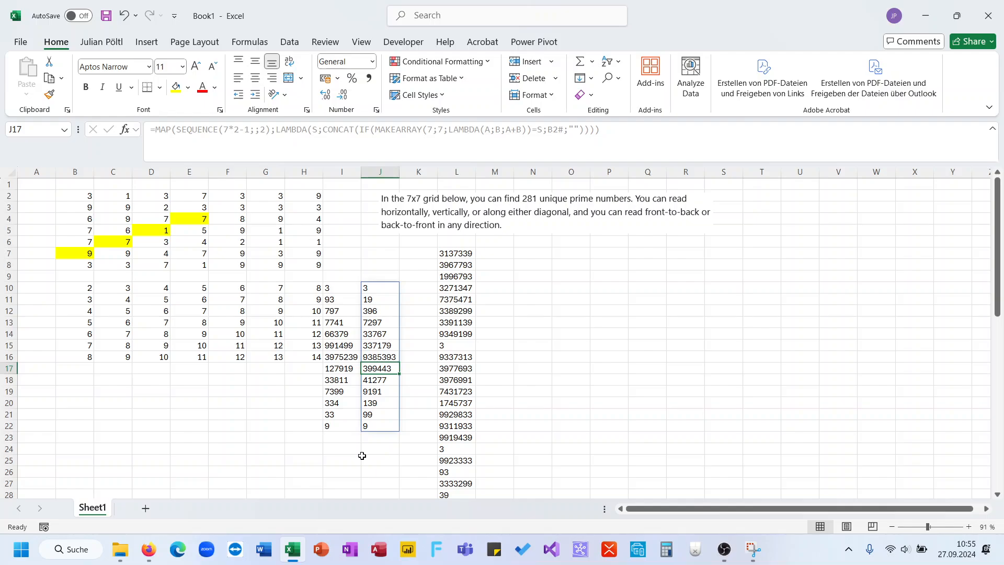
{"action": "scroll", "coordinate": [389, 404], "scroll_direction": "up", "scroll_amount": 1}
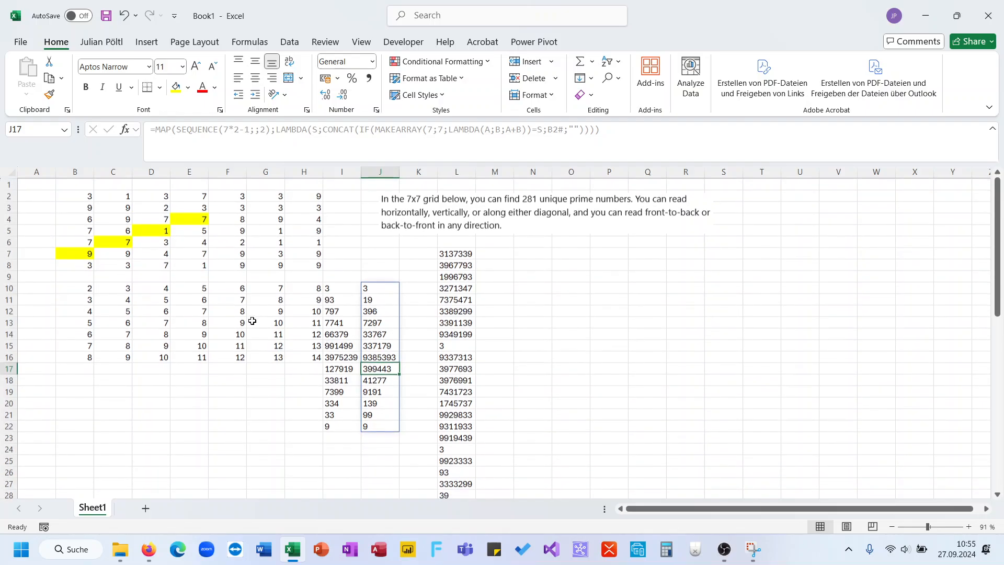
{"action": "left_click", "coordinate": [75, 196]}
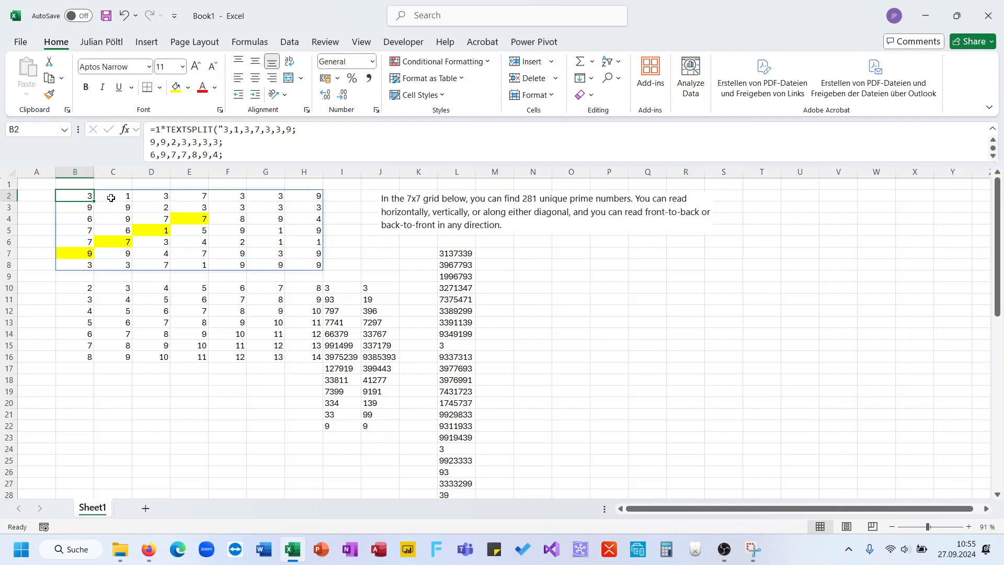
{"action": "left_click", "coordinate": [111, 198]}
{"action": "left_click", "coordinate": [85, 208]}
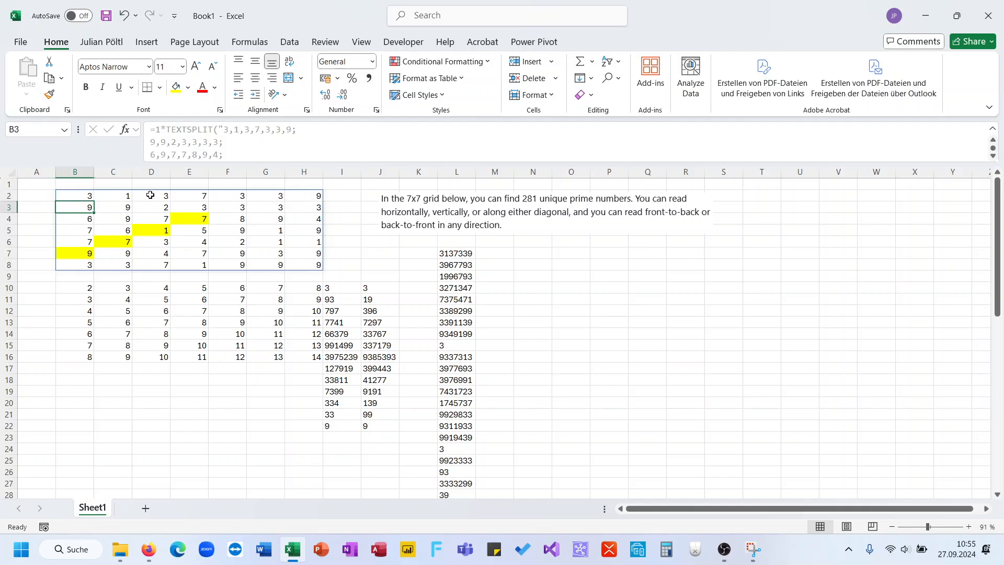
{"action": "left_click", "coordinate": [150, 194]}
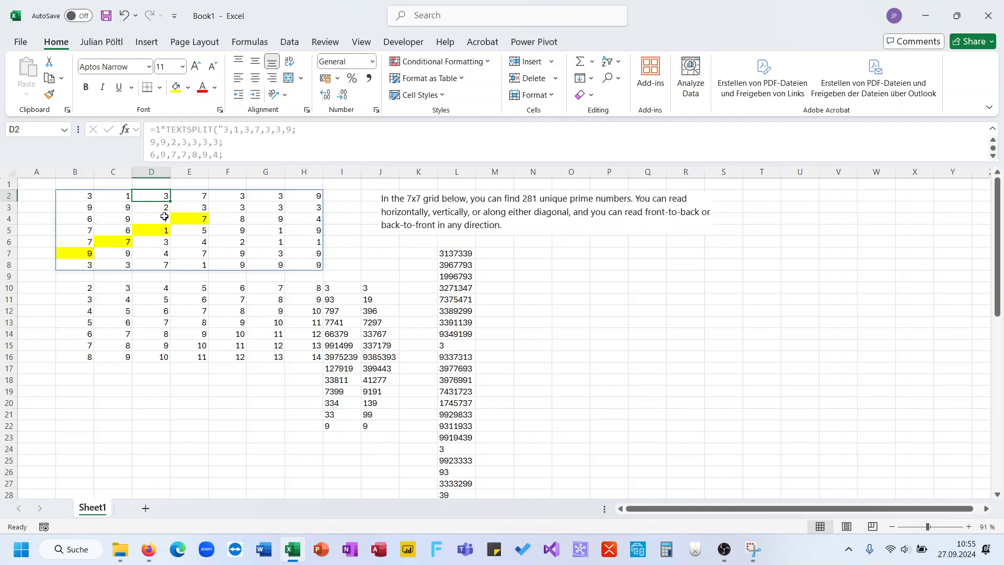
{"action": "left_click", "coordinate": [85, 254]}
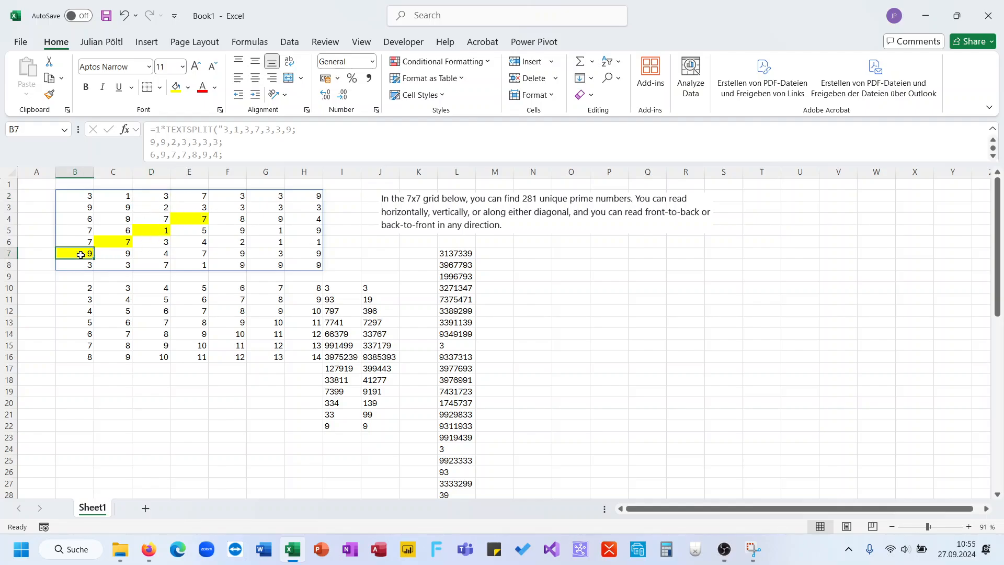
Step: Extend the yellow diagonal to G2 and F3 and check its string in J15
{"action": "left_click", "coordinate": [263, 196]}
{"action": "left_click", "coordinate": [242, 207], "text": "ctrl"}
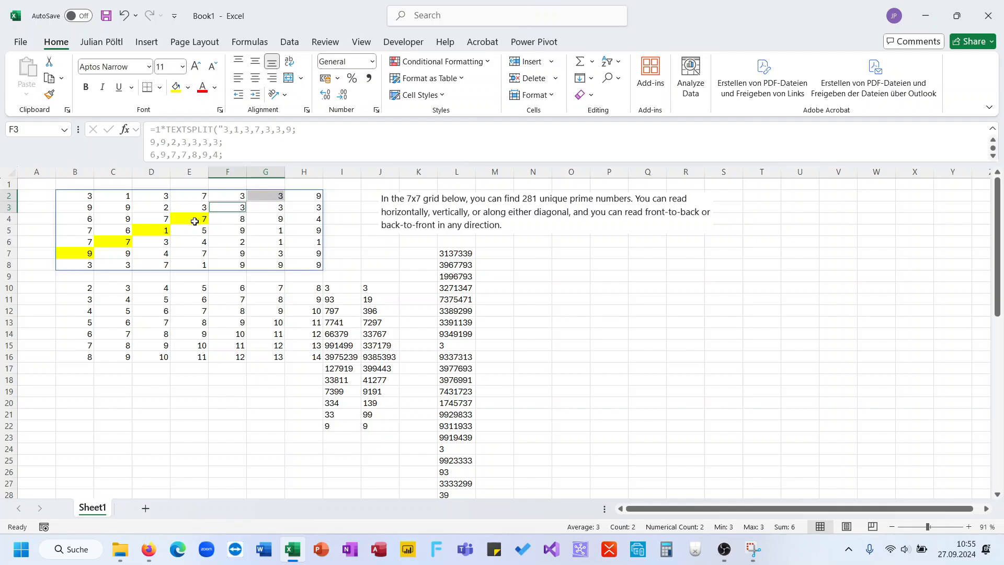
{"action": "left_click", "coordinate": [176, 88]}
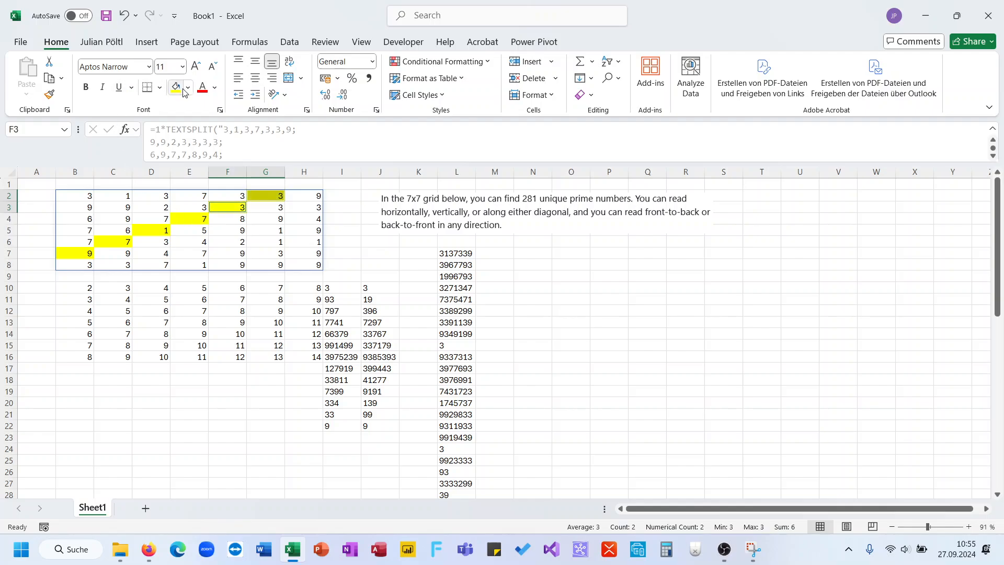
{"action": "left_click", "coordinate": [385, 345]}
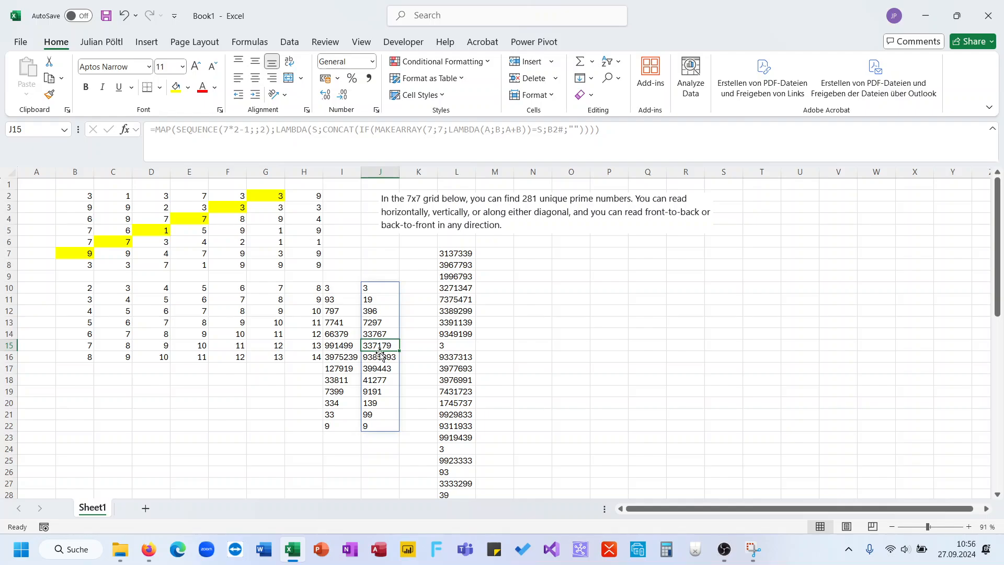
Step: Copy J10's MAP expression without the equals sign and open L7's LET formula for editing right after the DO definition
{"action": "left_click", "coordinate": [382, 294]}
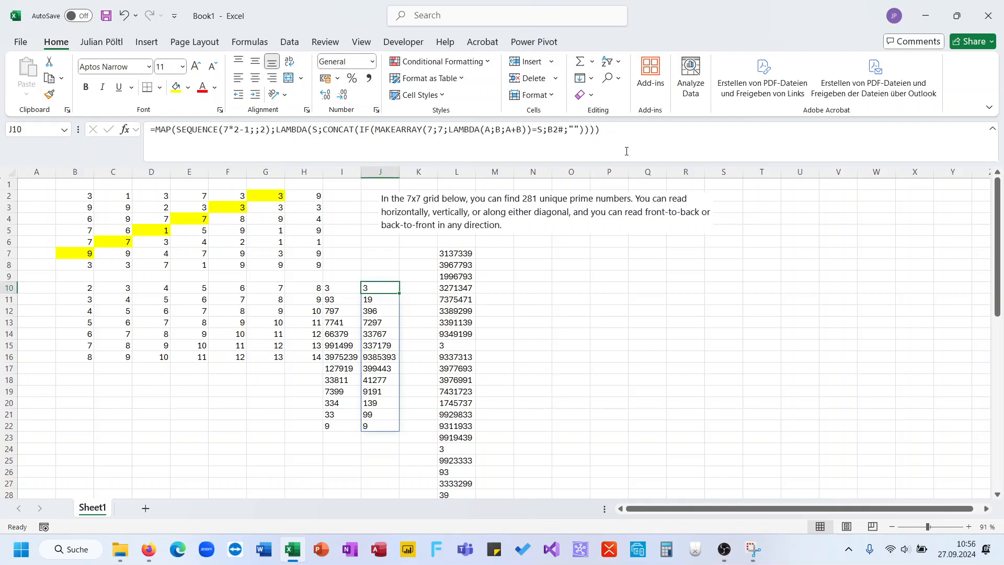
{"action": "left_click_drag", "start_coordinate": [600, 129], "coordinate": [155, 147]}
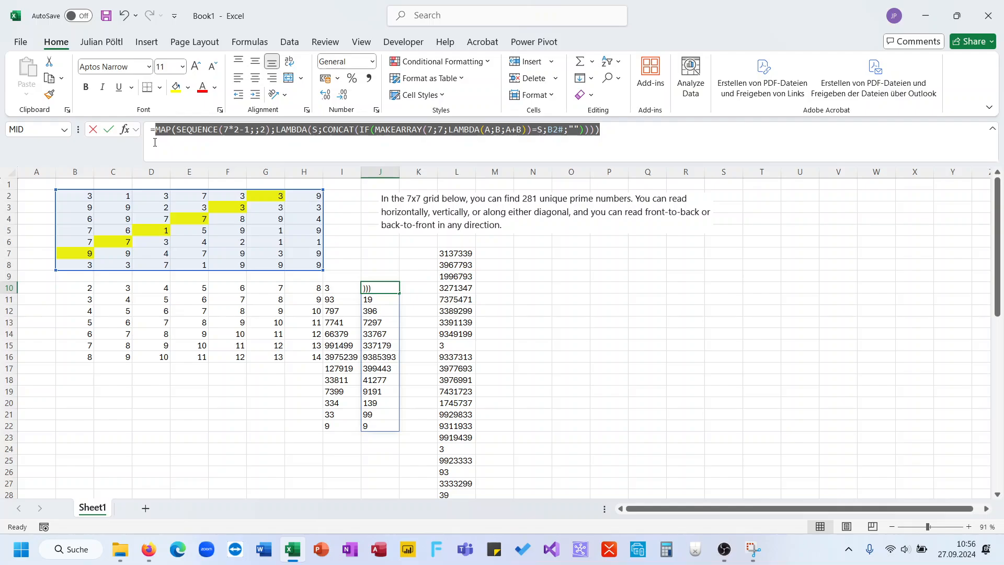
{"action": "key", "text": "Escape"}
{"action": "left_click", "coordinate": [453, 254]}
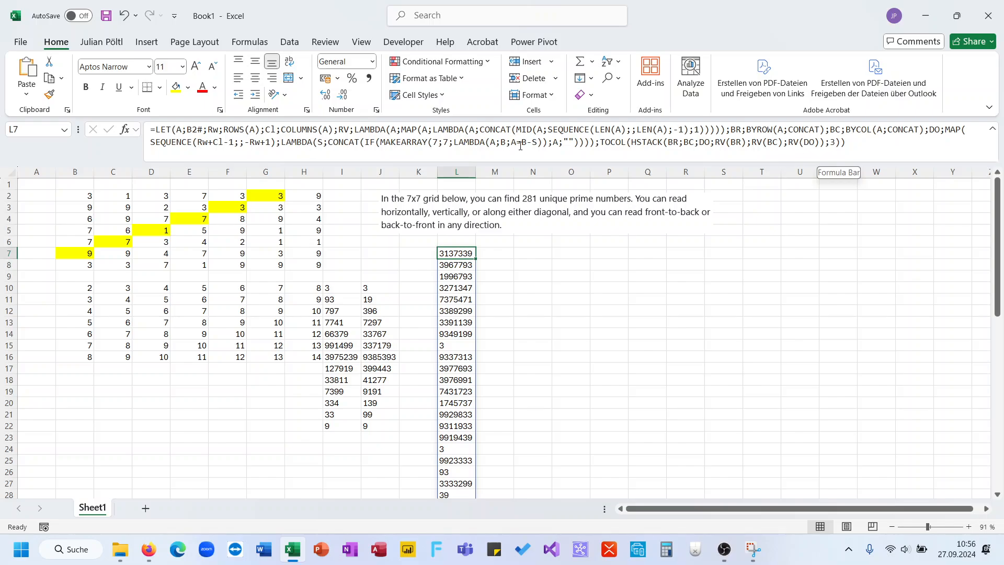
{"action": "left_click", "coordinate": [594, 143]}
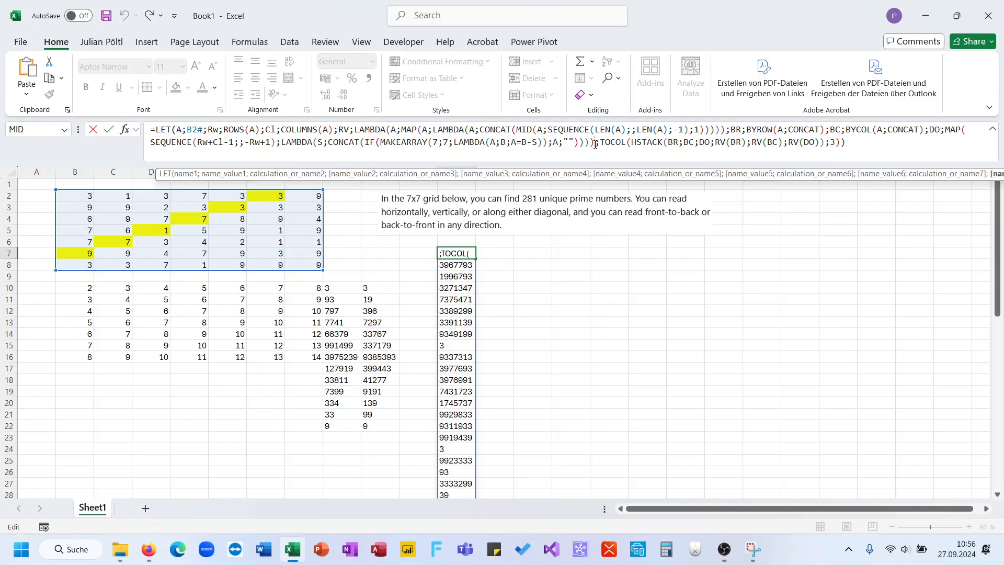
Step: Define DT before TOCOL in L7's LET formula as MAP(SEQUENCE(Rw+Cl-1;;2);LAMBDA(S;CONCAT(IF(MAKEARRAY(7;7;LAMBDA(A;B;A+B))=S;B2#;""))))
{"action": "type", "text": ";DT;MAP(SEQUENCE(7*2-1;;2);LAMBDA(S;CONCAT(IF(MAKEARRAY(7;7;LAMBDA(A;B;A+B))=S;B2#;\"\"))))"}
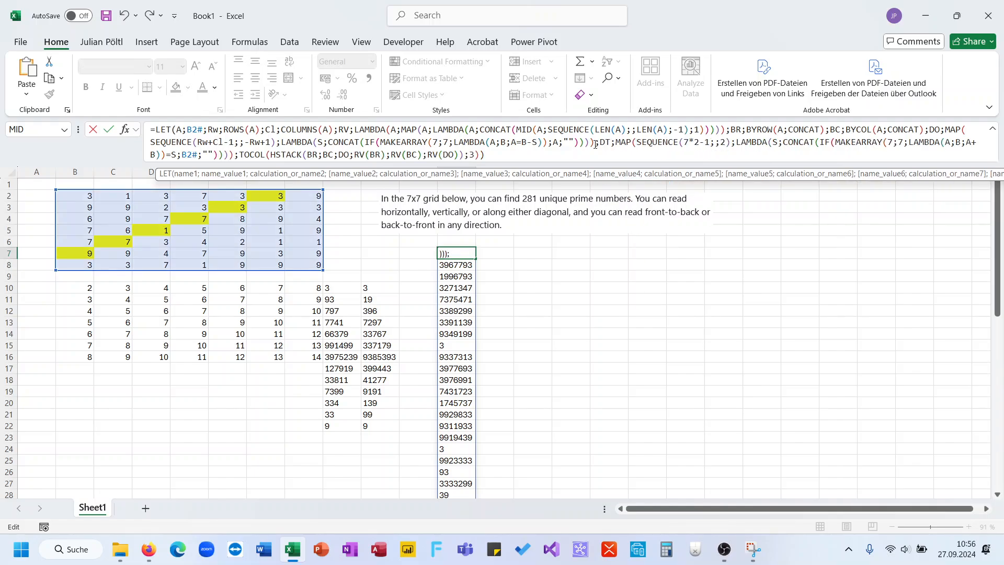
{"action": "left_click_drag", "start_coordinate": [713, 142], "coordinate": [683, 141]}
{"action": "type", "text": "R"}
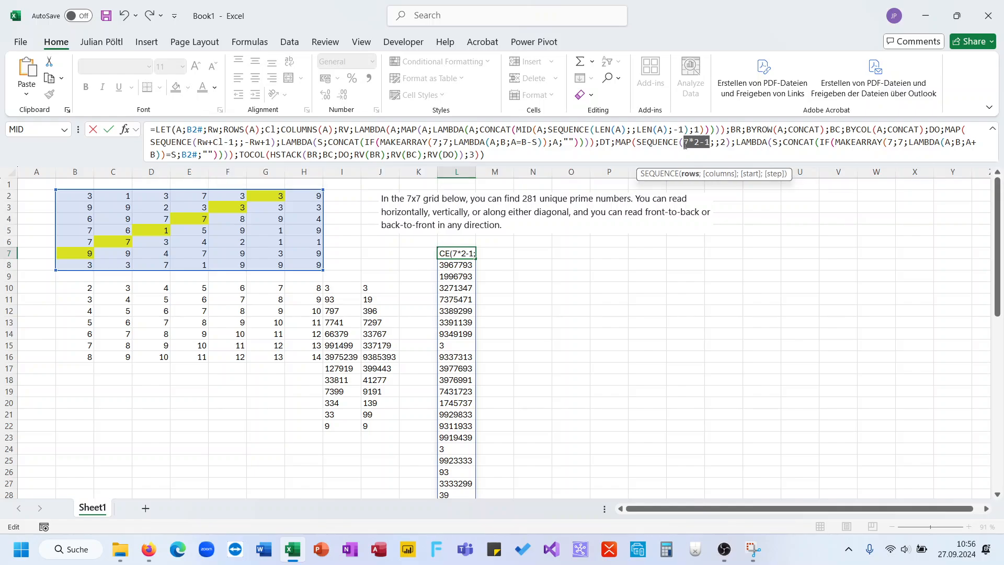
{"action": "type", "text": "w+C"}
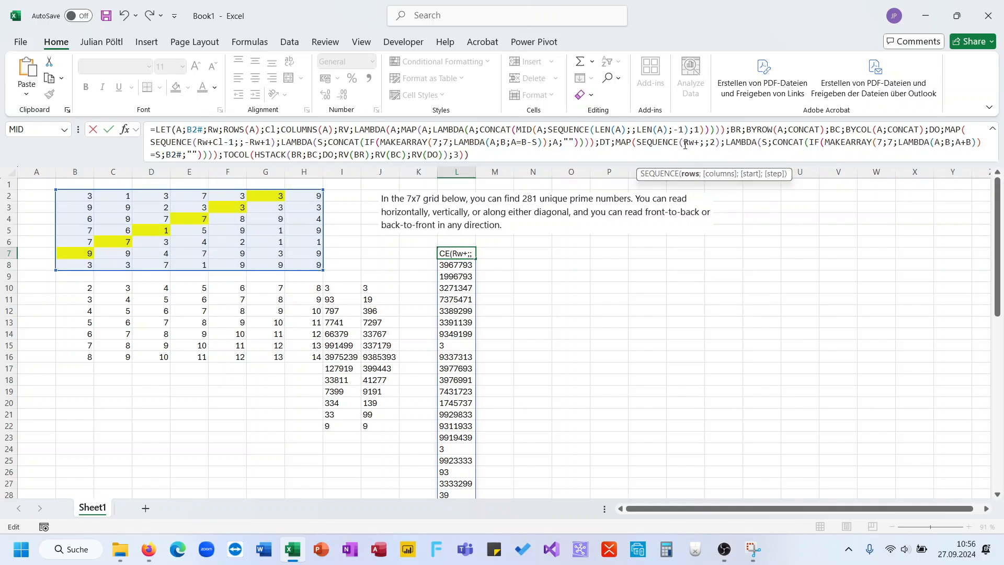
{"action": "type", "text": "l-1"}
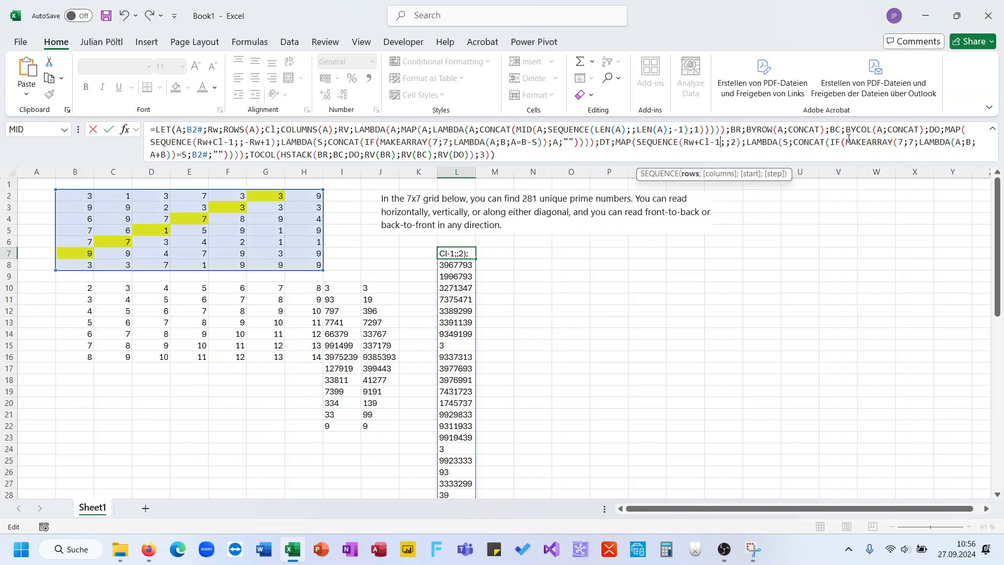
Step: Replace the hard-coded 7;7 dimensions in both the DO and DT MAKEARRAY functions with Rw;Cl
{"action": "double_click", "coordinate": [435, 142]}
{"action": "type", "text": "Rw"}
{"action": "double_click", "coordinate": [453, 142]}
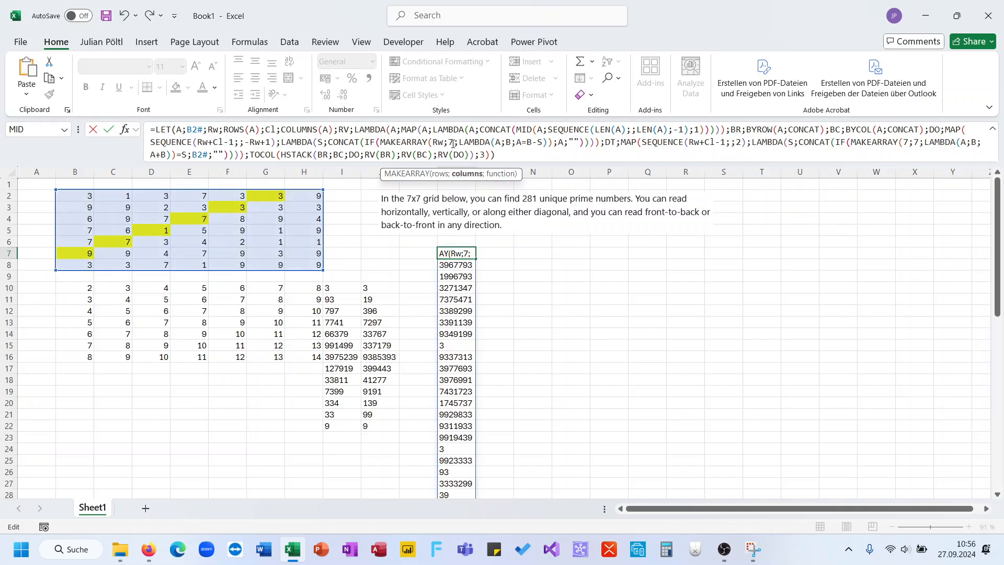
{"action": "type", "text": "Cl"}
{"action": "double_click", "coordinate": [911, 140]}
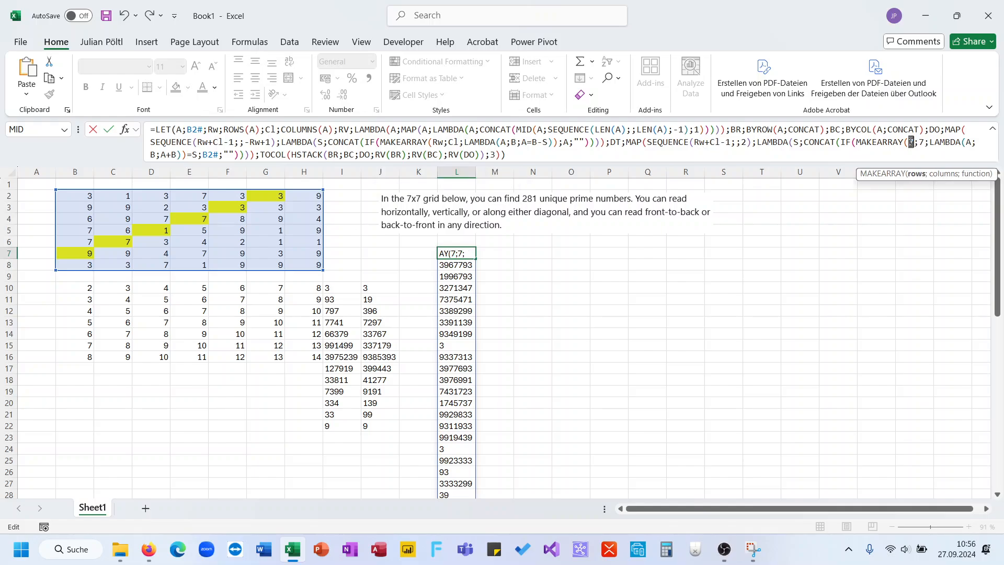
{"action": "type", "text": "Rw"}
{"action": "double_click", "coordinate": [929, 142]}
{"action": "type", "text": "Cl"}
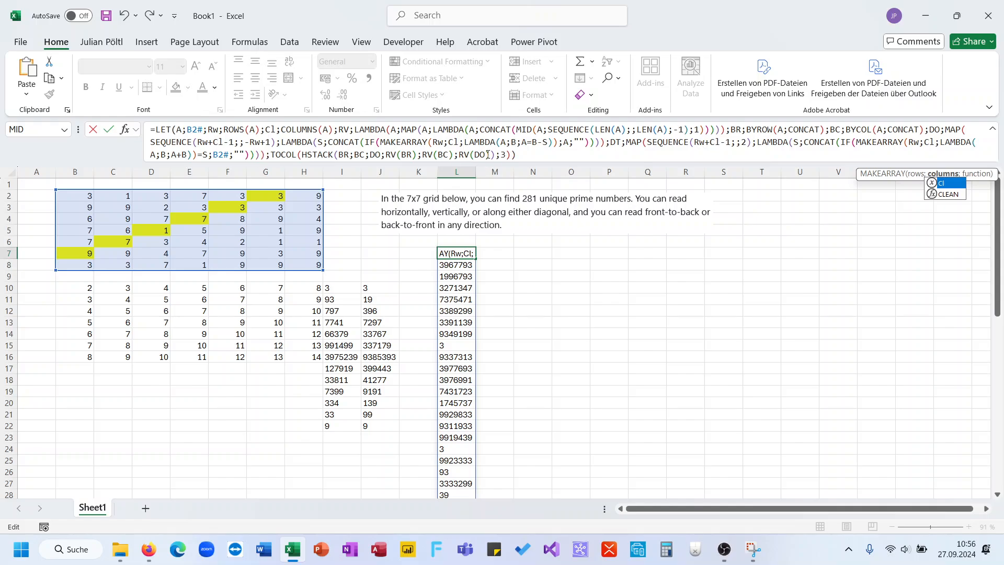
Step: Add DT after DO and RV(DT) after RV(DO) in the HSTACK arguments of the L7 formula
{"action": "left_click", "coordinate": [386, 155]}
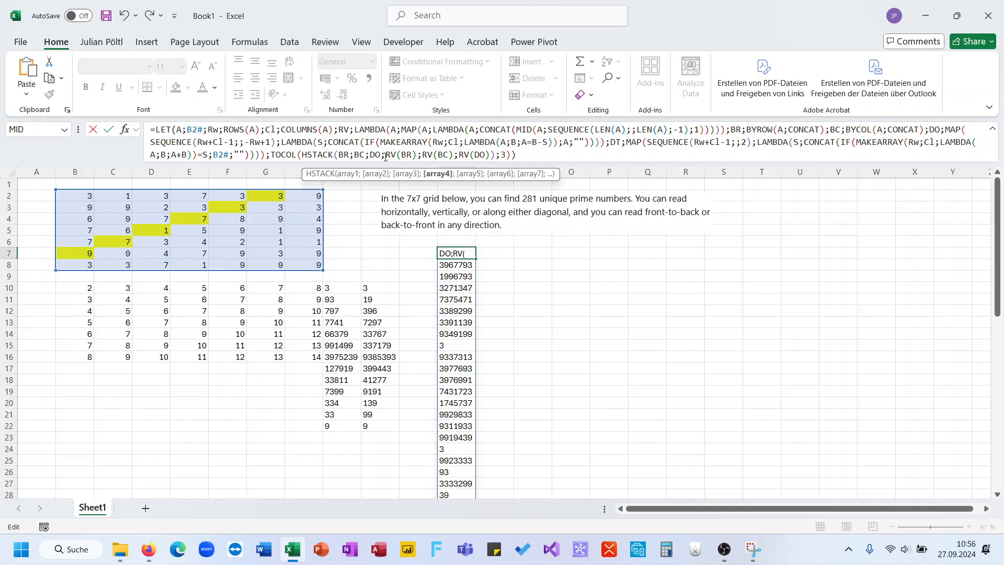
{"action": "type", "text": ";D"}
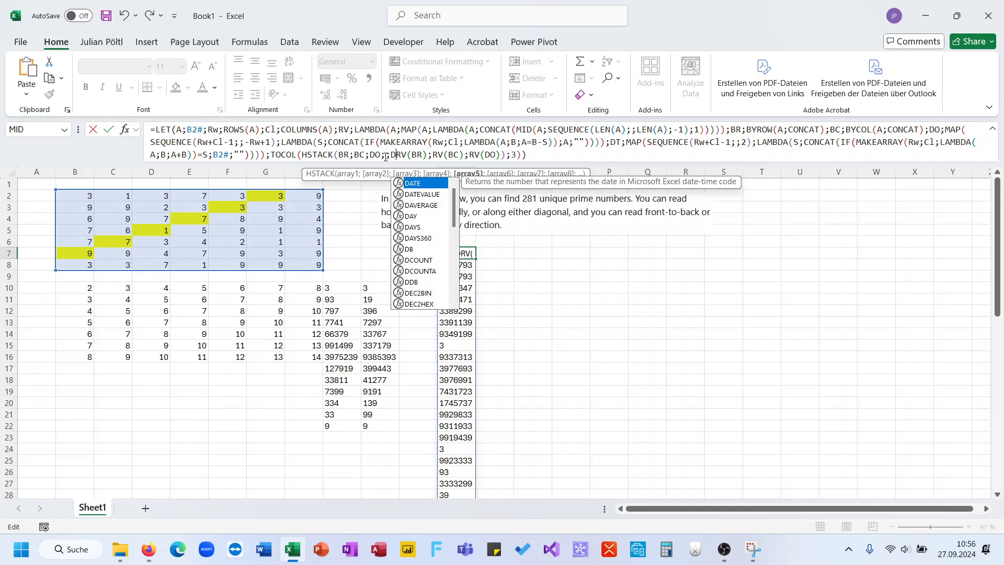
{"action": "type", "text": "T;"}
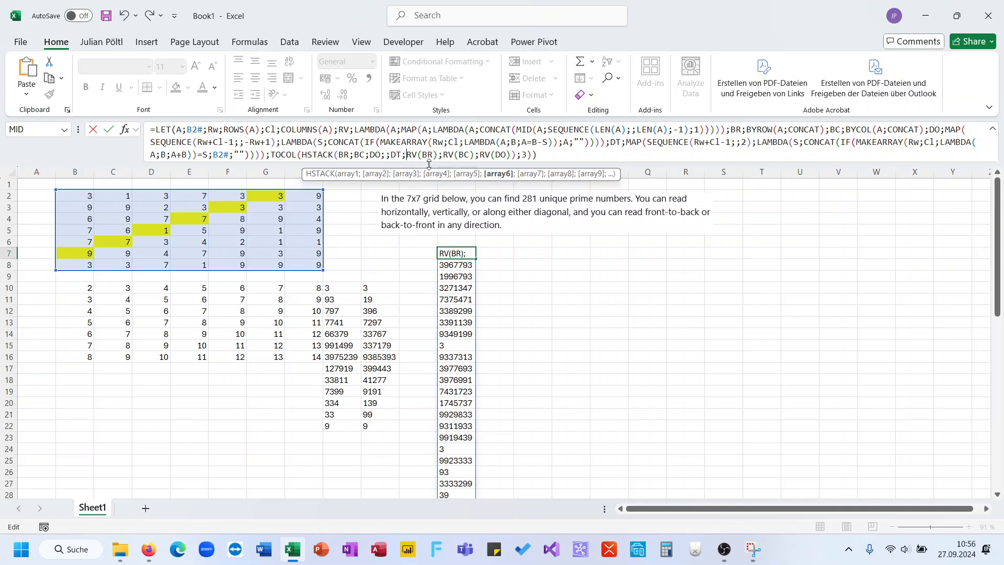
{"action": "left_click", "coordinate": [510, 156]}
{"action": "type", "text": ";R"}
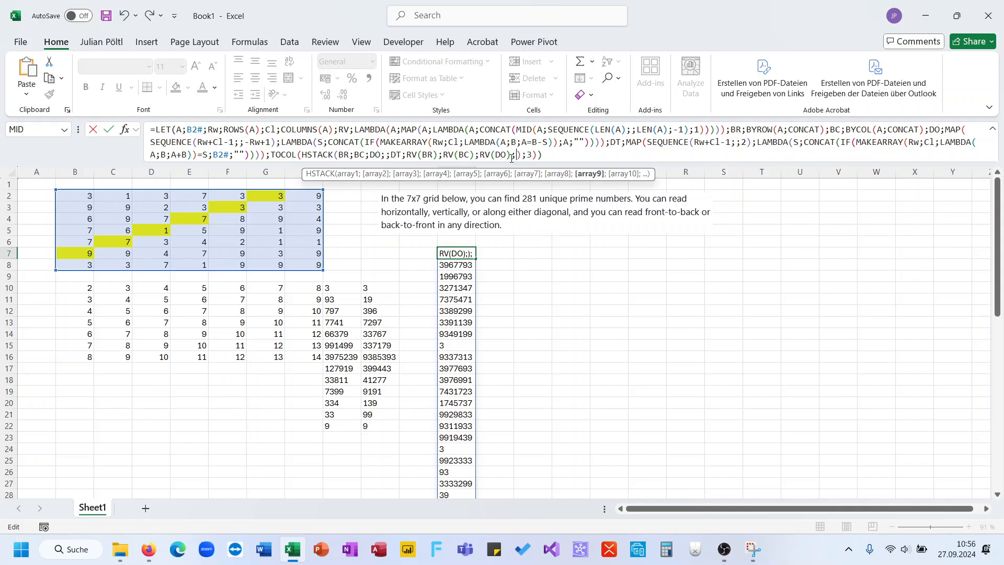
{"action": "type", "text": "V(Dt)"}
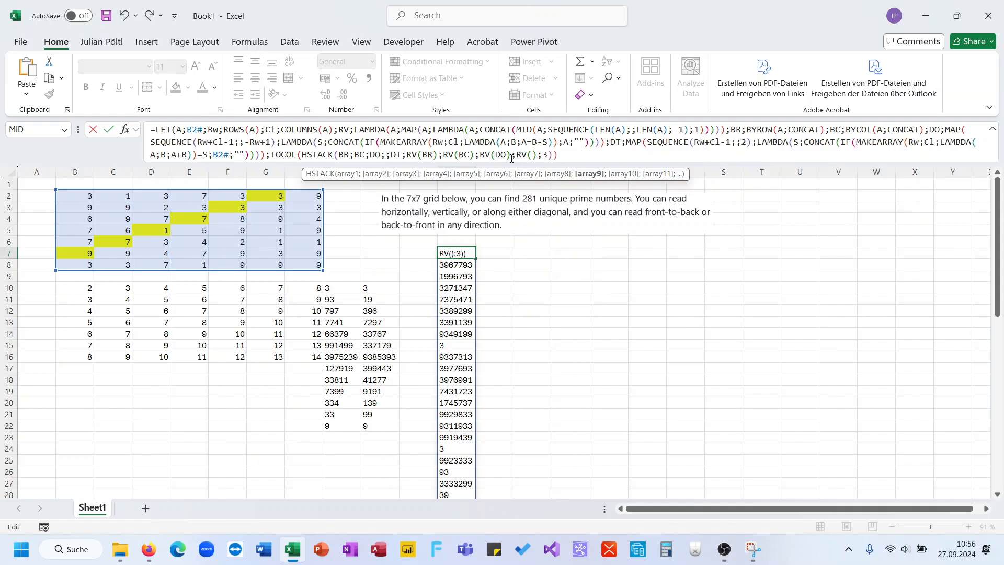
{"action": "key", "text": "Return"}
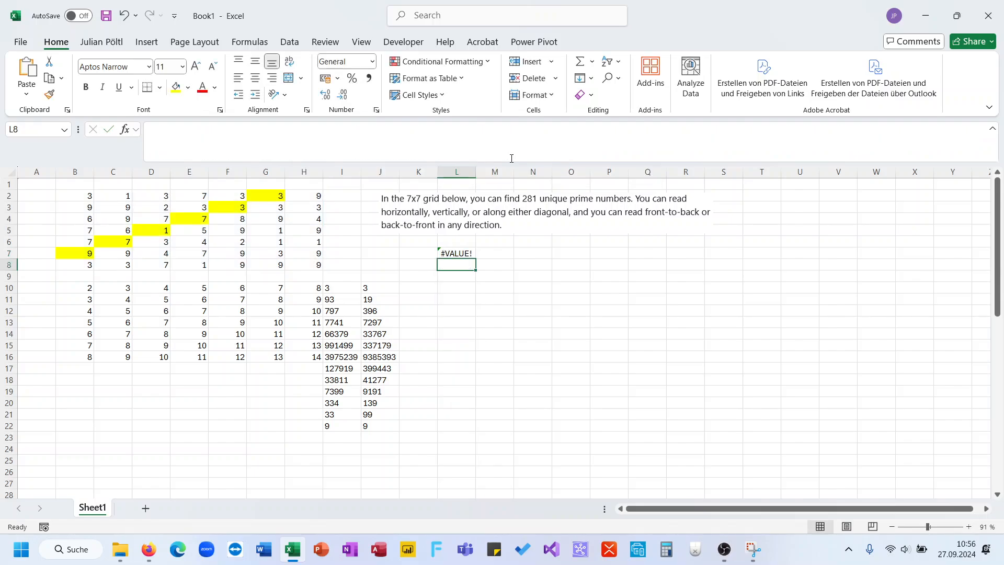
Step: Replace the B2# reference inside the DT definition of the L7 formula with the variable A
{"action": "key", "text": "Up"}
{"action": "left_click", "coordinate": [512, 158]}
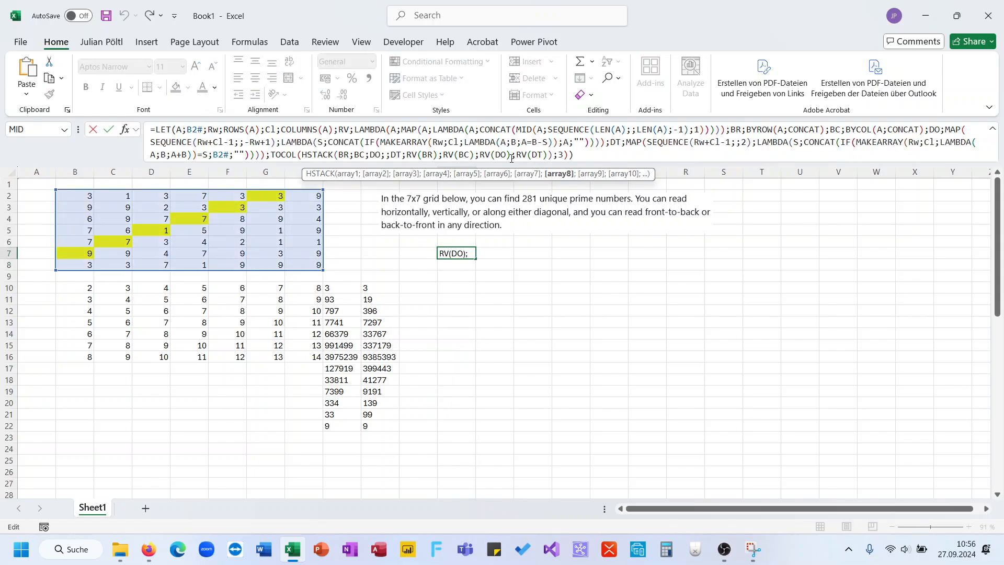
{"action": "double_click", "coordinate": [222, 158]}
{"action": "type", "text": "A"}
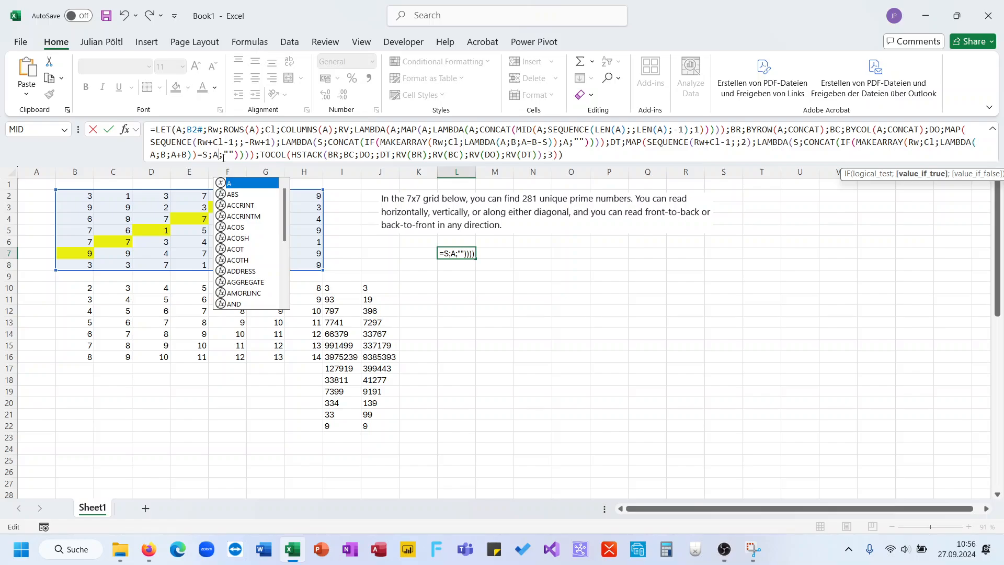
{"action": "key", "text": "ctrl+Return"}
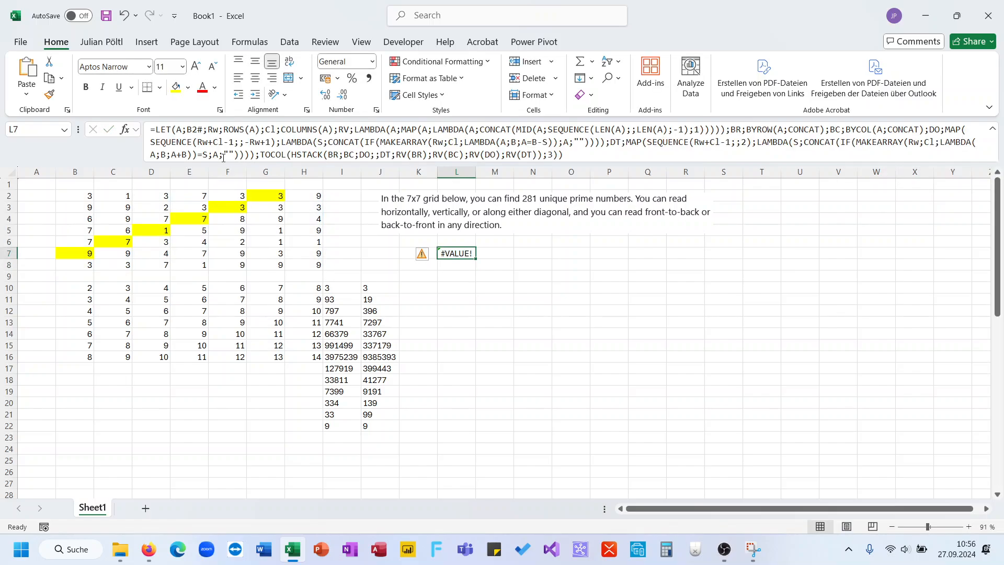
Step: Assign the TOCOL expression to a variable T and make the L7 formula return only DT as a test
{"action": "left_click", "coordinate": [720, 142]}
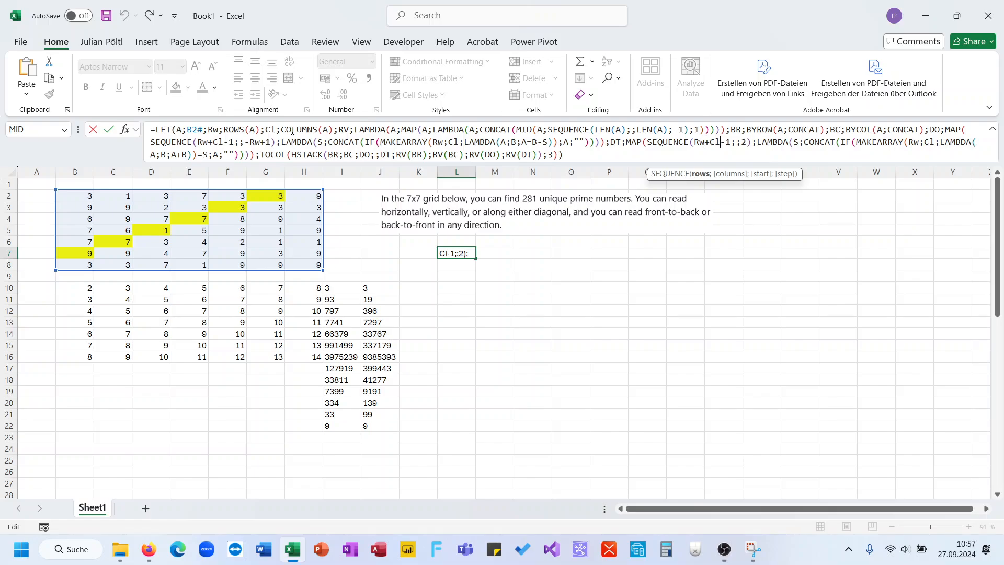
{"action": "left_click", "coordinate": [261, 156]}
{"action": "type", "text": "T;"}
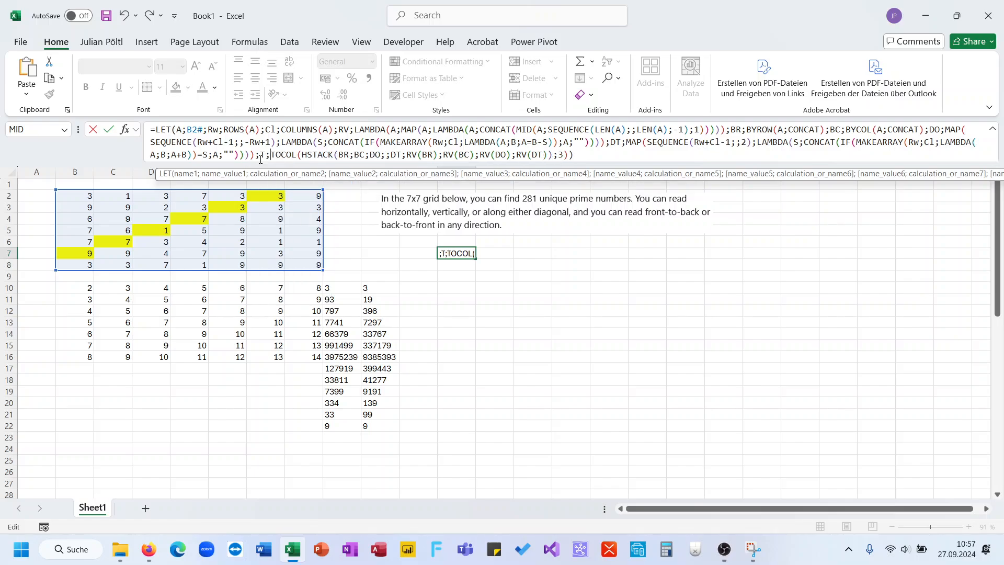
{"action": "left_click", "coordinate": [601, 154]}
{"action": "key", "text": "BackSpace"}
{"action": "type", "text": ";"}
{"action": "type", "text": "DT)"}
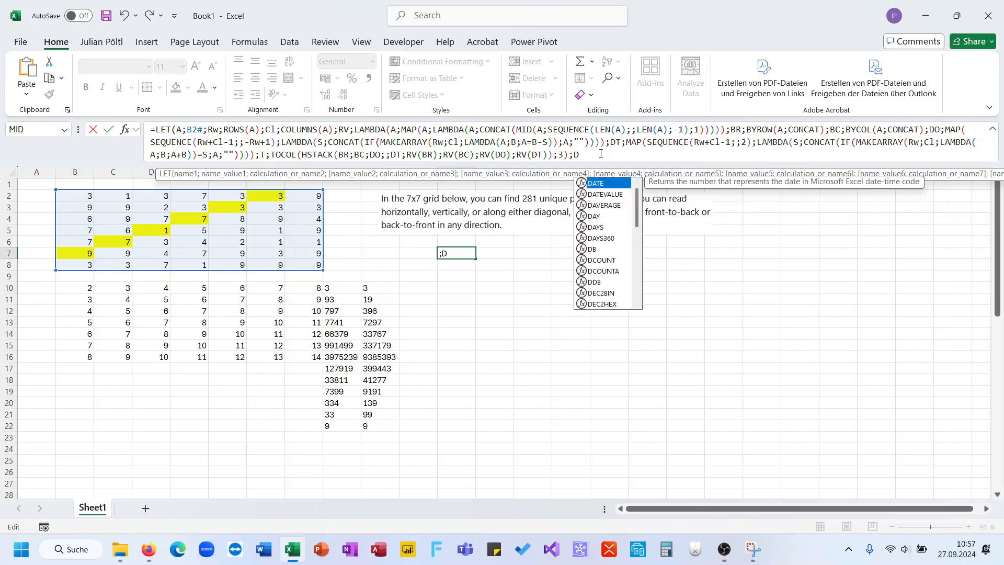
{"action": "key", "text": "Return"}
{"action": "key", "text": "Up"}
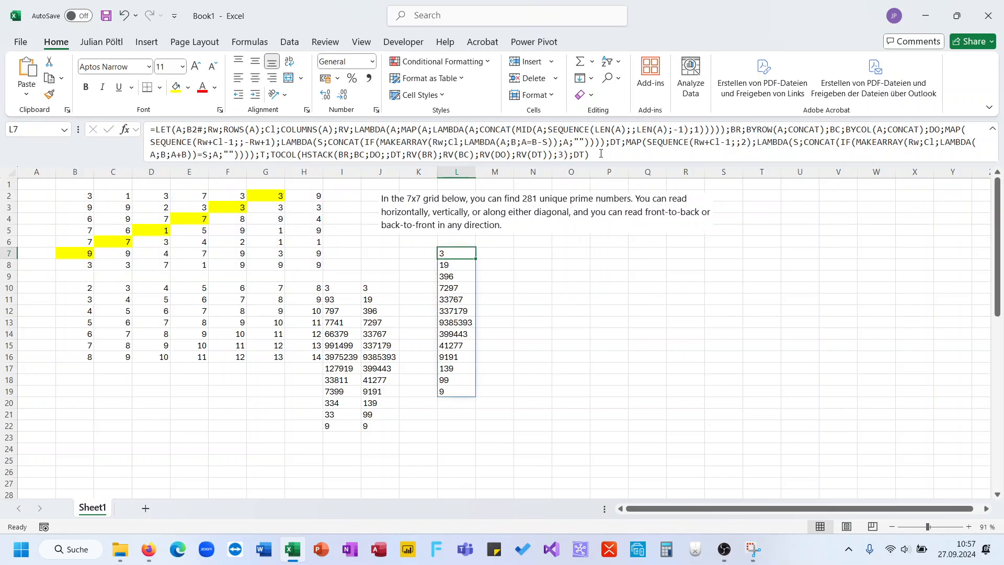
Step: Try returning RV(DT) from the L7 formula, and undo both test outputs so TOCOL is the final calculation again
{"action": "double_click", "coordinate": [580, 156]}
{"action": "type", "text": "RV("}
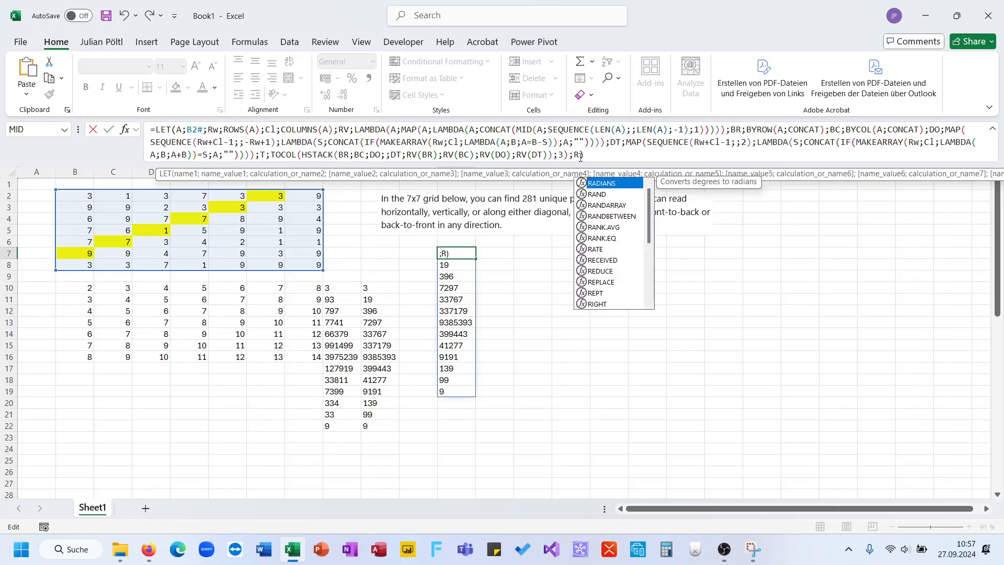
{"action": "type", "text": "DT)"}
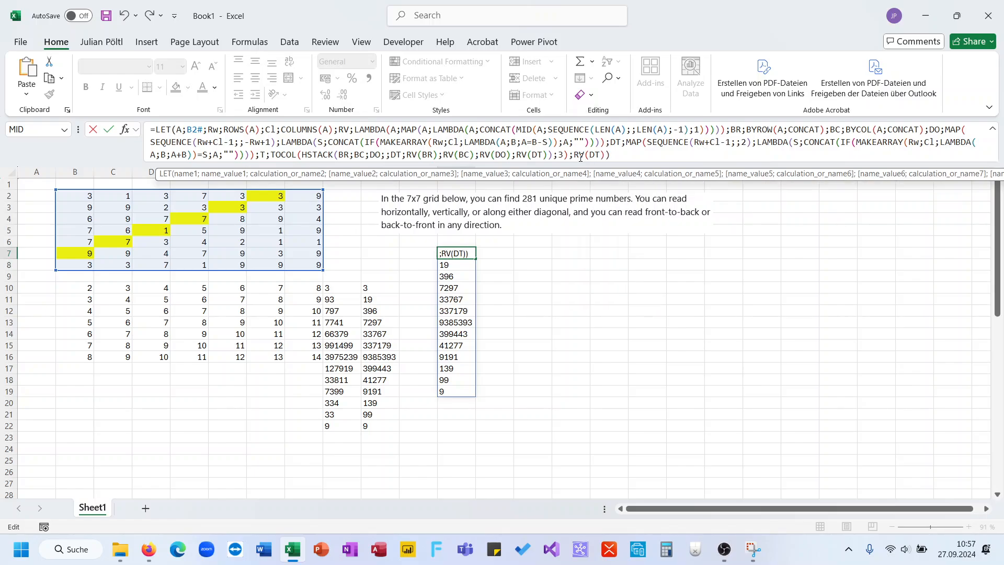
{"action": "key", "text": "Return"}
{"action": "key", "text": "ctrl+z"}
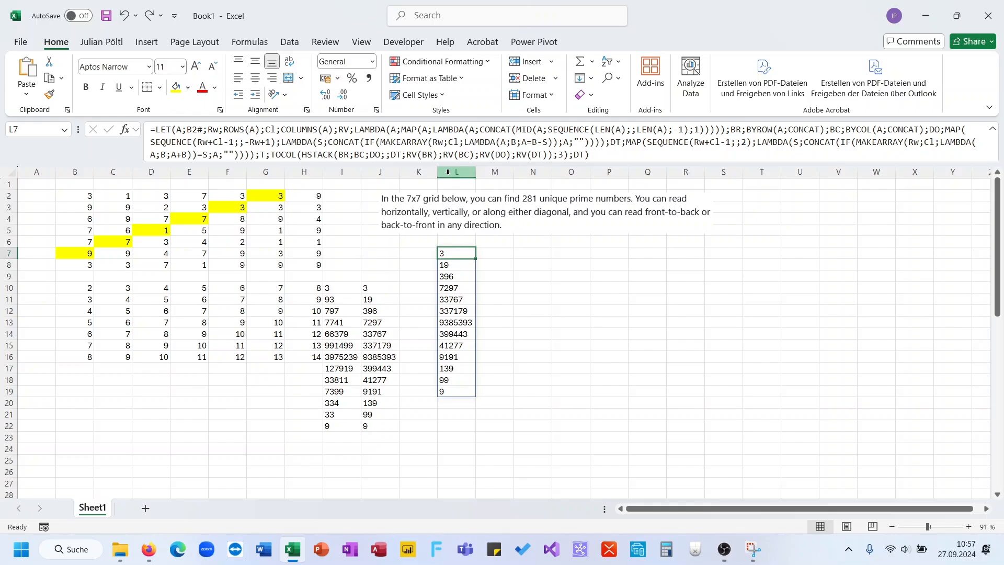
{"action": "key", "text": "ctrl+z"}
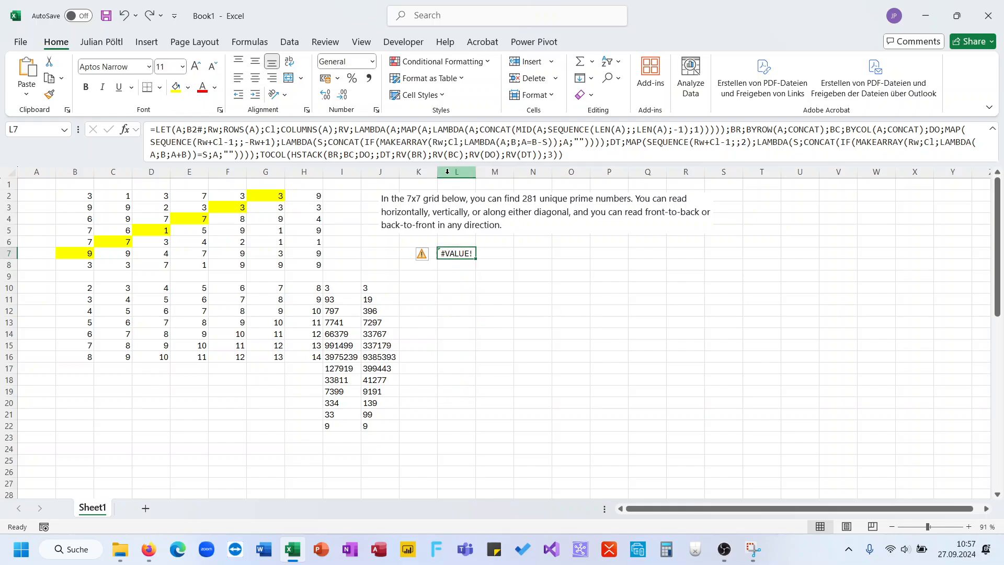
Step: Remove the surplus semicolon between DO and DT in the HSTACK arguments of the L7 formula
{"action": "left_click", "coordinate": [381, 154]}
{"action": "key", "text": "BackSpace"}
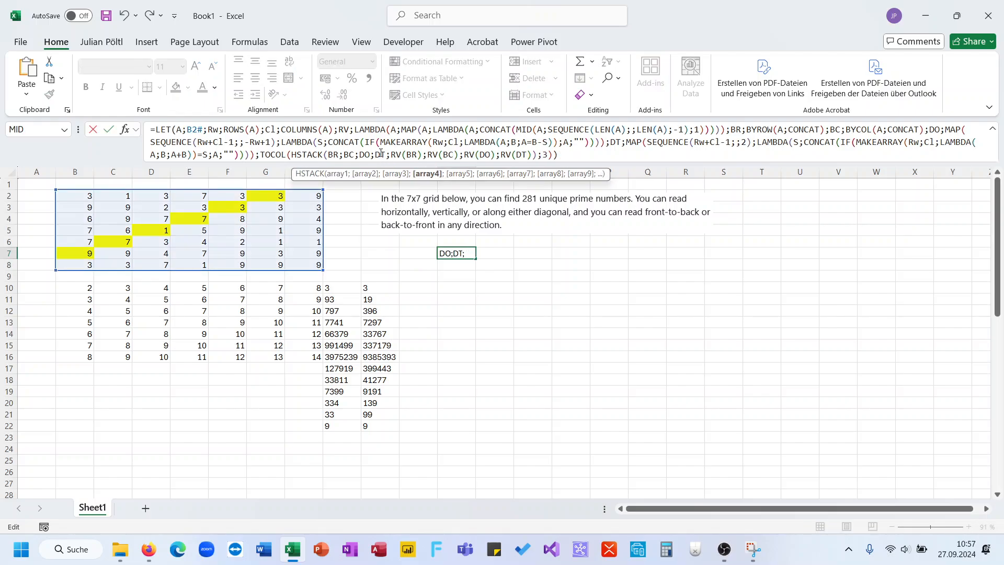
{"action": "key", "text": "Return"}
{"action": "key", "text": "Up"}
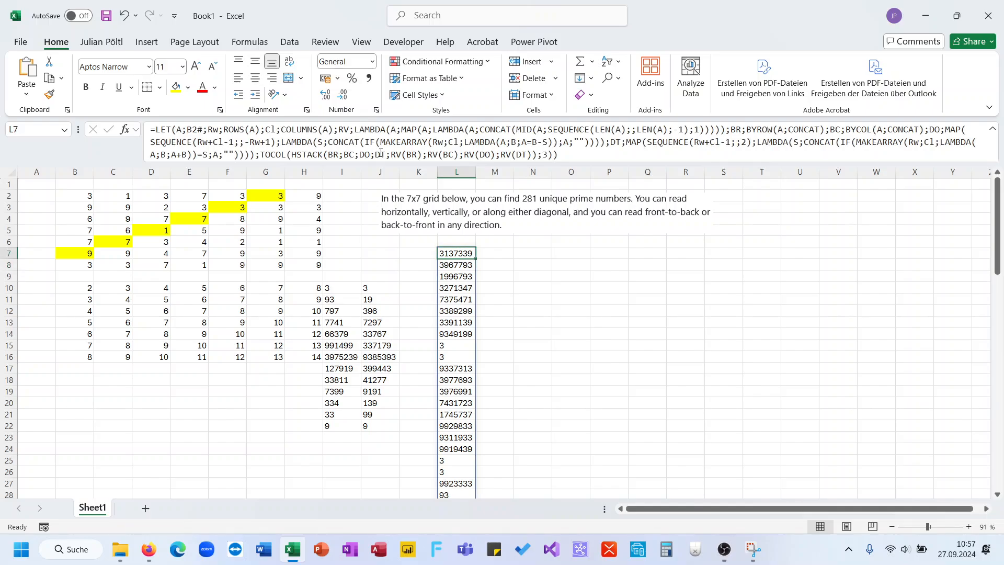
Step: Examine the extent of the combined number list in column L, and return to cell L7
{"action": "key", "text": "ctrl+shift+Down"}
{"action": "key", "text": "ctrl+Up"}
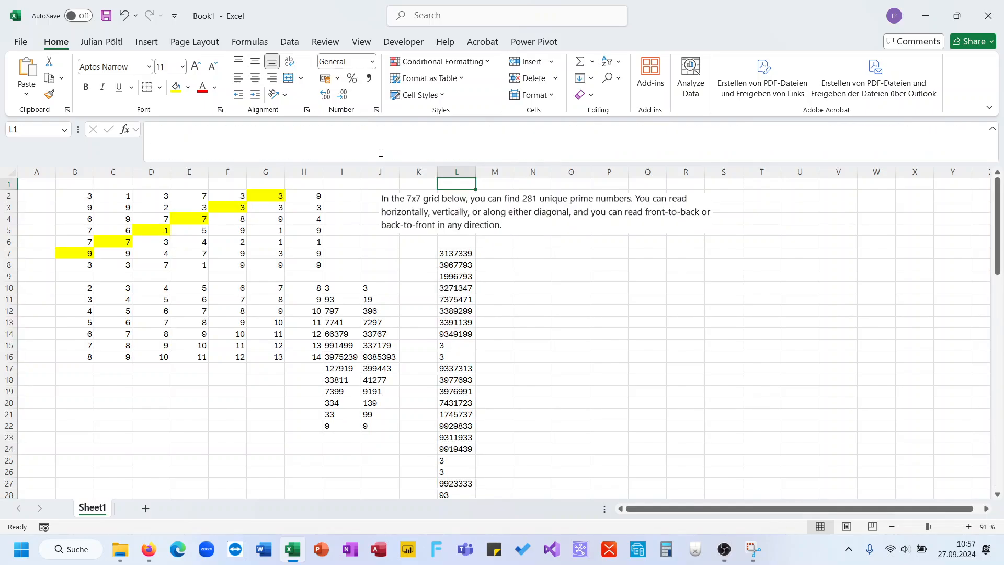
{"action": "key", "text": "Down"}
{"action": "key", "text": "Down"}
{"action": "key", "text": "Down"}
{"action": "key", "text": "Down"}
{"action": "key", "text": "Down"}
{"action": "key", "text": "Down"}
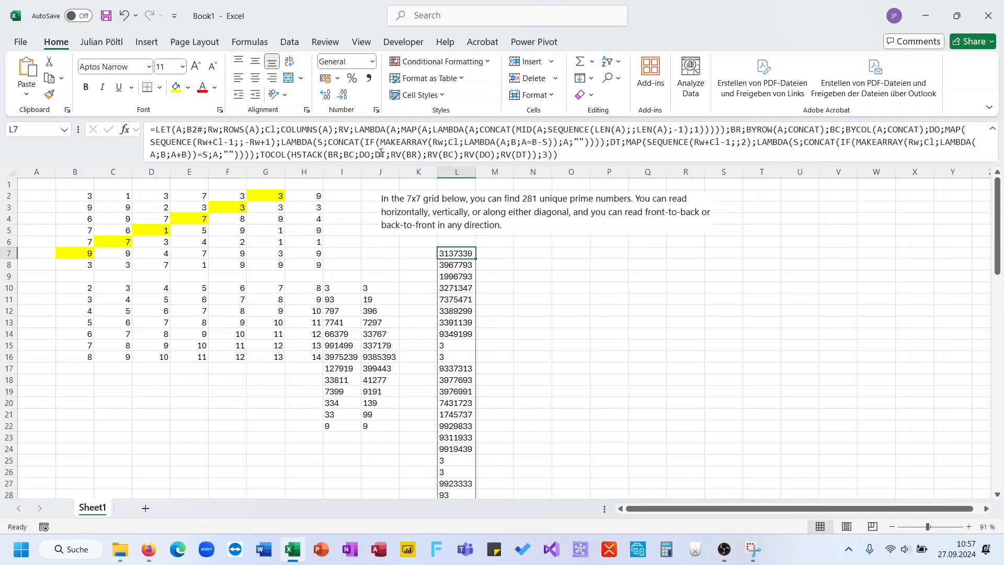
Step: Enter 4 and 13 in cells N7 and O7, and 4 and 7 in cells N8 and O8
{"action": "left_click", "coordinate": [529, 251]}
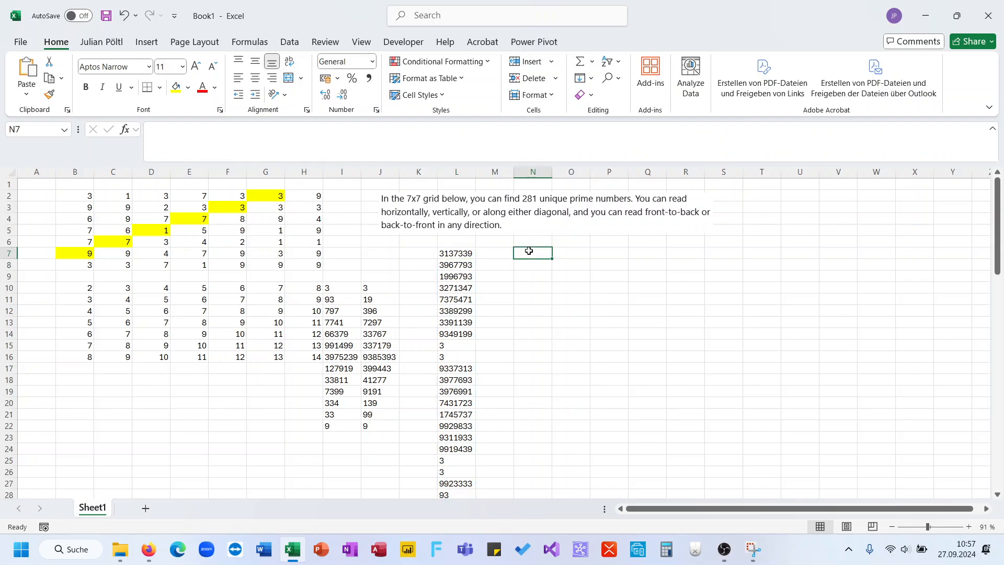
{"action": "type", "text": "4"}
{"action": "key", "text": "Return"}
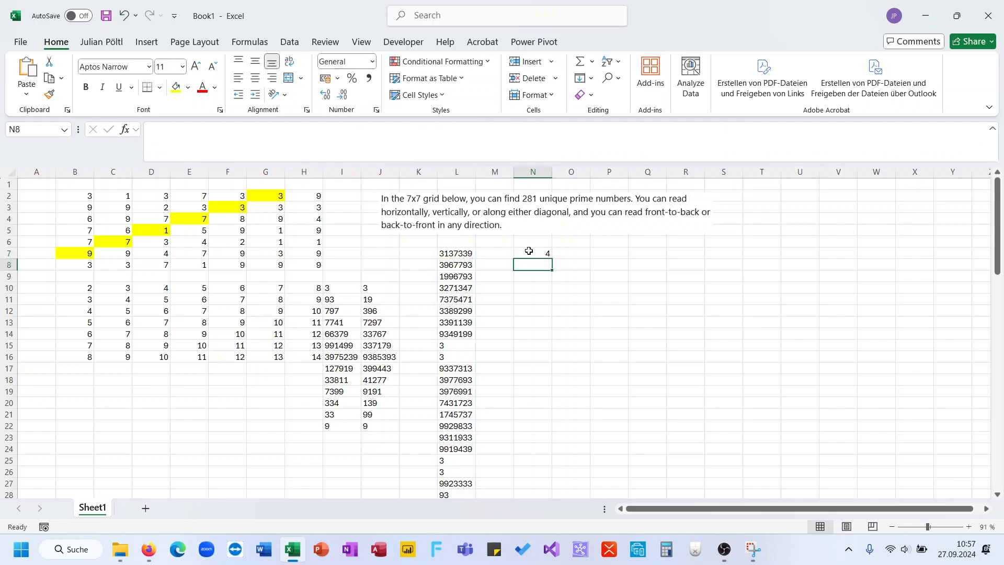
{"action": "key", "text": "Up"}
{"action": "key", "text": "Right"}
{"action": "type", "text": "13"}
{"action": "key", "text": "Return"}
{"action": "key", "text": "Left"}
{"action": "type", "text": "4"}
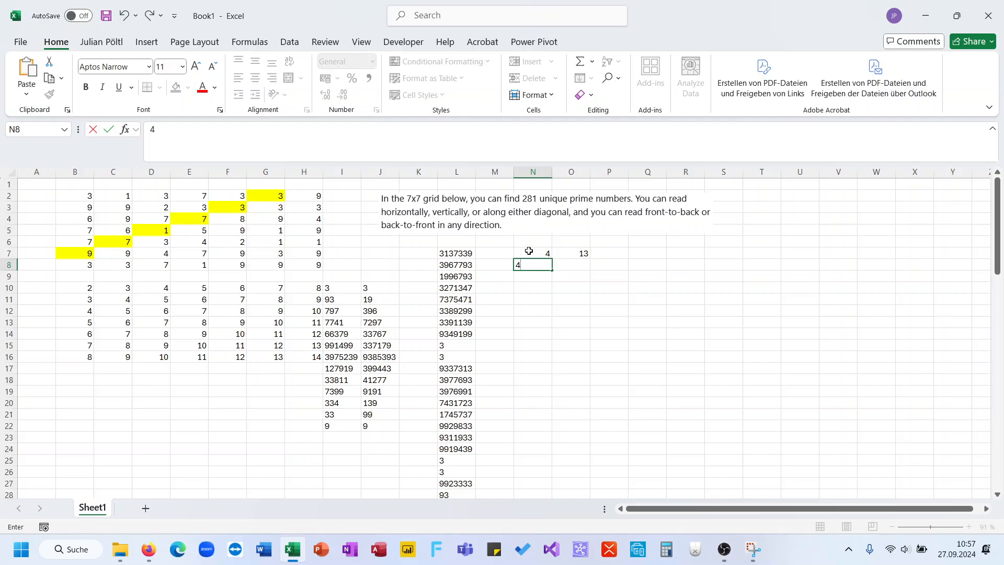
{"action": "key", "text": "Tab"}
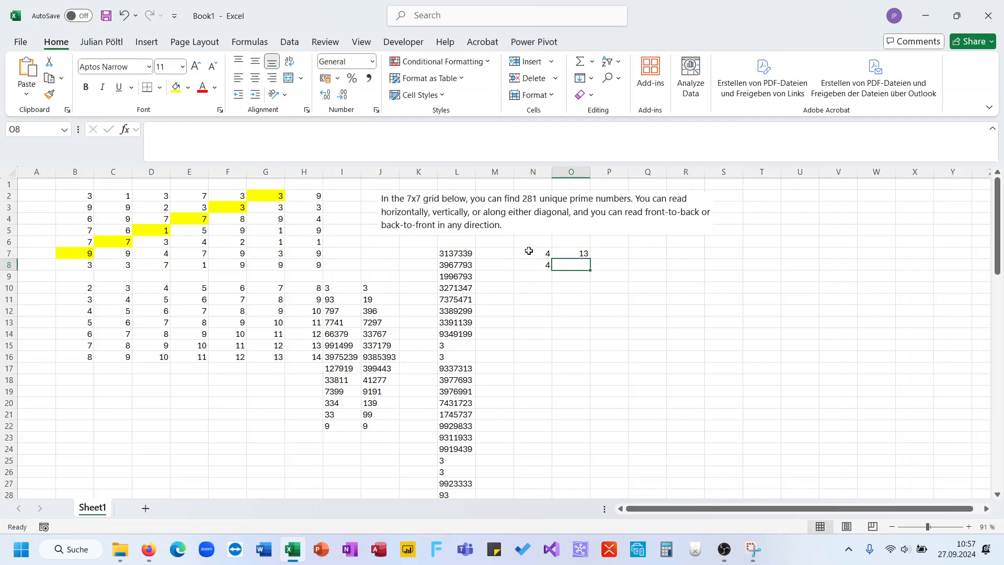
{"action": "type", "text": "7"}
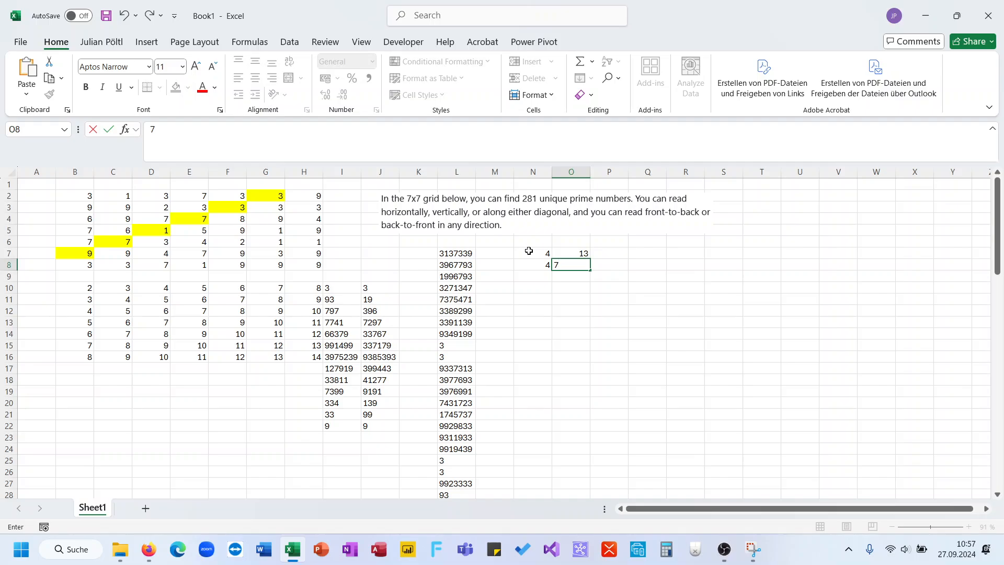
{"action": "key", "text": "Tab"}
Step: Calculate the expected number of strings in P7 with the formula =N7*O7+N8+O8
{"action": "left_click", "coordinate": [595, 253]}
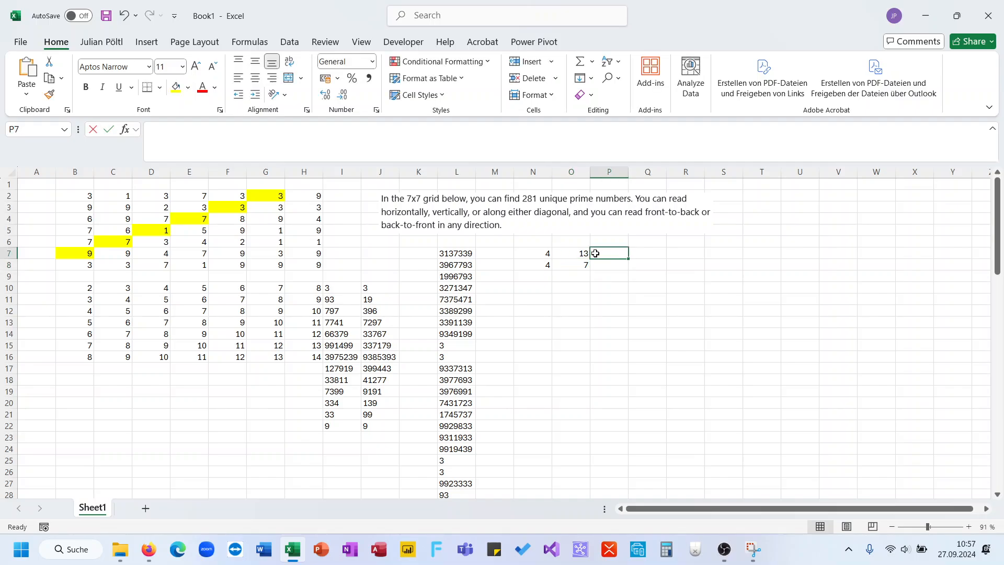
{"action": "type", "text": "="}
{"action": "left_click", "coordinate": [541, 253]}
{"action": "type", "text": "*"}
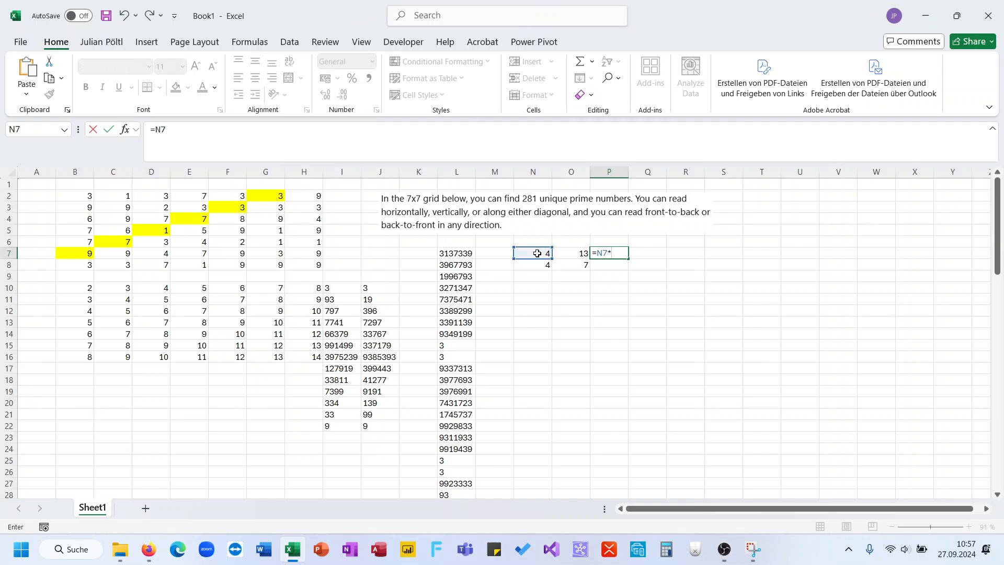
{"action": "left_click", "coordinate": [582, 259]}
{"action": "type", "text": "+"}
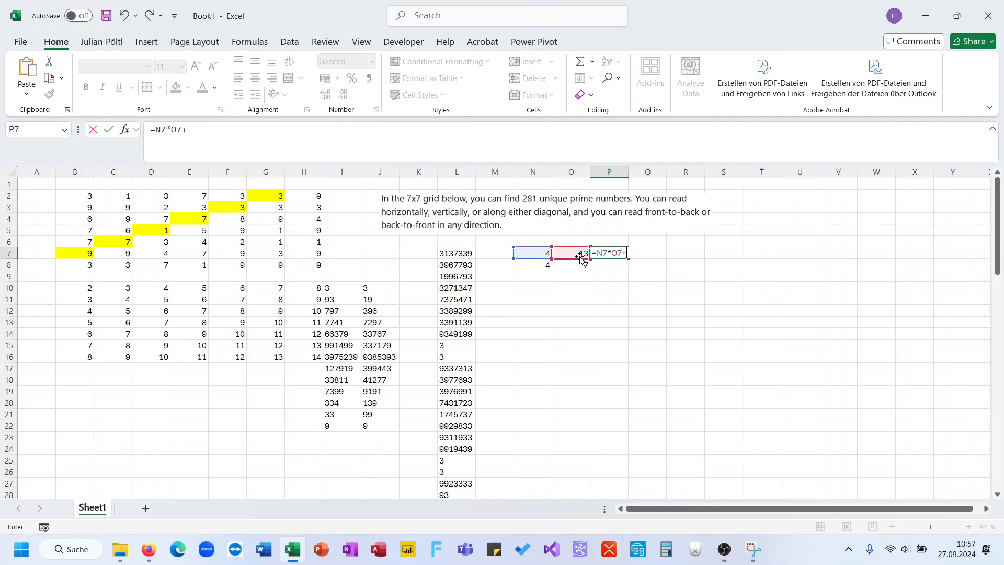
{"action": "left_click", "coordinate": [544, 265]}
{"action": "type", "text": "+"}
{"action": "left_click", "coordinate": [566, 264]}
{"action": "key", "text": "Return"}
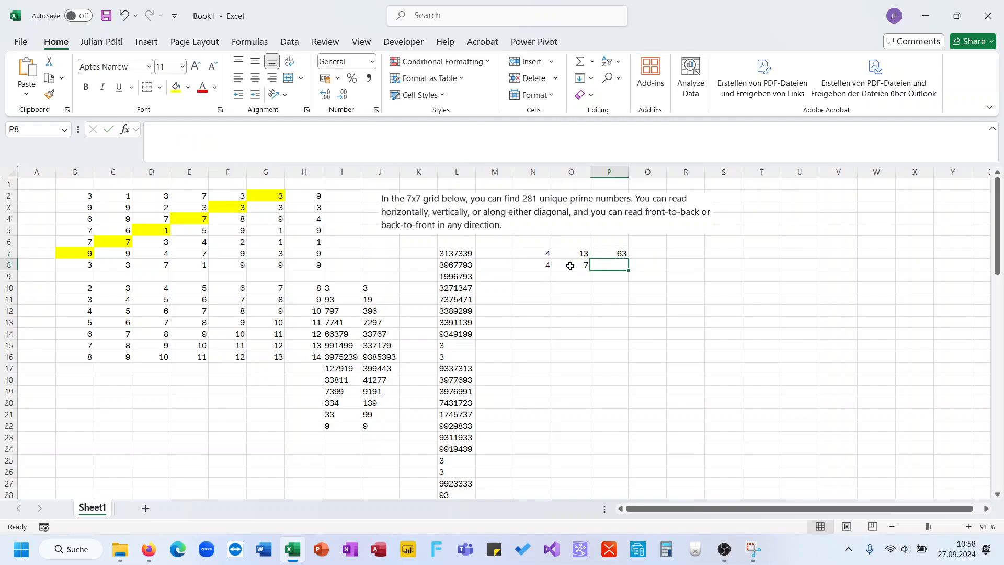
{"action": "key", "text": "Up"}
Step: Examine the extent of the combined number list in column L and the grid's first column, B2:B8
{"action": "left_click", "coordinate": [446, 256]}
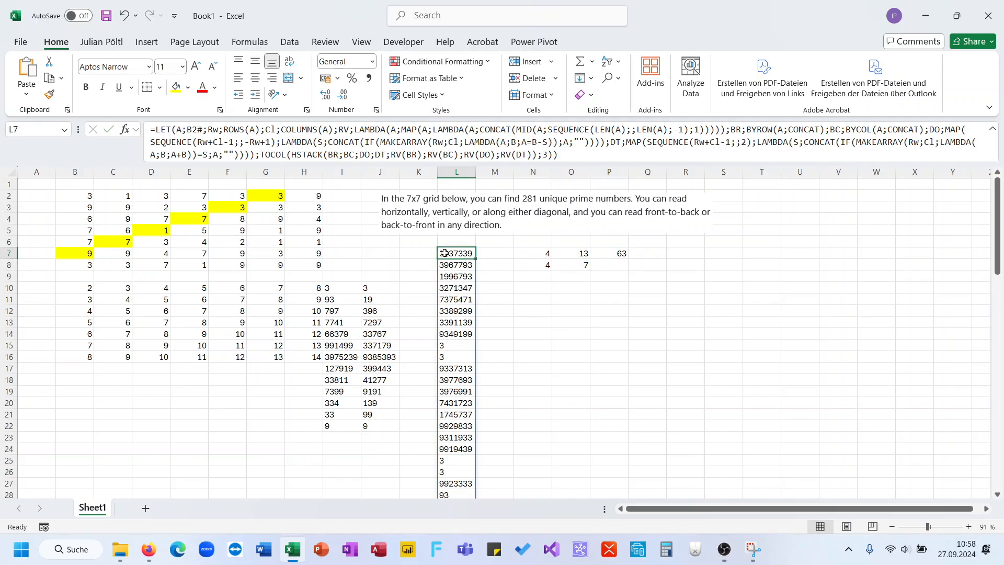
{"action": "key", "text": "ctrl+shift+Down"}
{"action": "key", "text": "ctrl+Up"}
{"action": "left_click", "coordinate": [445, 253]}
{"action": "left_click", "coordinate": [87, 253]}
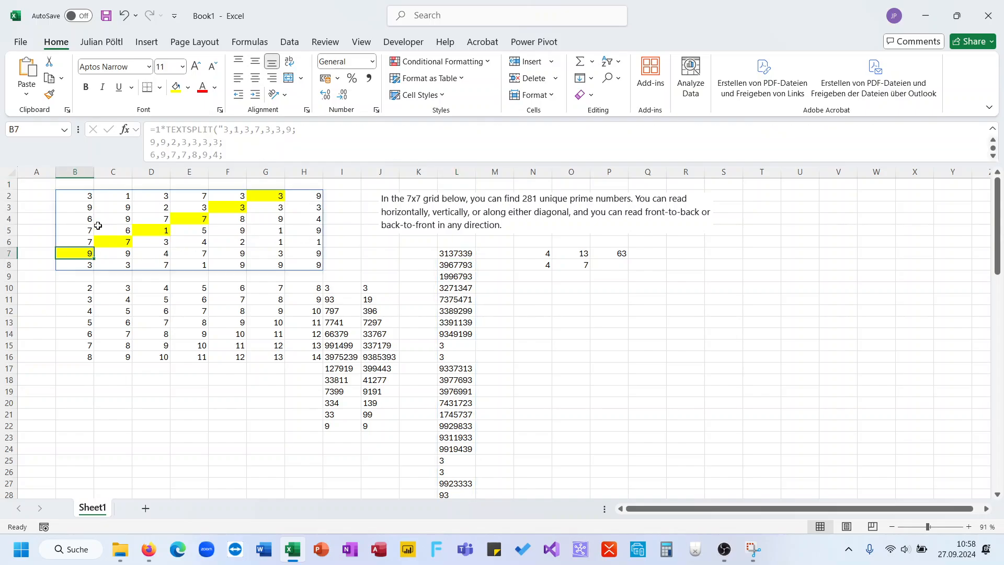
{"action": "mouse_move", "coordinate": [88, 199]}
{"action": "left_mouse_down"}
{"action": "mouse_move", "coordinate": [304, 198]}
{"action": "mouse_move", "coordinate": [92, 194]}
{"action": "mouse_move", "coordinate": [78, 263]}
{"action": "mouse_move", "coordinate": [86, 195]}
{"action": "left_mouse_up"}
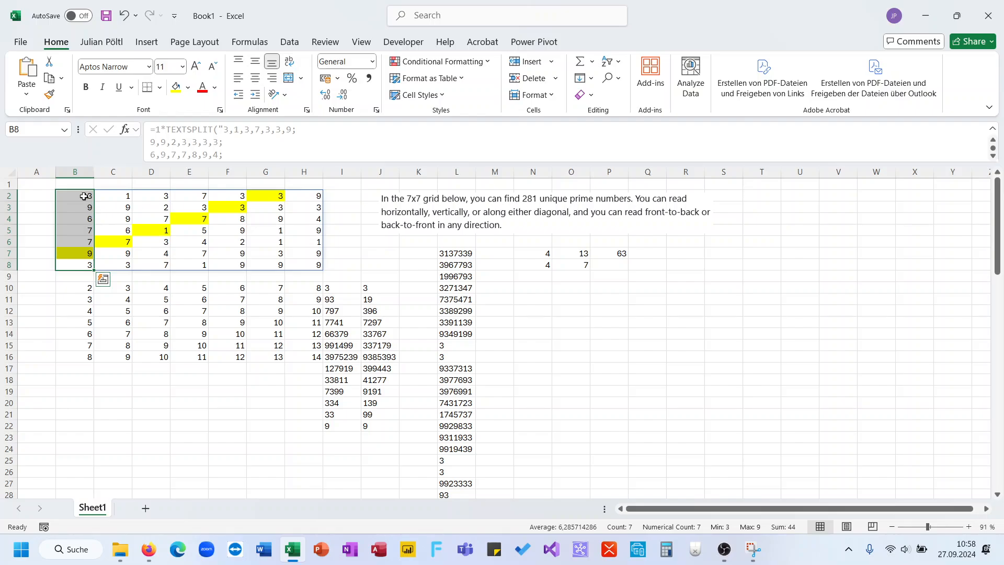
{"action": "left_click", "coordinate": [84, 196]}
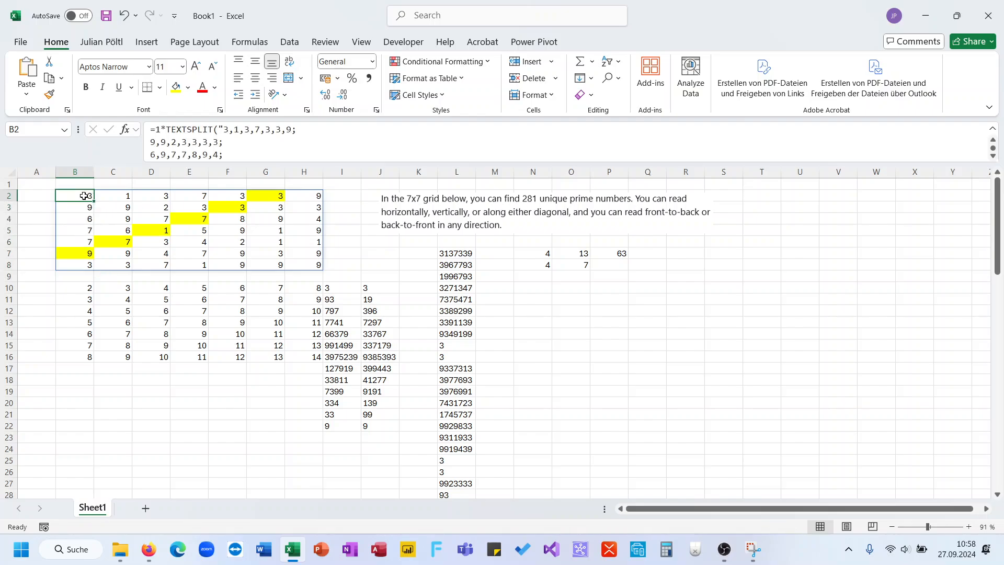
Step: Correct the formula in P7 to =N7*O7+N8*O8
{"action": "left_click", "coordinate": [598, 256]}
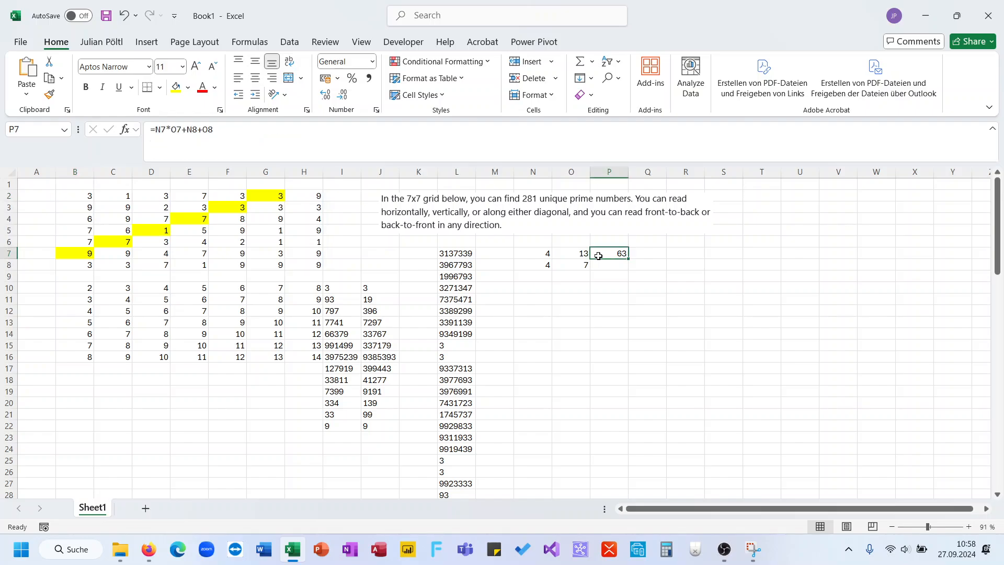
{"action": "double_click", "coordinate": [598, 255]}
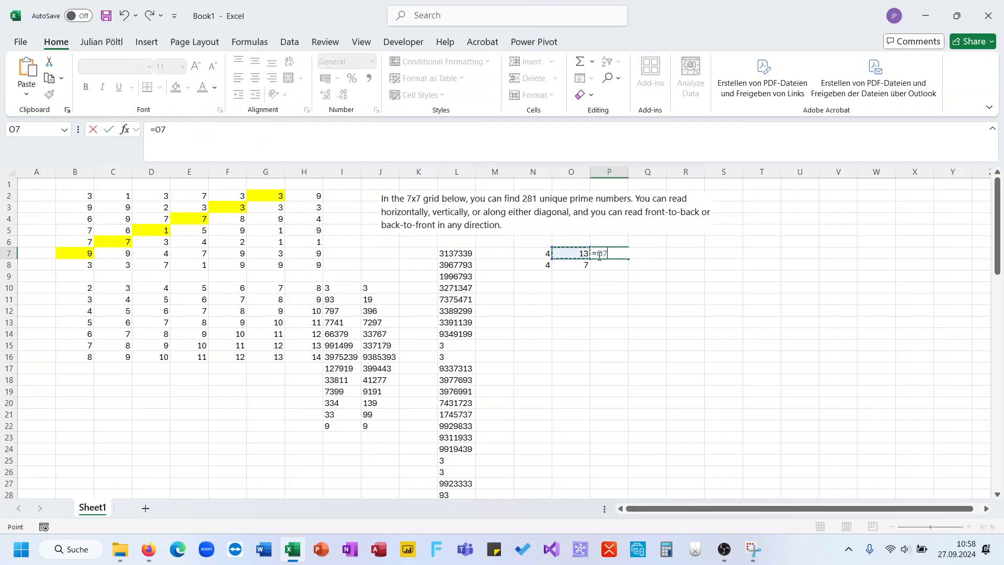
{"action": "key", "text": "Escape"}
{"action": "left_click", "coordinate": [202, 131]}
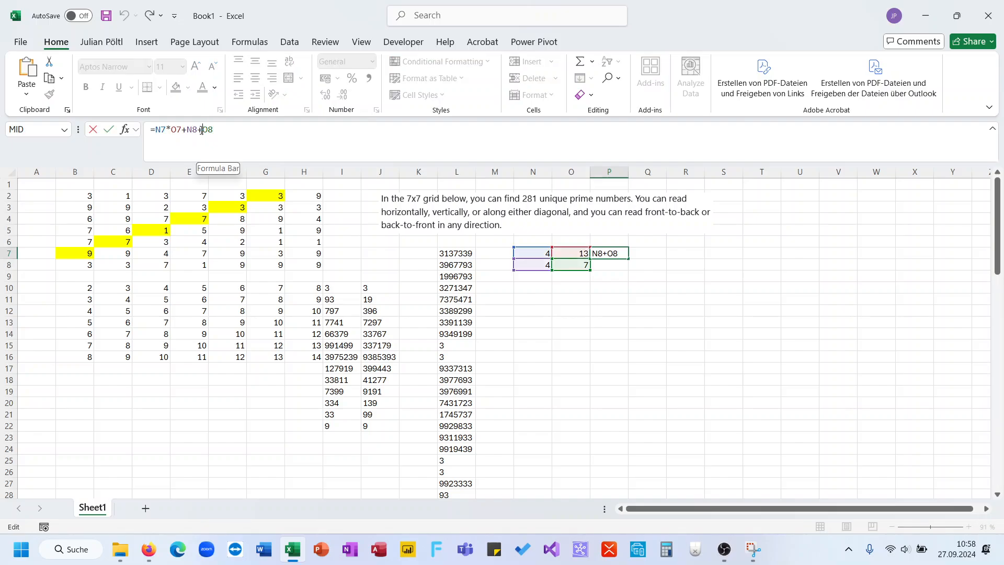
{"action": "key", "text": "BackSpace"}
{"action": "type", "text": "*"}
{"action": "key", "text": "Return"}
{"action": "key", "text": "Up"}
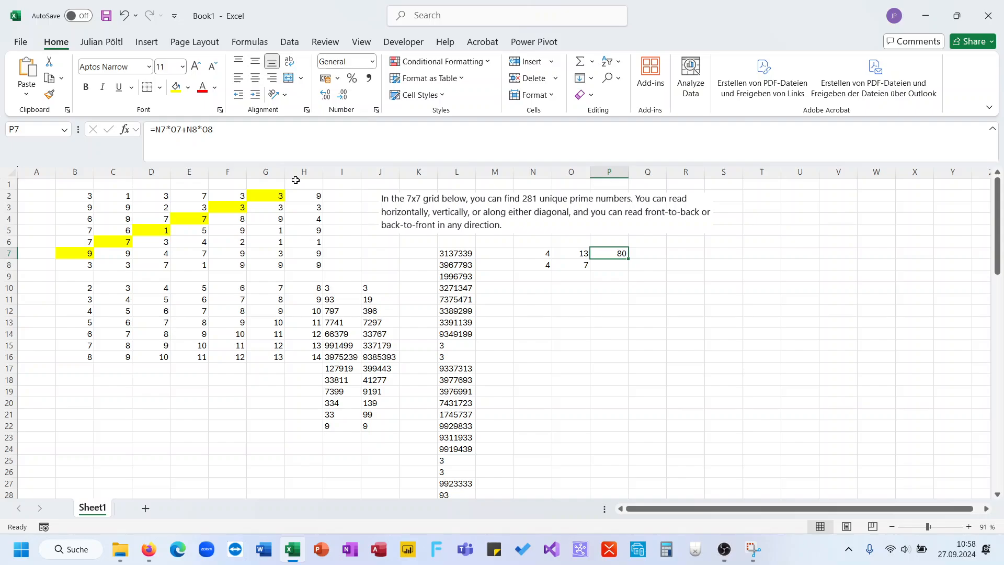
Step: Check the extent of the column L list, and clear the trial results in I9:J22 and the test calculation in N7:P8
{"action": "left_click", "coordinate": [441, 256]}
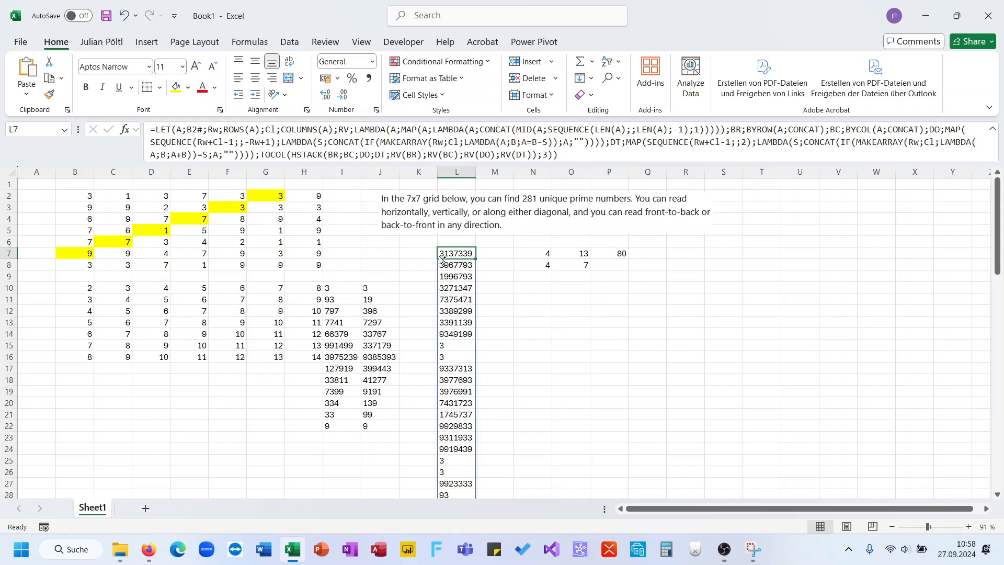
{"action": "key", "text": "ctrl+Down"}
{"action": "key", "text": "ctrl+Up"}
{"action": "left_click_drag", "start_coordinate": [347, 277], "coordinate": [365, 423]}
{"action": "key", "text": "Delete"}
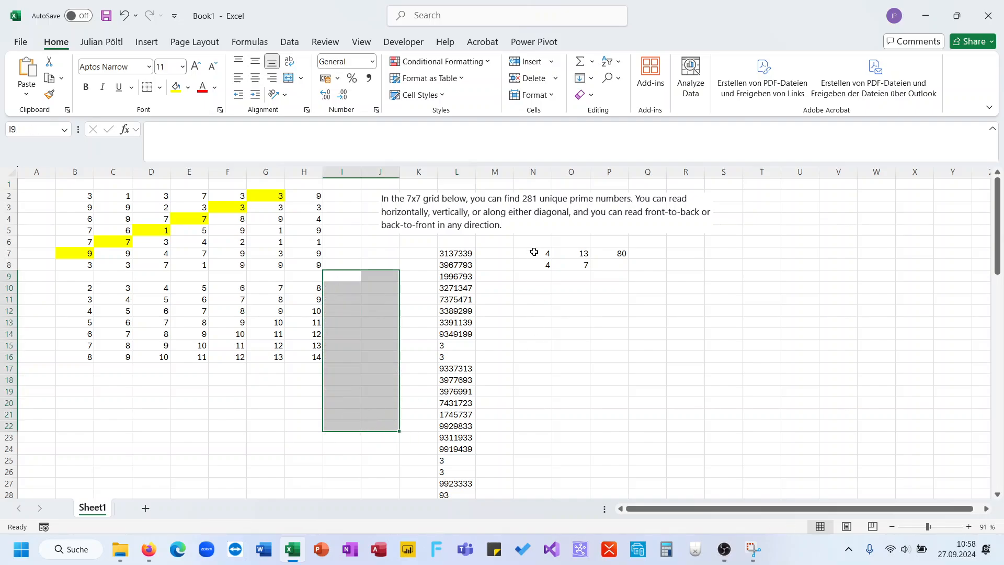
{"action": "left_click_drag", "start_coordinate": [534, 252], "coordinate": [625, 267]}
{"action": "key", "text": "BackSpace"}
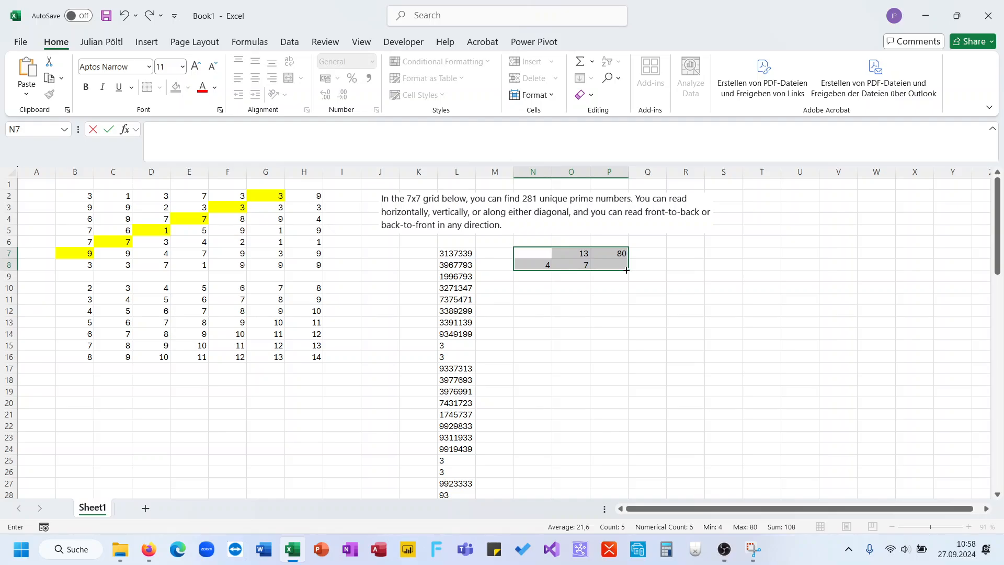
{"action": "key", "text": "Escape"}
{"action": "key", "text": "Delete"}
Step: Copy the first number of the list in L7 into N7 as a plain value
{"action": "left_click", "coordinate": [456, 254]}
{"action": "key", "text": "ctrl+c"}
{"action": "left_click", "coordinate": [525, 253]}
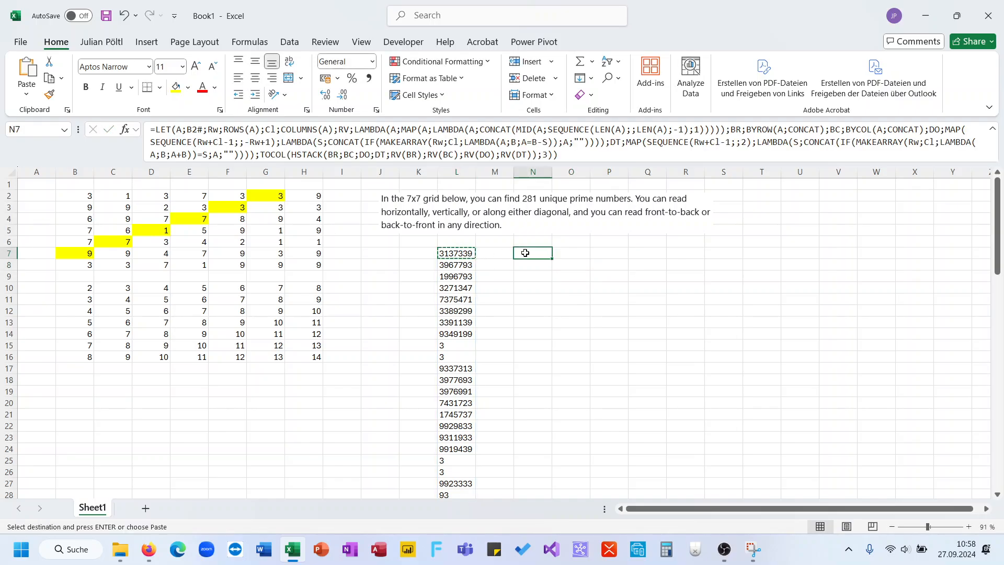
{"action": "key", "text": "ctrl+v"}
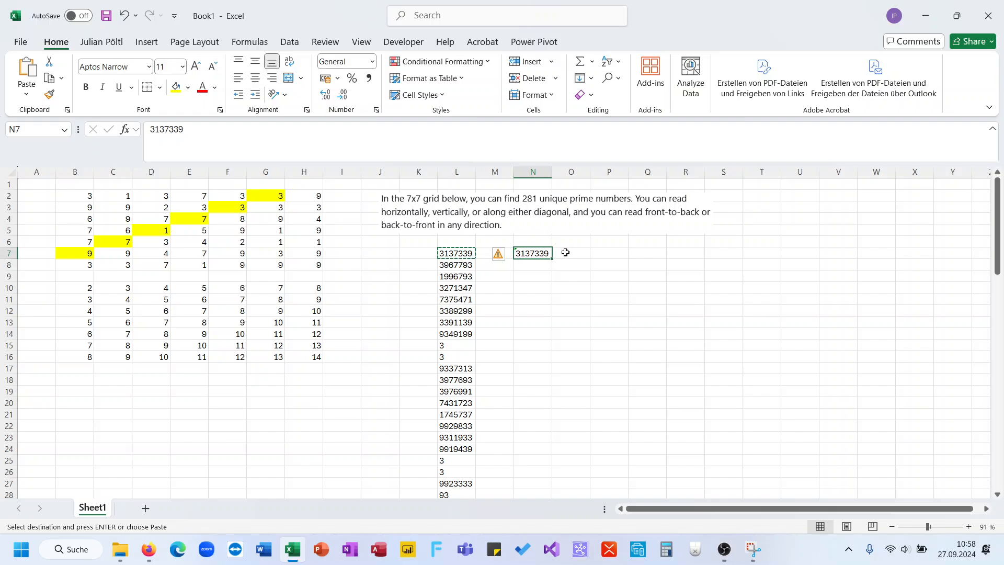
Step: Enter the sample substrings 3, 31, 313 and 339 in N8:N11, and delete them again
{"action": "left_click", "coordinate": [536, 265]}
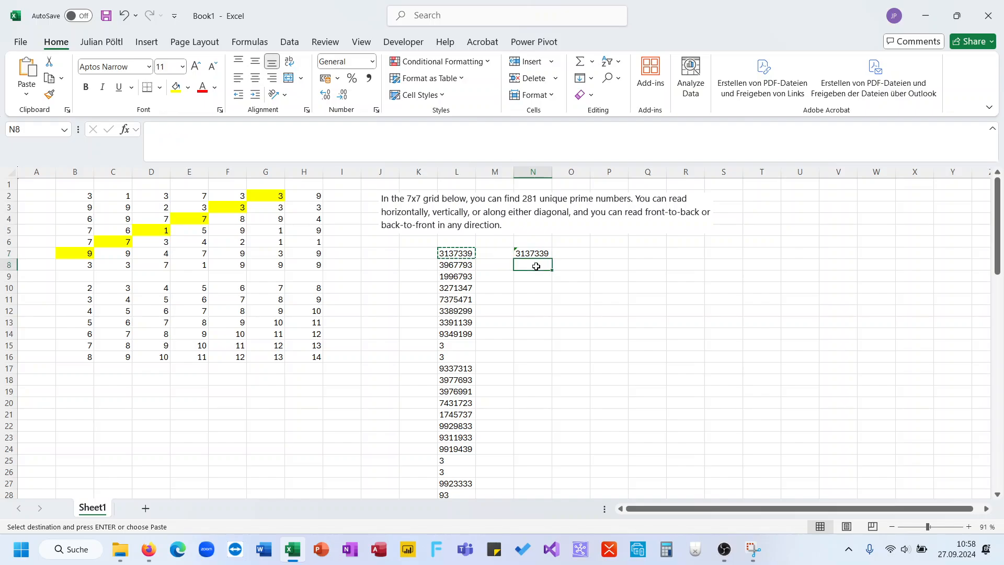
{"action": "type", "text": "3"}
{"action": "key", "text": "Return"}
{"action": "type", "text": "31"}
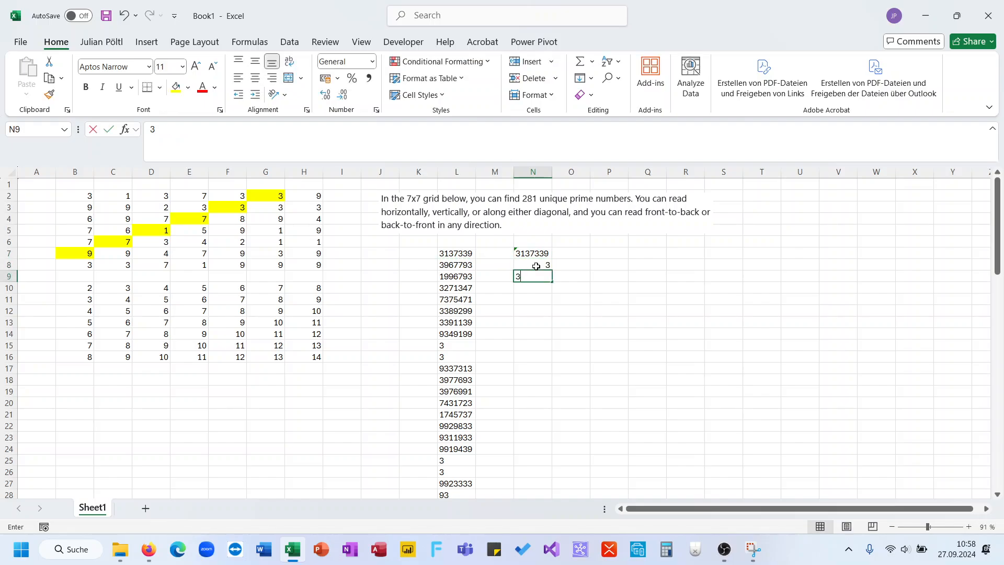
{"action": "key", "text": "Return"}
{"action": "type", "text": "313"}
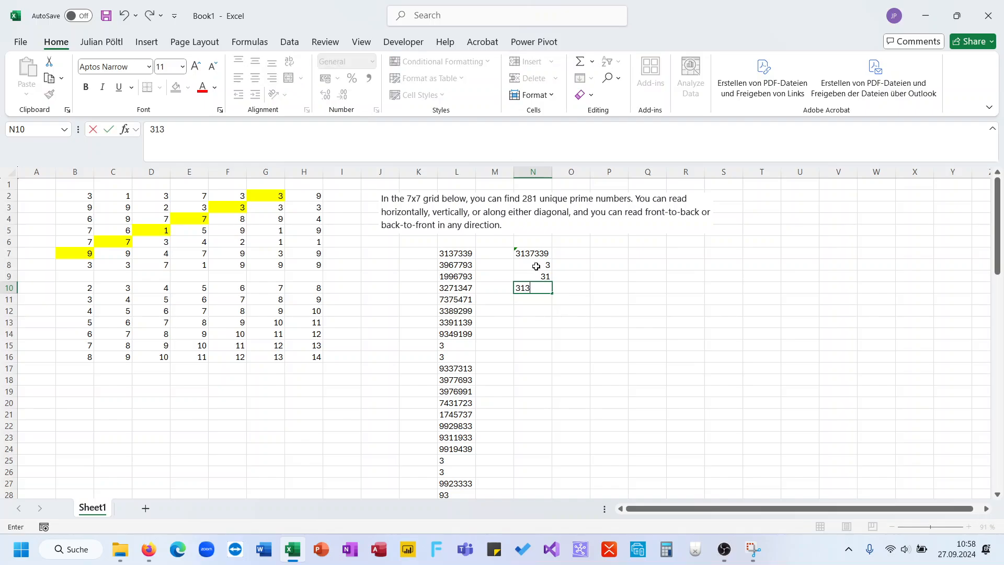
{"action": "key", "text": "Return"}
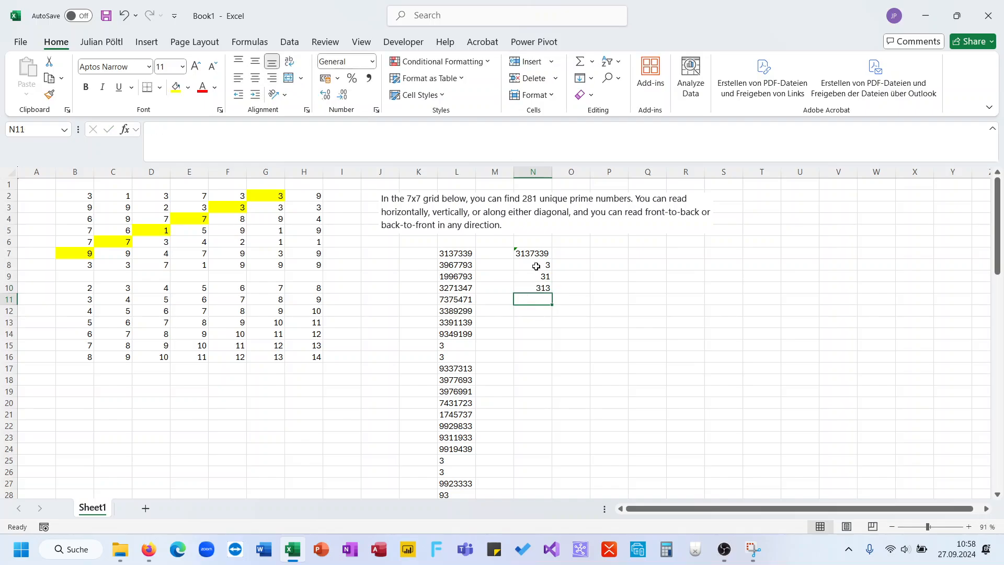
{"action": "type", "text": "7"}
{"action": "key", "text": "BackSpace"}
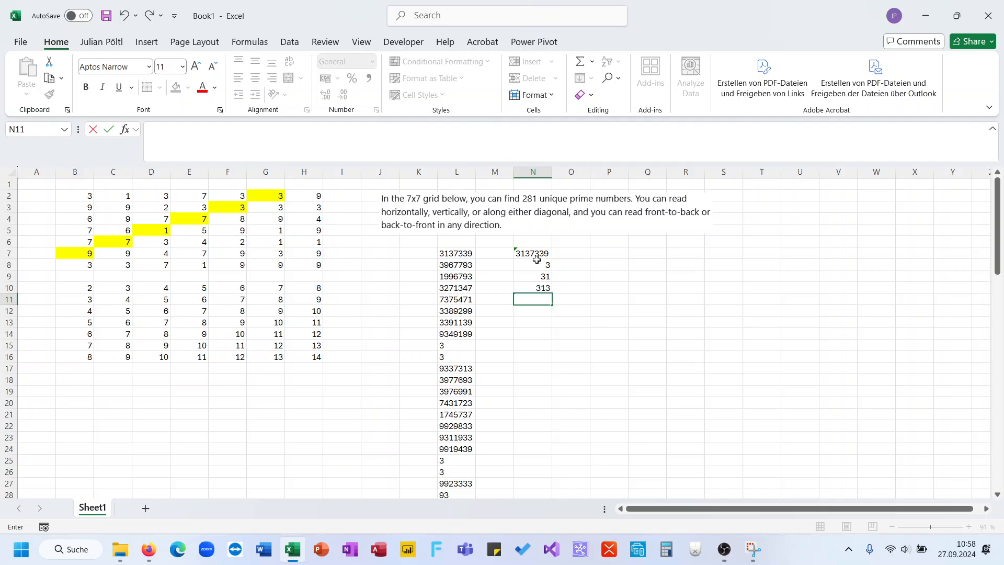
{"action": "type", "text": "339"}
{"action": "key", "text": "Return"}
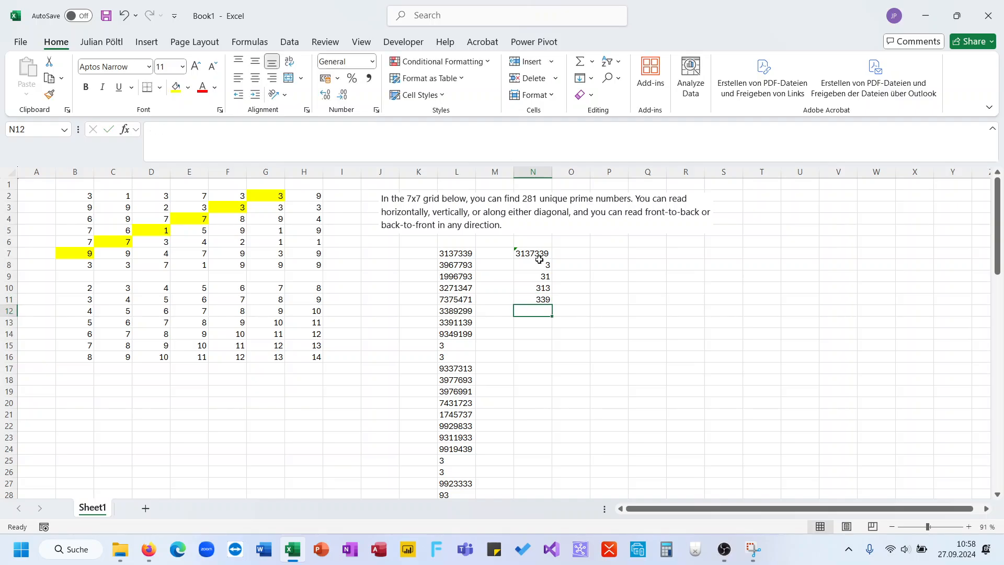
{"action": "left_click_drag", "start_coordinate": [543, 265], "coordinate": [540, 301]}
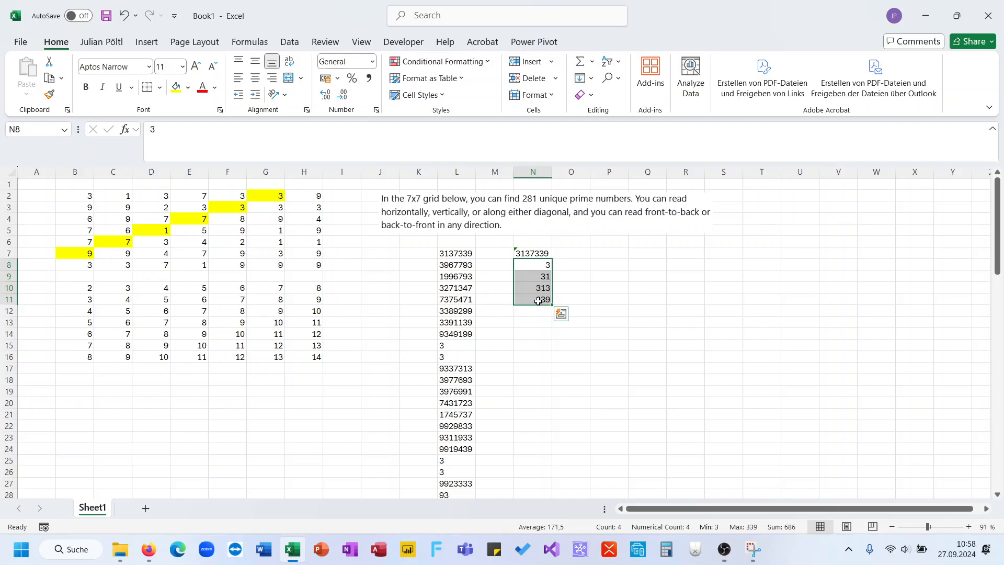
{"action": "key", "text": "Delete"}
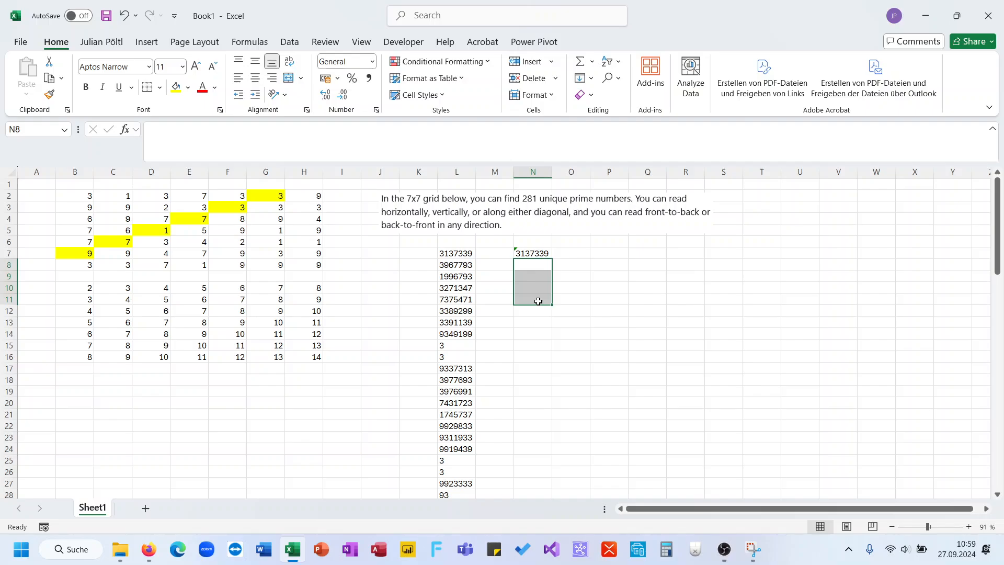
Step: Wrap the TOCOL calculation of the L7 formula in UNIQUE, store it as variable L, and return L
{"action": "left_click", "coordinate": [465, 254]}
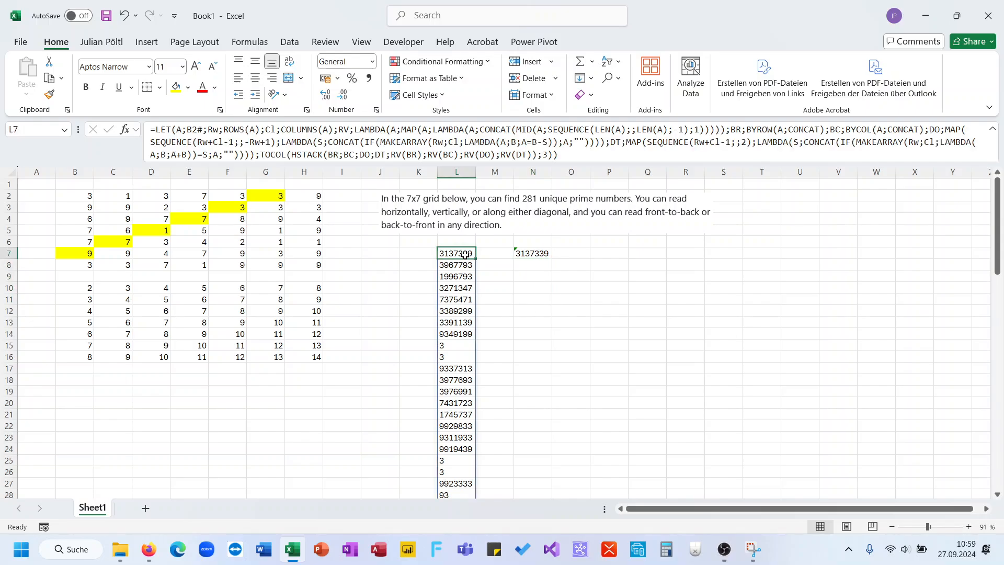
{"action": "scroll", "coordinate": [465, 255], "scroll_direction": "down", "scroll_amount": 18}
{"action": "scroll", "coordinate": [465, 255], "scroll_direction": "up", "scroll_amount": 16}
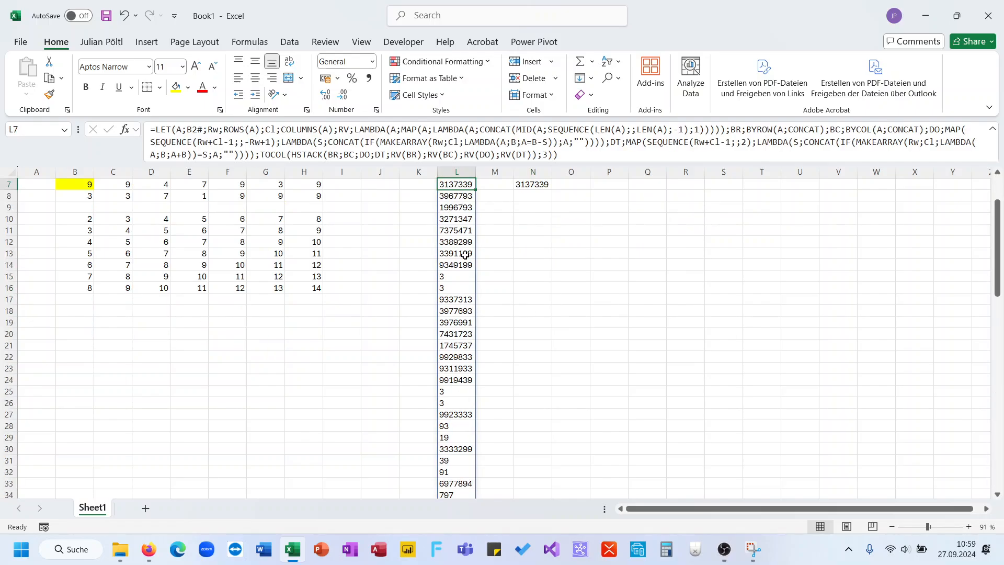
{"action": "scroll", "coordinate": [465, 255], "scroll_direction": "up", "scroll_amount": 1}
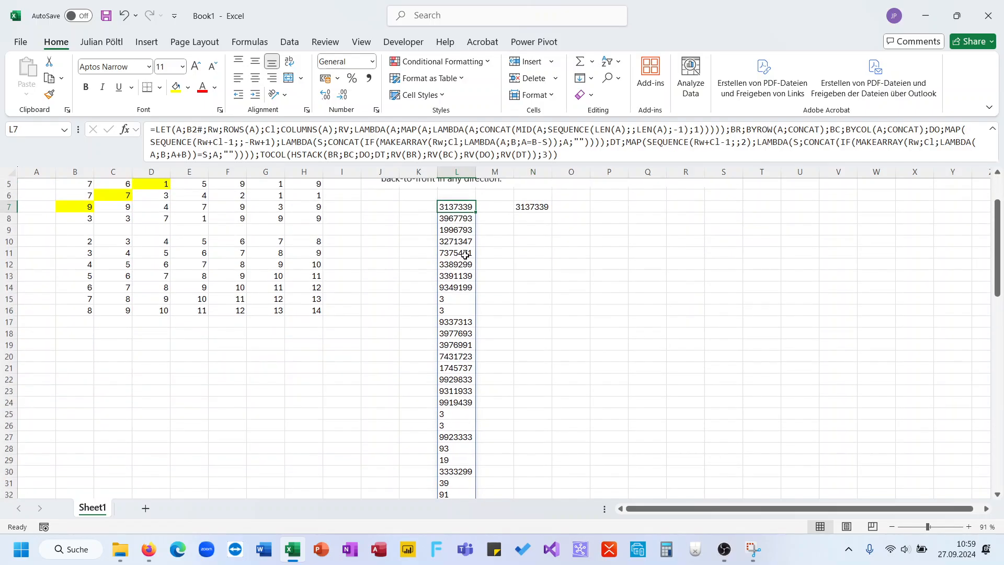
{"action": "left_click", "coordinate": [261, 155]}
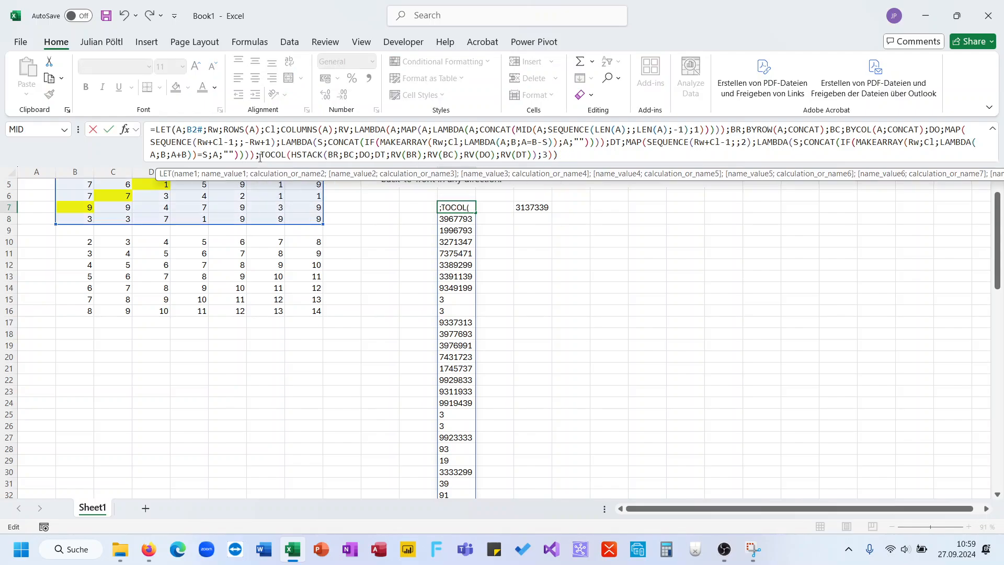
{"action": "type", "text": "L;Un"}
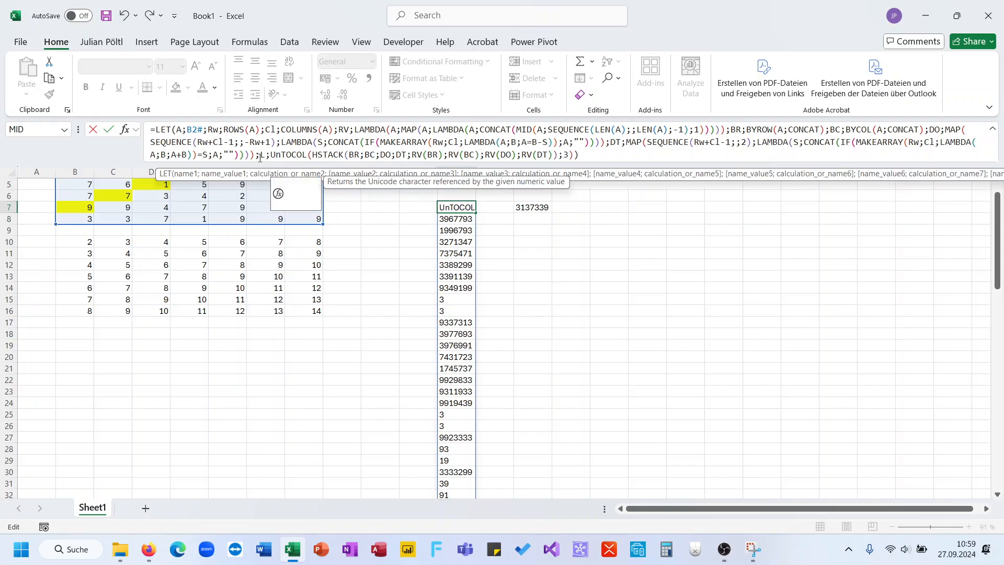
{"action": "key", "text": "Down"}
{"action": "key", "text": "Down"}
{"action": "key", "text": "Tab"}
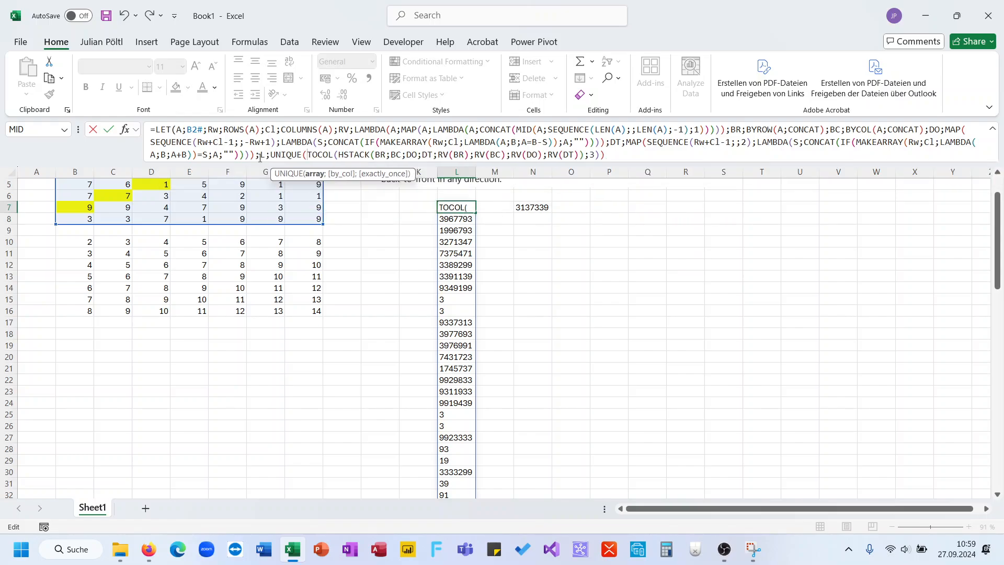
{"action": "left_click", "coordinate": [599, 157]}
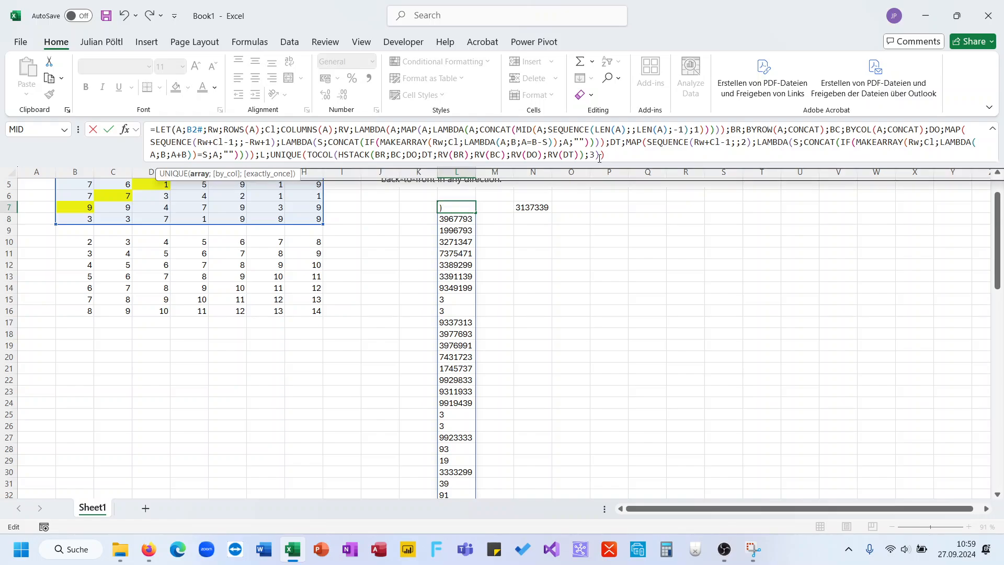
{"action": "type", "text": ");L"}
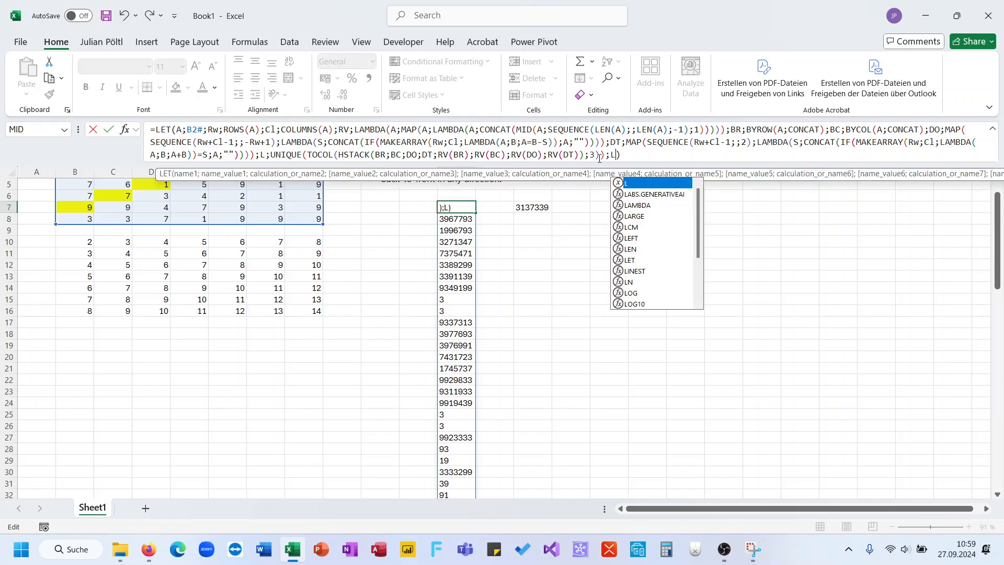
{"action": "key", "text": "Return"}
Step: Examine the extent of the deduplicated number list in column L, and return to cell L7
{"action": "key", "text": "Up"}
{"action": "key", "text": "ctrl+shift+Down"}
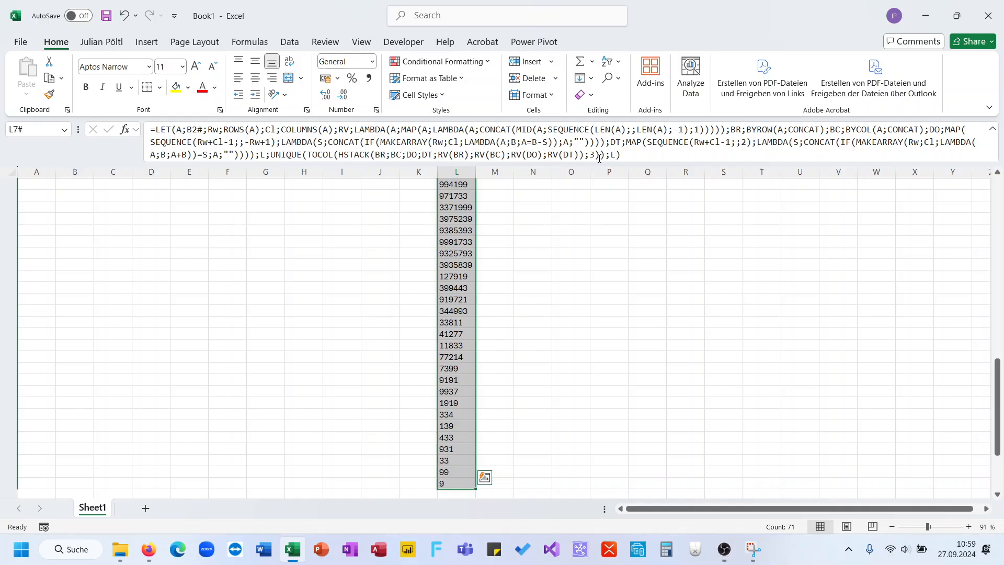
{"action": "key", "text": "ctrl+Up"}
{"action": "key", "text": "Down"}
{"action": "key", "text": "Down"}
{"action": "key", "text": "Down"}
{"action": "key", "text": "Down"}
{"action": "key", "text": "Down"}
{"action": "key", "text": "Down"}
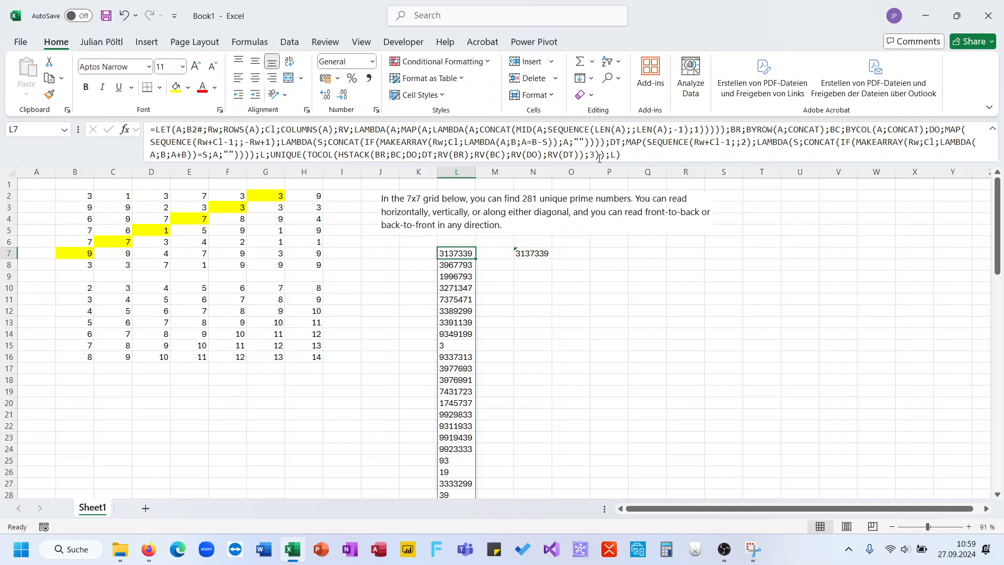
Step: Begin a MID formula in O7 on the number in N7, with a SEQUENCE function as the start position
{"action": "left_click", "coordinate": [545, 254]}
{"action": "left_click", "coordinate": [571, 254]}
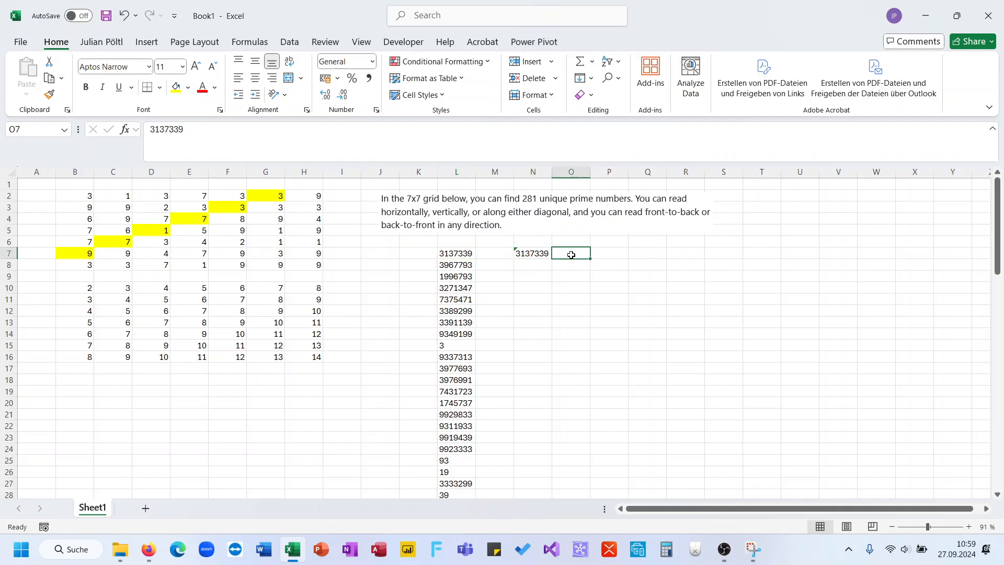
{"action": "type", "text": "=M"}
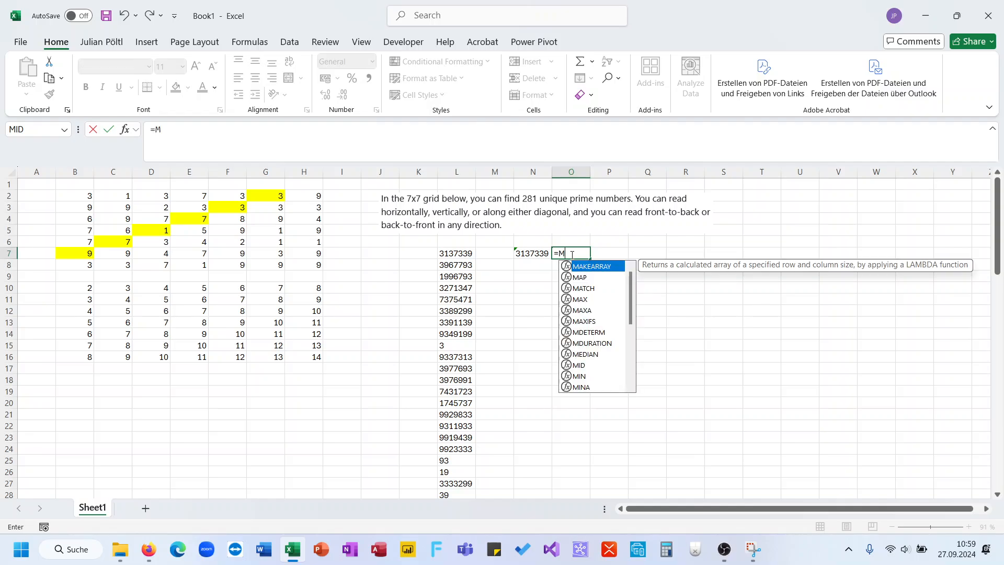
{"action": "key", "text": "BackSpace"}
{"action": "type", "text": "un"}
{"action": "key", "text": "BackSpace"}
{"action": "key", "text": "BackSpace"}
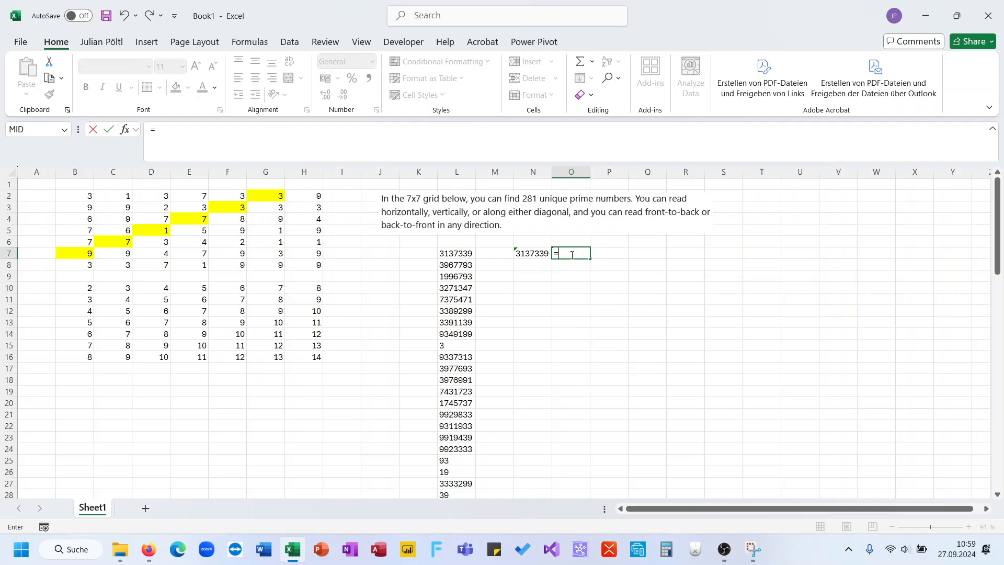
{"action": "type", "text": "mi"}
{"action": "key", "text": "Tab"}
{"action": "key", "text": "Left"}
{"action": "type", "text": ";se"}
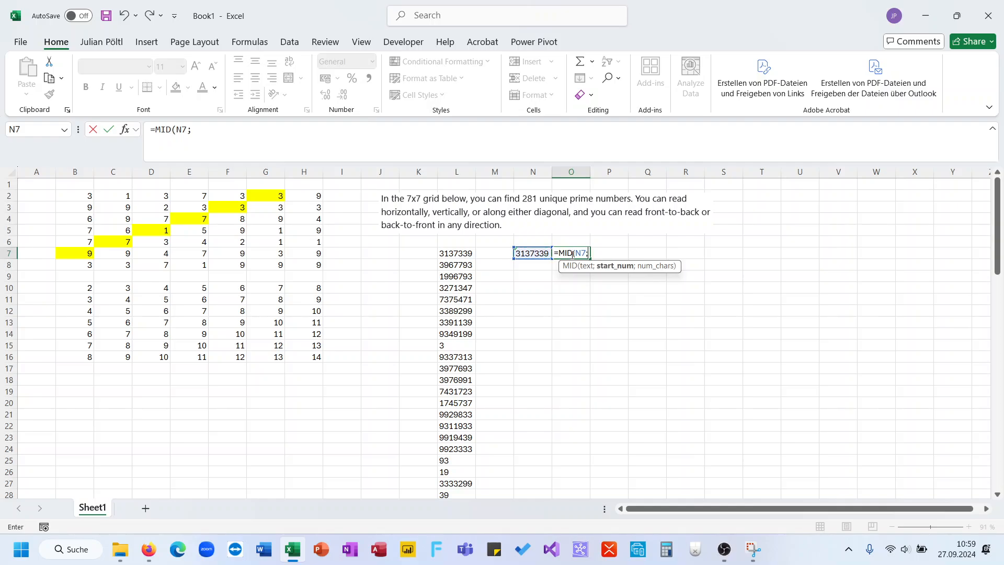
{"action": "key", "text": "Down"}
{"action": "key", "text": "Down"}
{"action": "key", "text": "Down"}
{"action": "key", "text": "Down"}
{"action": "key", "text": "Tab"}
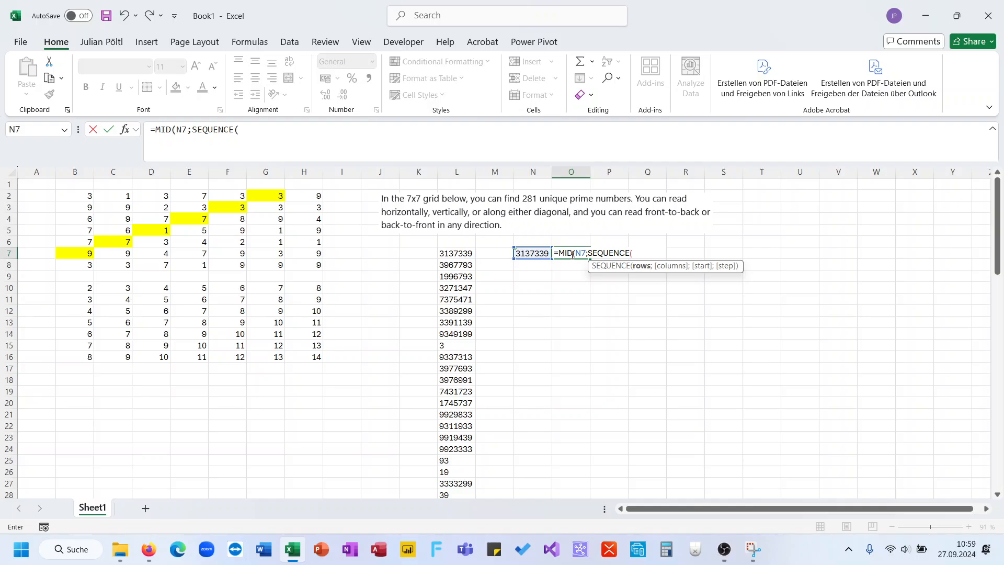
Step: Complete the O7 formula with LEN(N7) as the sequence's row count and 1 as the number of characters
{"action": "type", "text": "len("}
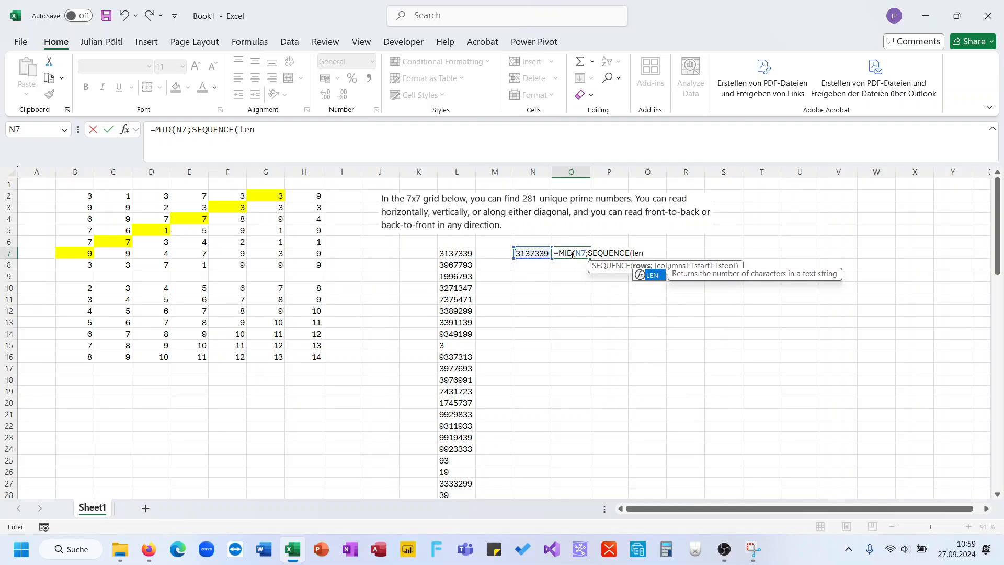
{"action": "left_click", "coordinate": [532, 252]}
{"action": "type", "text": "));"}
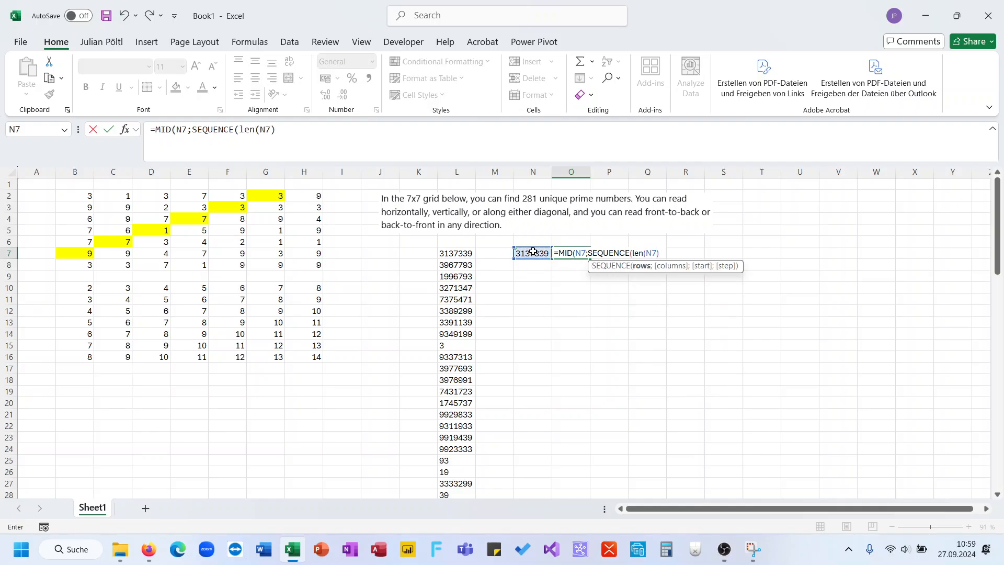
{"action": "type", "text": "1)"}
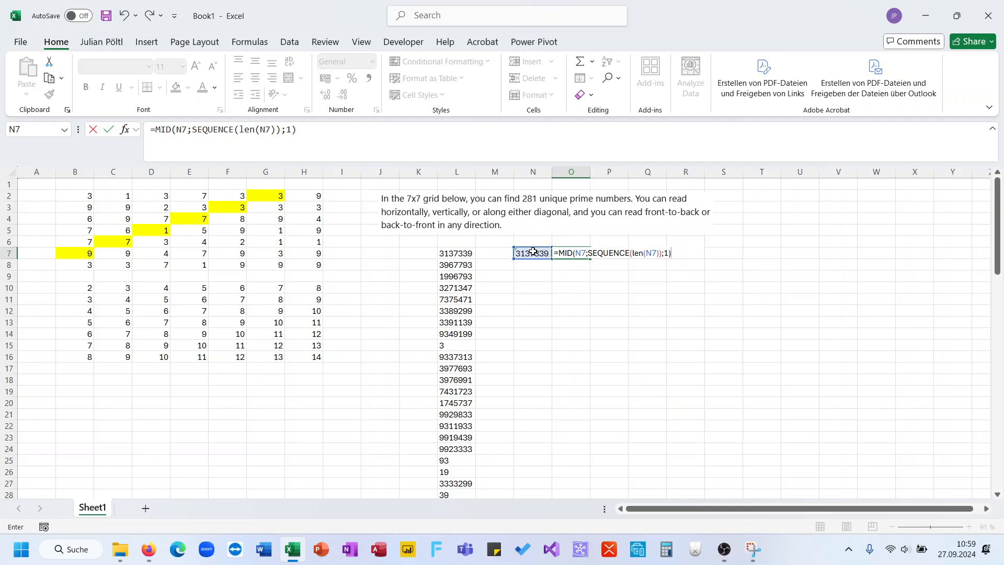
{"action": "key", "text": "Return"}
{"action": "key", "text": "Up"}
{"action": "key", "text": "Up"}
{"action": "key", "text": "Down"}
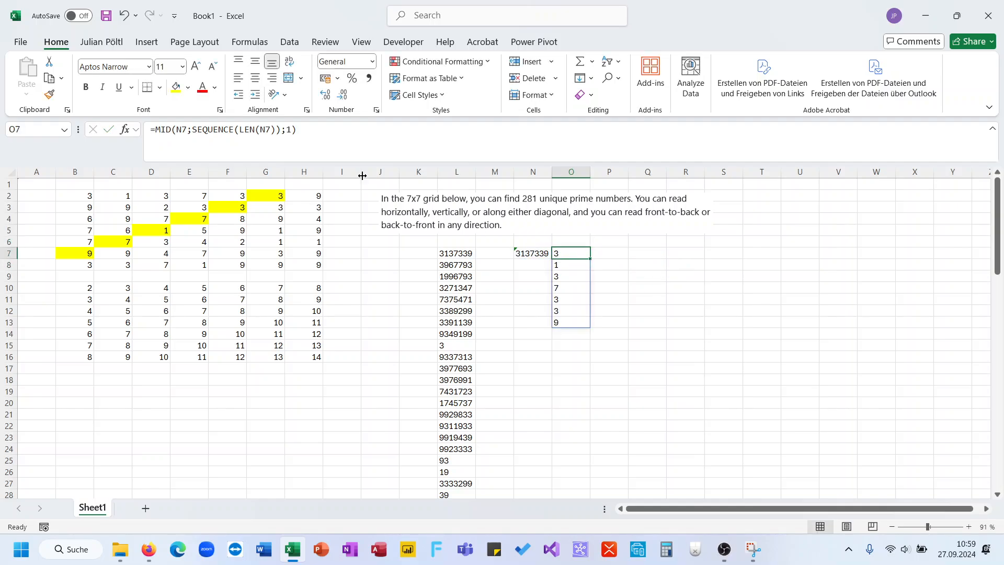
Step: Replace the number of characters in the O7 MID formula with SEQUENCE(LEN(N7))
{"action": "left_click", "coordinate": [293, 129]}
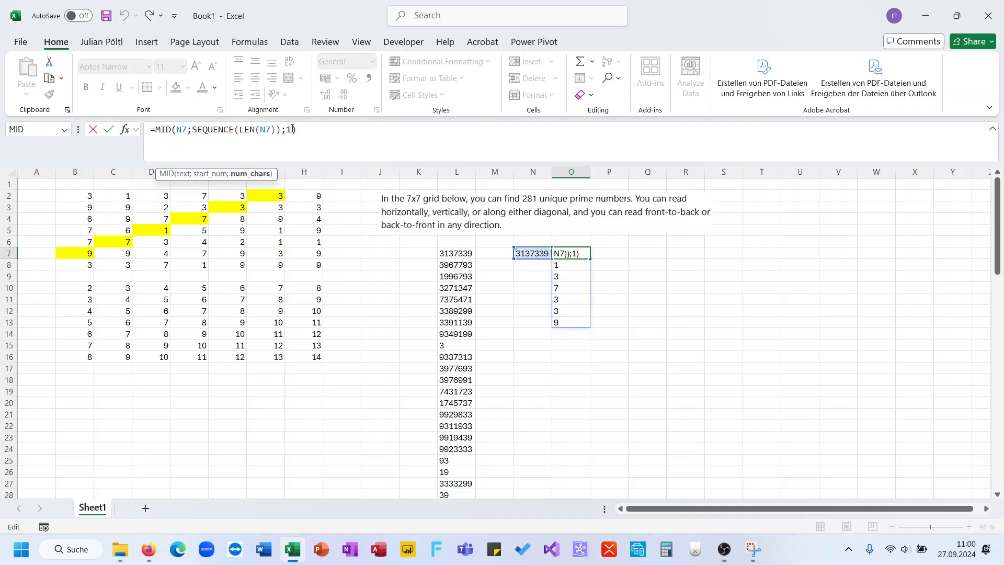
{"action": "key", "text": "BackSpace"}
{"action": "type", "text": "se"}
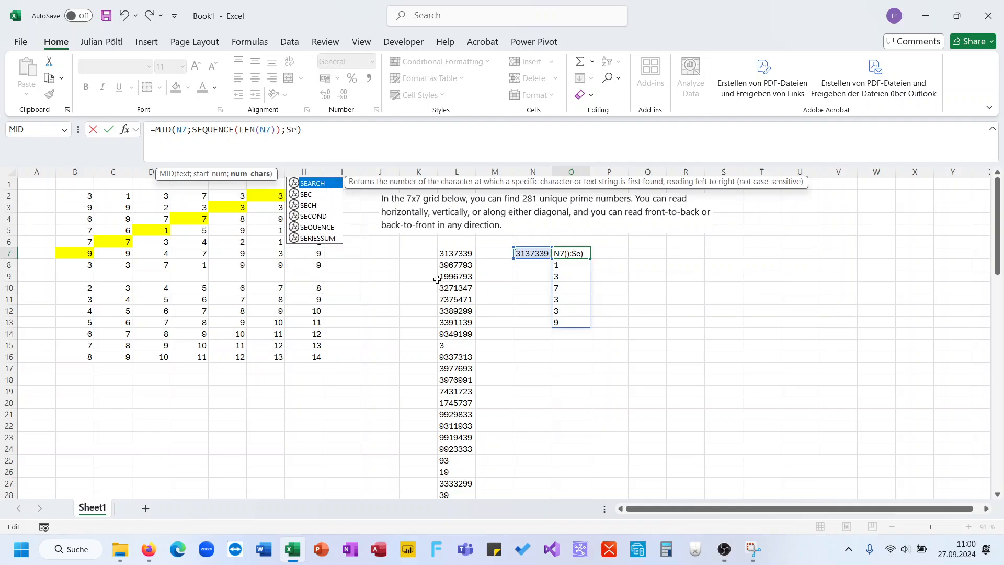
{"action": "key", "text": "Down"}
{"action": "key", "text": "Down"}
{"action": "key", "text": "Down"}
{"action": "key", "text": "Down"}
{"action": "key", "text": "Tab"}
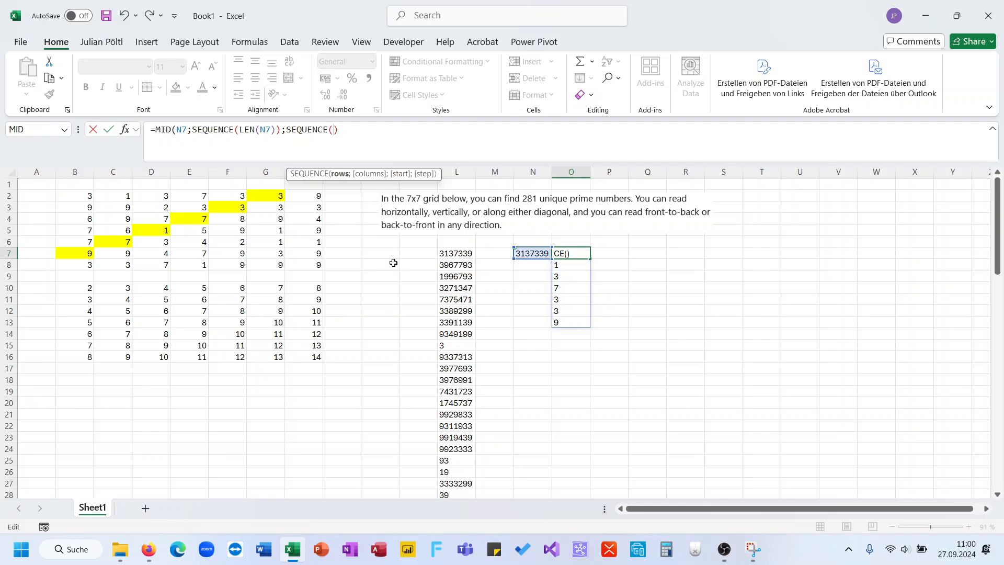
{"action": "type", "text": "Len("}
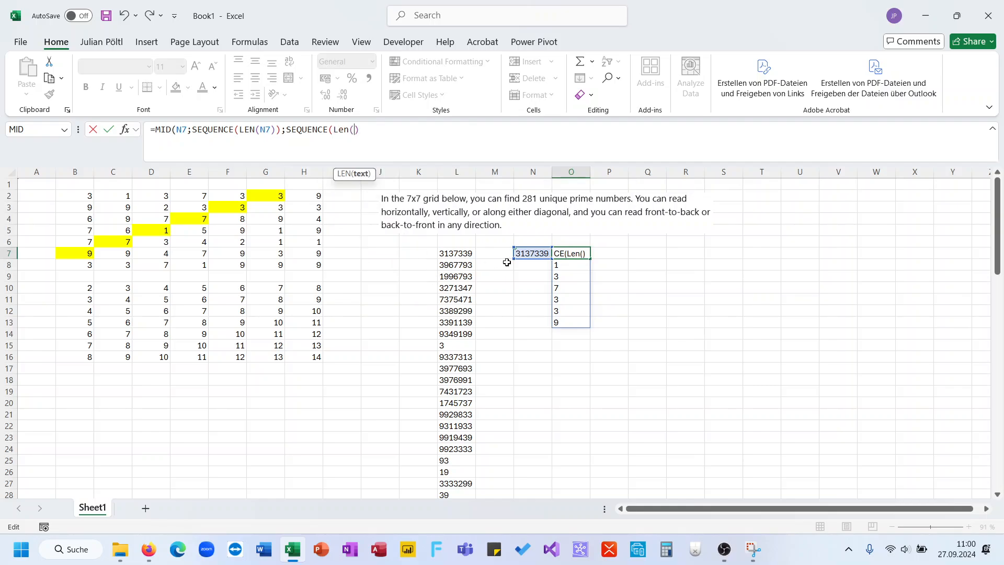
{"action": "left_click", "coordinate": [532, 253]}
{"action": "type", "text": ")))"}
{"action": "key", "text": "Return"}
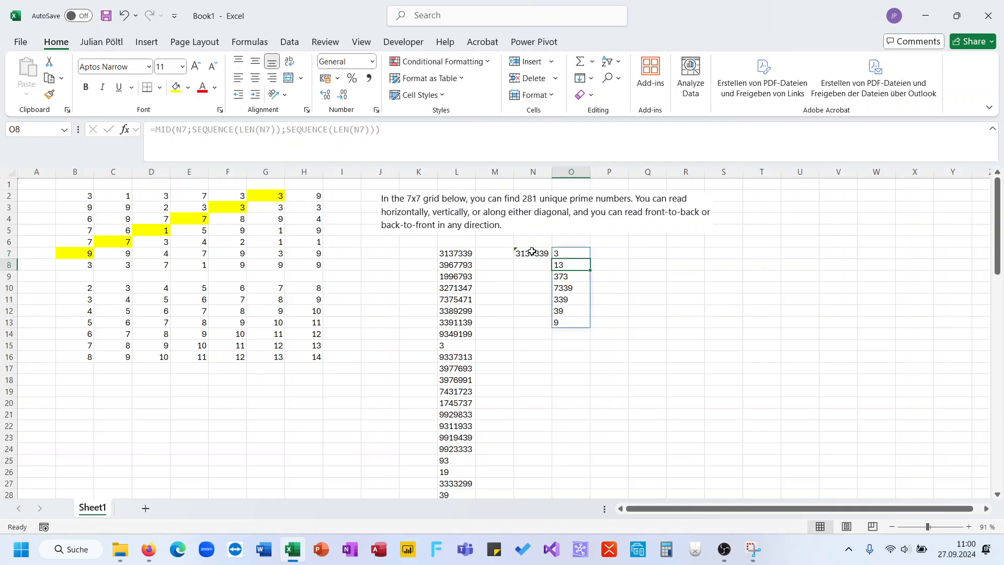
{"action": "key", "text": "Up"}
{"action": "left_click", "coordinate": [567, 288]}
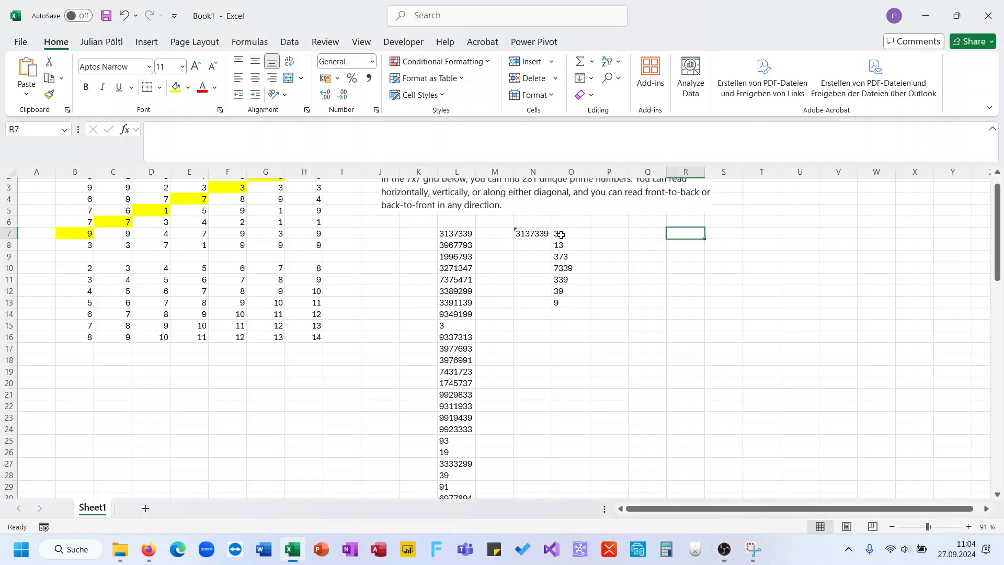
Step: Replace the start position SEQUENCE(LEN(N7)) in the O7 formula with 1, and check the pieces against N7
{"action": "left_click", "coordinate": [563, 235]}
{"action": "left_click", "coordinate": [426, 158]}
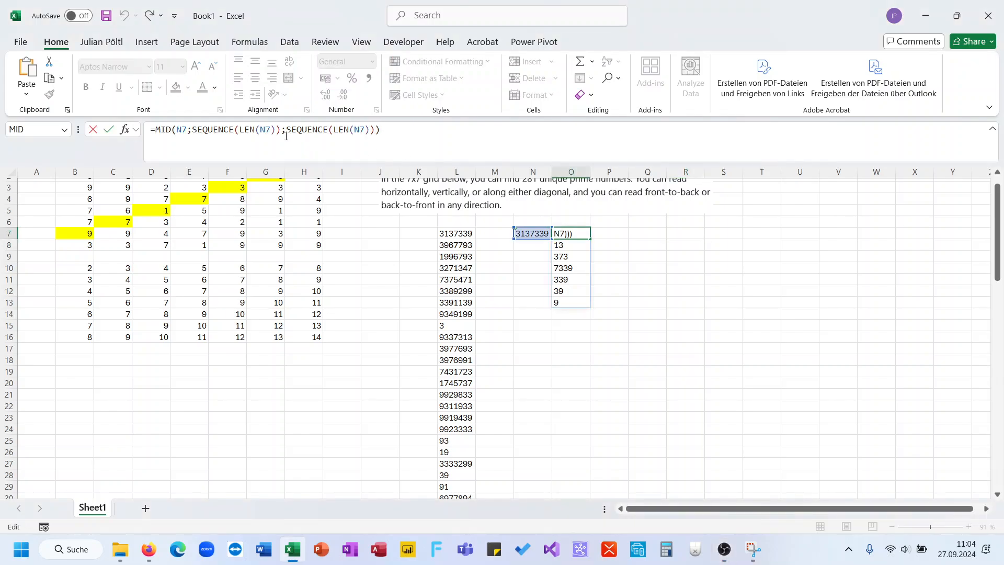
{"action": "left_click_drag", "start_coordinate": [281, 131], "coordinate": [192, 134]}
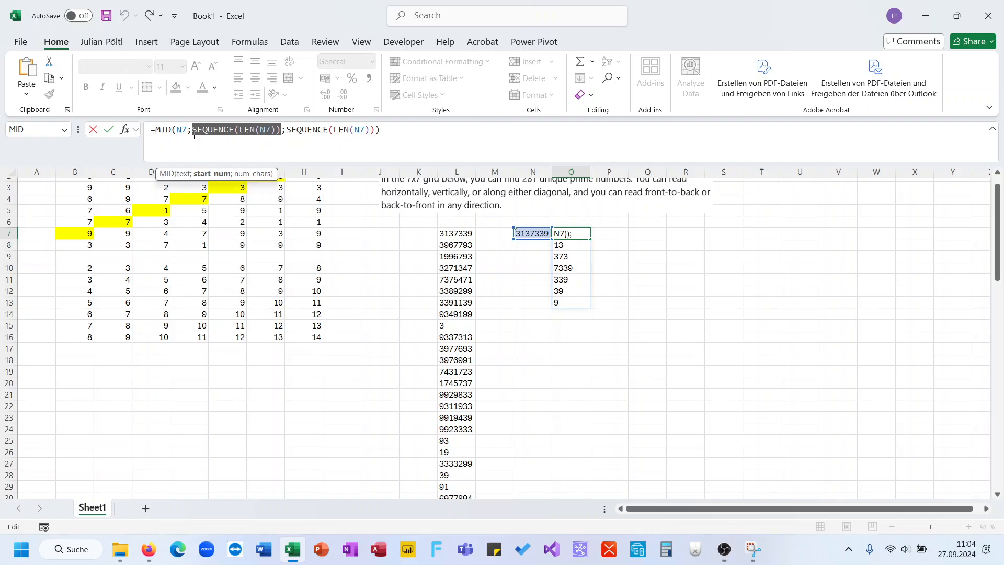
{"action": "type", "text": "1"}
{"action": "key", "text": "ctrl+Return"}
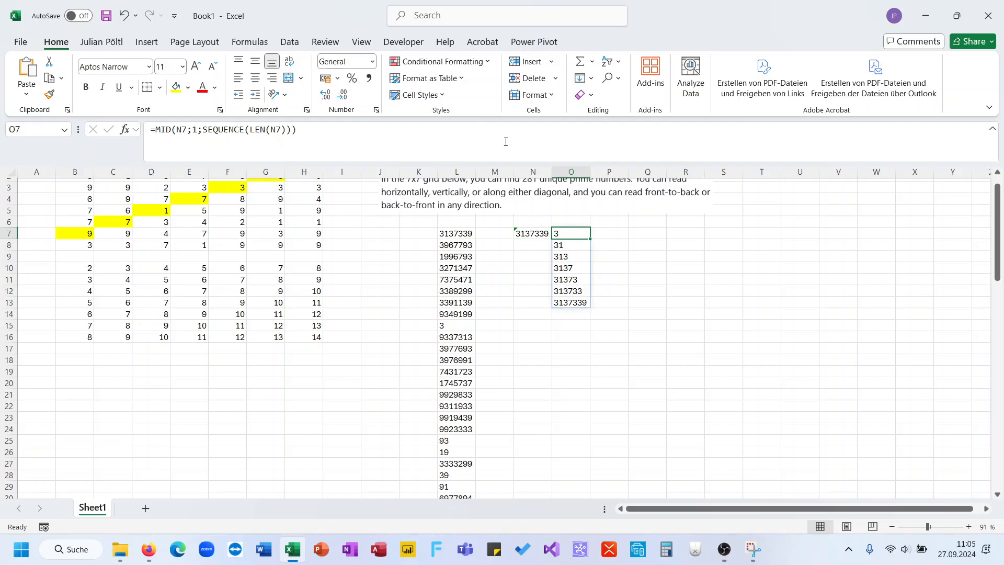
{"action": "left_click_drag", "start_coordinate": [564, 246], "coordinate": [565, 294]}
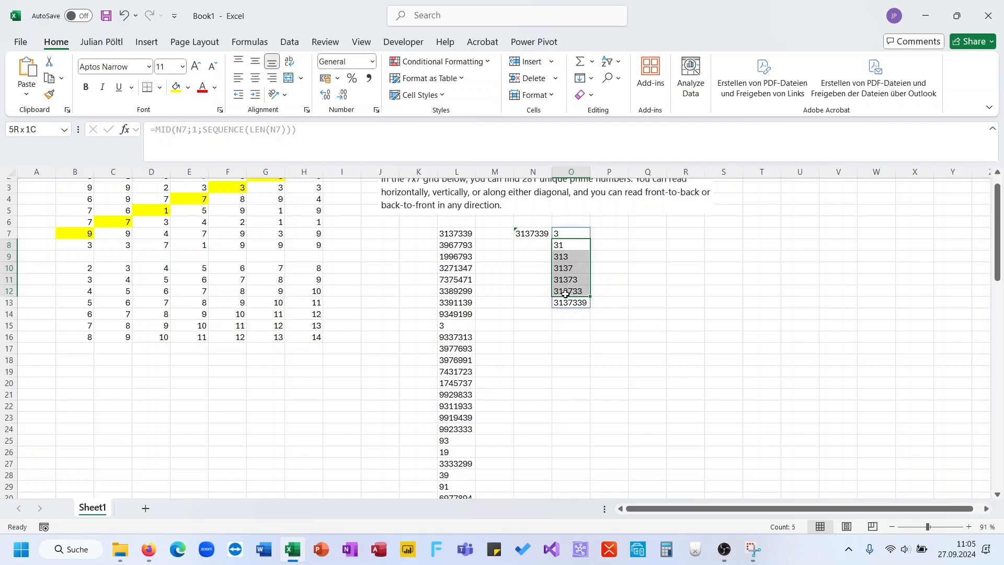
{"action": "left_click", "coordinate": [523, 234]}
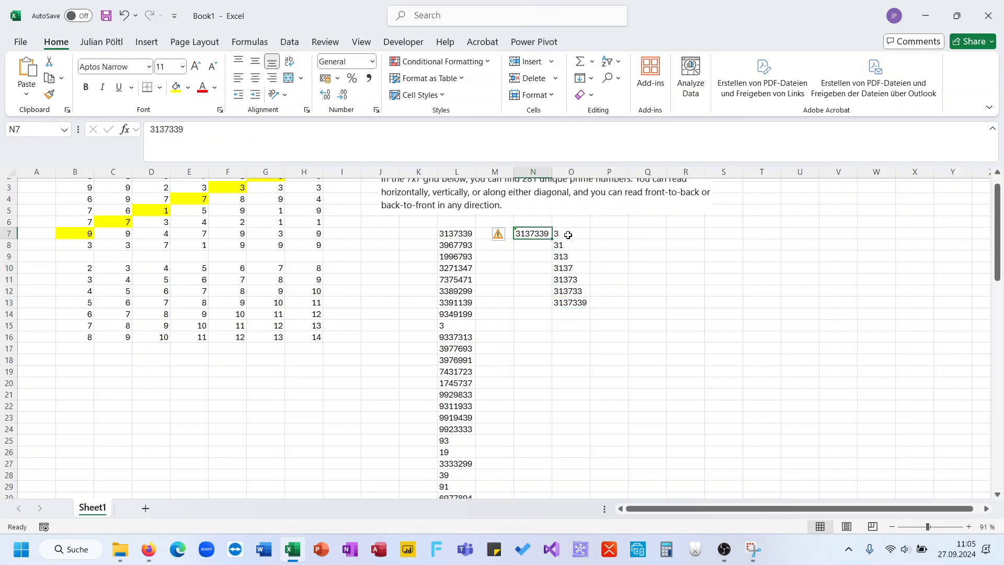
{"action": "left_click", "coordinate": [570, 235]}
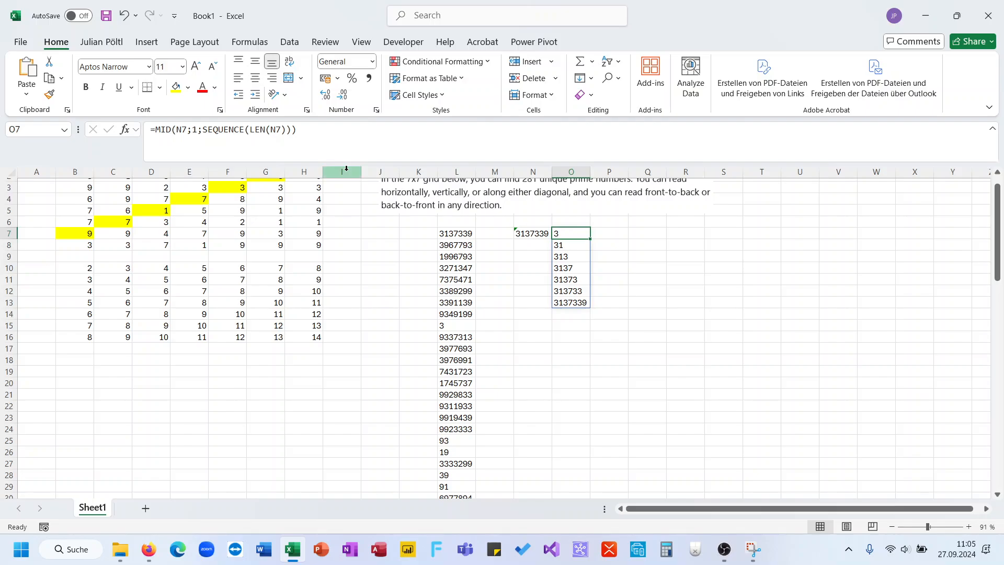
Step: Try the start positions 2, 3, 4, 5, 6 and 7 one after another in the O7 MID formula
{"action": "left_click", "coordinate": [199, 129]}
{"action": "key", "text": "BackSpace"}
{"action": "type", "text": "2"}
{"action": "key", "text": "Return"}
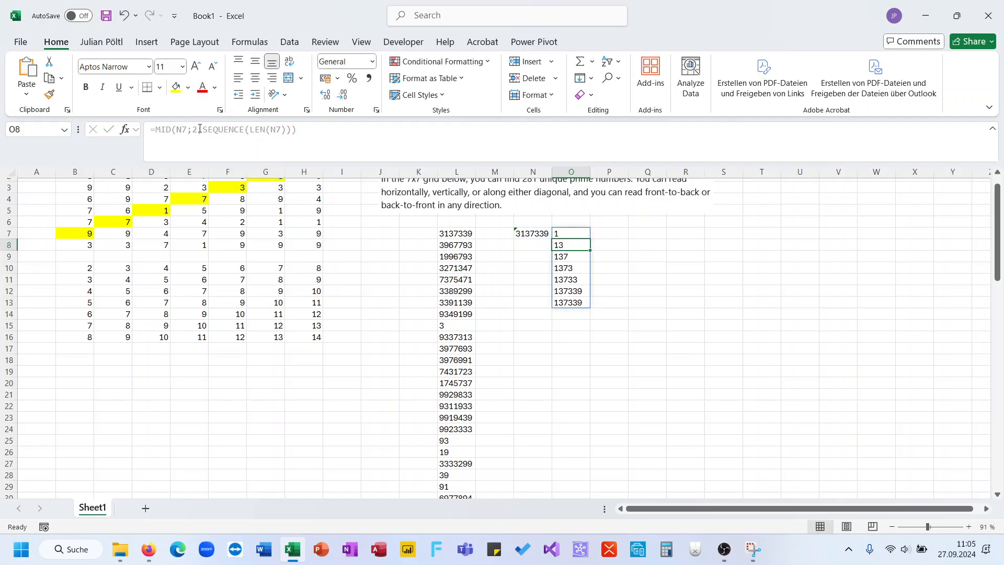
{"action": "key", "text": "Up"}
{"action": "left_click", "coordinate": [199, 129]}
{"action": "key", "text": "BackSpace"}
{"action": "type", "text": "3"}
{"action": "key", "text": "Return"}
{"action": "key", "text": "Up"}
{"action": "left_click", "coordinate": [199, 129]}
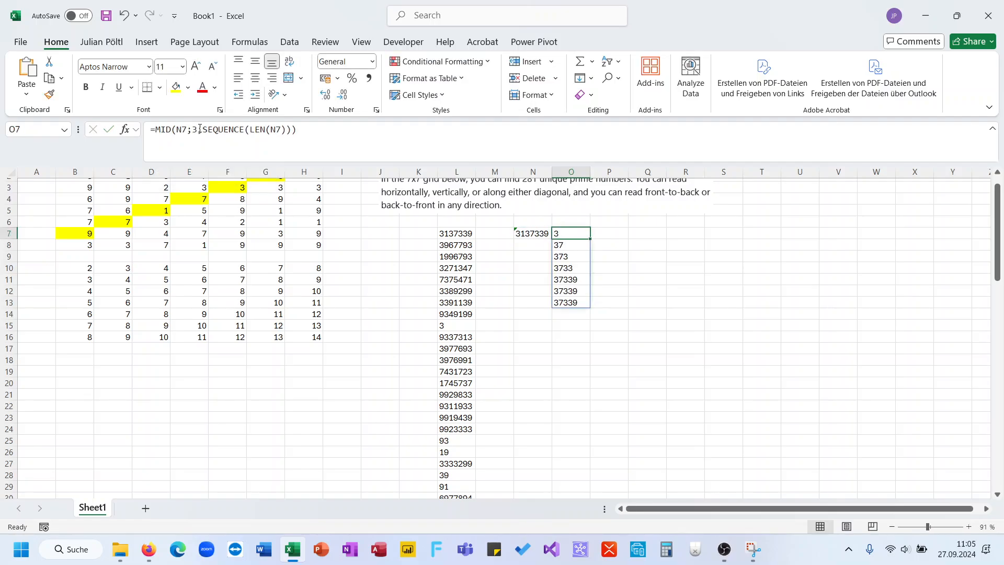
{"action": "key", "text": "BackSpace"}
{"action": "type", "text": "4"}
{"action": "key", "text": "Return"}
{"action": "key", "text": "Up"}
{"action": "left_click", "coordinate": [199, 129]}
{"action": "key", "text": "BackSpace"}
{"action": "type", "text": "5"}
{"action": "key", "text": "Return"}
{"action": "key", "text": "Up"}
{"action": "left_click", "coordinate": [199, 129]}
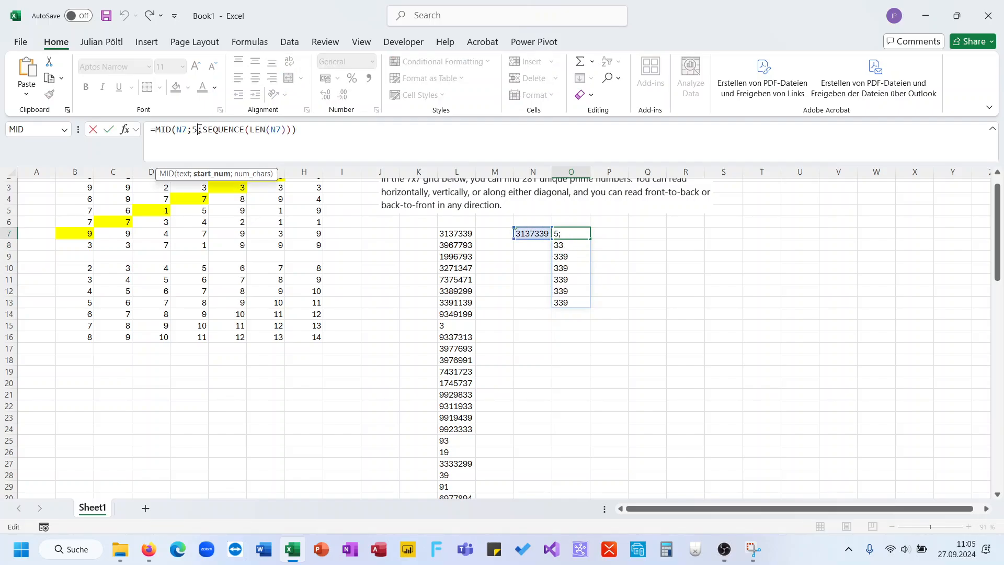
{"action": "key", "text": "BackSpace"}
{"action": "type", "text": "6"}
{"action": "key", "text": "Return"}
{"action": "key", "text": "Up"}
{"action": "left_click", "coordinate": [199, 130]}
{"action": "key", "text": "BackSpace"}
{"action": "type", "text": "7"}
{"action": "key", "text": "Return"}
{"action": "key", "text": "Up"}
Step: Undo all the trial changes of the start position in the O7 formula
{"action": "key", "text": "ctrl+z"}
{"action": "key", "text": "ctrl+z"}
{"action": "key", "text": "ctrl+z"}
{"action": "key", "text": "ctrl+z"}
{"action": "key", "text": "ctrl+z"}
{"action": "key", "text": "ctrl+z"}
{"action": "key", "text": "ctrl+z"}
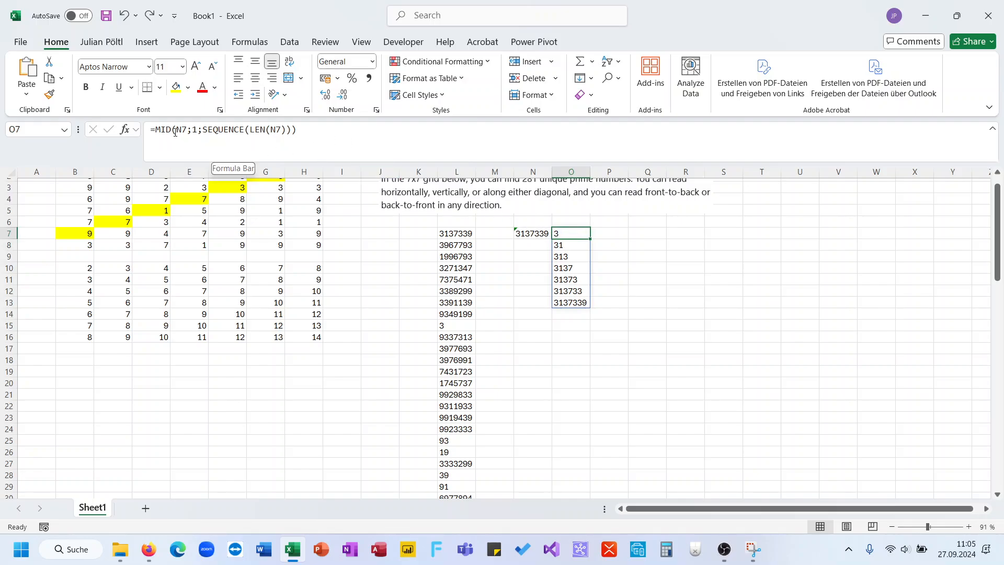
Step: Try wrapping the O7 formula in MAP over SEQUENCE(7) with a LAMBDA using A as the start position, and undo it
{"action": "left_click", "coordinate": [153, 130]}
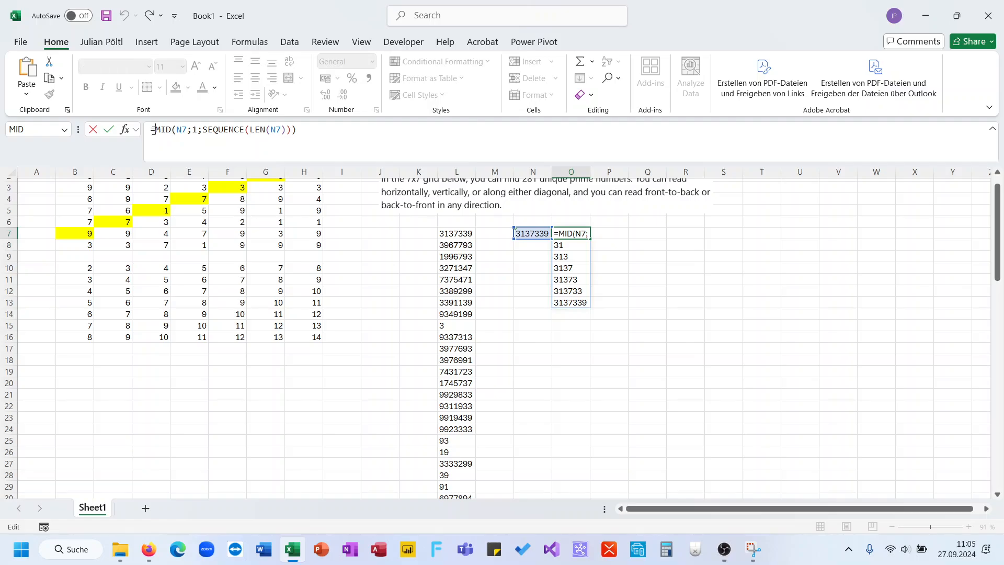
{"action": "type", "text": "Map(SEQUENCE("}
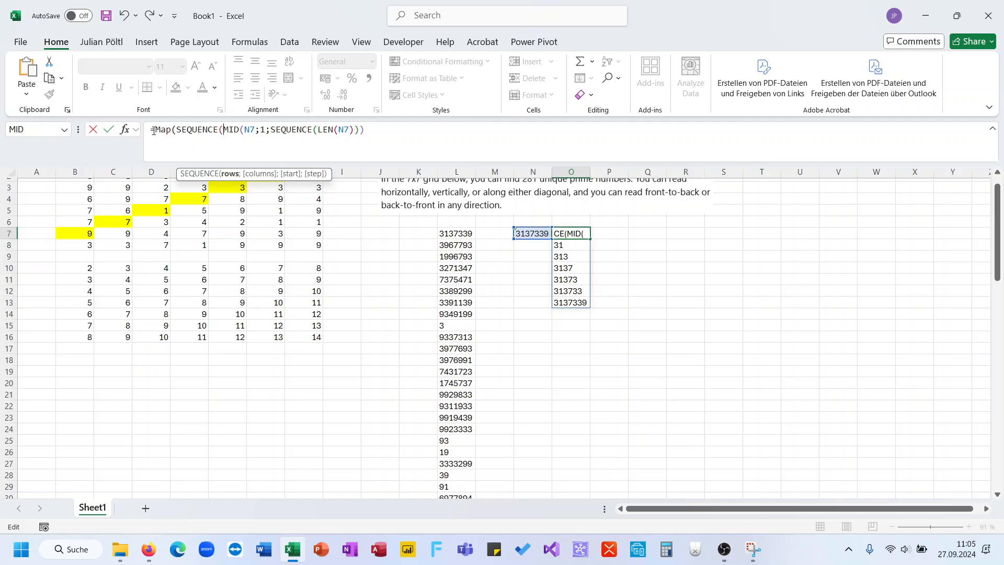
{"action": "type", "text": "7);LAMBDA(A;"}
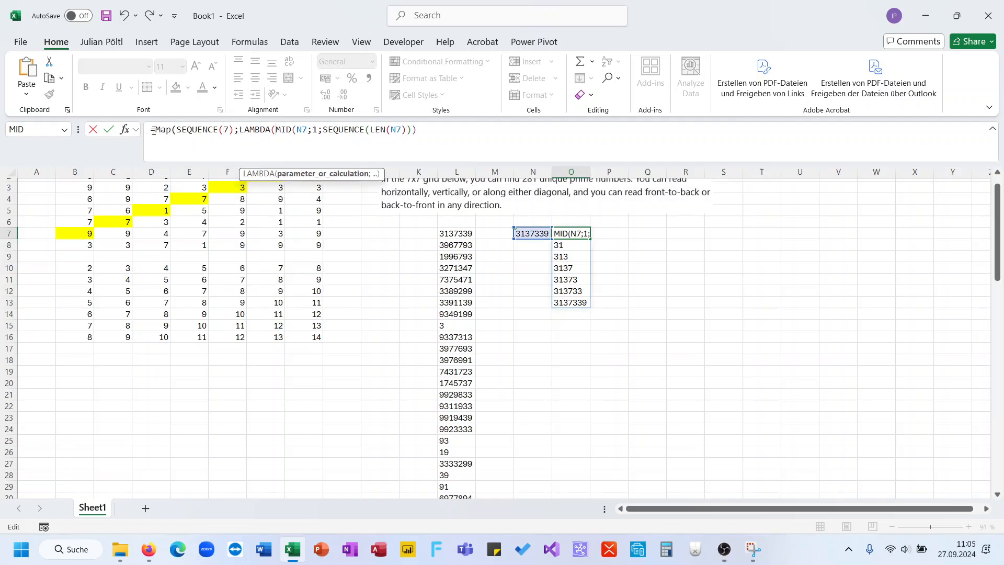
{"action": "double_click", "coordinate": [330, 129]}
{"action": "type", "text": "A"}
{"action": "left_click", "coordinate": [456, 131]}
{"action": "type", "text": "))"}
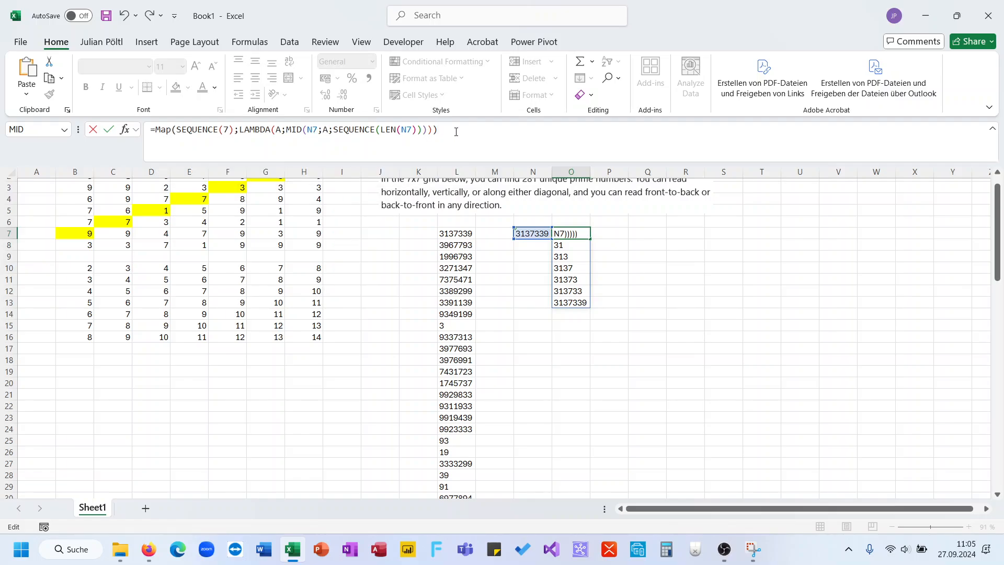
{"action": "key", "text": "ctrl+Return"}
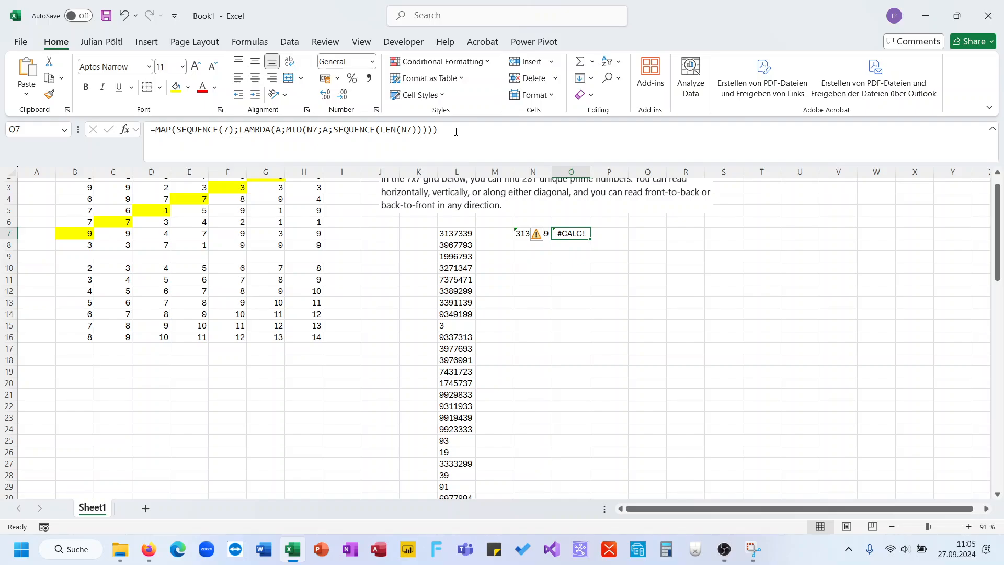
{"action": "key", "text": "ctrl+z"}
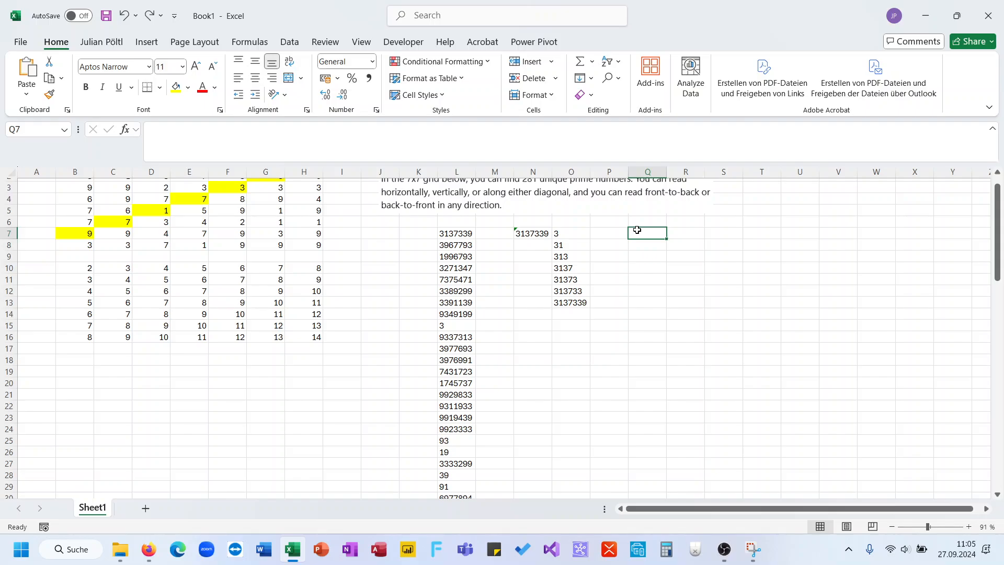
Step: Start a REDUCE formula in Q7 with initial value 0 and SEQUENCE(7) as the array
{"action": "type", "text": "=red"}
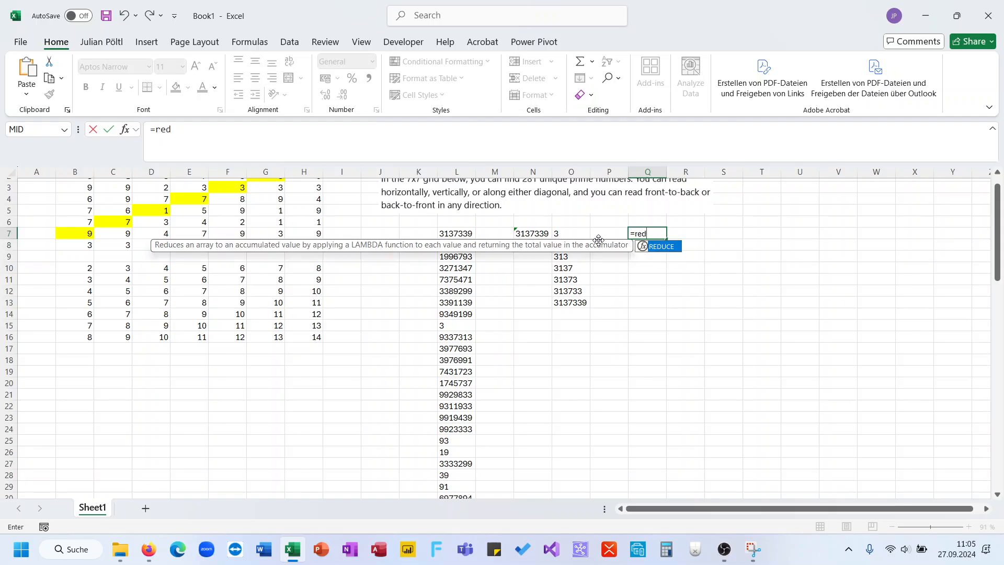
{"action": "key", "text": "Tab"}
{"action": "type", "text": "0;"}
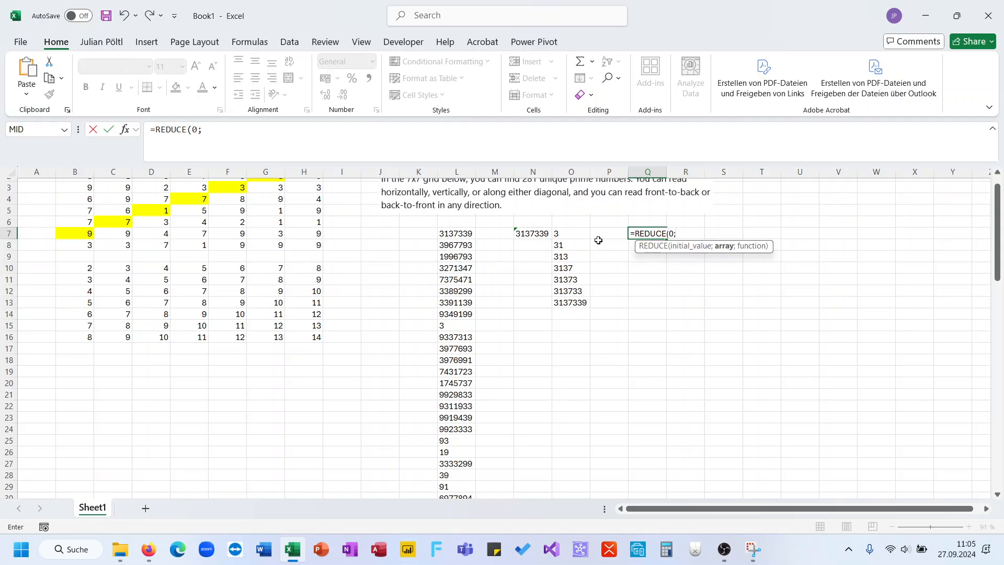
{"action": "type", "text": "Se"}
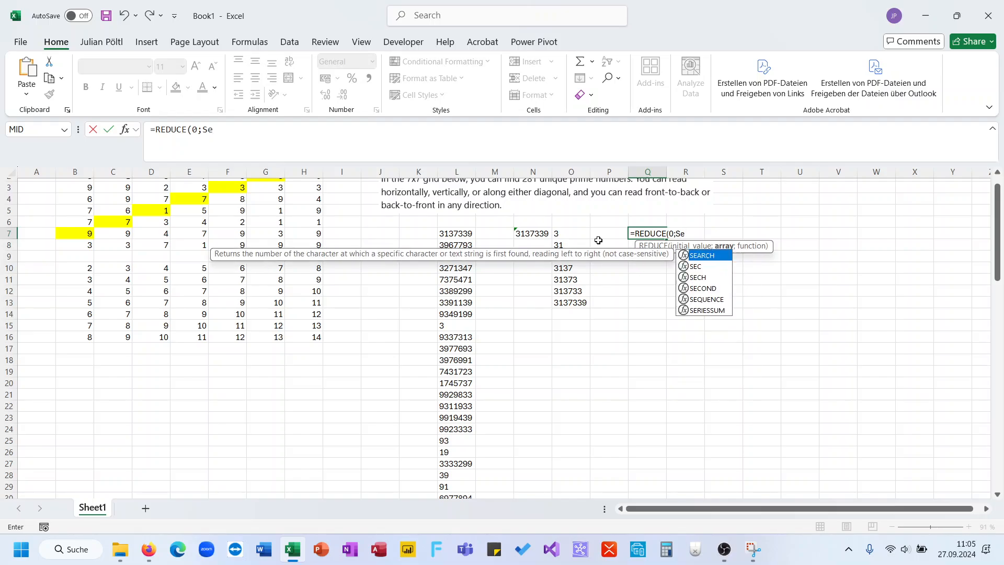
{"action": "key", "text": "Down"}
{"action": "key", "text": "Down"}
{"action": "key", "text": "Tab"}
{"action": "type", "text": "7)"}
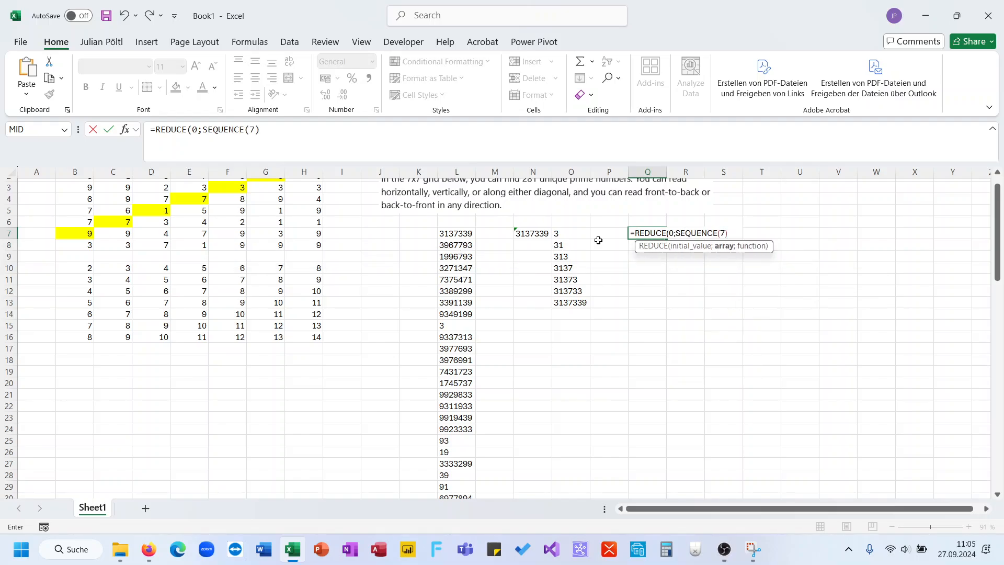
Step: Complete the Q7 REDUCE formula with LAMBDA(A;B;A) as its function
{"action": "type", "text": ";lam"}
{"action": "key", "text": "Tab"}
{"action": "type", "text": "A;"}
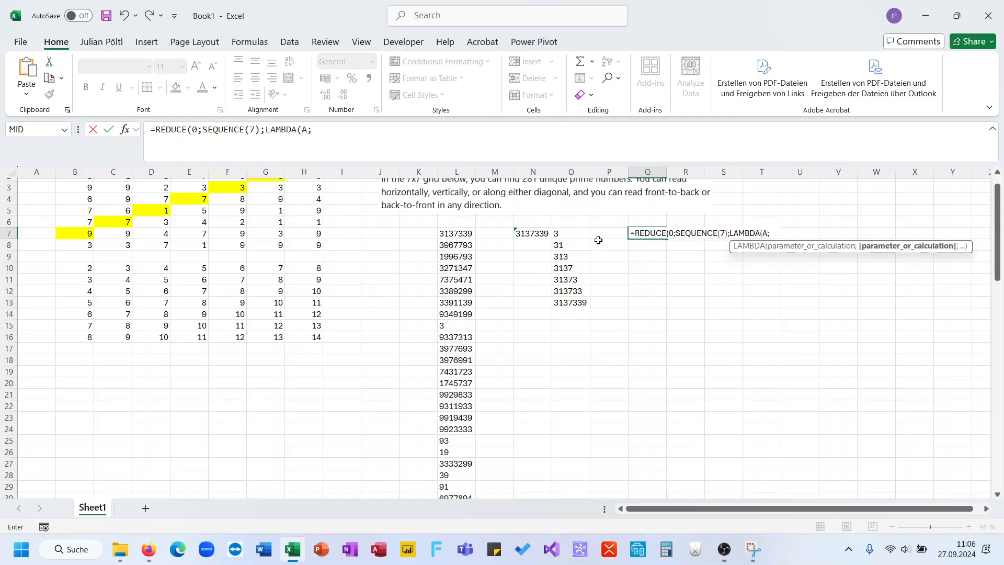
{"action": "type", "text": "B;"}
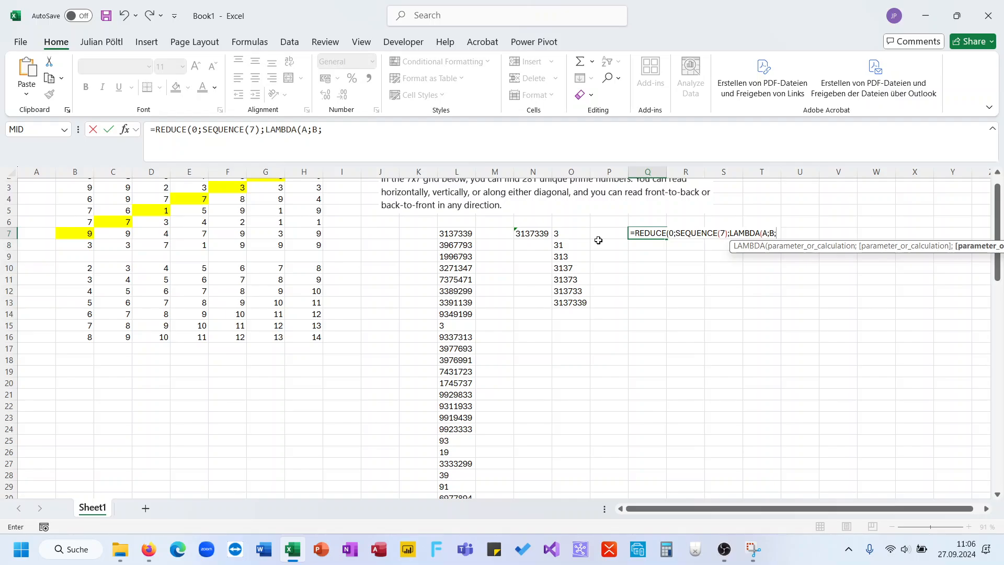
{"action": "type", "text": "A))"}
{"action": "key", "text": "Return"}
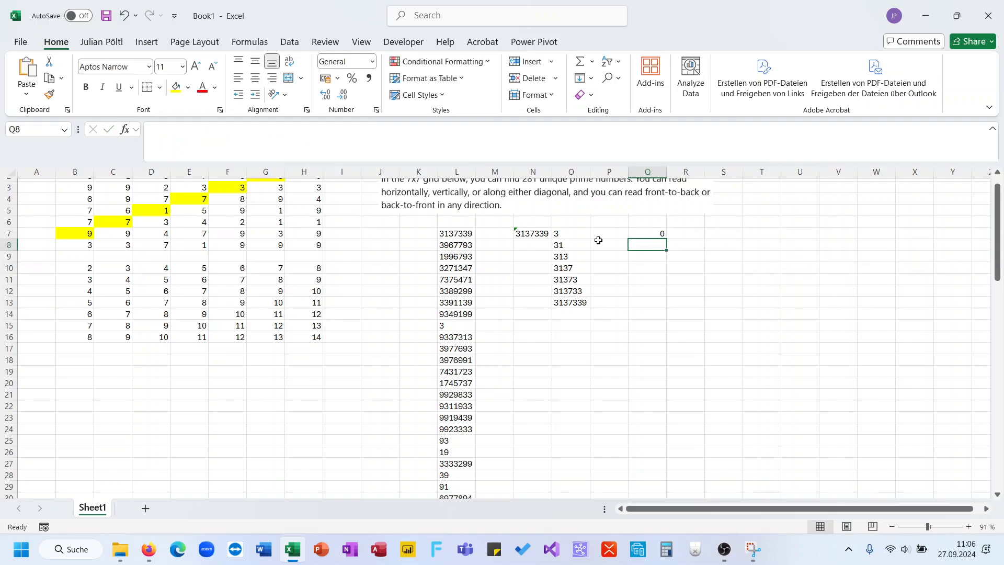
Step: Copy the MID expression from the O7 formula without its equals sign, and return to Q7
{"action": "left_click", "coordinate": [572, 232]}
{"action": "left_click_drag", "start_coordinate": [297, 130], "coordinate": [155, 133]}
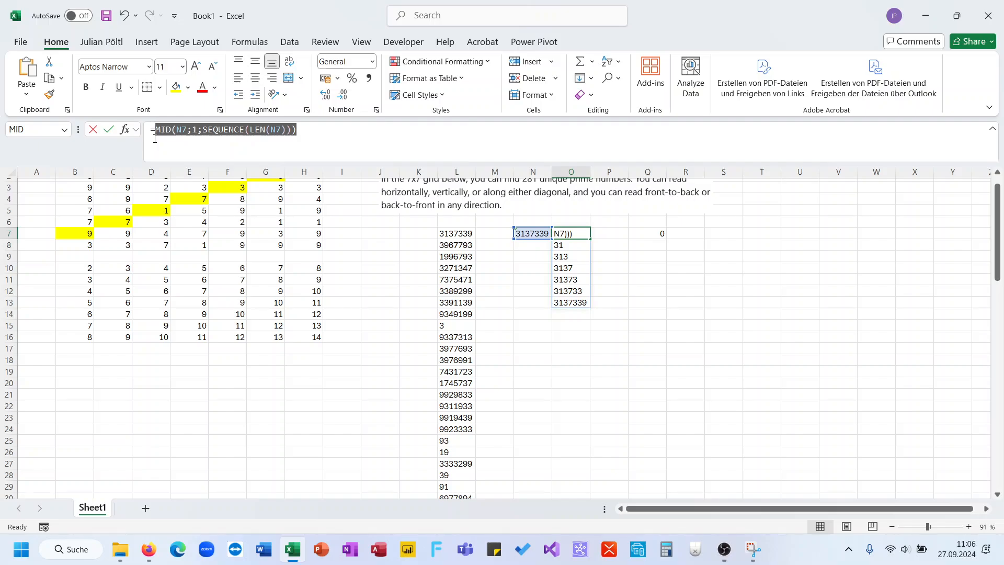
{"action": "key", "text": "Escape"}
{"action": "left_click", "coordinate": [661, 235]}
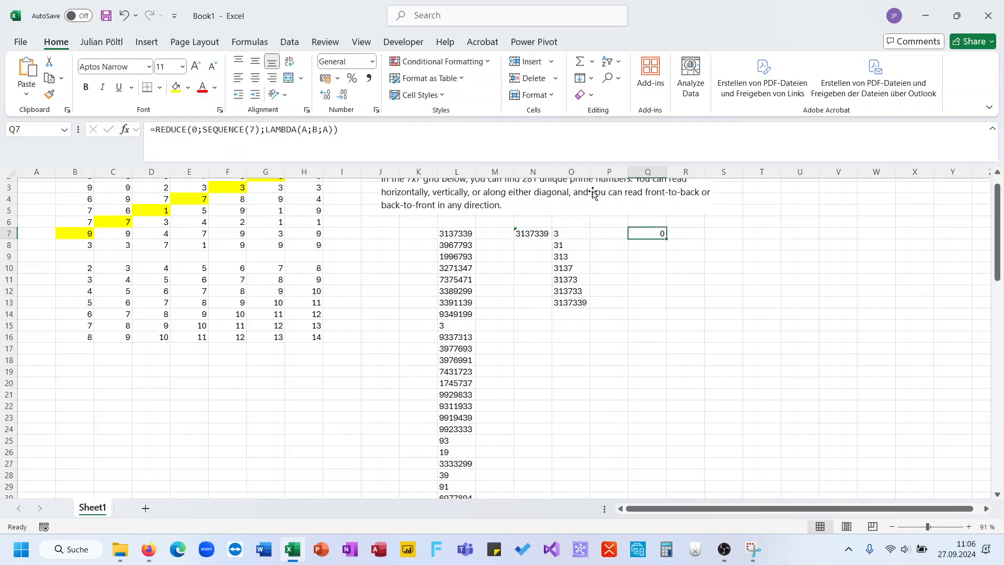
Step: Replace the 7 in the SEQUENCE argument of the Q7 REDUCE formula with LEN(N7)
{"action": "double_click", "coordinate": [194, 130]}
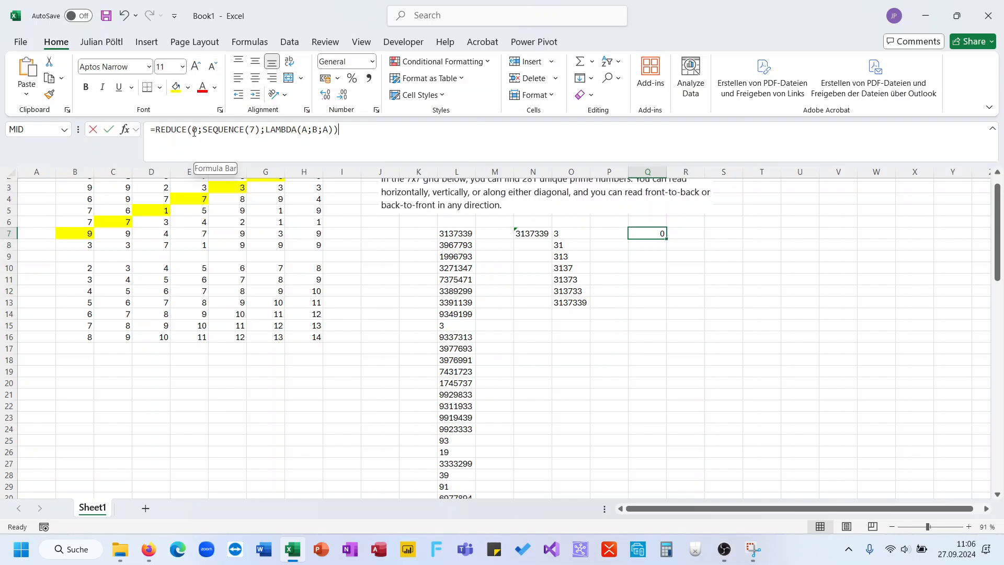
{"action": "left_click_drag", "start_coordinate": [203, 129], "coordinate": [261, 130]}
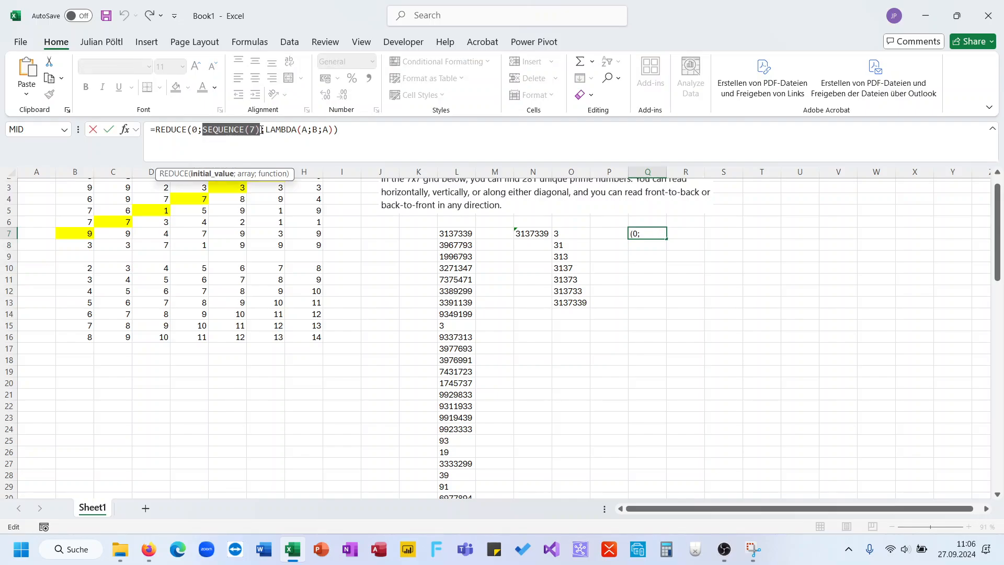
{"action": "left_click", "coordinate": [355, 132]}
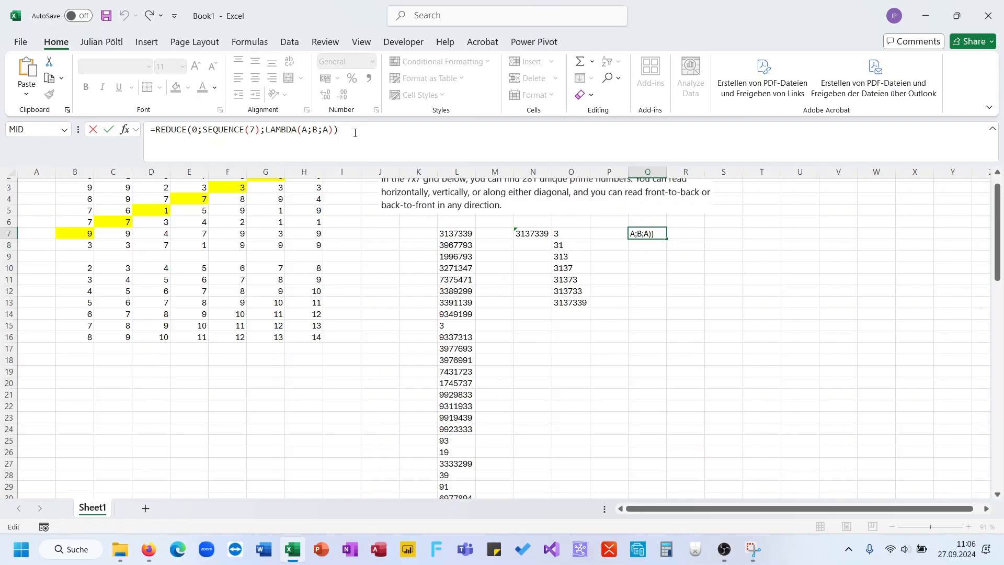
{"action": "left_click", "coordinate": [256, 130]}
{"action": "key", "text": "BackSpace"}
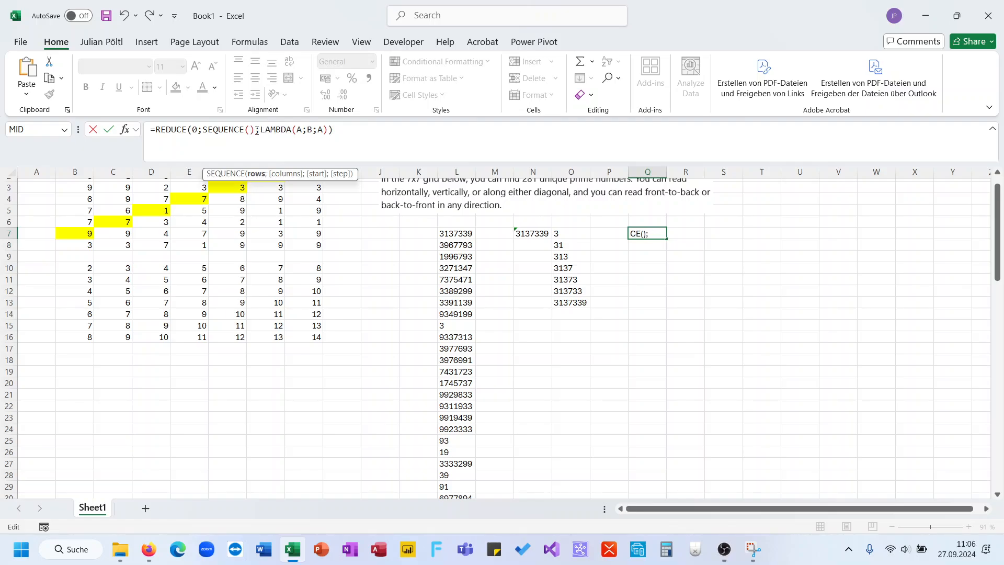
{"action": "type", "text": "len("}
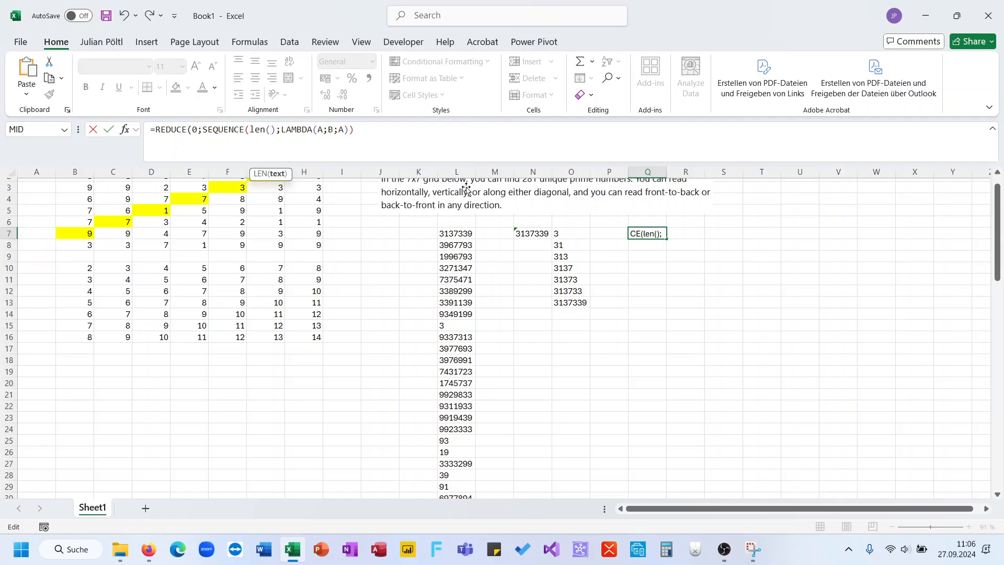
{"action": "left_click", "coordinate": [520, 234]}
{"action": "type", "text": ")"}
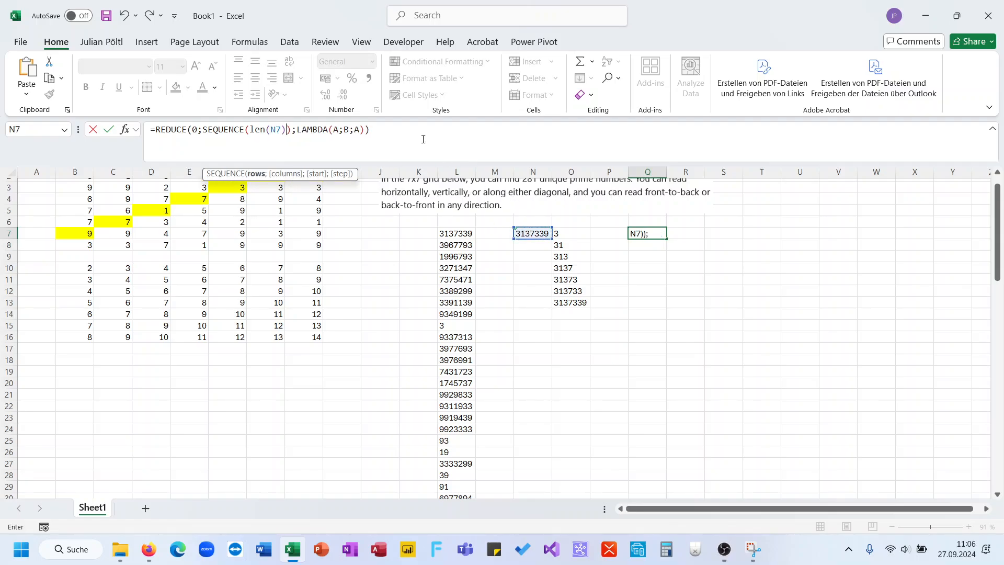
Step: Replace the LAMBDA's calculation A in Q7 with the copied MID(N7;1;SEQUENCE(LEN(N7)))
{"action": "left_click", "coordinate": [423, 138]}
{"action": "key", "text": "BackSpace"}
{"action": "key", "text": "BackSpace"}
{"action": "key", "text": "BackSpace"}
{"action": "type", "text": "MID(N7;1;SEQUENCE(LEN(N7)))"}
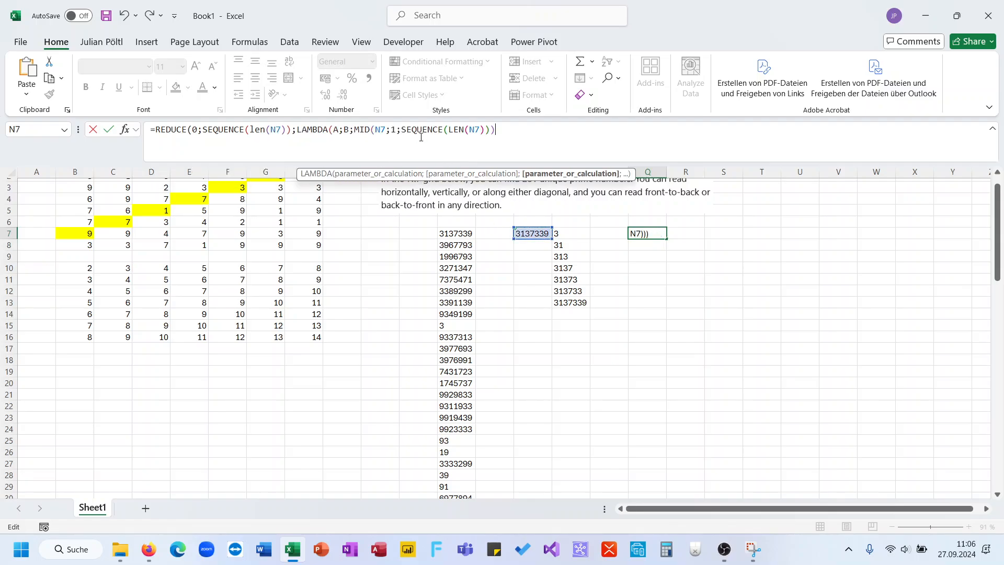
Step: Use B as the start position in the Q7 MID expression and close the REDUCE formula
{"action": "double_click", "coordinate": [392, 130]}
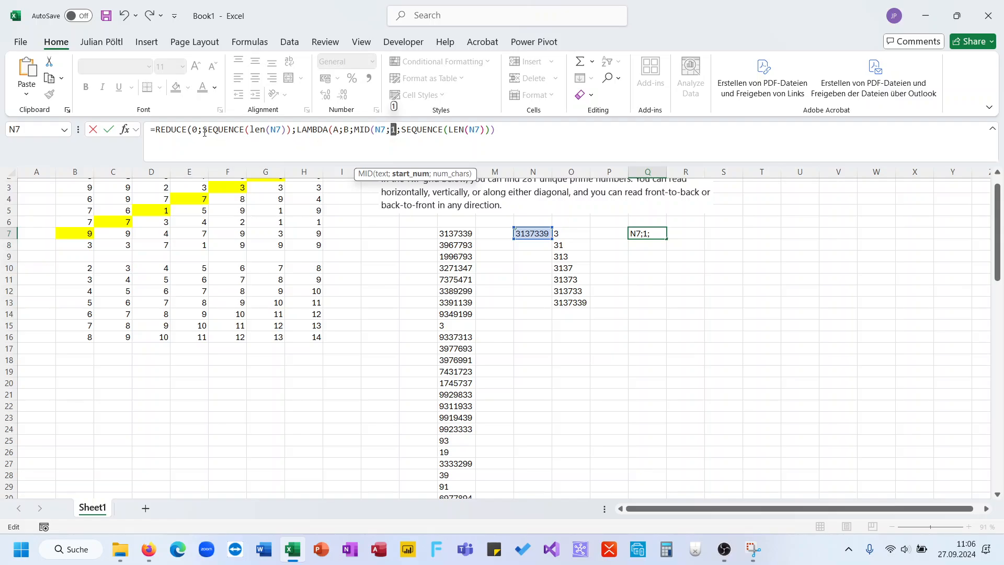
{"action": "type", "text": "B"}
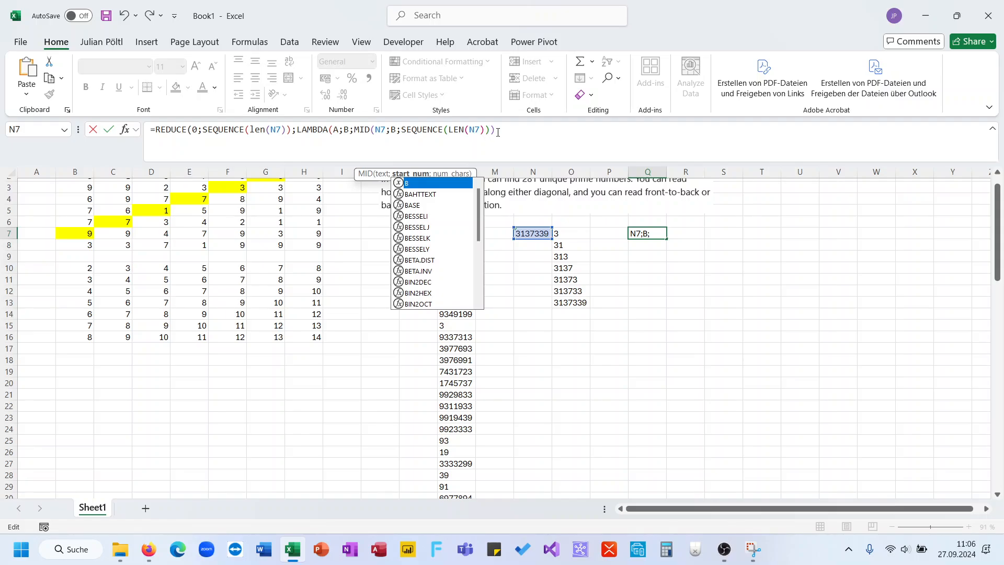
{"action": "left_click", "coordinate": [498, 132]}
{"action": "type", "text": "))"}
{"action": "key", "text": "Return"}
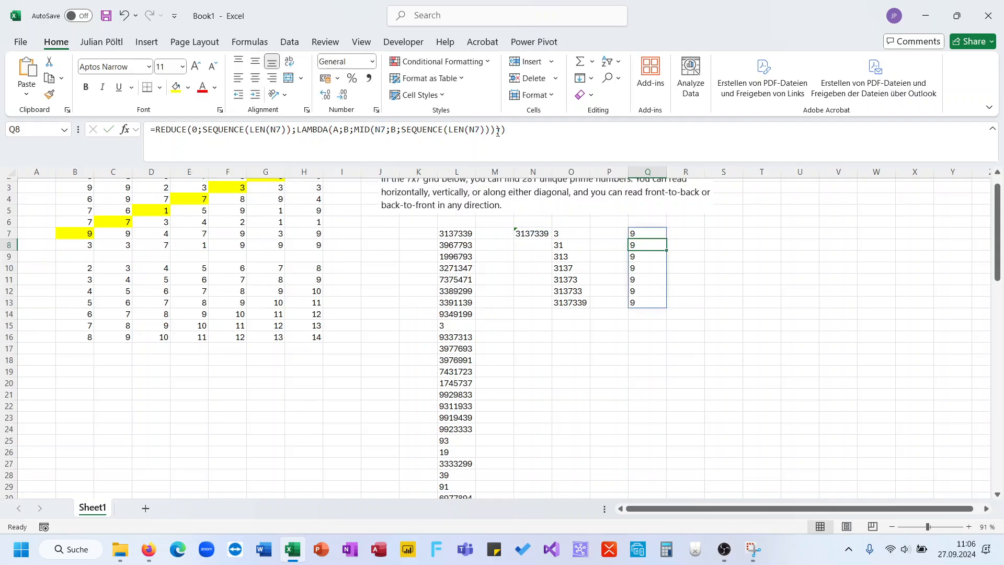
{"action": "key", "text": "Up"}
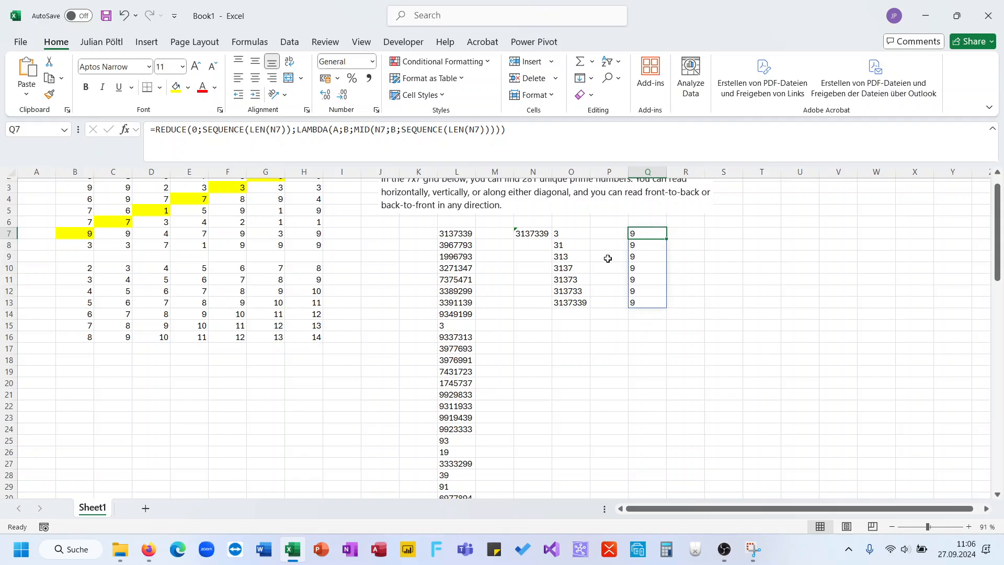
Step: Set the start position in the O7 MID formula to 7 for comparison with the Q7 output
{"action": "left_click", "coordinate": [574, 237]}
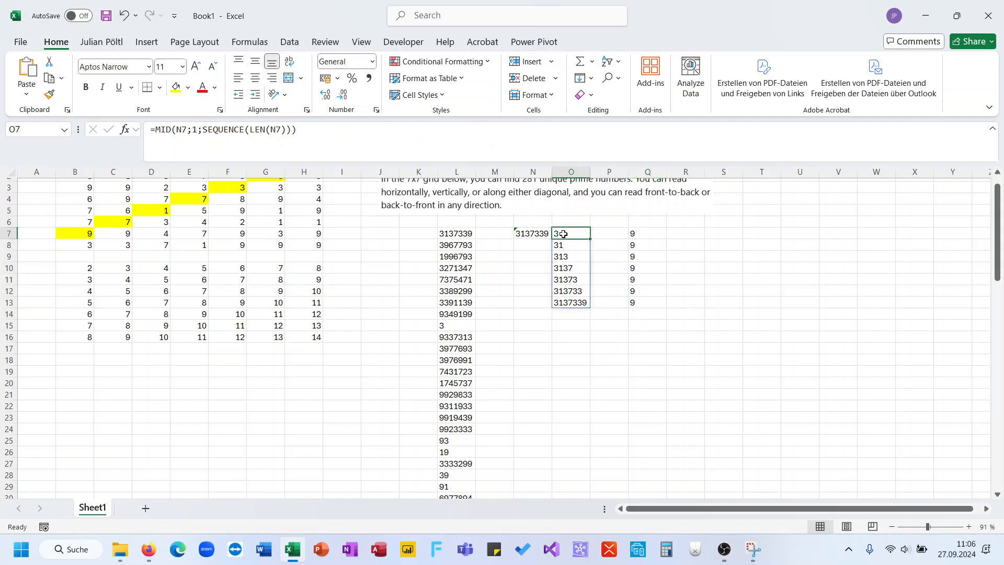
{"action": "double_click", "coordinate": [198, 133]}
{"action": "type", "text": "7"}
{"action": "key", "text": "Return"}
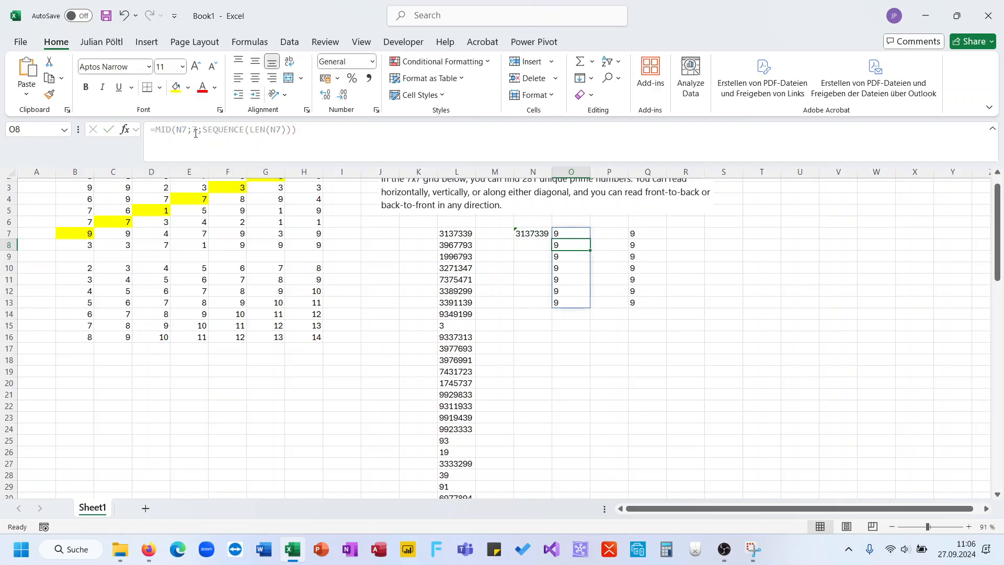
Step: Wrap the MID expression in the Q7 LAMBDA as VSTACK(A;MID(...)), and check the spilled list against N7
{"action": "left_click", "coordinate": [649, 234]}
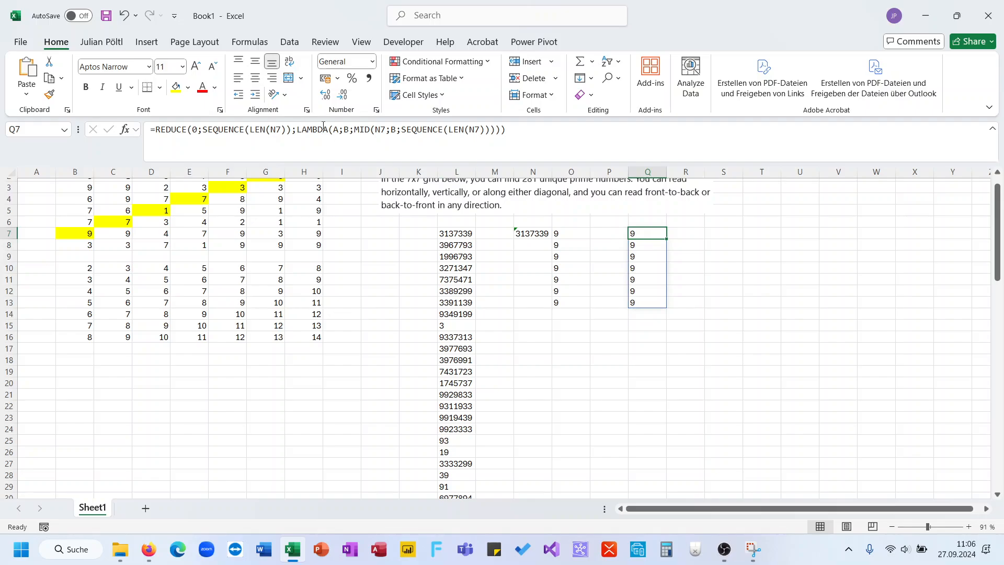
{"action": "left_click", "coordinate": [352, 131]}
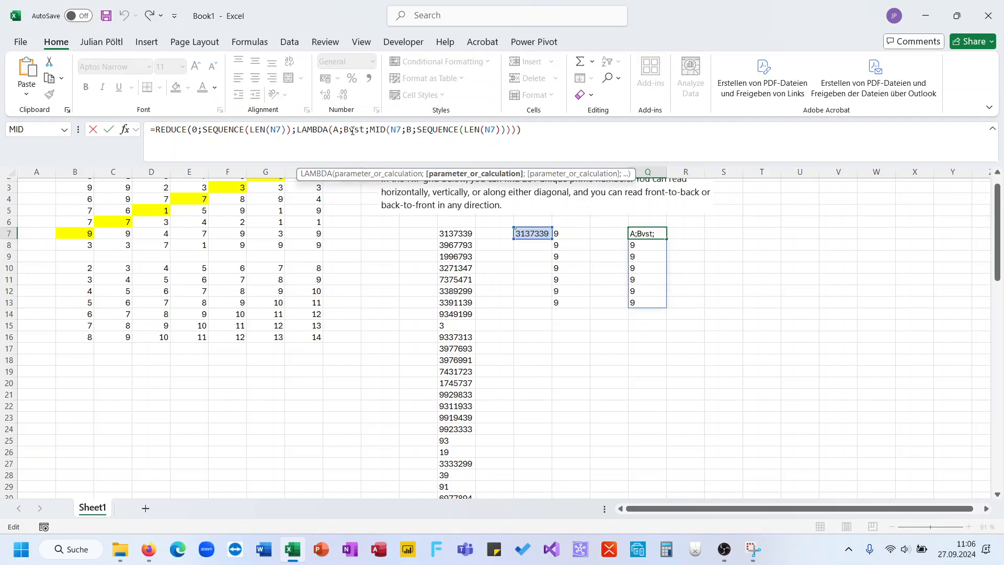
{"action": "key", "text": "Right"}
{"action": "type", "text": "VSTACK("}
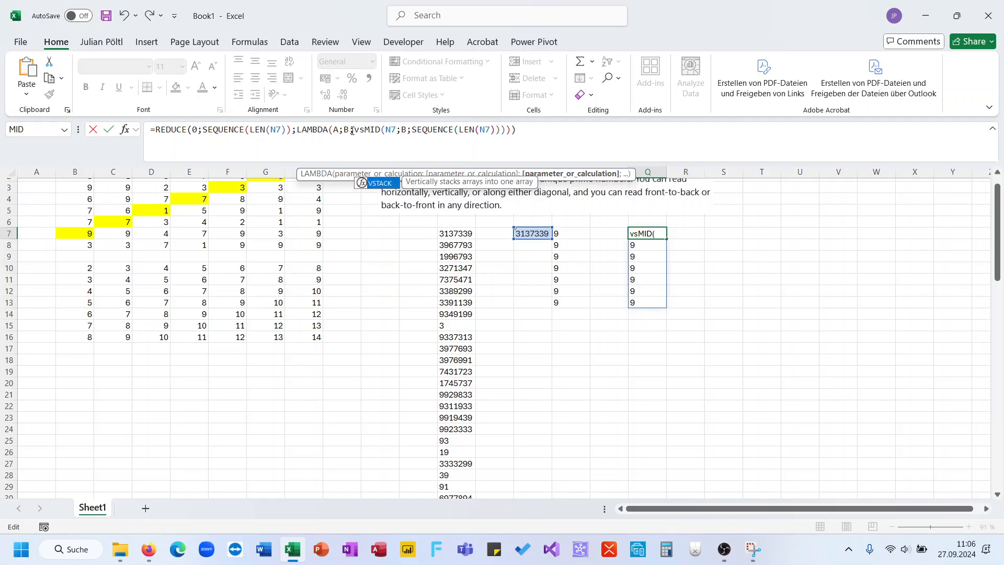
{"action": "type", "text": "A;"}
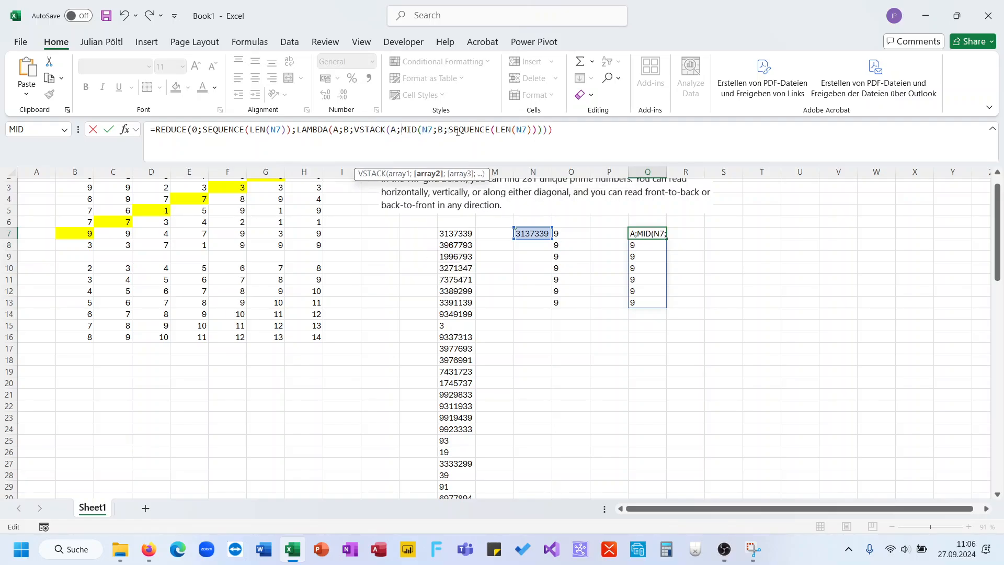
{"action": "key", "text": "Return"}
{"action": "key", "text": "Up"}
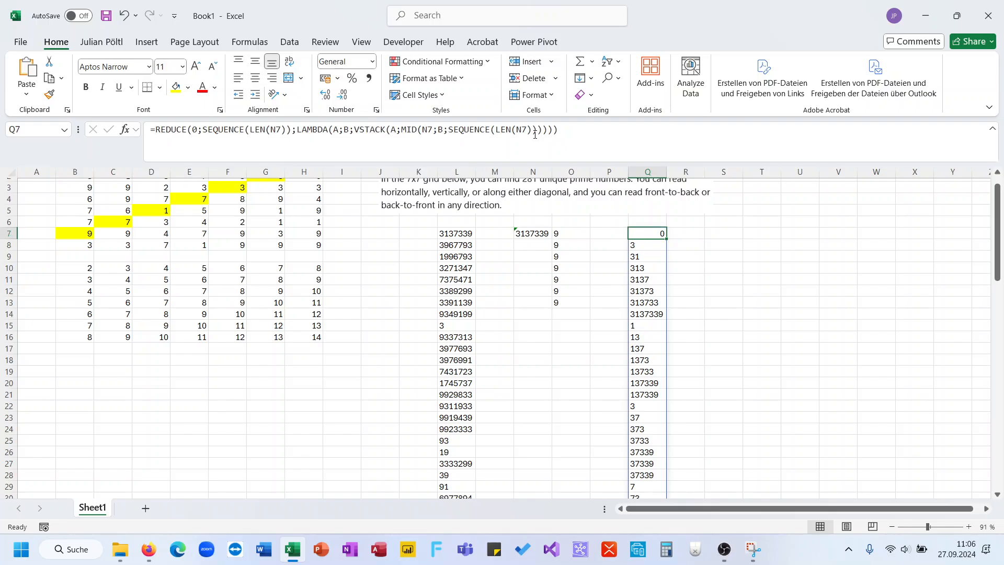
{"action": "key", "text": "ctrl+Down"}
{"action": "key", "text": "ctrl+Up"}
{"action": "scroll", "coordinate": [790, 235], "scroll_direction": "down", "scroll_amount": 14}
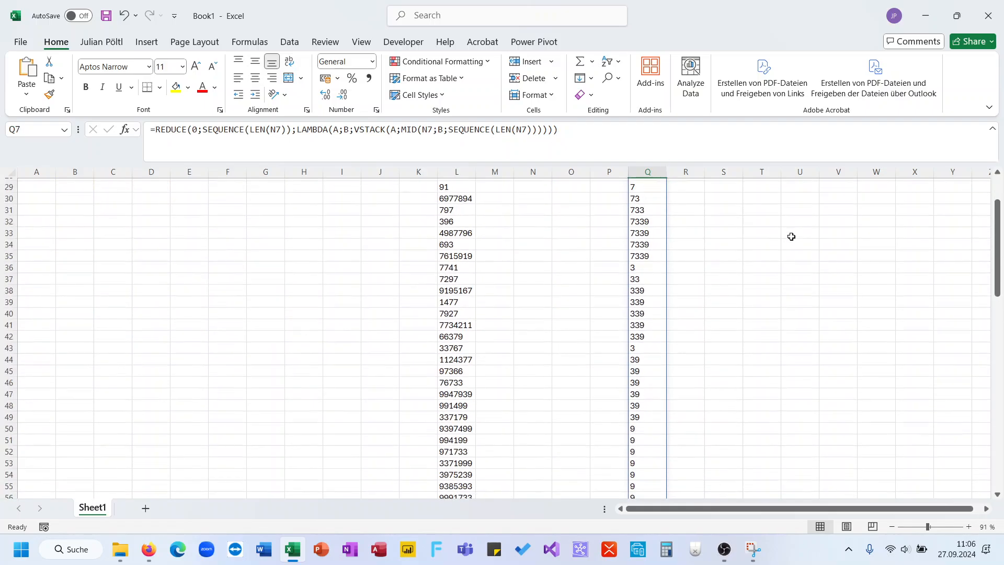
{"action": "scroll", "coordinate": [790, 236], "scroll_direction": "up", "scroll_amount": 16}
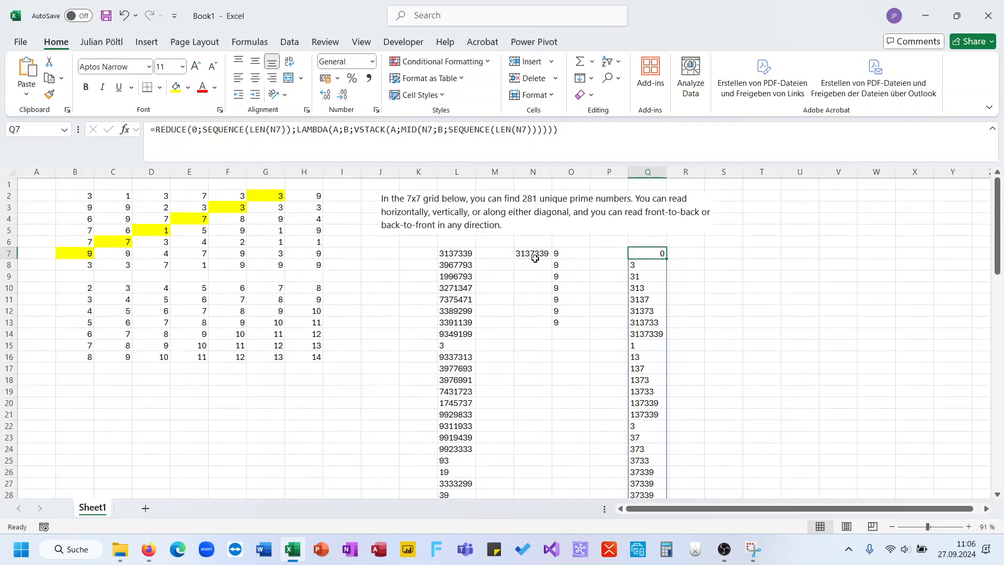
{"action": "left_click", "coordinate": [536, 252]}
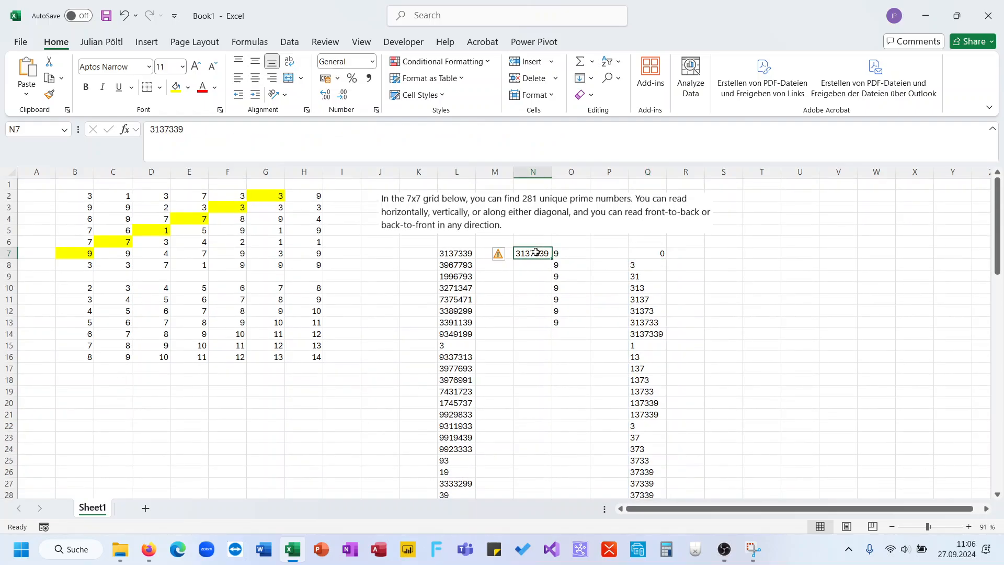
{"action": "left_click", "coordinate": [639, 253]}
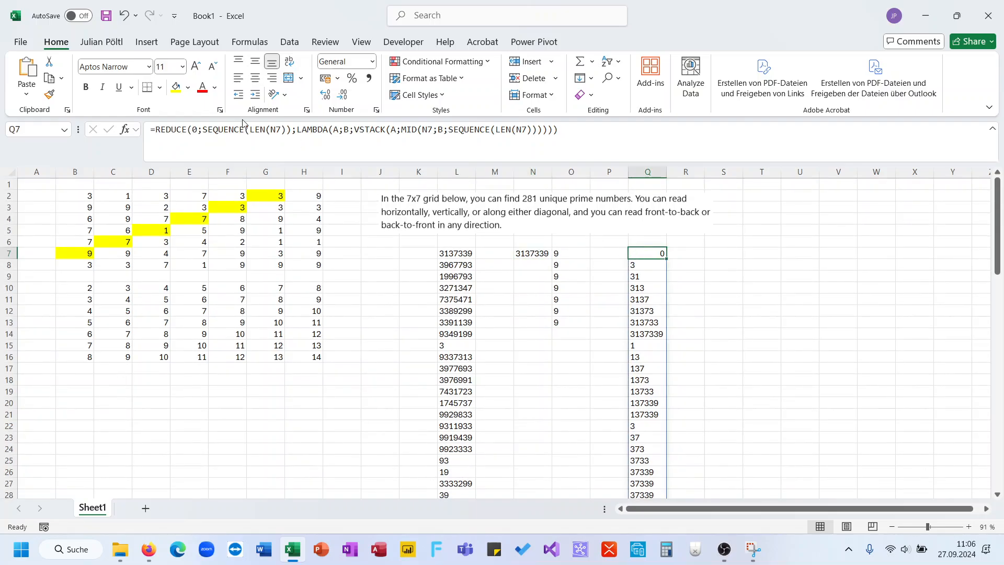
{"action": "left_click", "coordinate": [157, 129]}
{"action": "type", "text": "DROP("}
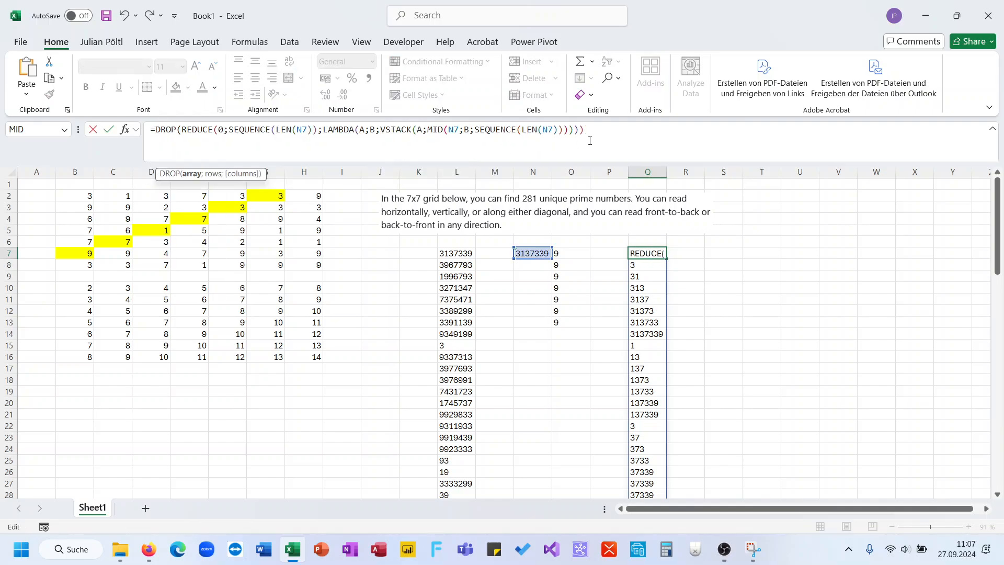
{"action": "left_click", "coordinate": [590, 141]}
{"action": "type", "text": ";1)"}
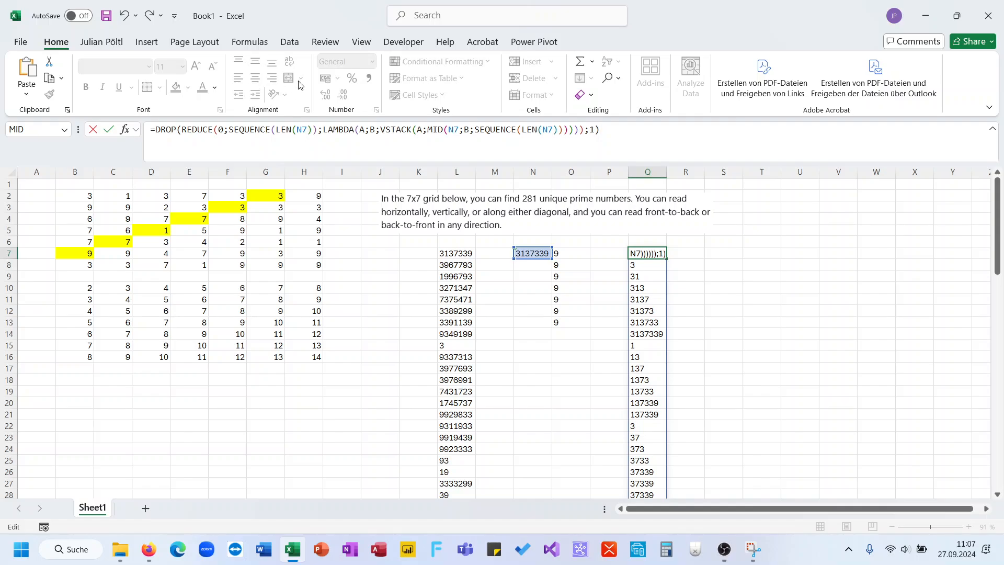
{"action": "key", "text": "Escape"}
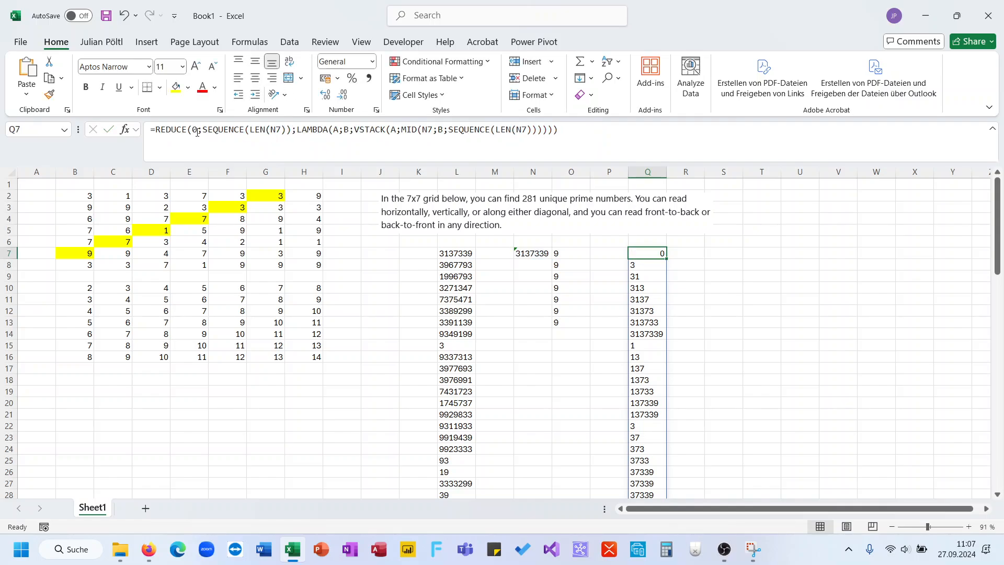
Step: Remove the initial value 0 from the Q7 REDUCE formula, leaving that argument empty
{"action": "left_click", "coordinate": [197, 133]}
{"action": "key", "text": "BackSpace"}
{"action": "key", "text": "ctrl+Return"}
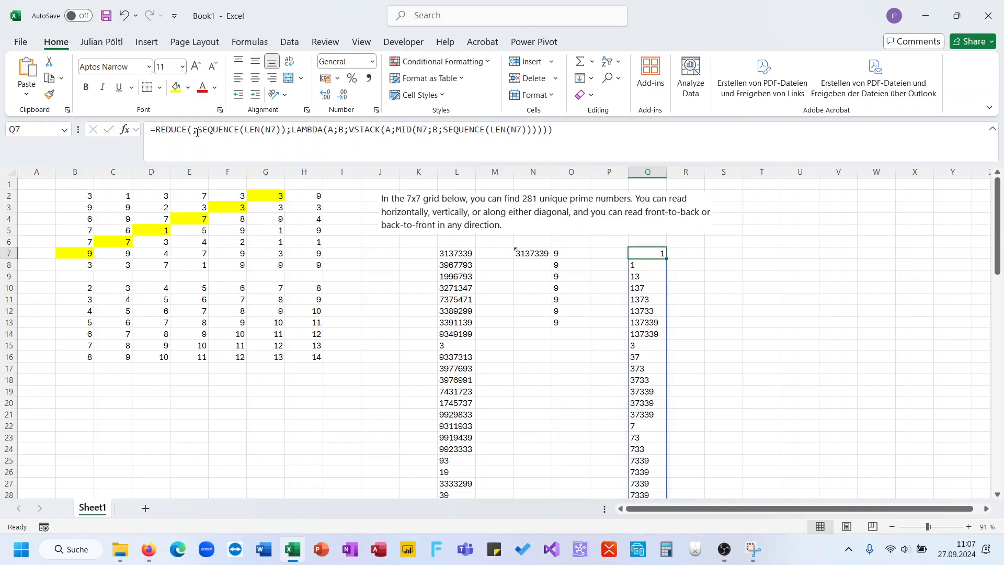
Step: Restore the initial value 0 in the Q7 REDUCE formula and wrap it in DROP with 0 rows
{"action": "key", "text": "ctrl+z"}
{"action": "left_click", "coordinate": [158, 133]}
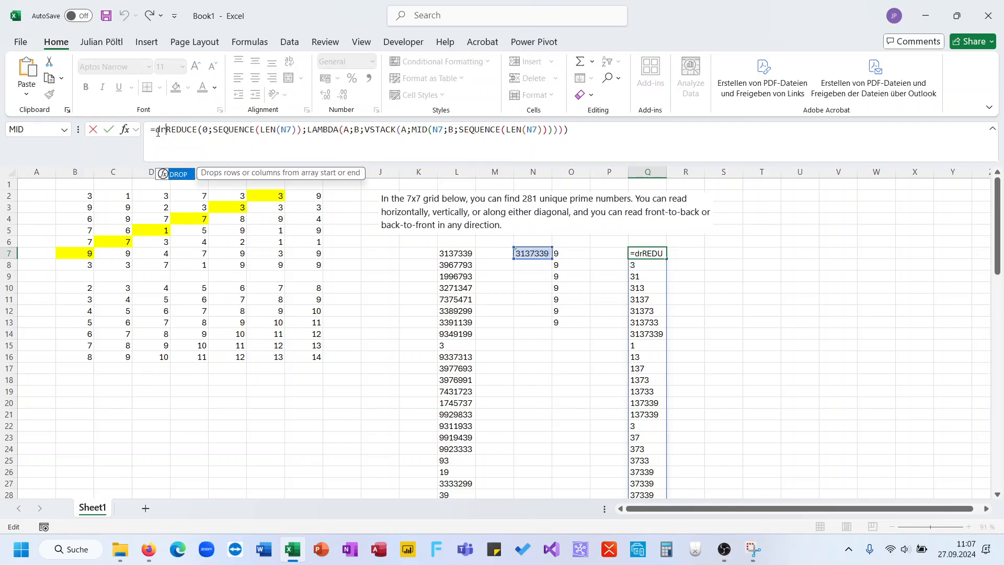
{"action": "type", "text": "DROP("}
{"action": "key", "text": "End"}
{"action": "type", "text": ";0)"}
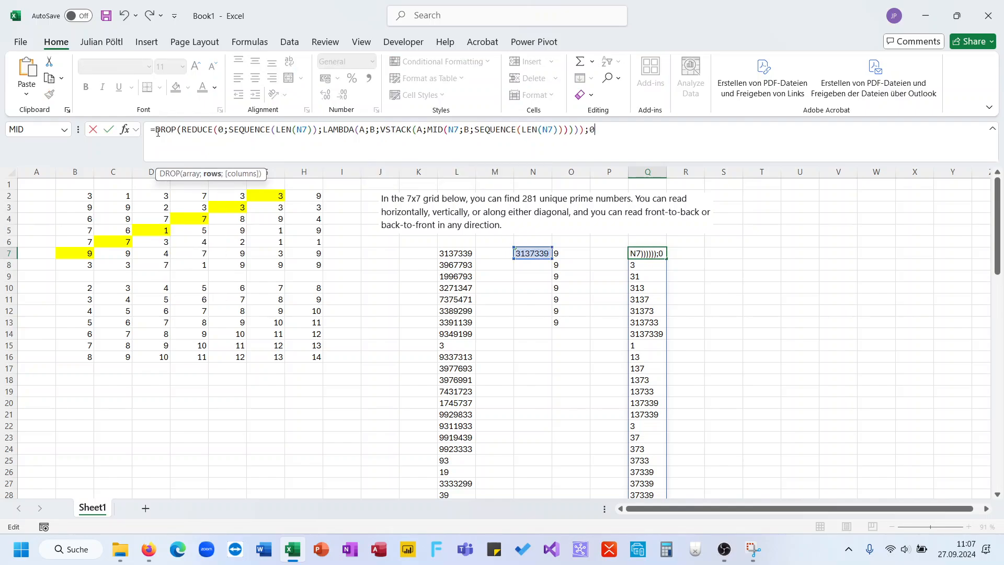
{"action": "key", "text": "ctrl+Return"}
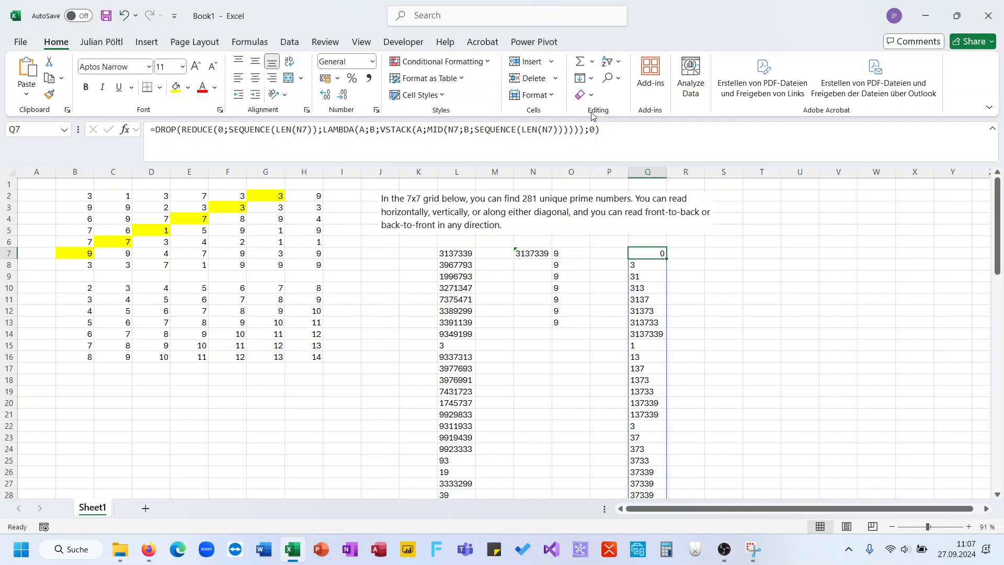
Step: Set the rows argument of DROP in Q7 to 1 and check the spilled list down to its end
{"action": "double_click", "coordinate": [593, 129]}
{"action": "type", "text": "1"}
{"action": "key", "text": "ctrl+Return"}
{"action": "scroll", "coordinate": [594, 129], "scroll_direction": "down", "scroll_amount": 9}
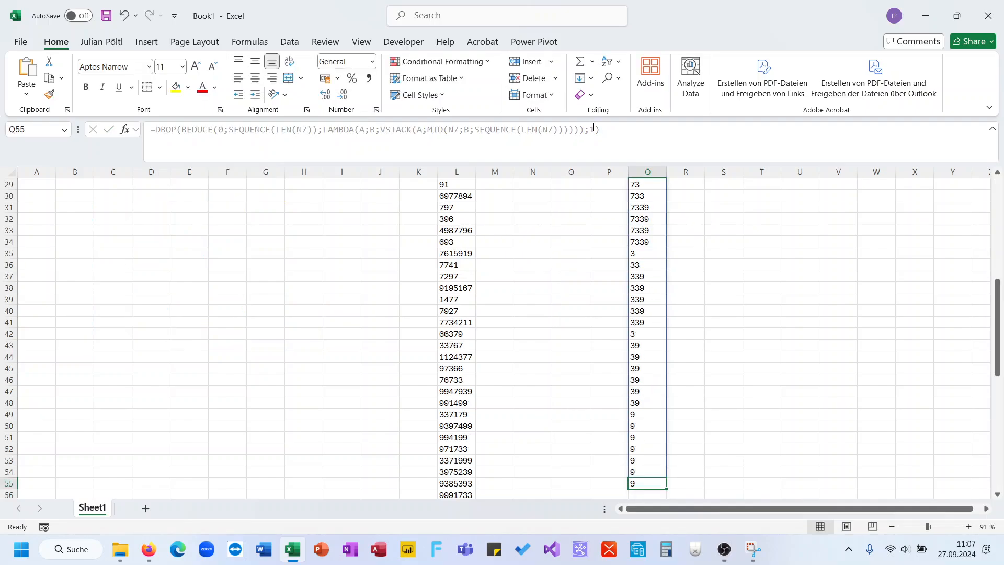
{"action": "scroll", "coordinate": [593, 129], "scroll_direction": "up", "scroll_amount": 7}
Step: Wrap the Q7 DROP formula in UNIQUE and check the spilled list of substrings
{"action": "left_click", "coordinate": [156, 129]}
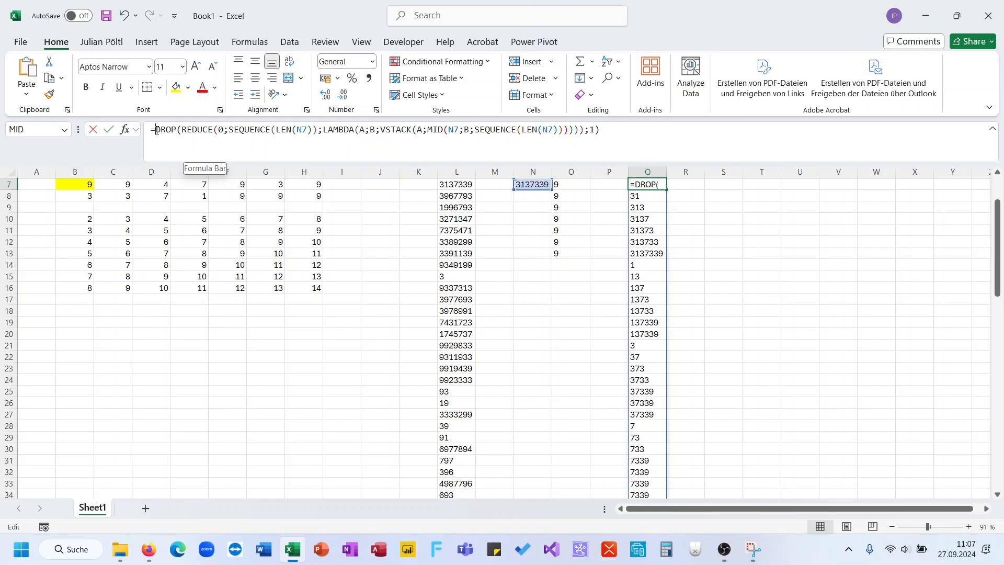
{"action": "type", "text": "uni"}
{"action": "key", "text": "Down"}
{"action": "key", "text": "Down"}
{"action": "key", "text": "Tab"}
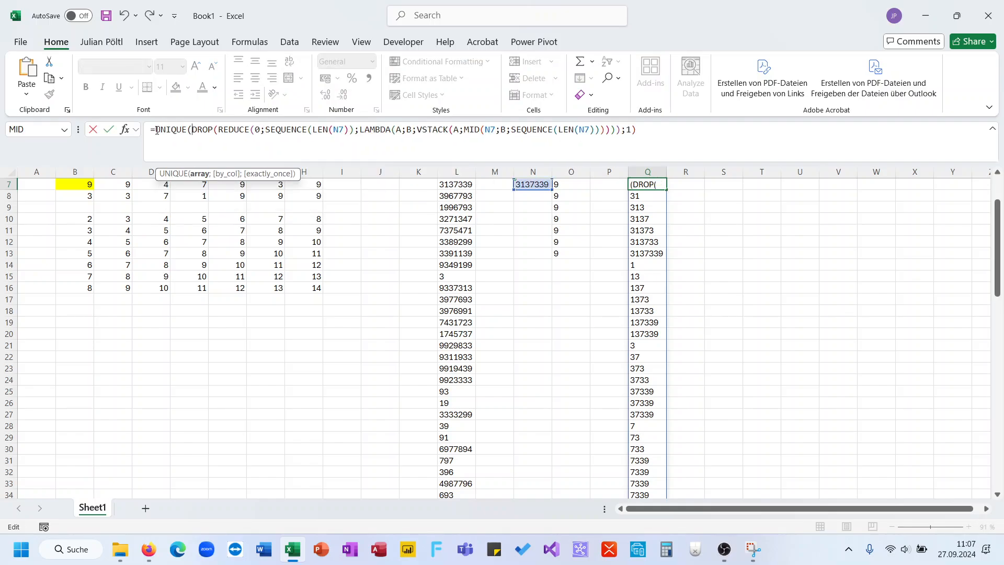
{"action": "key", "text": "Return"}
{"action": "key", "text": "Up"}
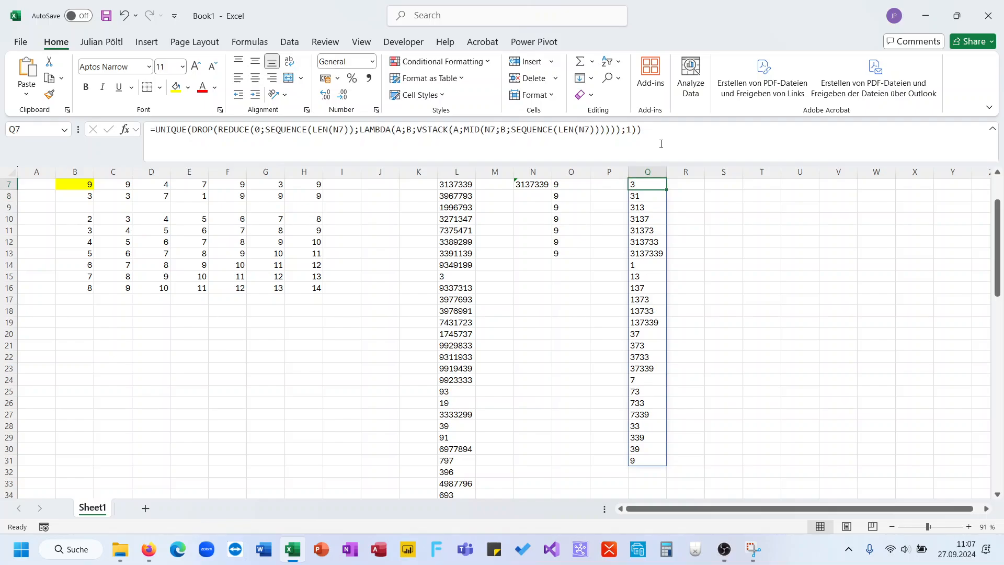
{"action": "key", "text": "ctrl+Down"}
{"action": "key", "text": "ctrl+Up"}
{"action": "scroll", "coordinate": [700, 360], "scroll_direction": "up", "scroll_amount": 1}
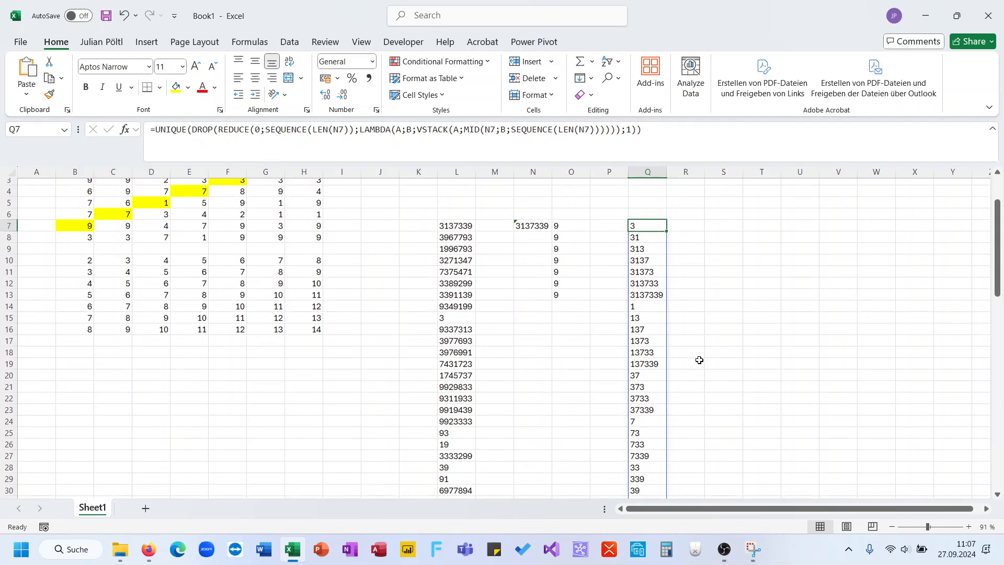
{"action": "key", "text": "ctrl+shift+Down"}
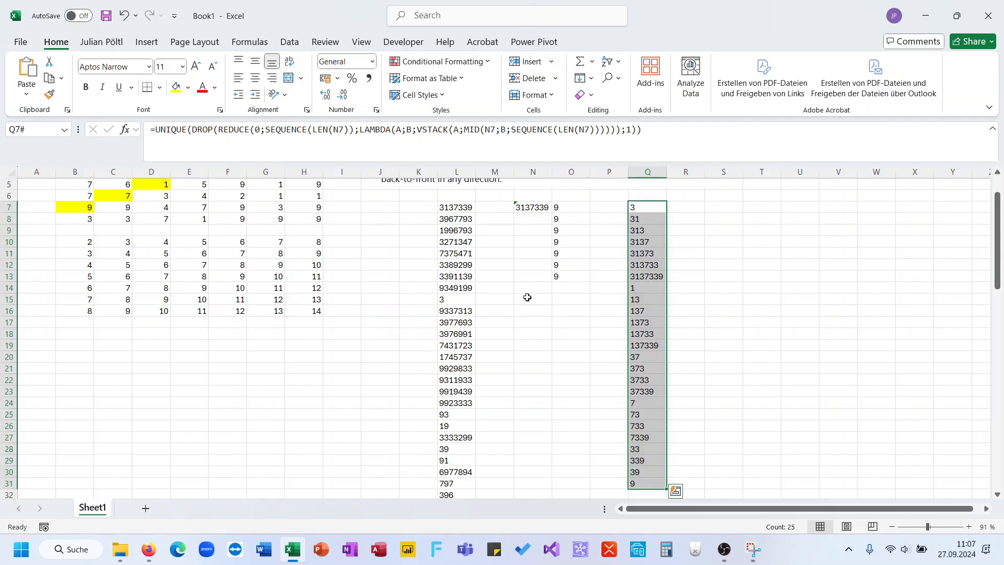
Step: Try to clear cells N7:O7, undo the deletion, and go back to the Q7 formula
{"action": "key", "text": "Up"}
{"action": "key", "text": "Down"}
{"action": "key", "text": "Left"}
{"action": "key", "text": "Left"}
{"action": "key", "text": "Left"}
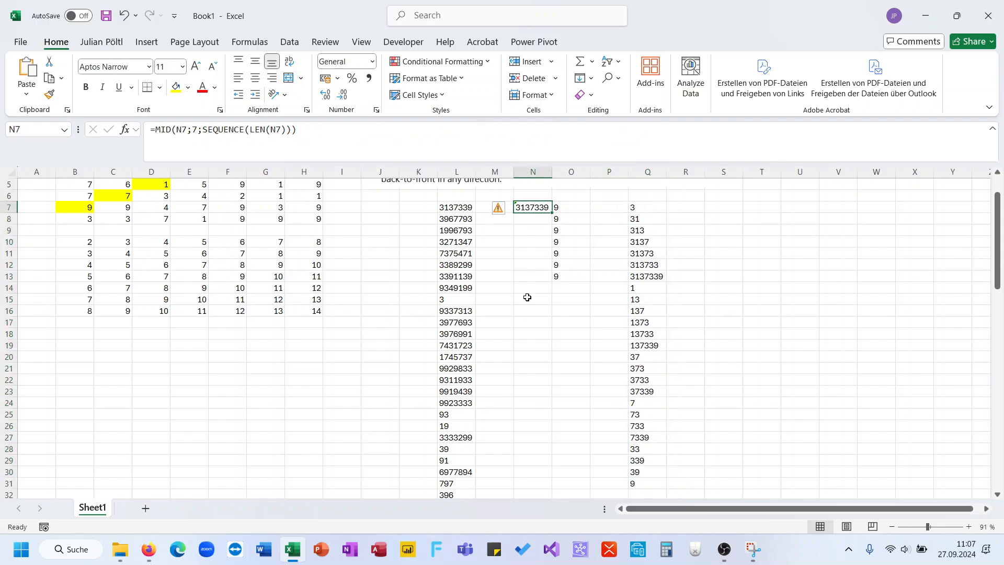
{"action": "key", "text": "shift+Right"}
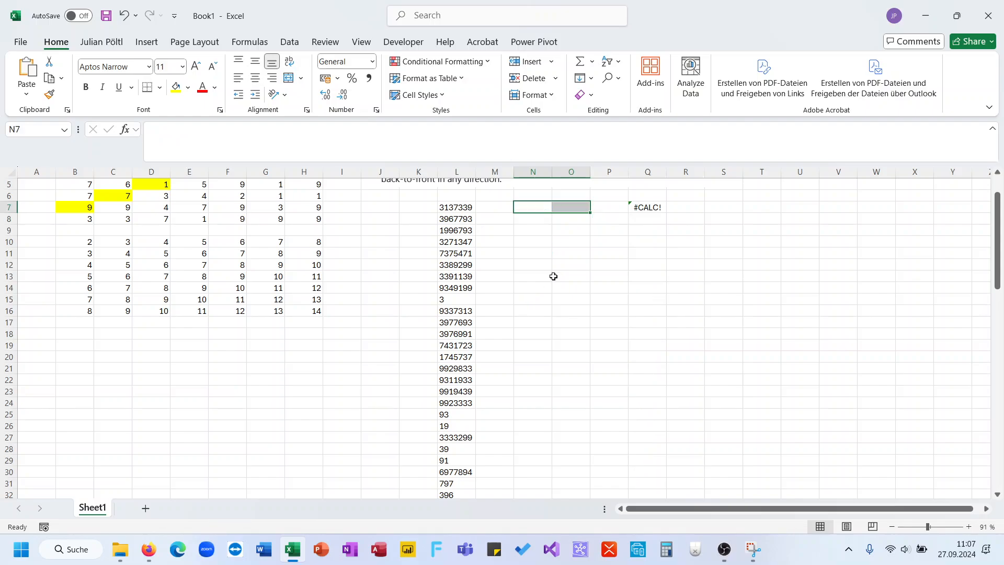
{"action": "left_click", "coordinate": [651, 211]}
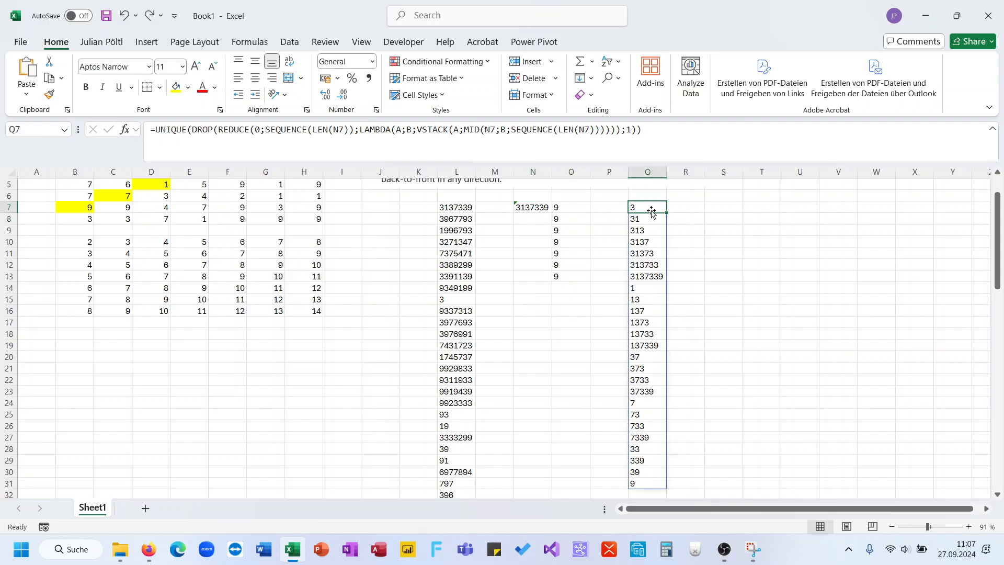
Step: Review the L7 list and enter =MAP(L7#;LAMBDA(A;A)) in P7, accepting the suggested formula correction
{"action": "left_click", "coordinate": [449, 210]}
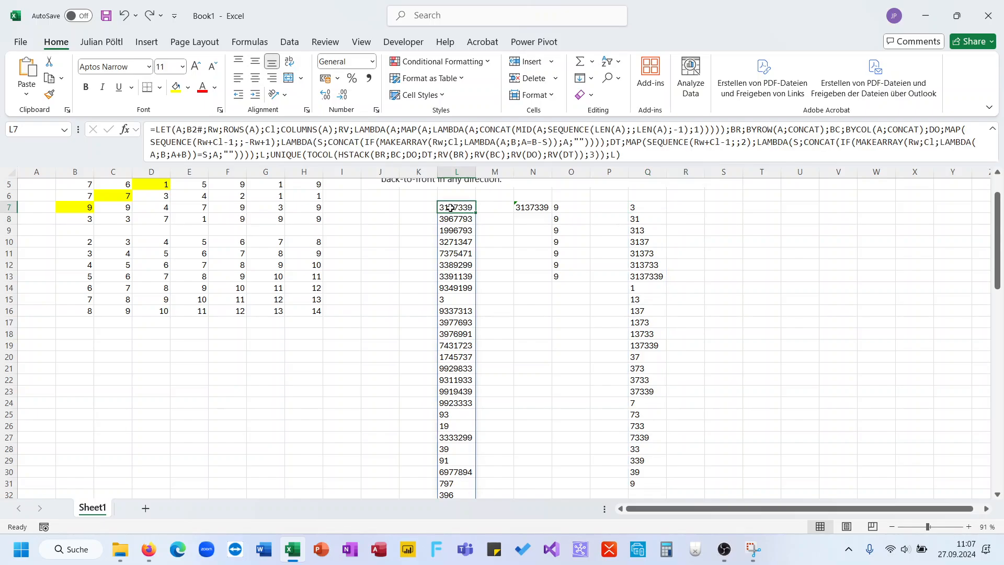
{"action": "scroll", "coordinate": [482, 351], "scroll_direction": "down", "scroll_amount": 5}
{"action": "scroll", "coordinate": [481, 352], "scroll_direction": "up", "scroll_amount": 7}
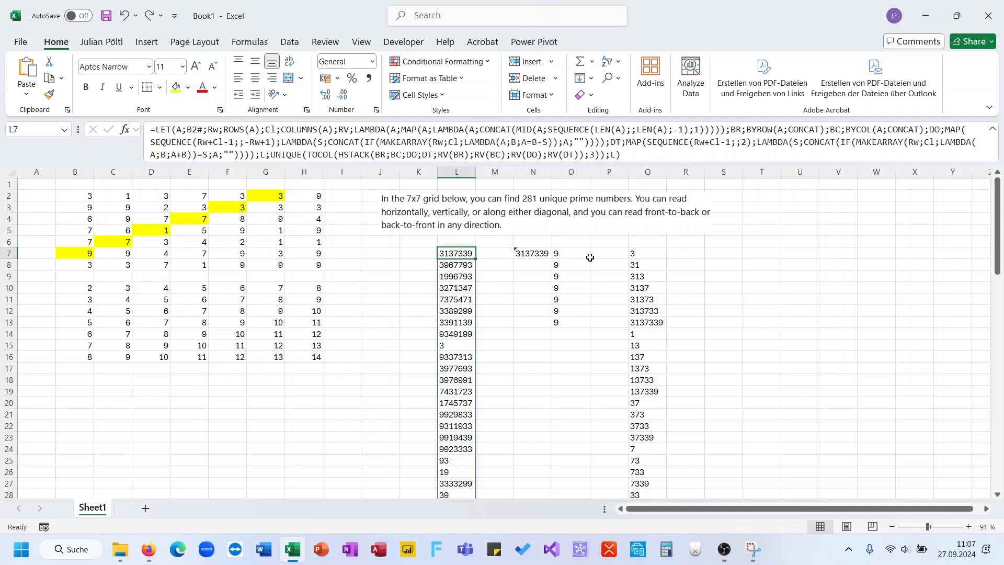
{"action": "left_click", "coordinate": [596, 254]}
{"action": "type", "text": "=map"}
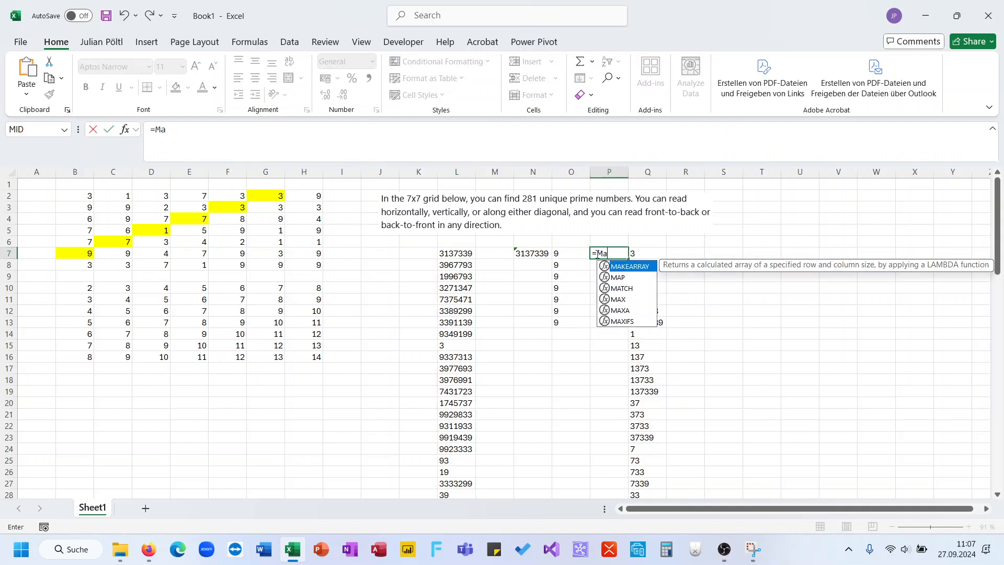
{"action": "key", "text": "Tab"}
{"action": "left_click", "coordinate": [468, 253]}
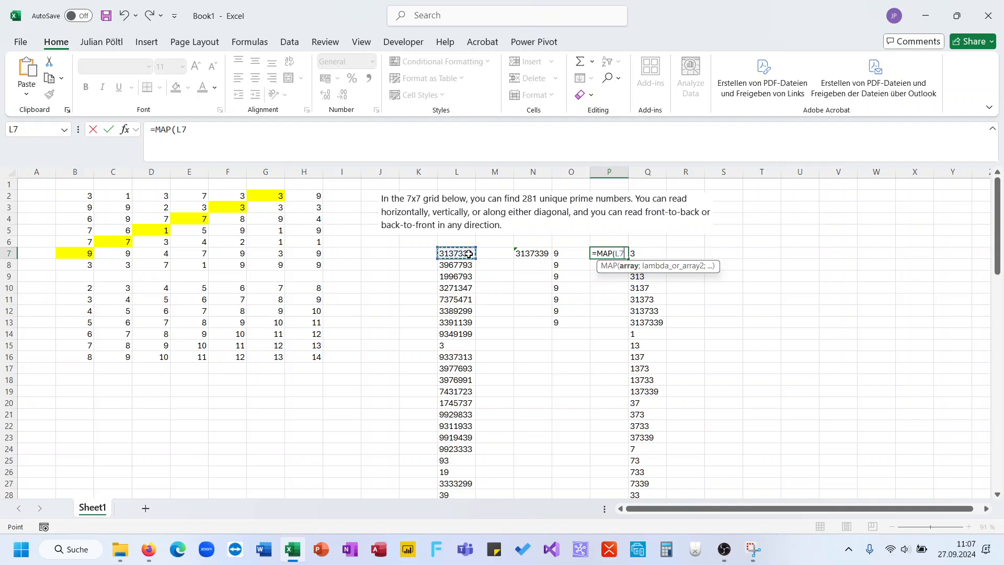
{"action": "key", "text": "ctrl+shift+Down"}
{"action": "type", "text": ";la"}
{"action": "key", "text": "Tab"}
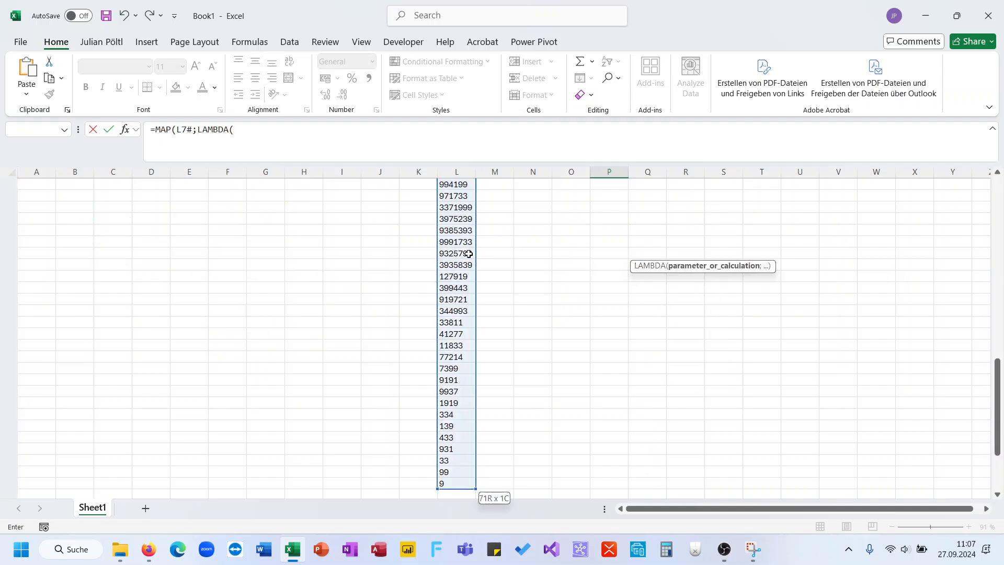
{"action": "type", "text": "A;A)))"}
{"action": "key", "text": "Return"}
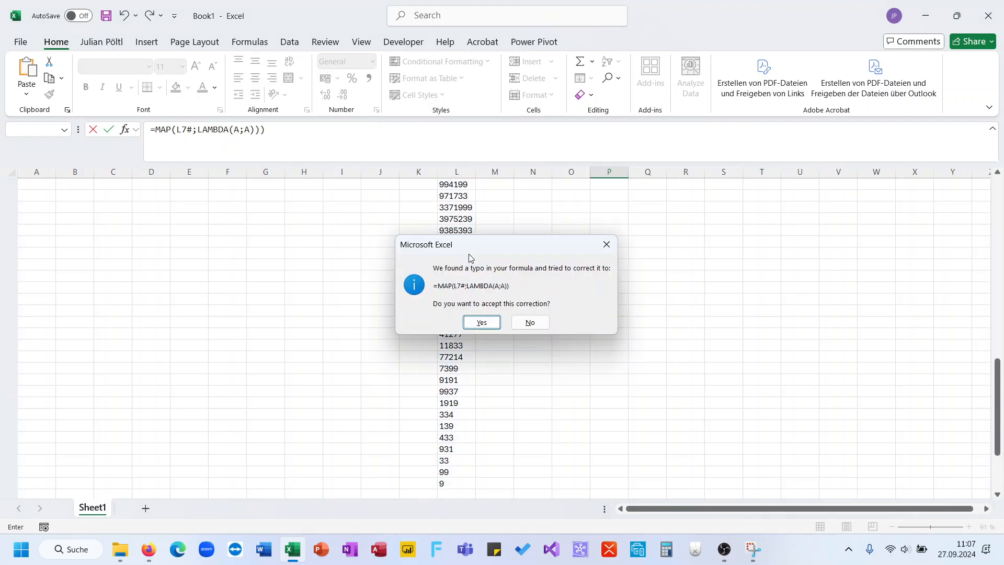
{"action": "left_click", "coordinate": [481, 322]}
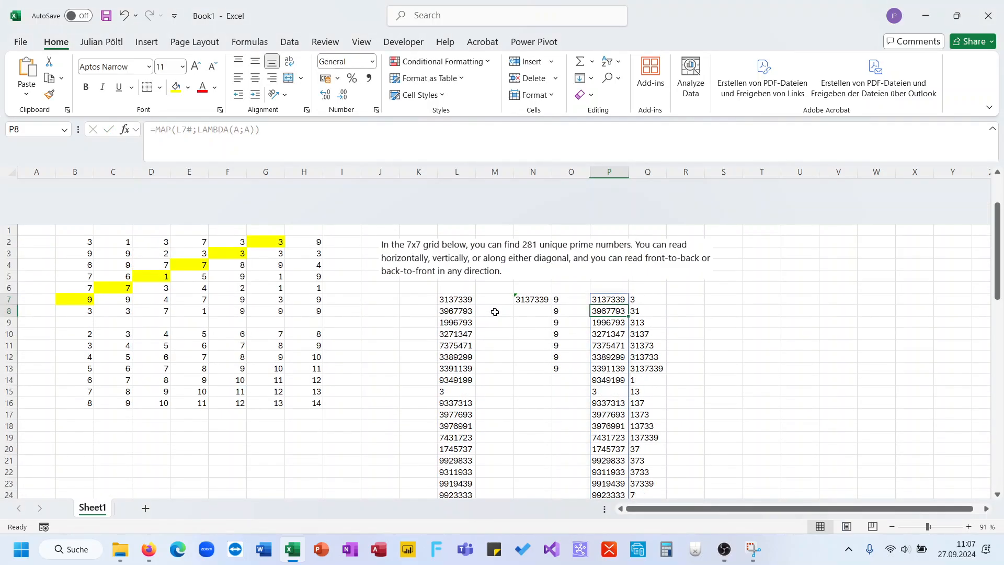
Step: Copy the Q7 UNIQUE formula without its equals sign, leaving Q7 as it is, and select P7
{"action": "left_click", "coordinate": [635, 255]}
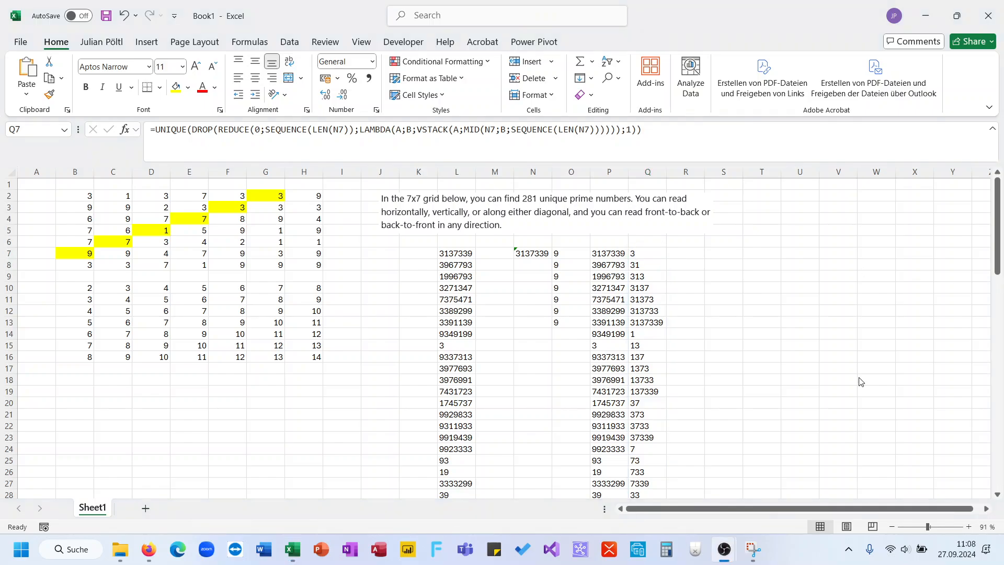
{"action": "left_click", "coordinate": [620, 256]}
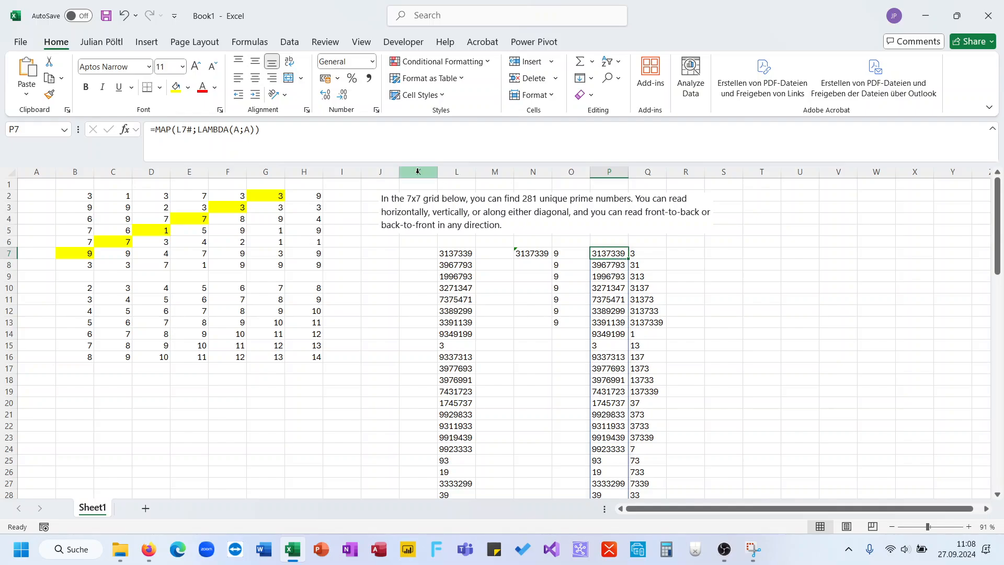
{"action": "left_click", "coordinate": [647, 253]}
{"action": "left_click", "coordinate": [664, 134]}
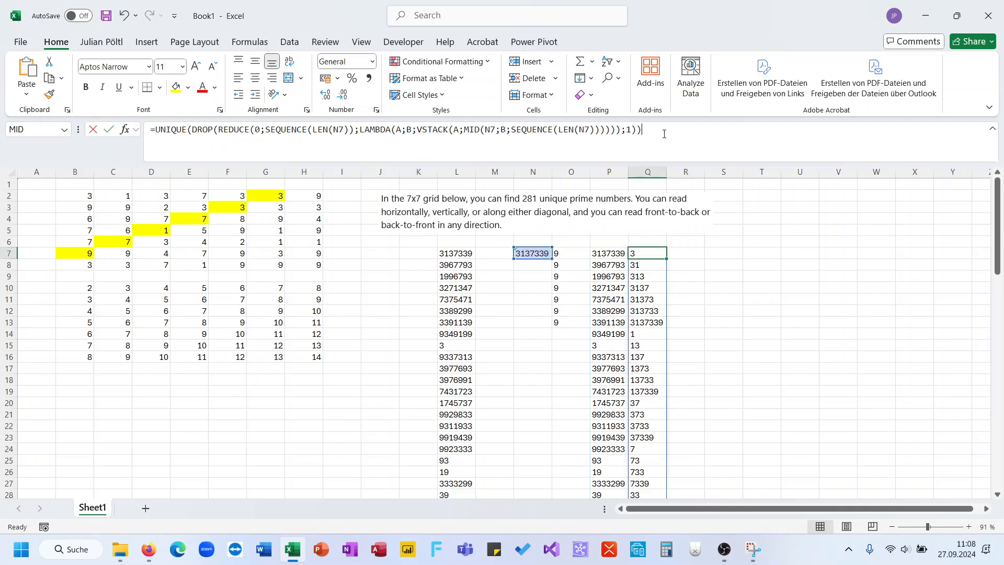
{"action": "left_click_drag", "start_coordinate": [664, 134], "coordinate": [130, 162]}
{"action": "key", "text": "ctrl+c"}
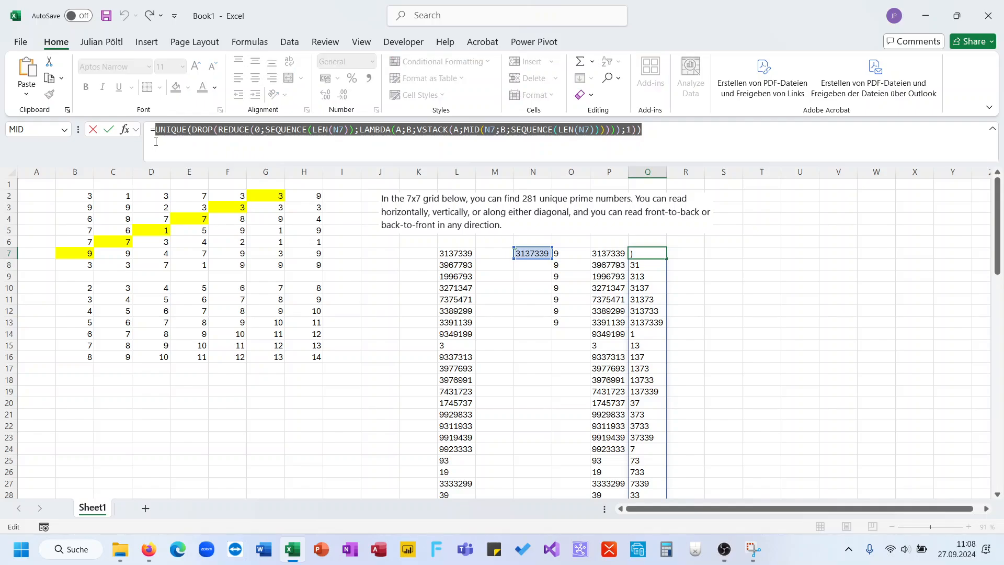
{"action": "key", "text": "Escape"}
{"action": "left_click", "coordinate": [605, 252]}
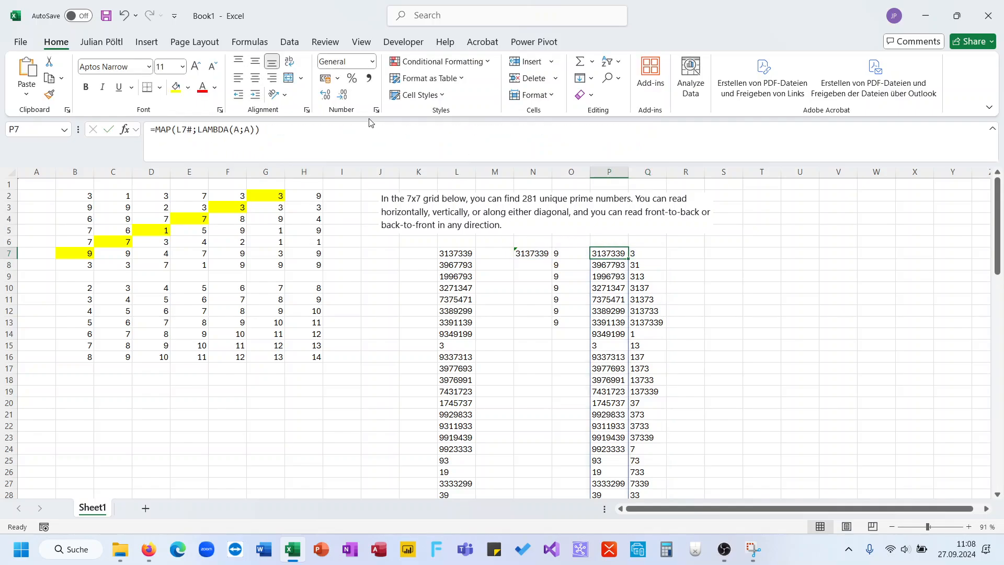
Step: Replace the calculation in the P7 MAP LAMBDA with the copied UNIQUE(DROP(REDUCE(...))) expression
{"action": "left_click", "coordinate": [310, 129]}
{"action": "key", "text": "BackSpace"}
{"action": "key", "text": "BackSpace"}
{"action": "key", "text": "BackSpace"}
{"action": "key", "text": "ctrl+v"}
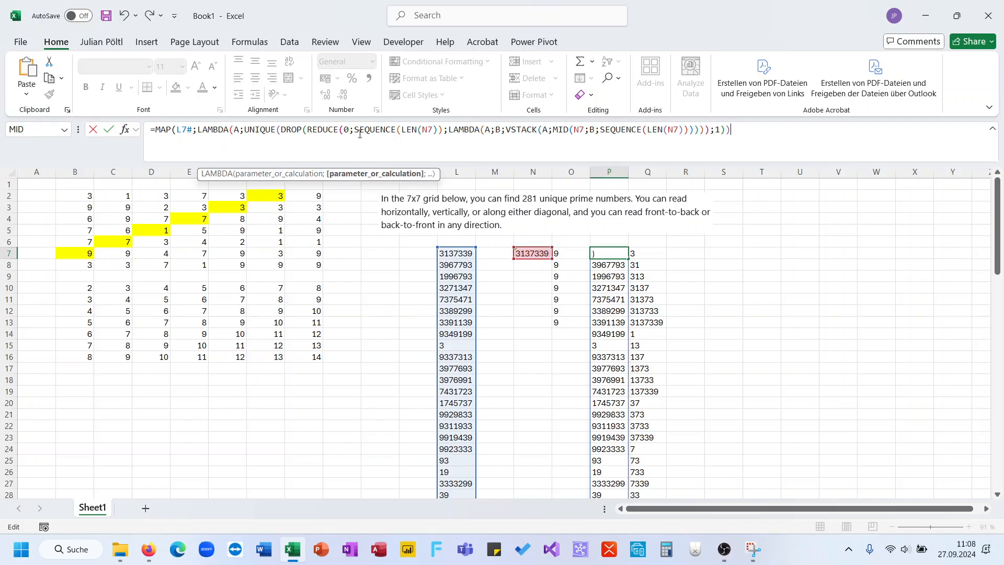
Step: Rename the outer LAMBDA parameter in P7 to C, replace all N7 references with C, and close and commit the formula
{"action": "double_click", "coordinate": [237, 130]}
{"action": "type", "text": "C"}
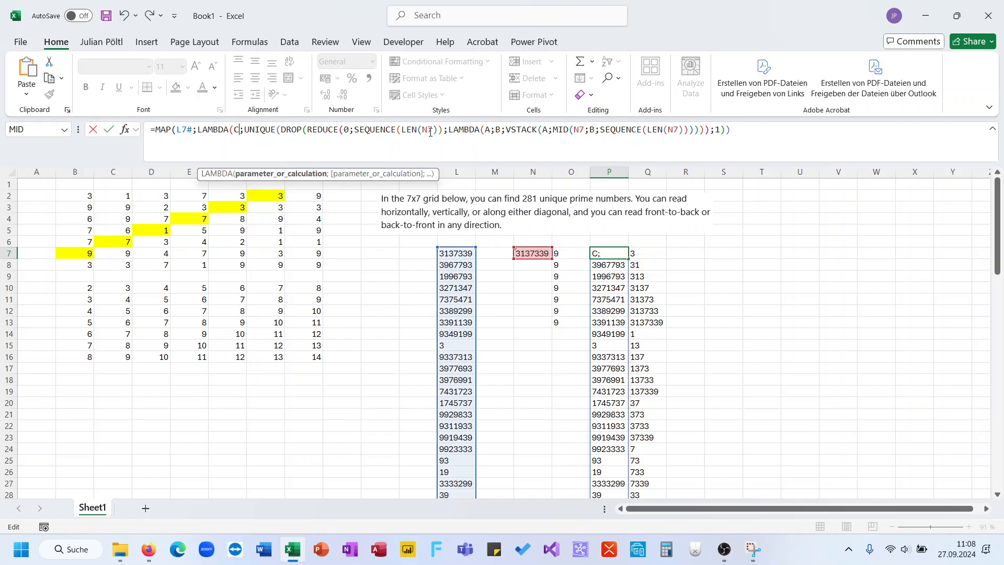
{"action": "double_click", "coordinate": [430, 130]}
{"action": "type", "text": "C"}
{"action": "double_click", "coordinate": [574, 130]}
{"action": "type", "text": "C"}
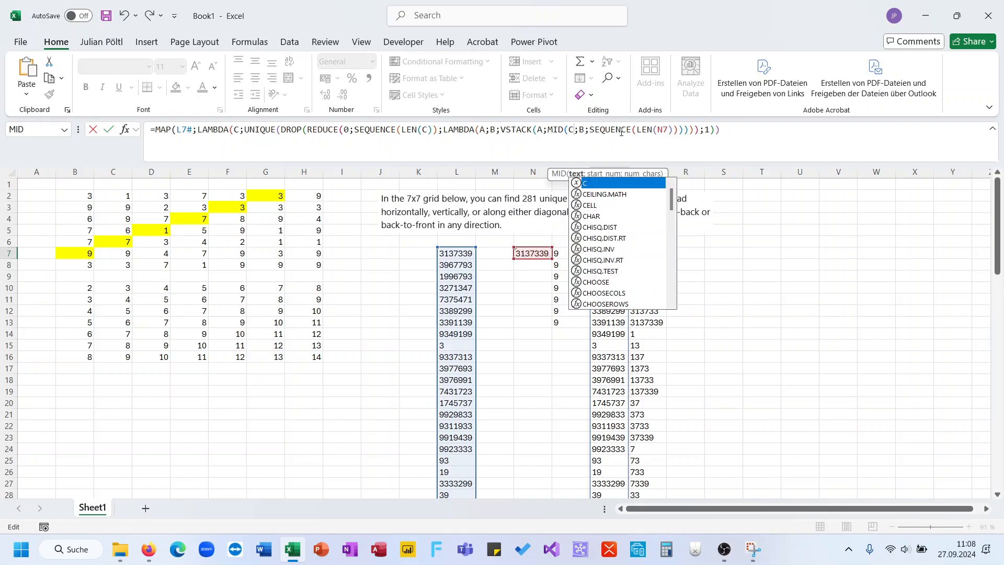
{"action": "double_click", "coordinate": [663, 131]}
{"action": "type", "text": "C"}
{"action": "left_click", "coordinate": [735, 130]}
{"action": "type", "text": "))"}
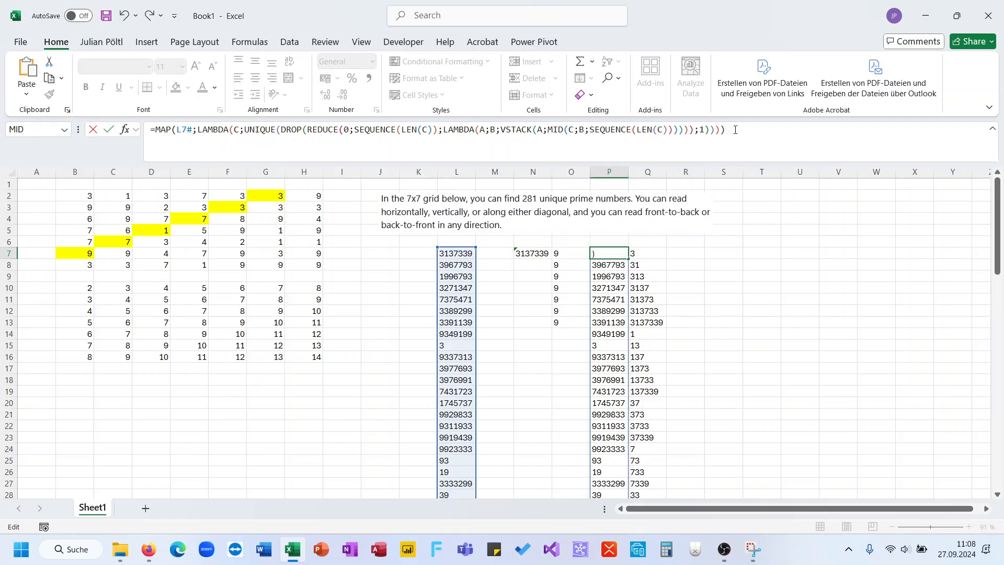
{"action": "key", "text": "Return"}
Step: Undo the nested P7 formula, and clear the MAP formula in P7 and the MID formula in O7, keeping N7
{"action": "key", "text": "ctrl+z"}
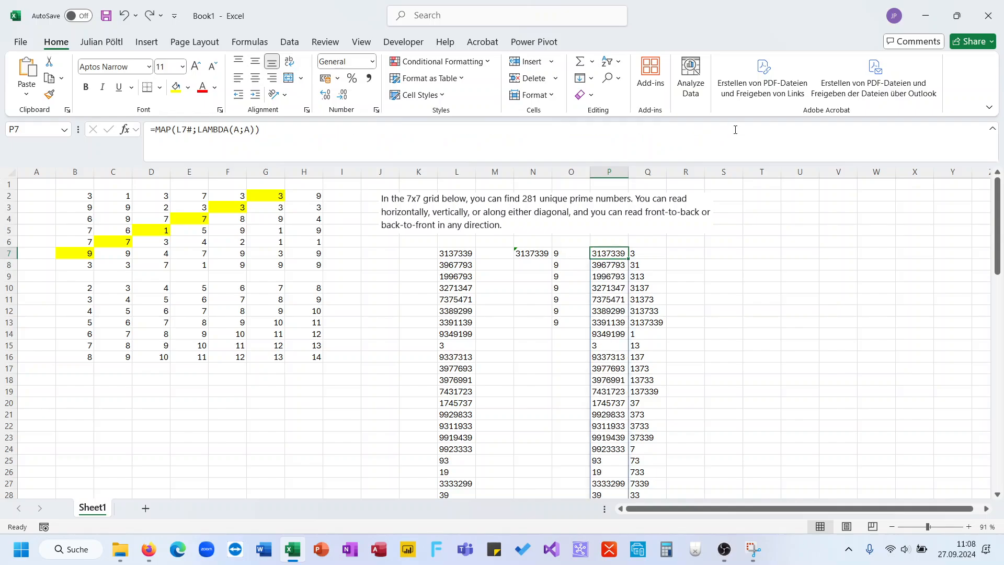
{"action": "key", "text": "Delete"}
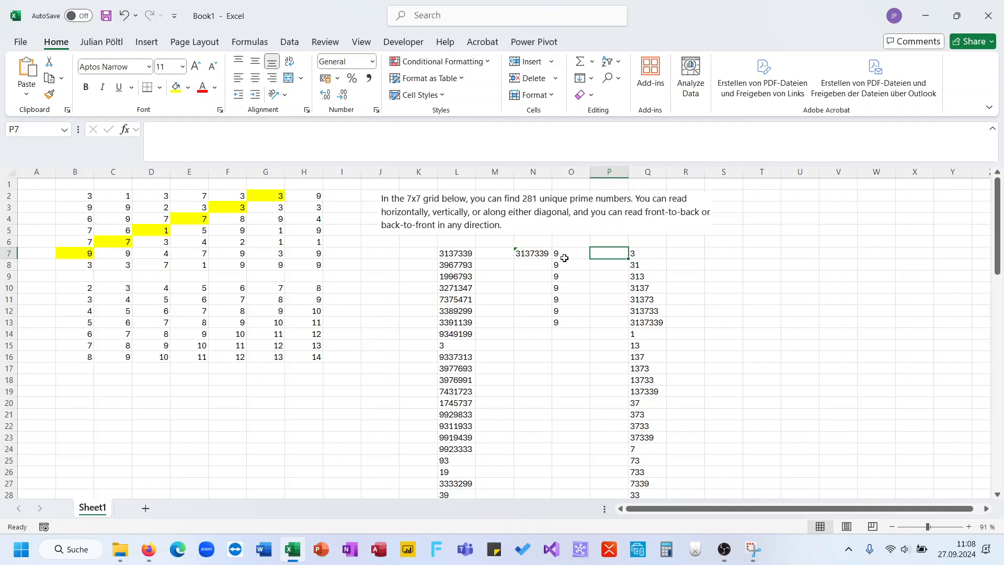
{"action": "left_click_drag", "start_coordinate": [542, 254], "coordinate": [566, 318]}
{"action": "key", "text": "Delete"}
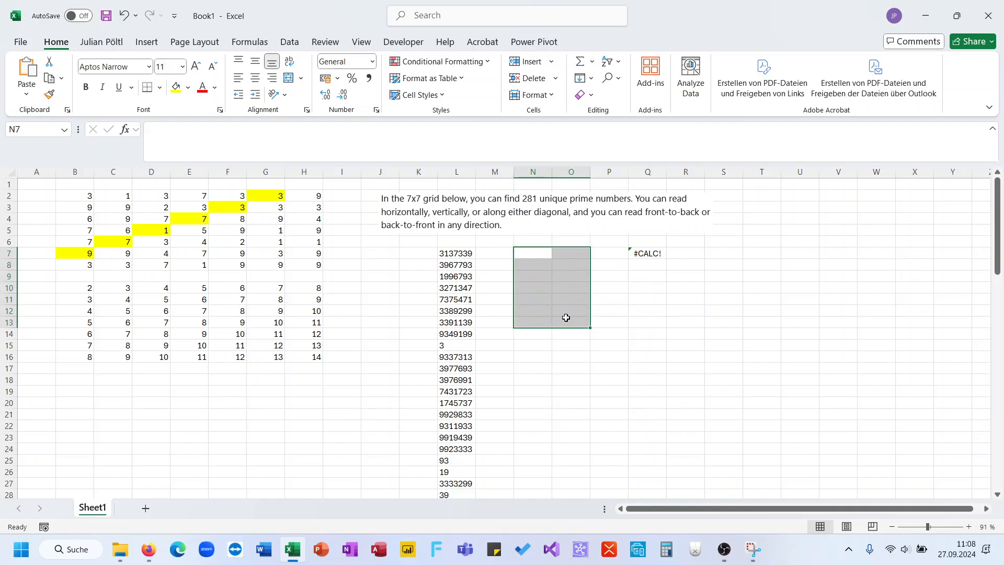
{"action": "key", "text": "ctrl+z"}
{"action": "left_click", "coordinate": [562, 254]}
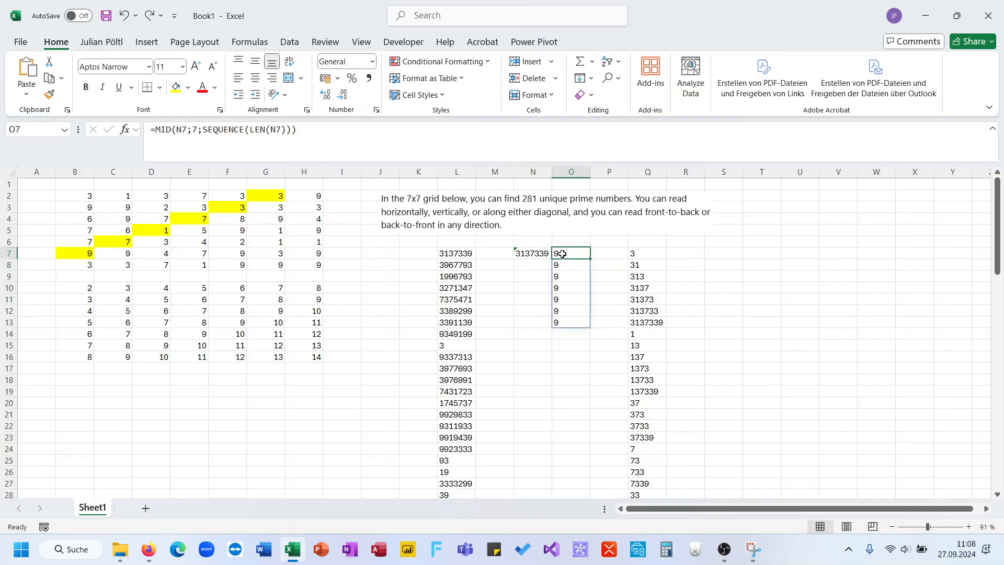
{"action": "key", "text": "Delete"}
Step: Replace the final result argument L in the L7 LET formula with a REDUCE function whose initial value is 0
{"action": "left_click", "coordinate": [459, 254]}
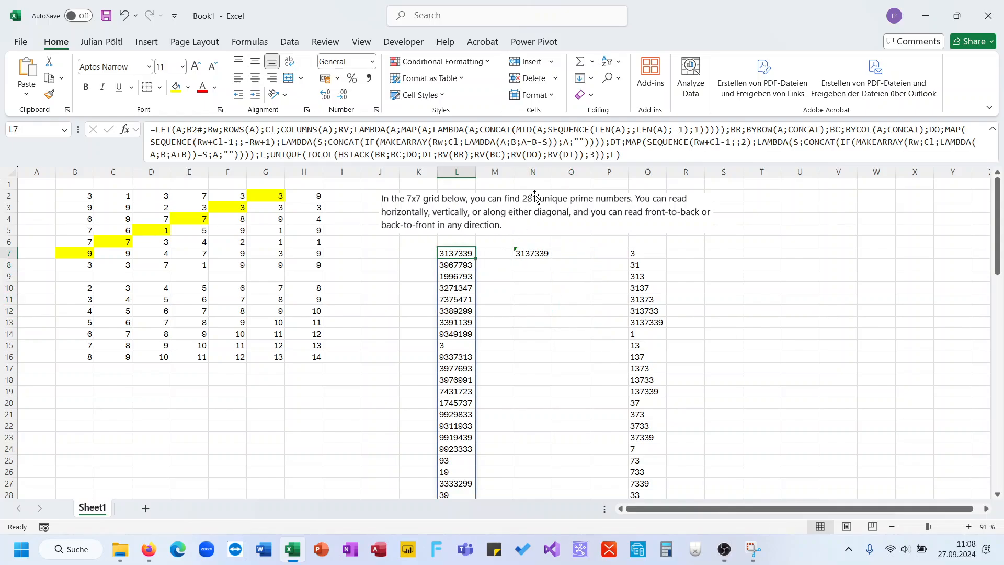
{"action": "left_click", "coordinate": [544, 157]}
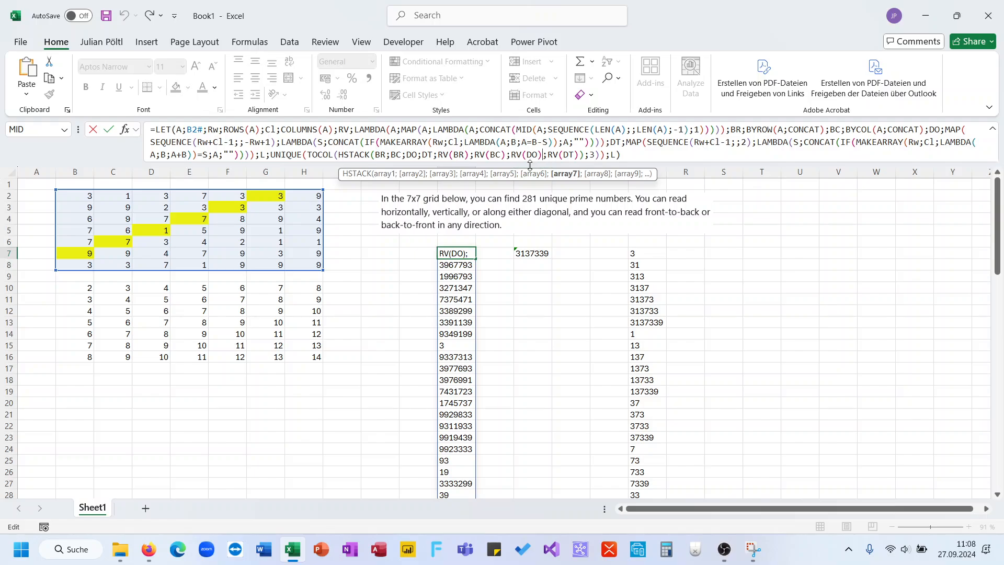
{"action": "left_click", "coordinate": [635, 154]}
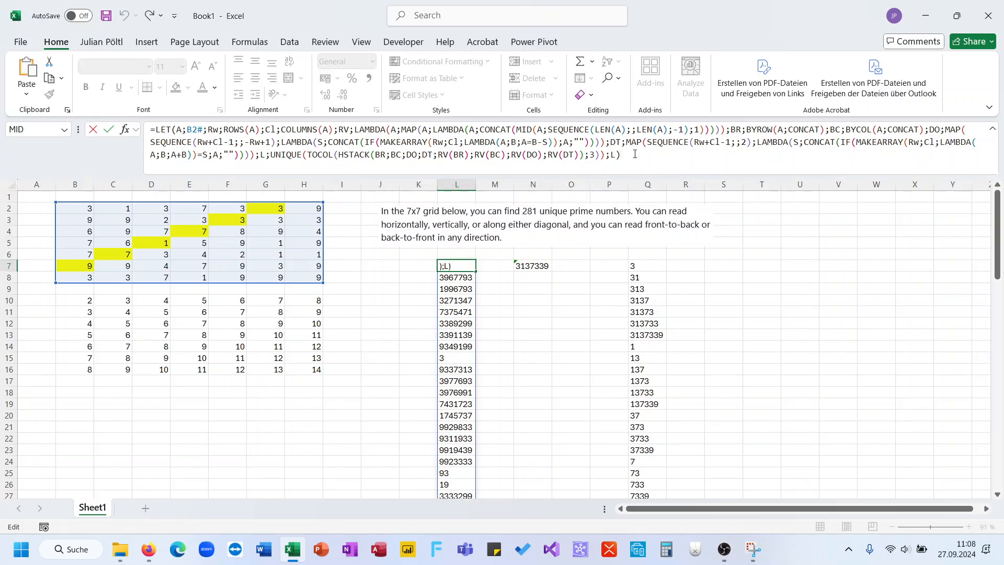
{"action": "key", "text": "BackSpace"}
{"action": "key", "text": "BackSpace"}
{"action": "type", "text": "Re"}
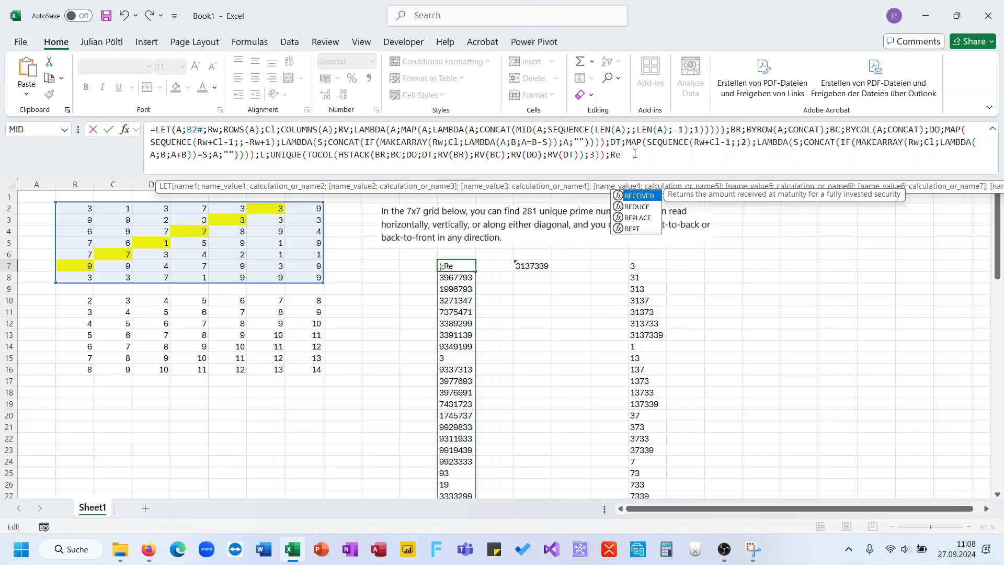
{"action": "key", "text": "Down"}
{"action": "key", "text": "Tab"}
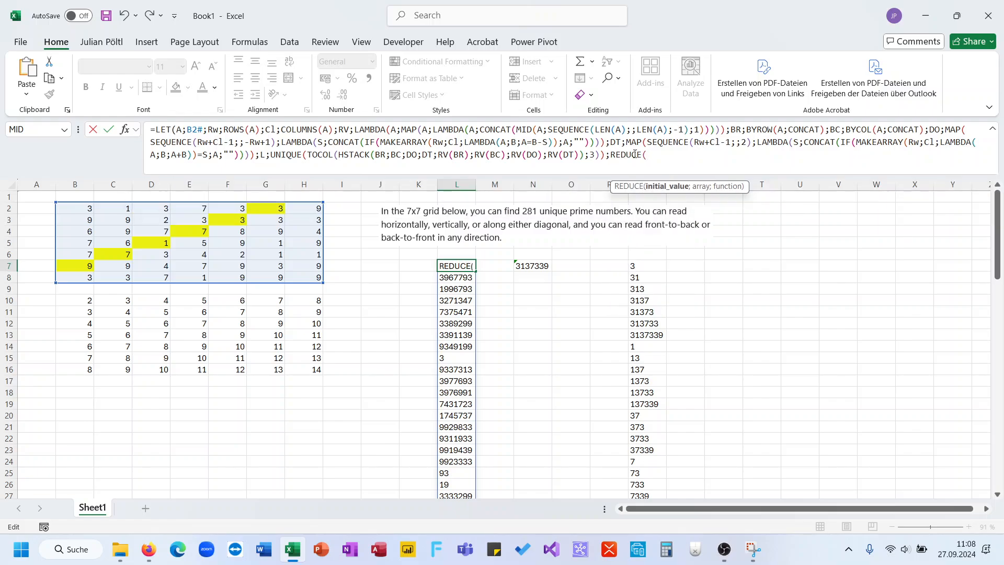
{"action": "type", "text": "0;"}
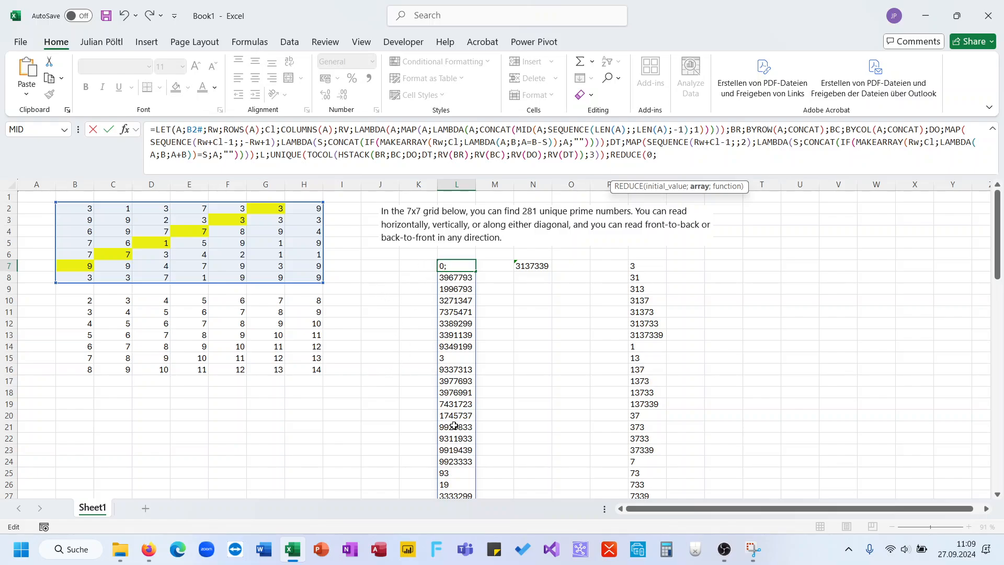
Step: Complete the L7 REDUCE with array L and the placeholder function LAMBDA(C;D;C), closing and committing the formula
{"action": "type", "text": "L;L"}
{"action": "key", "text": "Down"}
{"action": "key", "text": "Down"}
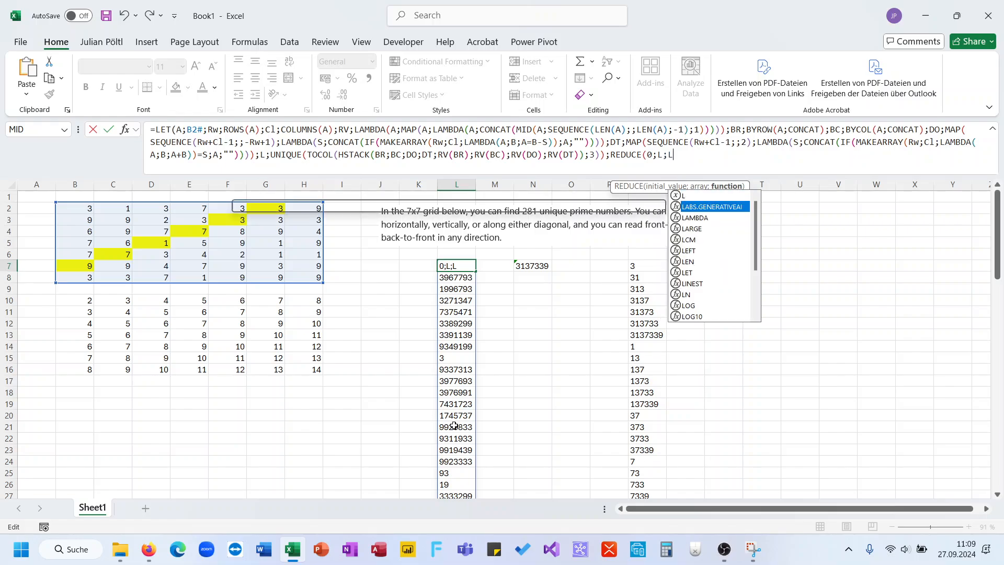
{"action": "key", "text": "Tab"}
{"action": "type", "text": "C;D;C"}
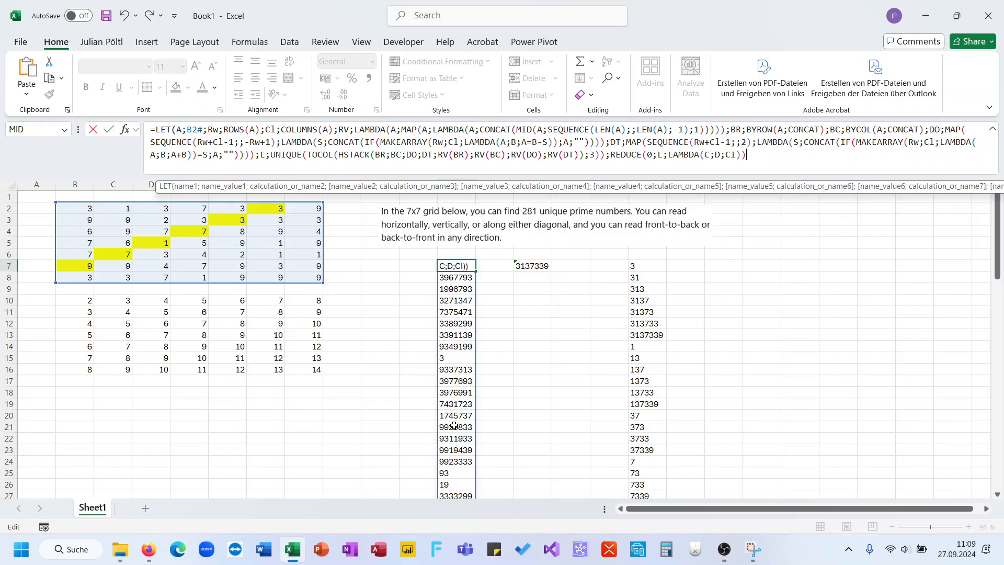
{"action": "type", "text": ")))"}
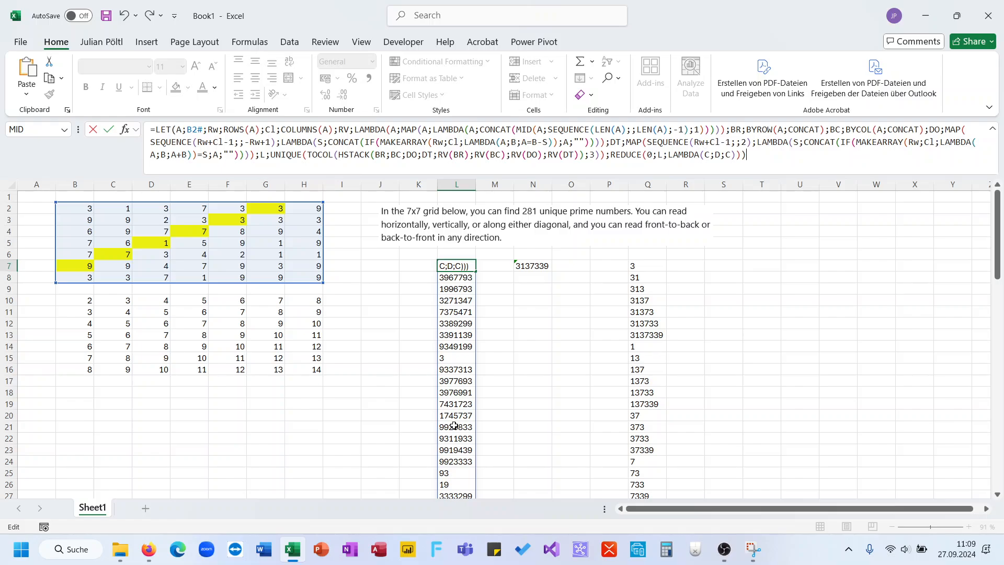
{"action": "key", "text": "ctrl+Return"}
Step: Copy the UNIQUE(DROP(REDUCE(...))) formula from Q7 without its equals sign, leaving Q7 as it is
{"action": "left_click", "coordinate": [648, 267]}
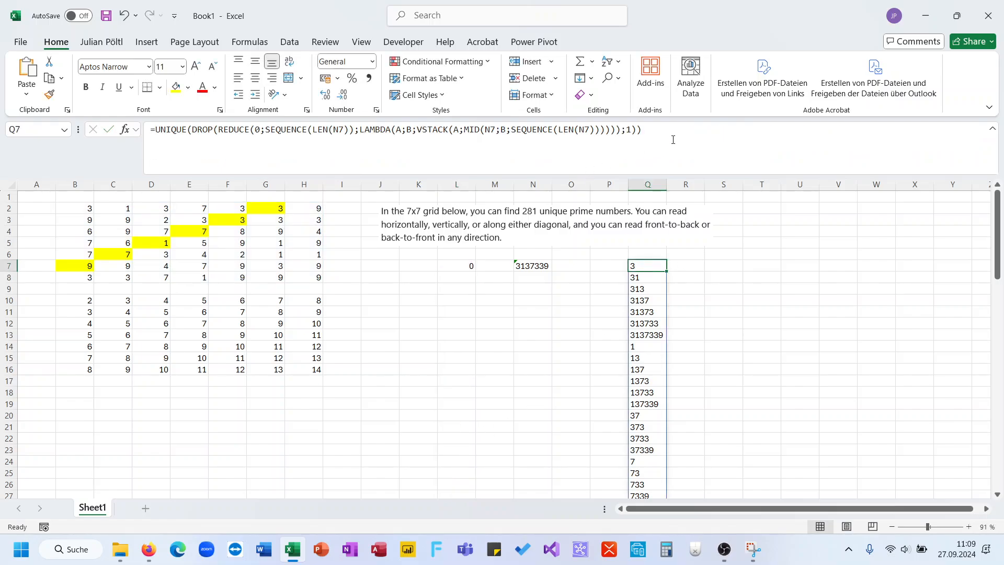
{"action": "left_click_drag", "start_coordinate": [673, 140], "coordinate": [155, 130]}
{"action": "key", "text": "ctrl+c"}
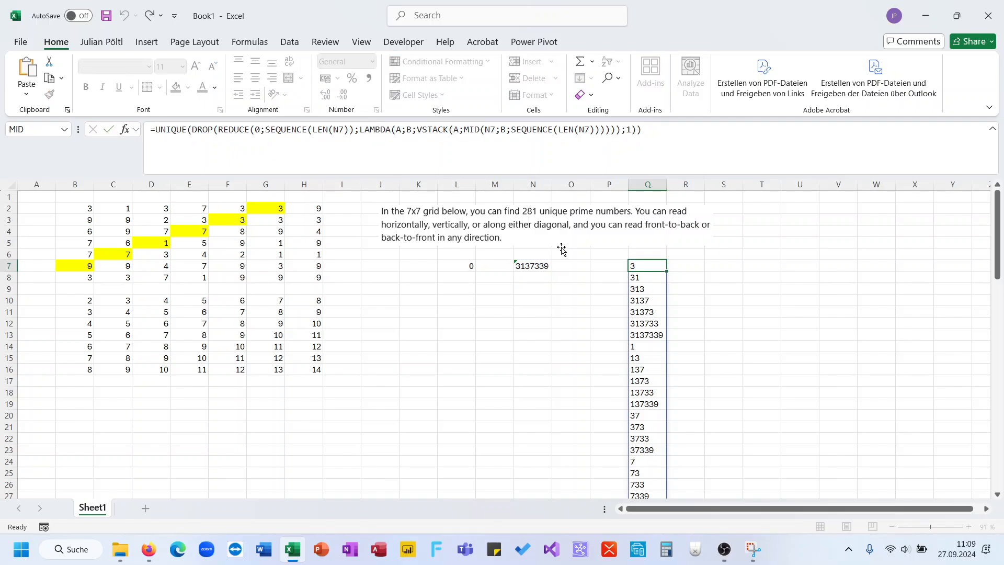
{"action": "key", "text": "Escape"}
Step: Replace the placeholder calculation C in the L7 REDUCE LAMBDA with the copied UNIQUE(DROP(REDUCE(...))) expression
{"action": "left_click", "coordinate": [471, 266]}
{"action": "left_click", "coordinate": [764, 170]}
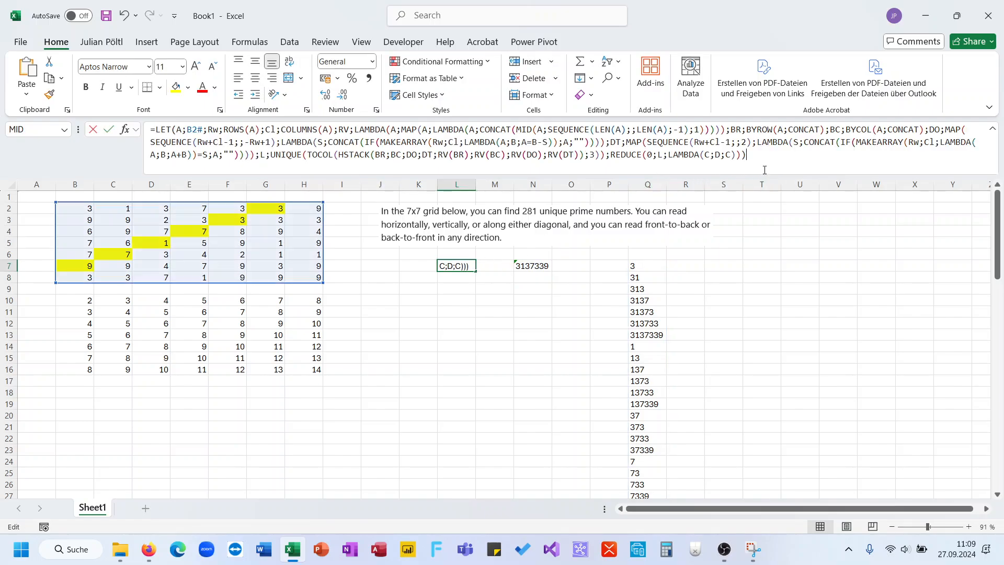
{"action": "key", "text": "BackSpace"}
{"action": "key", "text": "BackSpace"}
{"action": "key", "text": "BackSpace"}
{"action": "key", "text": "BackSpace"}
{"action": "key", "text": "ctrl+v"}
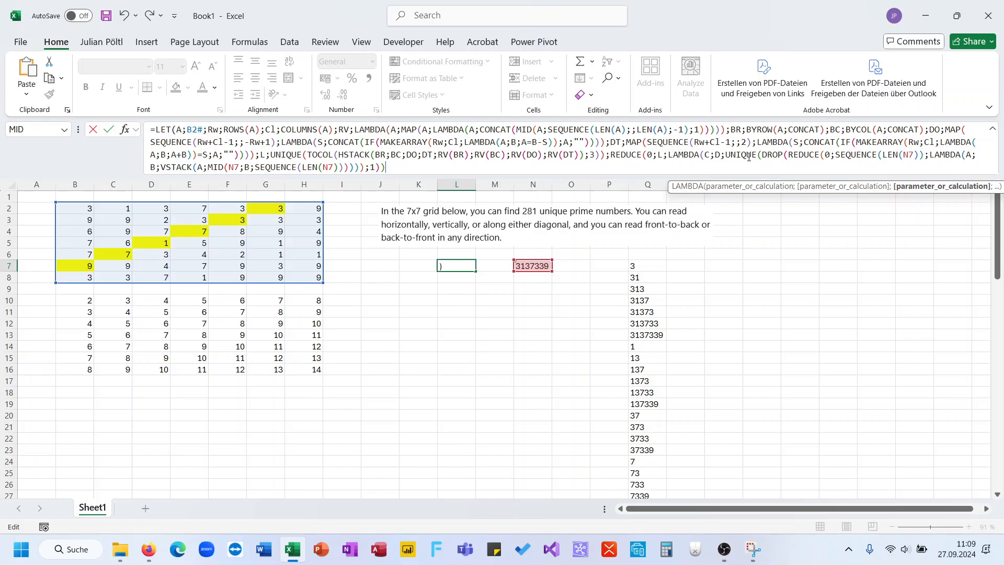
Step: Replace all three N7 references in the L7 formula with D, add the missing closing parentheses and commit it
{"action": "double_click", "coordinate": [906, 156]}
{"action": "type", "text": "L"}
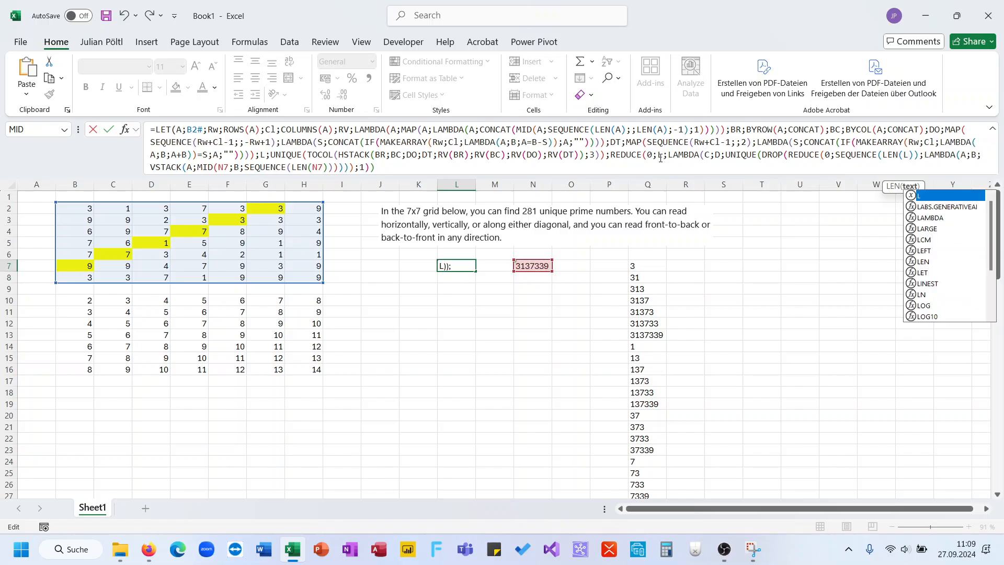
{"action": "key", "text": "BackSpace"}
{"action": "type", "text": "D"}
{"action": "double_click", "coordinate": [224, 167]}
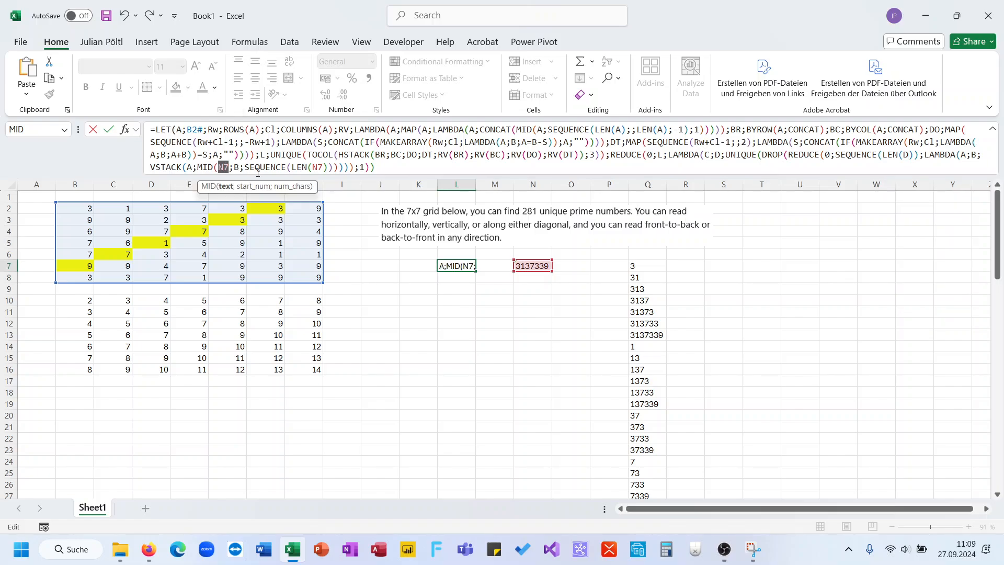
{"action": "type", "text": "D"}
{"action": "type", "text": "D"}
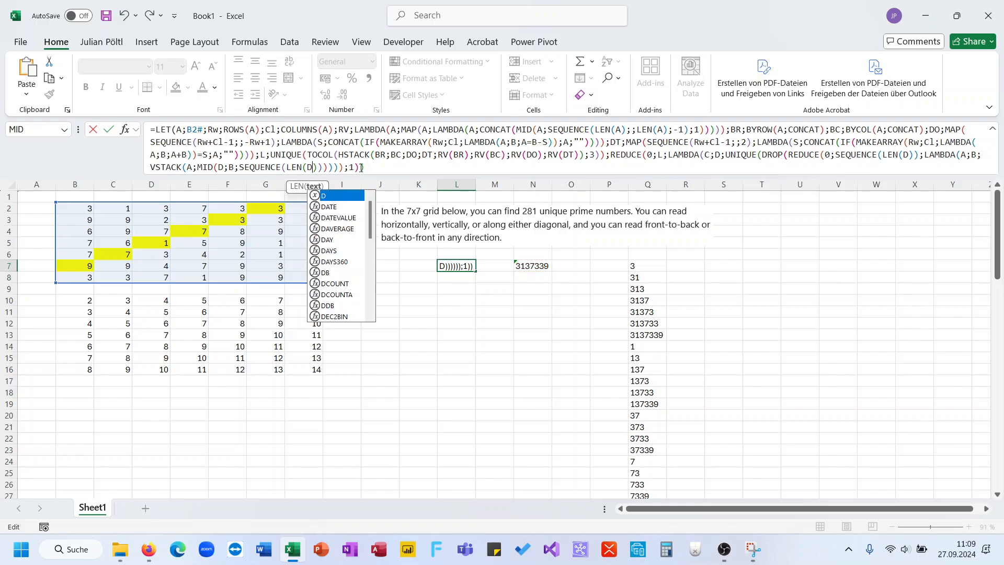
{"action": "left_click", "coordinate": [379, 166]}
{"action": "type", "text": "))"}
{"action": "key", "text": "Return"}
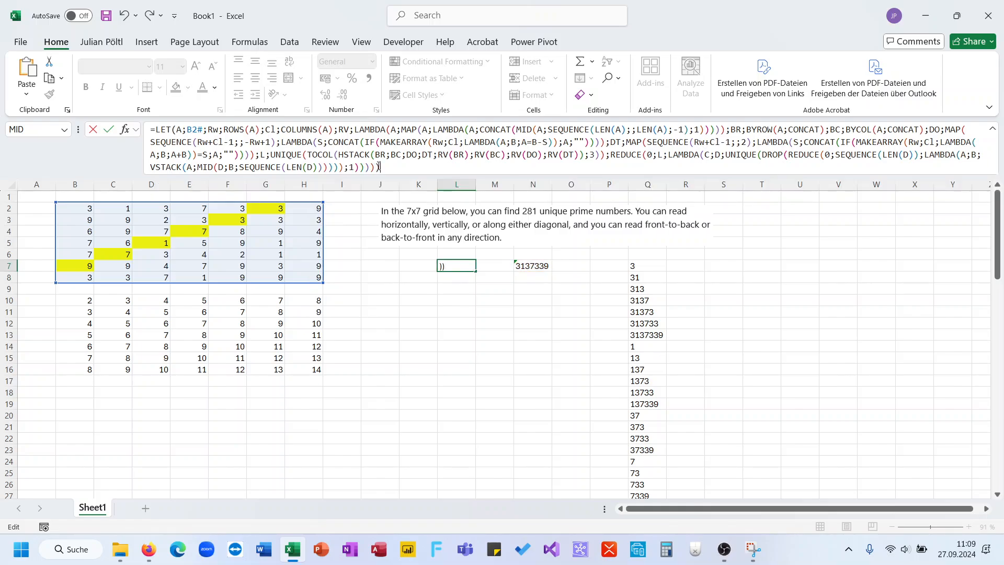
{"action": "key", "text": "Up"}
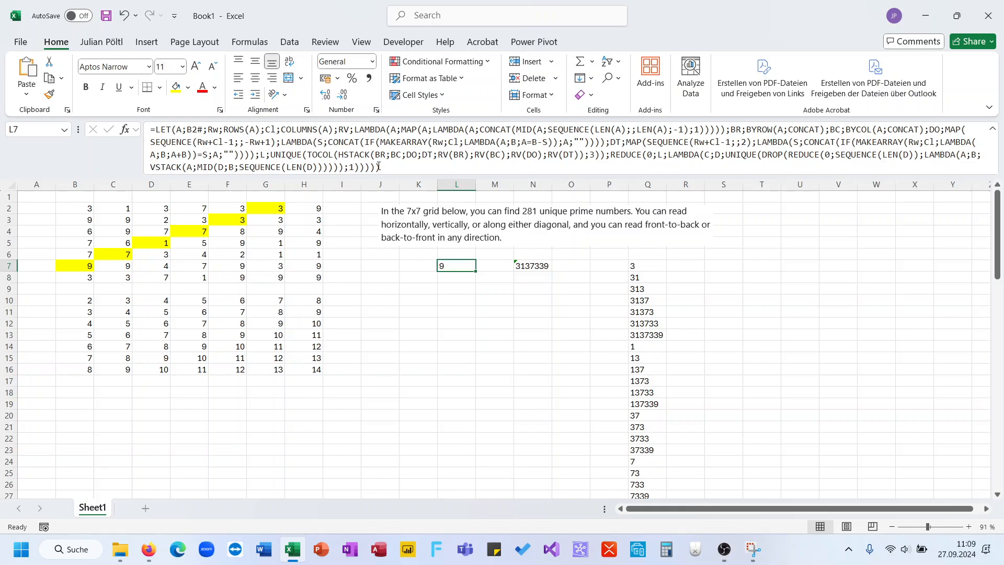
{"action": "key", "text": "ctrl+Down"}
{"action": "key", "text": "ctrl+Up"}
{"action": "scroll", "coordinate": [471, 265], "scroll_direction": "up", "scroll_amount": 2}
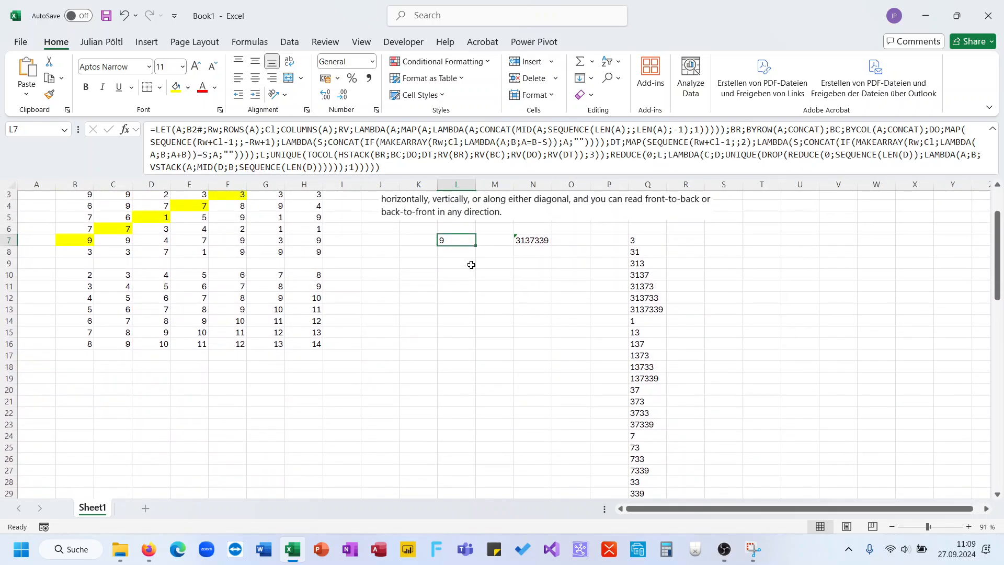
{"action": "scroll", "coordinate": [471, 265], "scroll_direction": "up", "scroll_amount": 1}
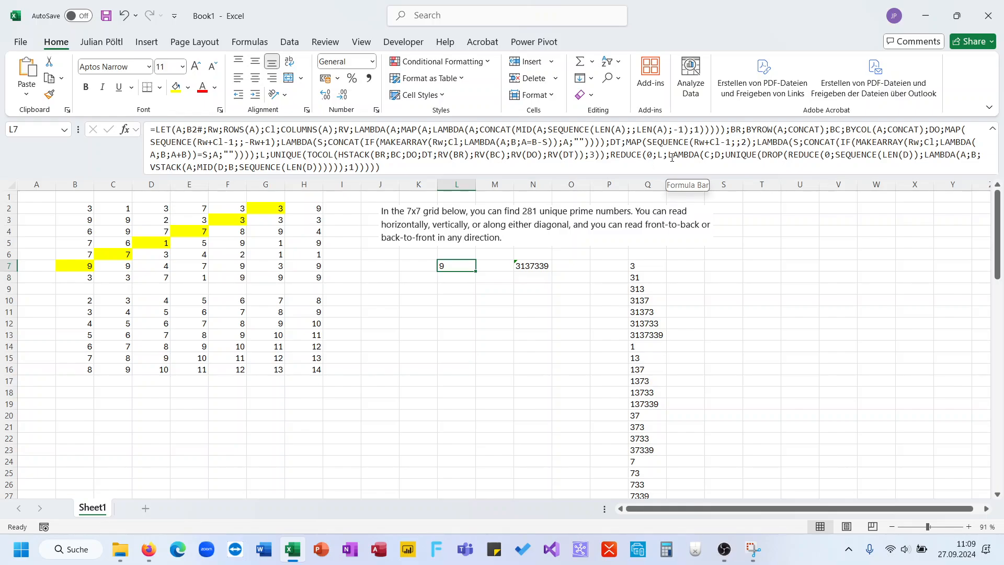
Step: Wrap the UNIQUE expression inside the L7 LAMBDA in VSTACK with C as first array, commit, and check the spill's extent
{"action": "left_click", "coordinate": [726, 155]}
{"action": "type", "text": "VSTACK("}
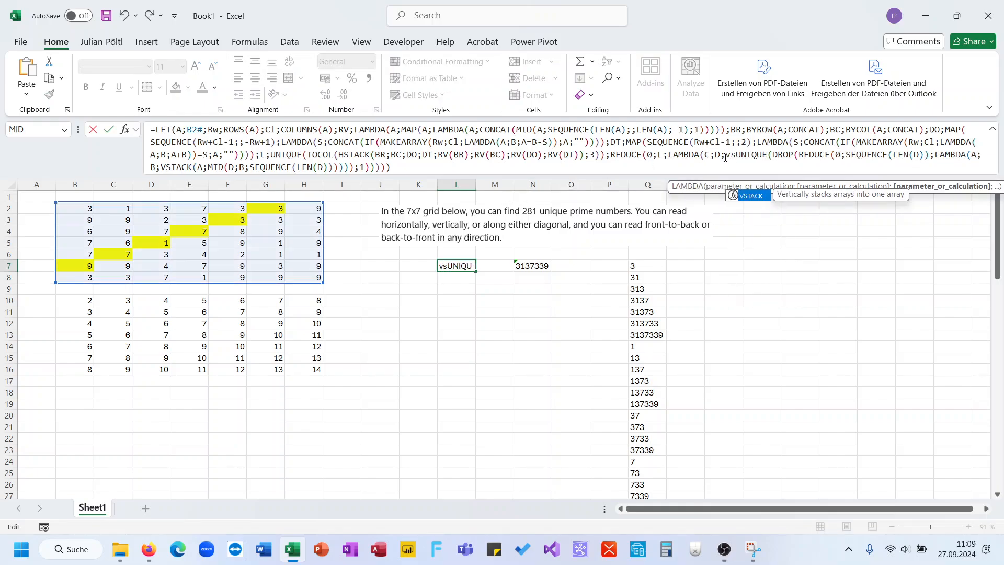
{"action": "type", "text": "C;"}
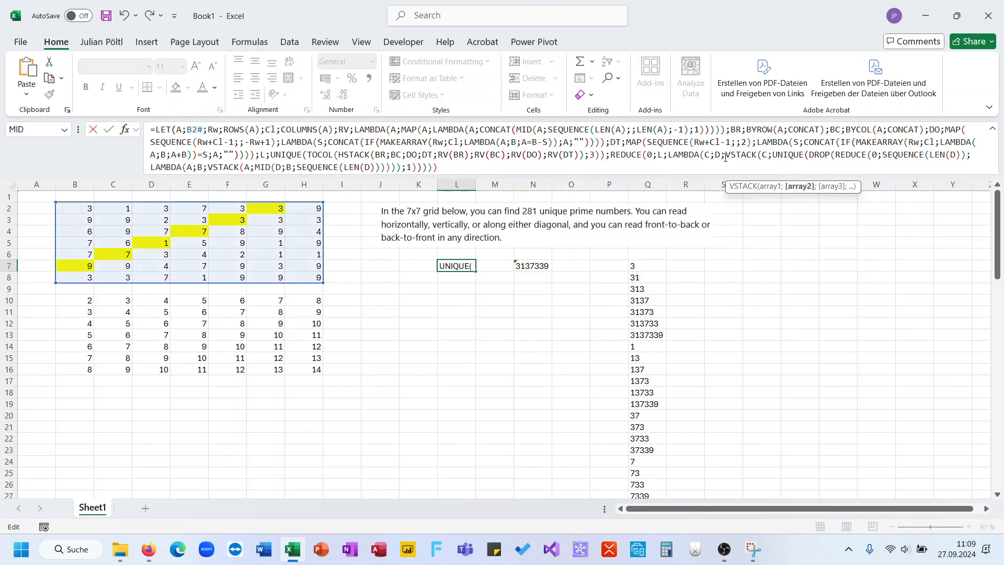
{"action": "left_click", "coordinate": [560, 166]}
{"action": "type", "text": "("}
{"action": "key", "text": "BackSpace"}
{"action": "type", "text": ")"}
{"action": "key", "text": "ctrl+Return"}
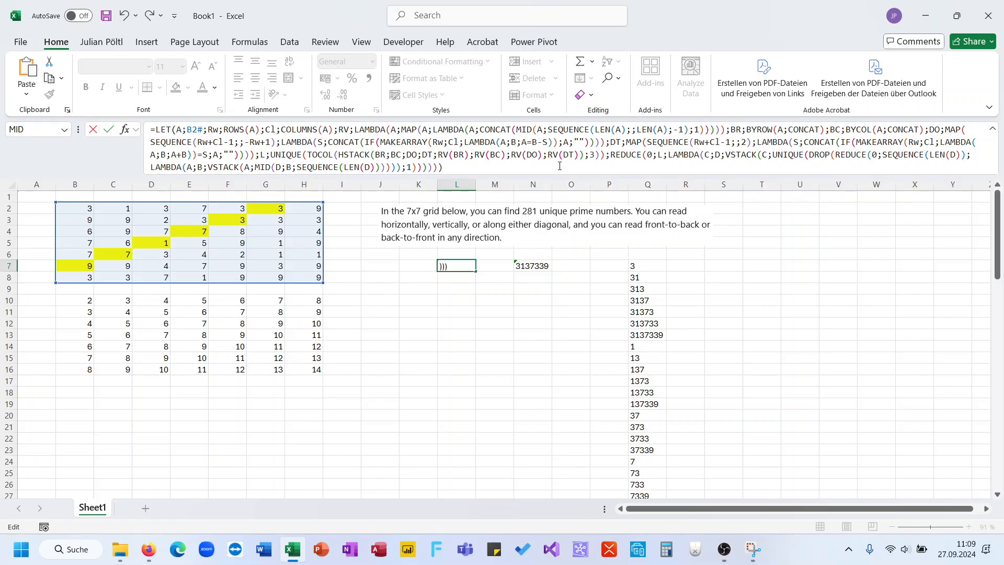
{"action": "key", "text": "ctrl+shift+Down"}
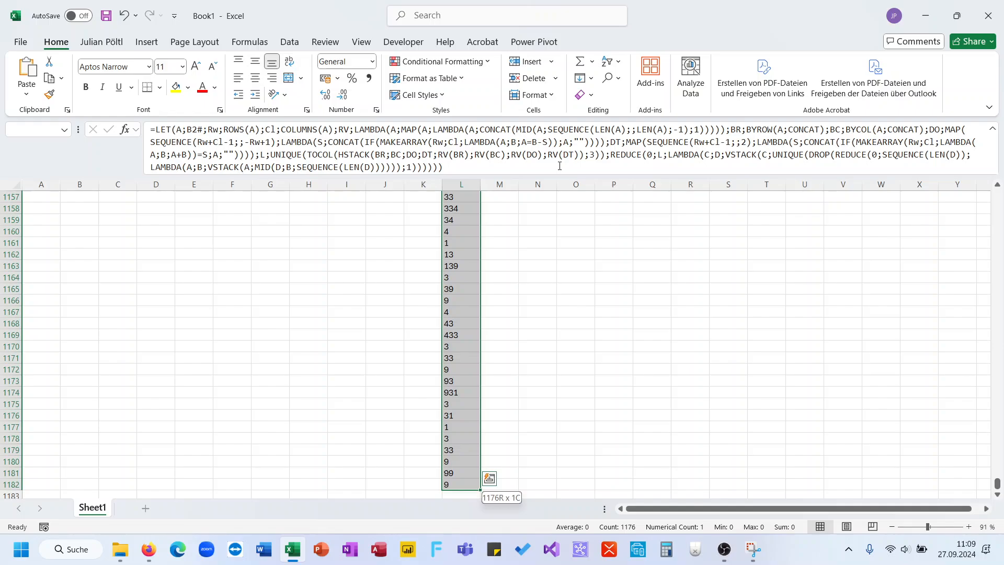
{"action": "key", "text": "ctrl+shift+Up"}
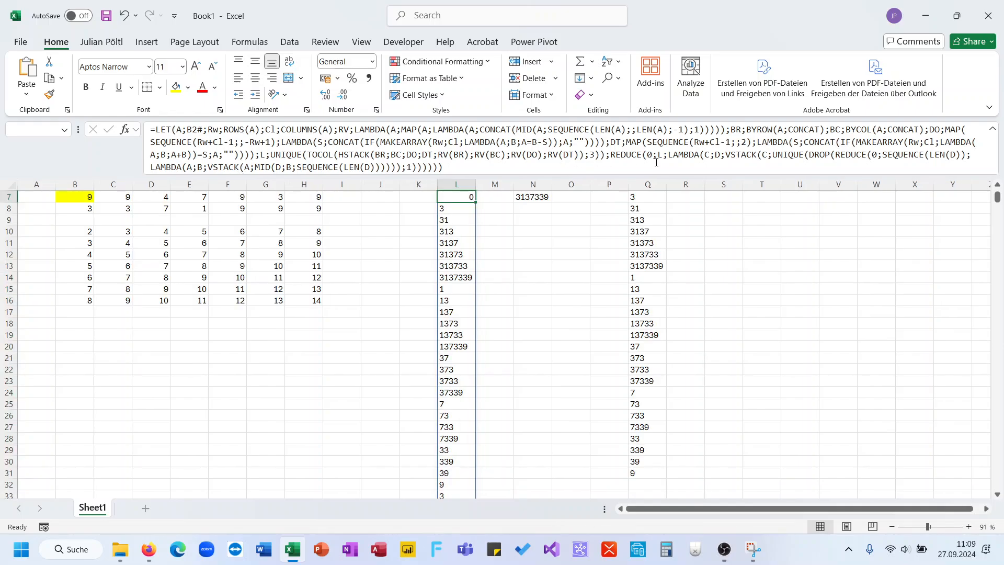
Step: Wrap the outer REDUCE in L7 in DROP with 1 row to remove the initial value, and commit
{"action": "left_click", "coordinate": [611, 159]}
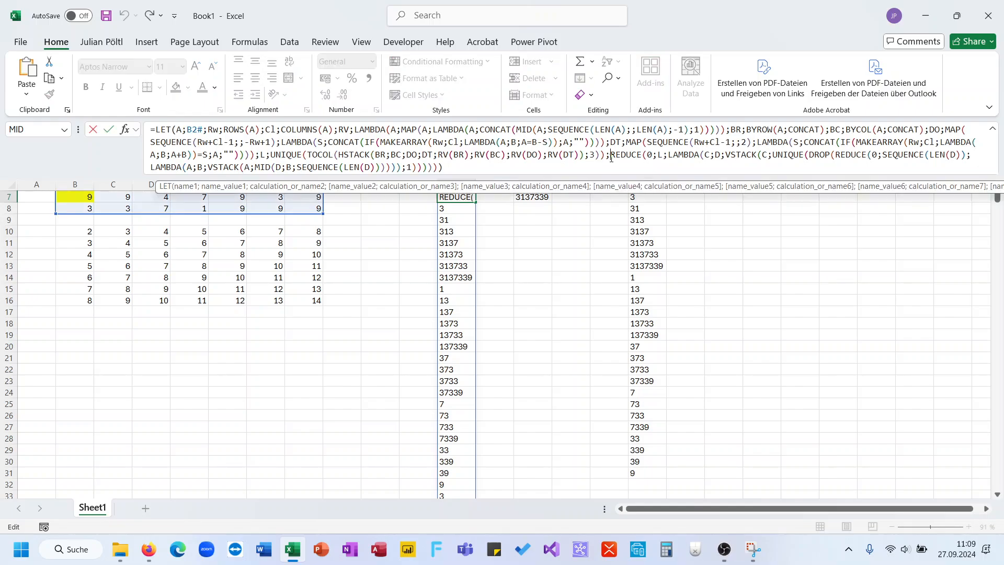
{"action": "type", "text": "DROP("}
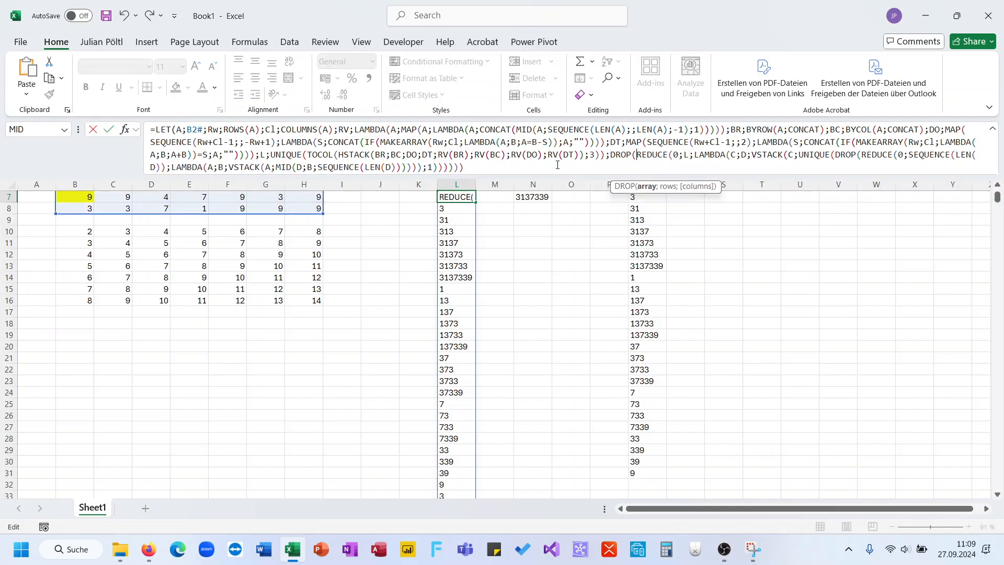
{"action": "left_click", "coordinate": [547, 168]}
{"action": "key", "text": "BackSpace"}
{"action": "type", "text": ";1))"}
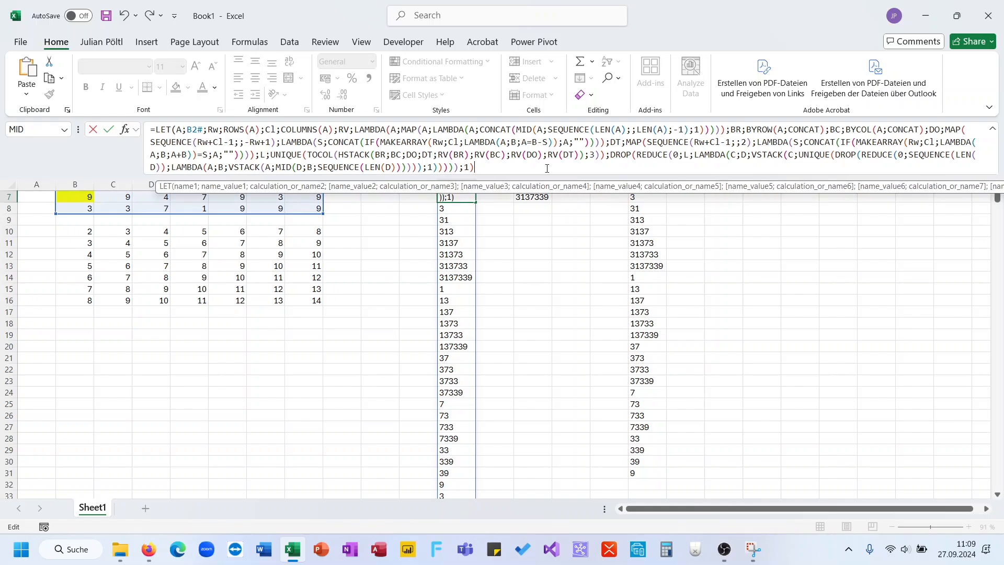
{"action": "key", "text": "Return"}
{"action": "key", "text": "Up"}
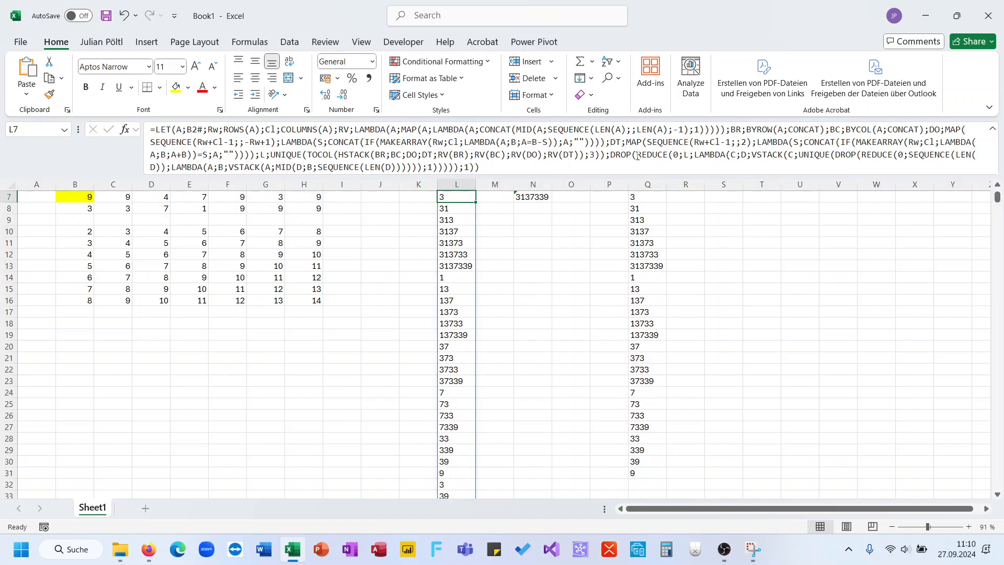
Step: Wrap the outer DROP expression in L7 in SORT, commit the formula and look through the sorted list
{"action": "left_click", "coordinate": [610, 155]}
{"action": "type", "text": "sor"}
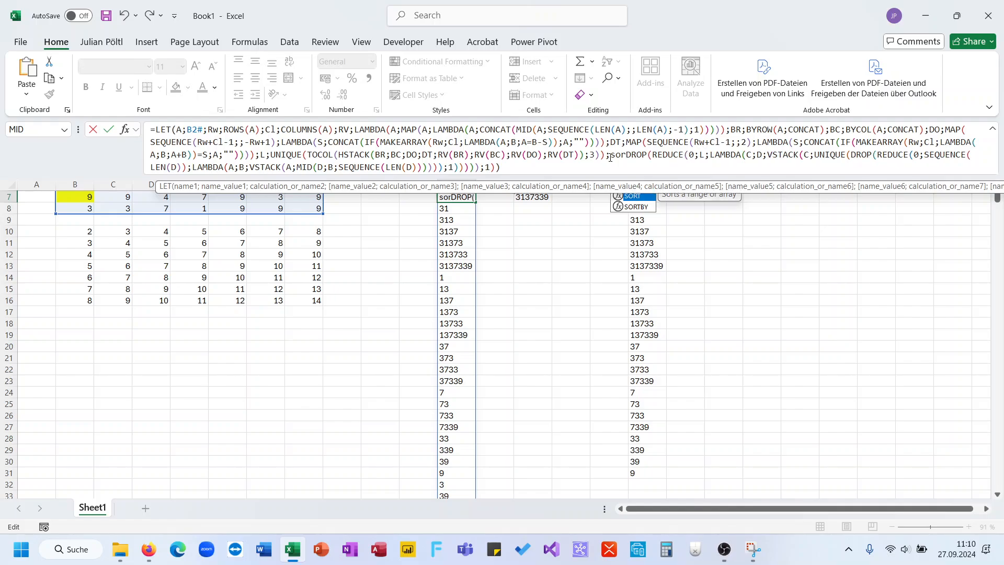
{"action": "type", "text": "t"}
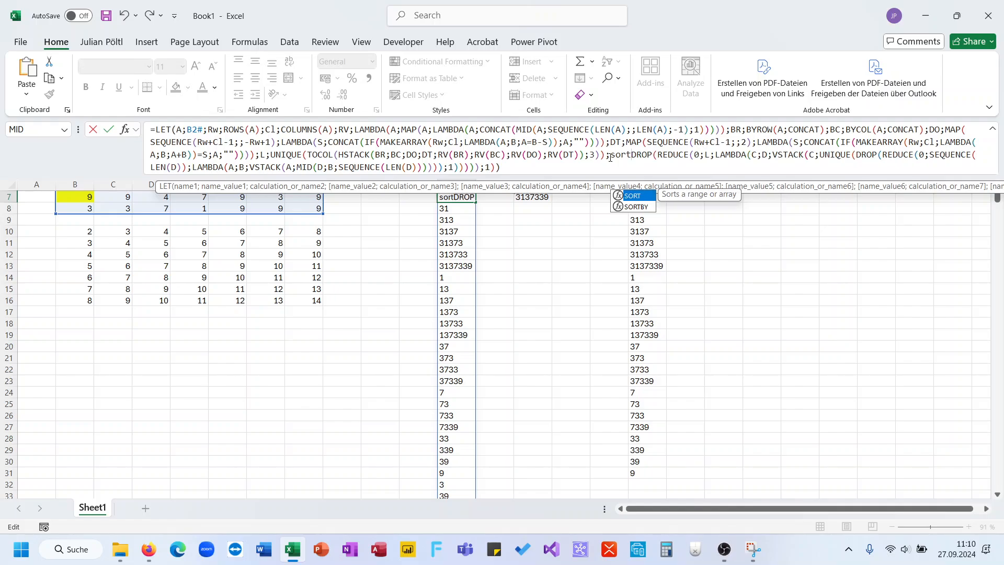
{"action": "type", "text": "("}
{"action": "left_click", "coordinate": [577, 168]}
{"action": "type", "text": ")"}
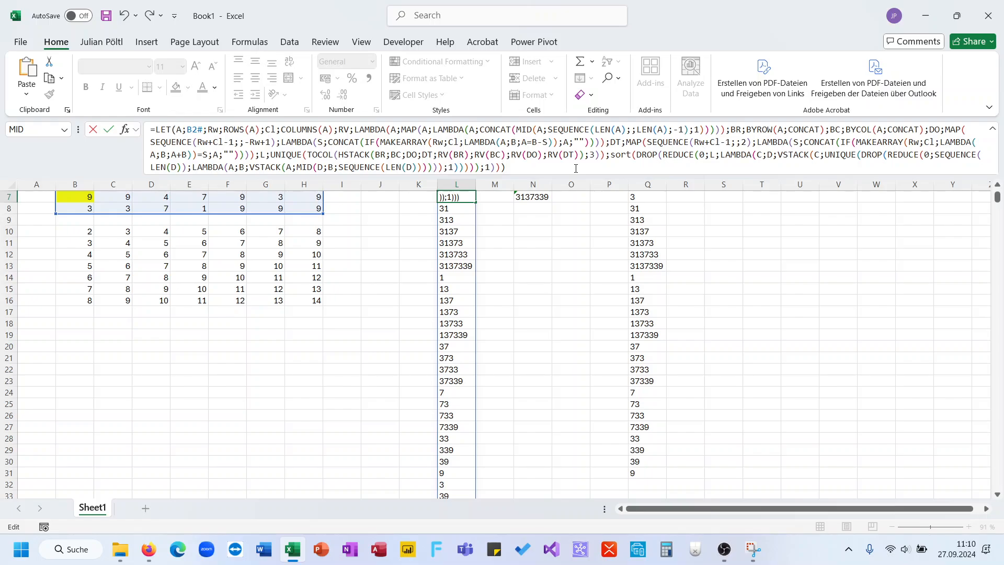
{"action": "key", "text": "Return"}
{"action": "key", "text": "Up"}
{"action": "scroll", "coordinate": [502, 336], "scroll_direction": "down", "scroll_amount": 10}
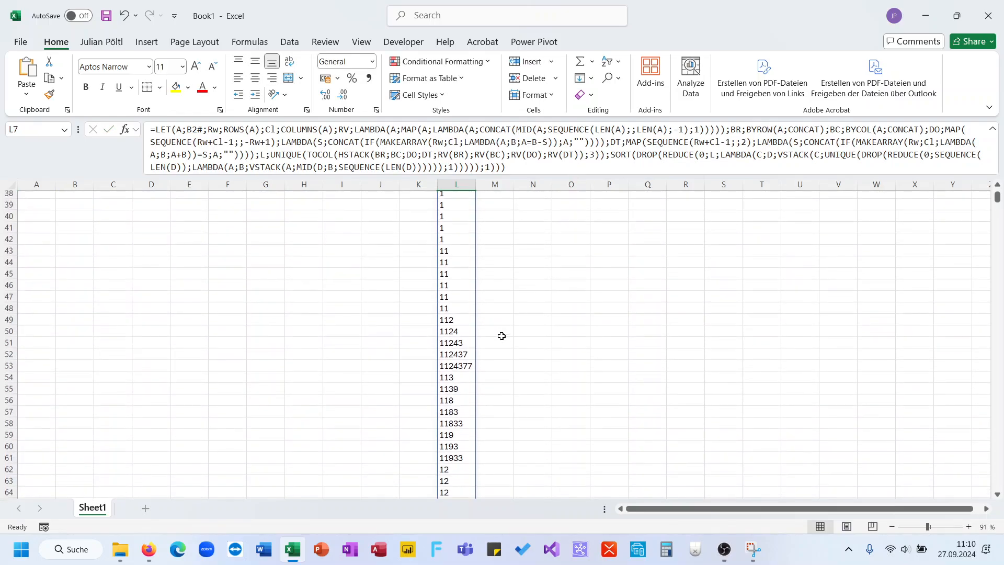
{"action": "scroll", "coordinate": [502, 336], "scroll_direction": "up", "scroll_amount": 12}
Step: Wrap the outer SORT expression in L7 in UNIQUE, add the closing parenthesis and commit the formula
{"action": "left_click", "coordinate": [608, 155]}
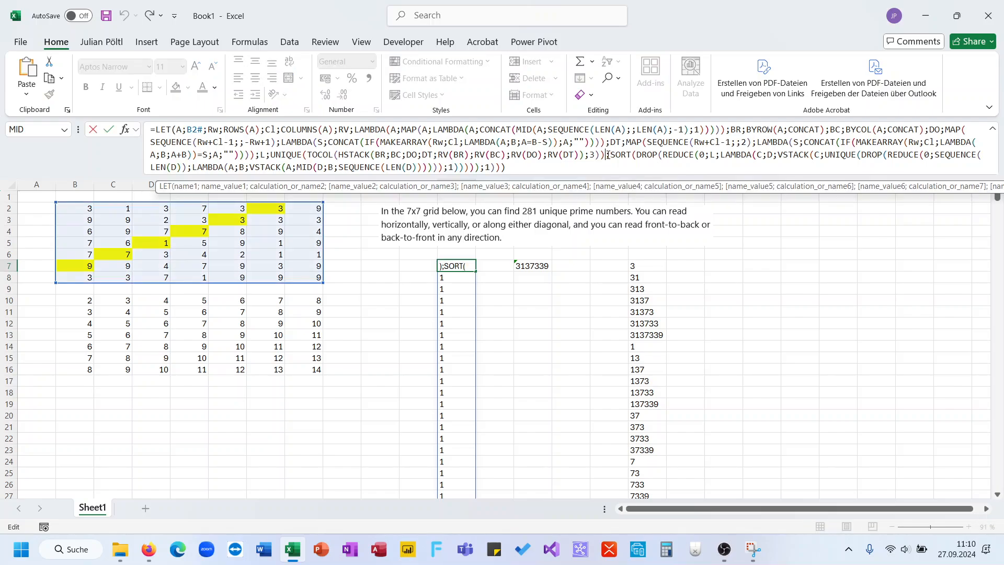
{"action": "type", "text": "uni"}
{"action": "key", "text": "Down"}
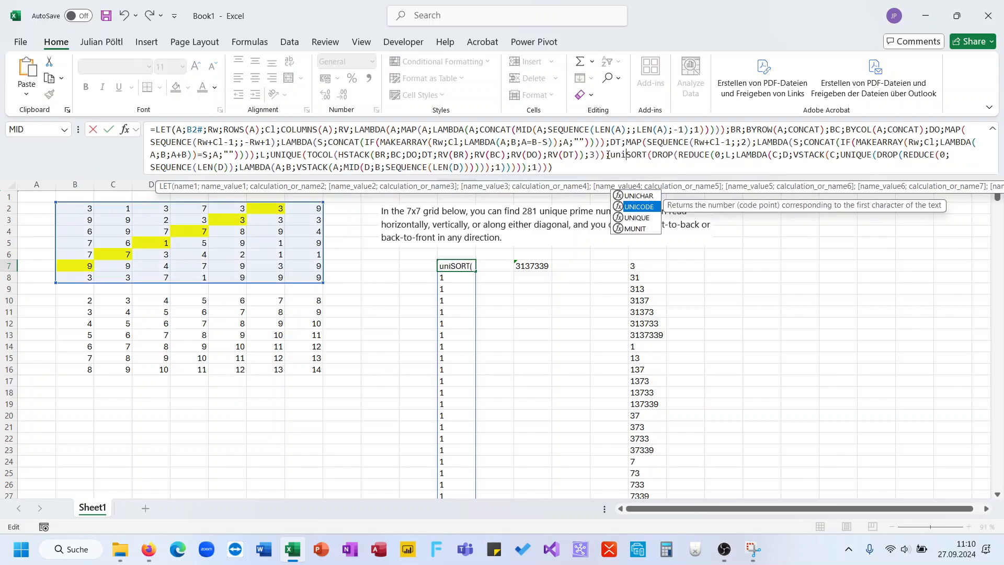
{"action": "key", "text": "Down"}
{"action": "key", "text": "Tab"}
{"action": "left_click", "coordinate": [585, 166]}
{"action": "type", "text": ")"}
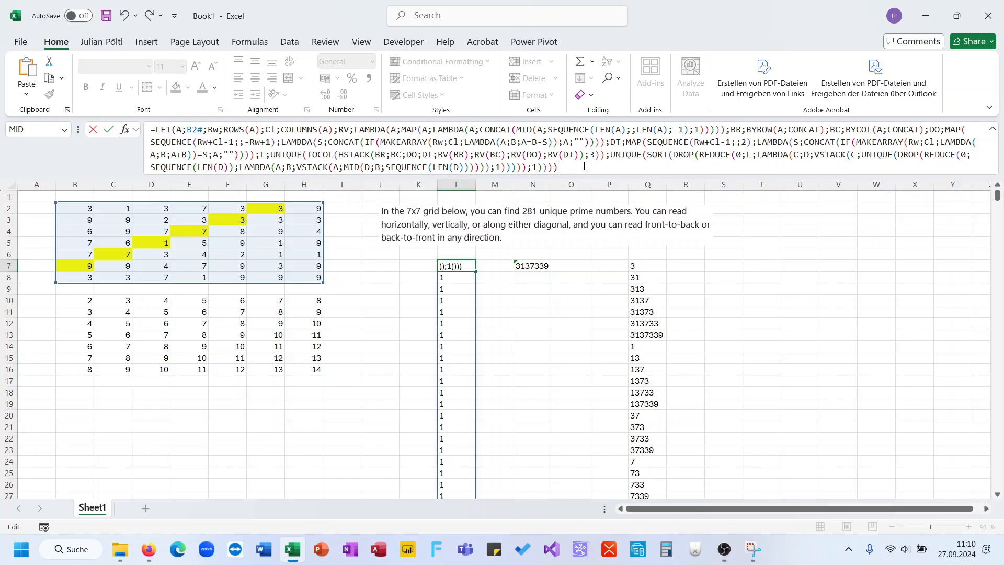
{"action": "key", "text": "Return"}
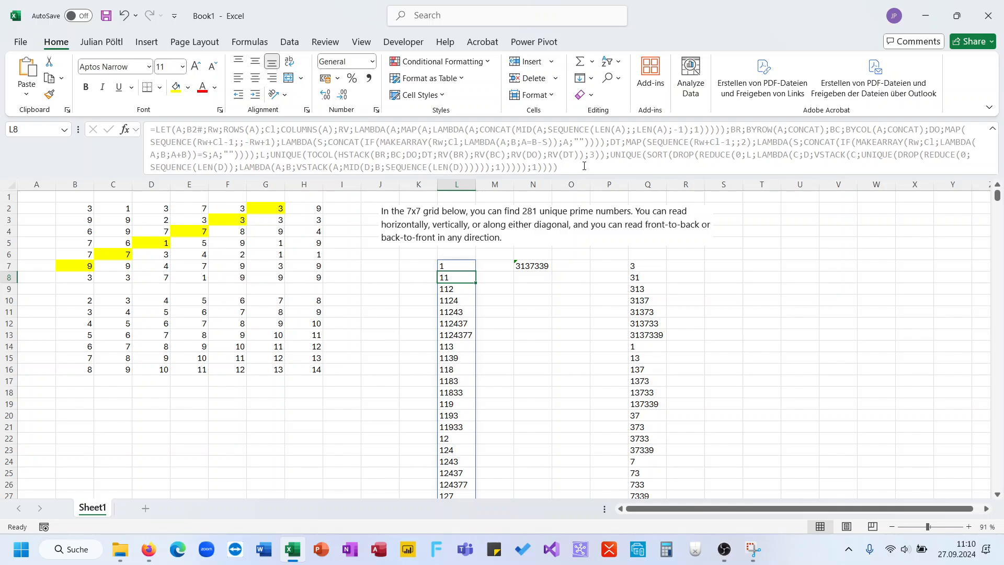
Step: Check how far the deduplicated list spilling from L7 extends and return to its first cell
{"action": "left_click", "coordinate": [465, 265]}
{"action": "key", "text": "ctrl+shift+Down"}
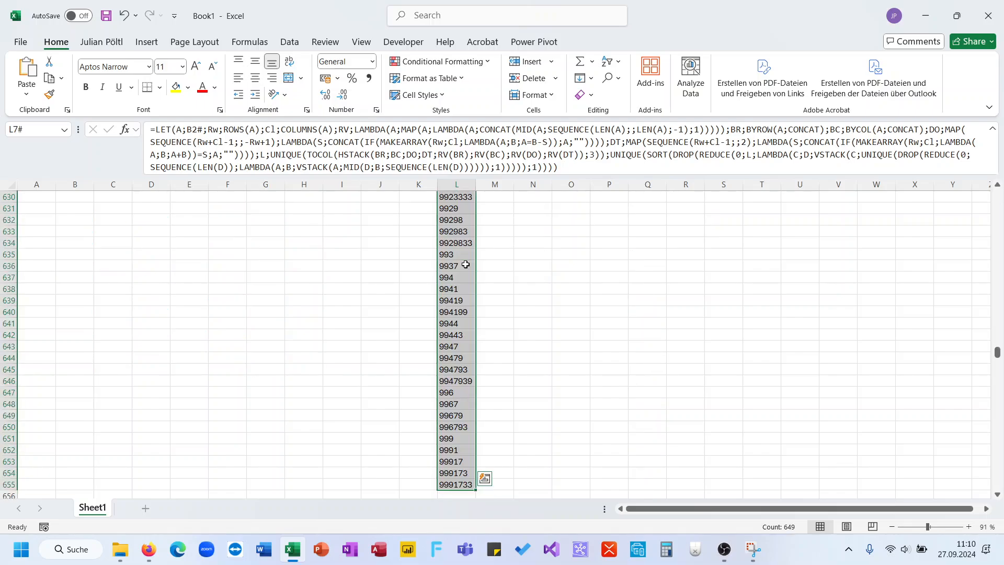
{"action": "key", "text": "ctrl+Up"}
{"action": "key", "text": "ctrl+Down"}
{"action": "key", "text": "ctrl+Down"}
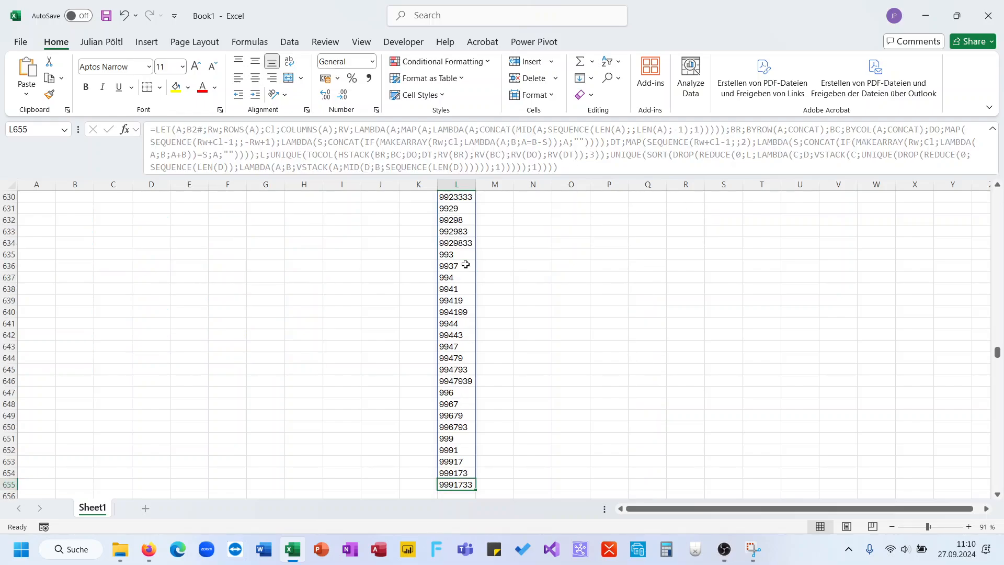
{"action": "key", "text": "ctrl+Up"}
{"action": "scroll", "coordinate": [466, 265], "scroll_direction": "up", "scroll_amount": 2}
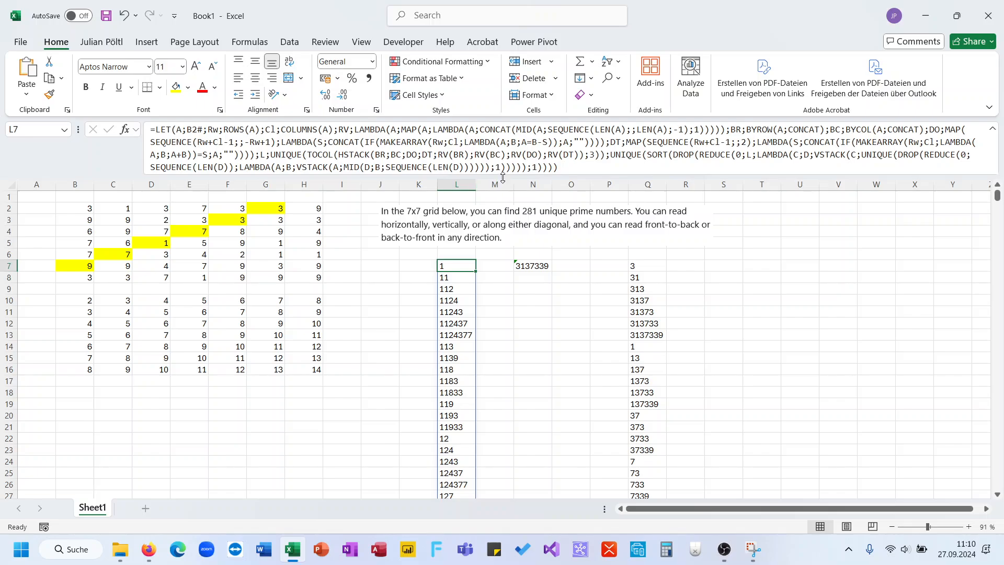
Step: Enlarge the formula bar, assign the UNIQUE expression in L7 to the LET name N, return N as the result and commit
{"action": "left_click_drag", "start_coordinate": [503, 177], "coordinate": [502, 189]}
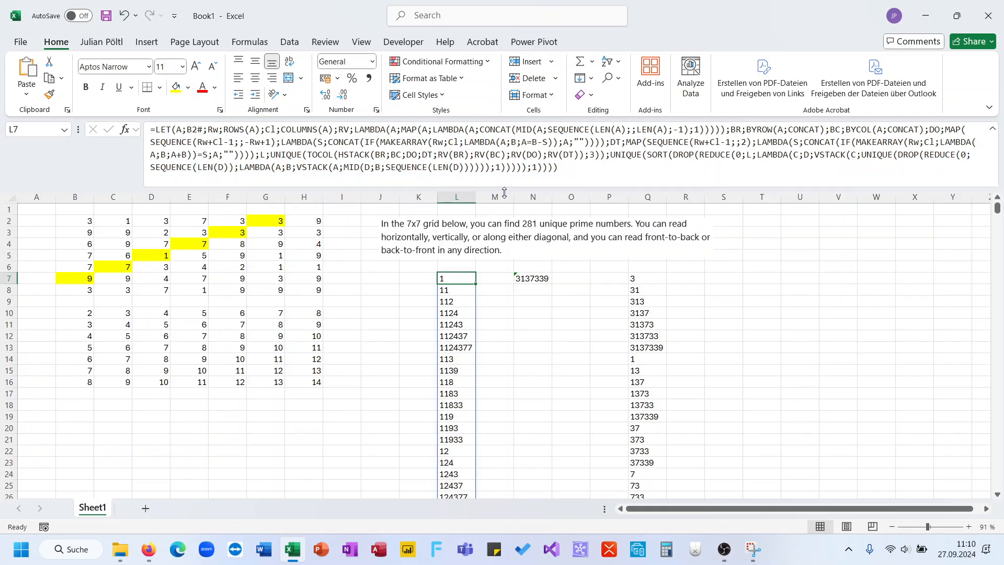
{"action": "left_click", "coordinate": [610, 154]}
{"action": "type", "text": "N;"}
{"action": "left_click", "coordinate": [582, 173]}
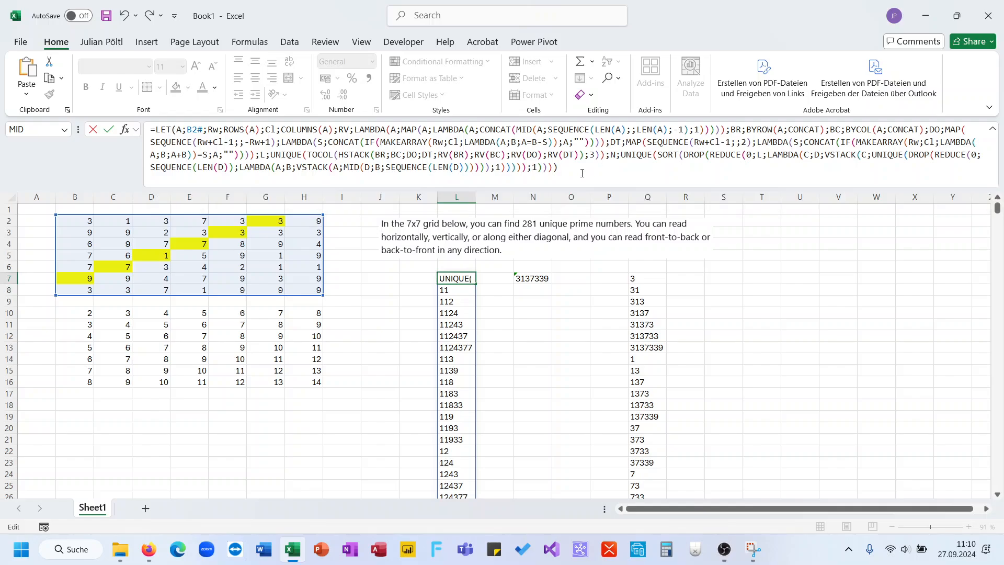
{"action": "key", "text": "BackSpace"}
{"action": "type", "text": ":N)="}
{"action": "key", "text": "Return"}
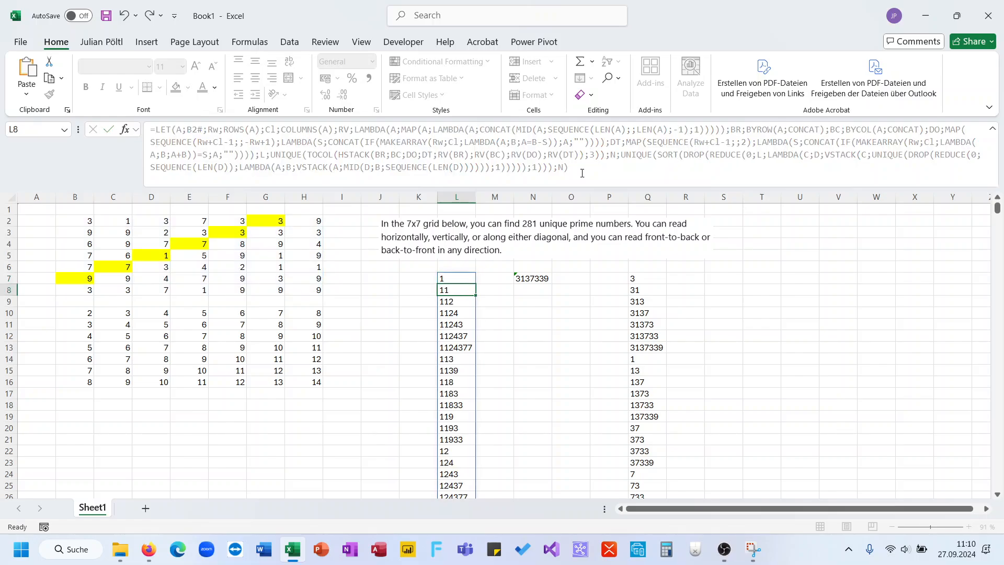
{"action": "key", "text": "super"}
{"action": "type", "text": "lam"}
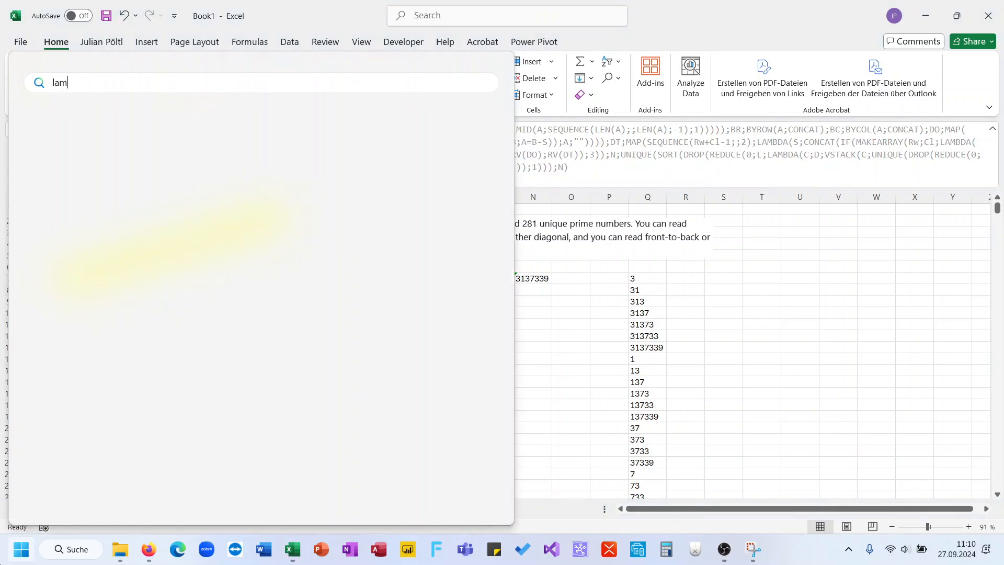
{"action": "type", "text": "bda"}
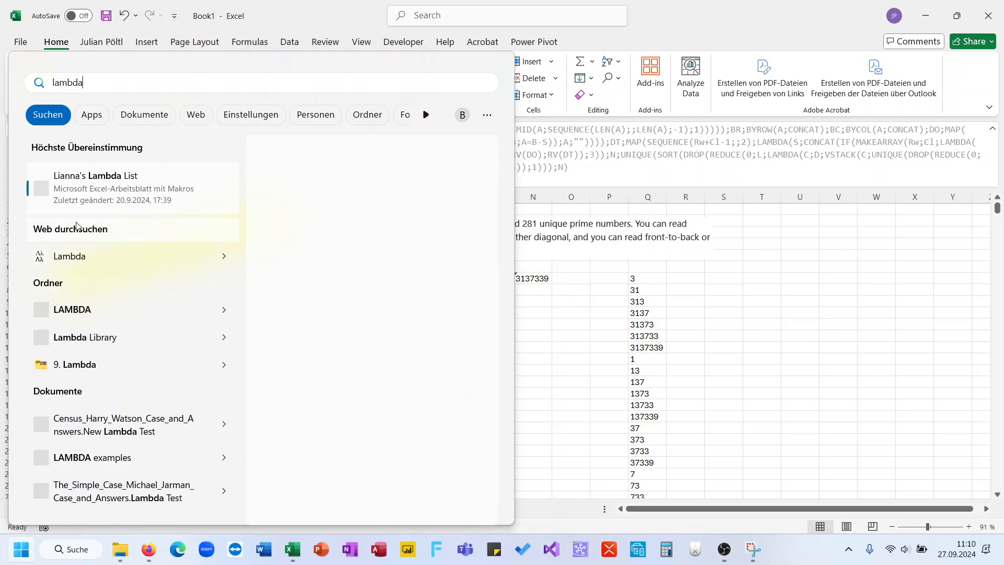
{"action": "left_click", "coordinate": [111, 184]}
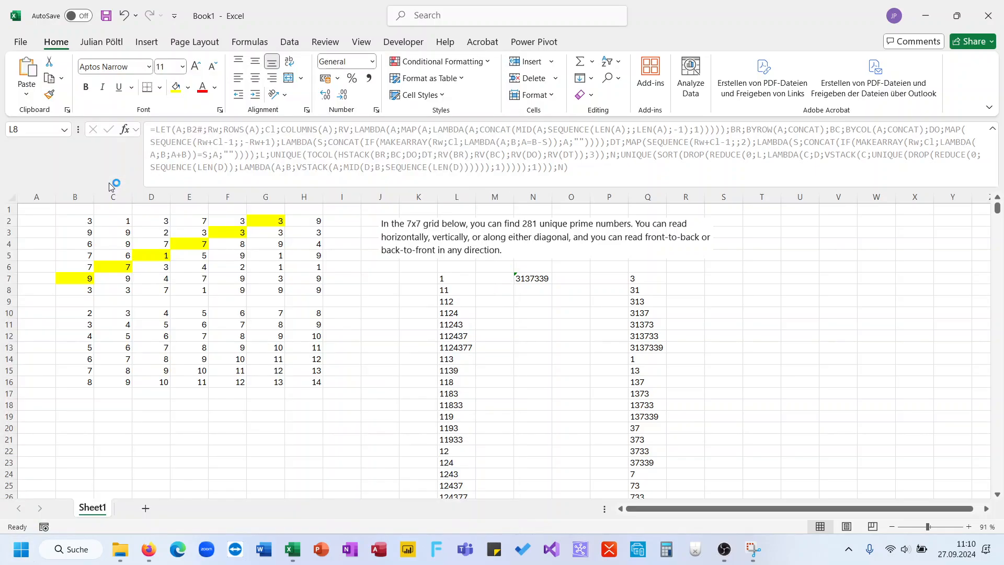
{"action": "left_click", "coordinate": [380, 268]}
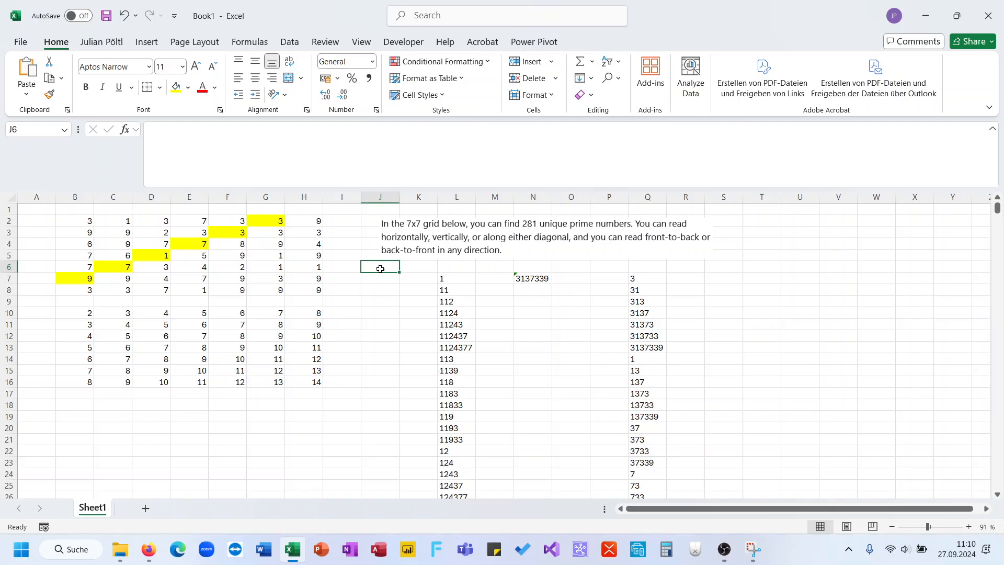
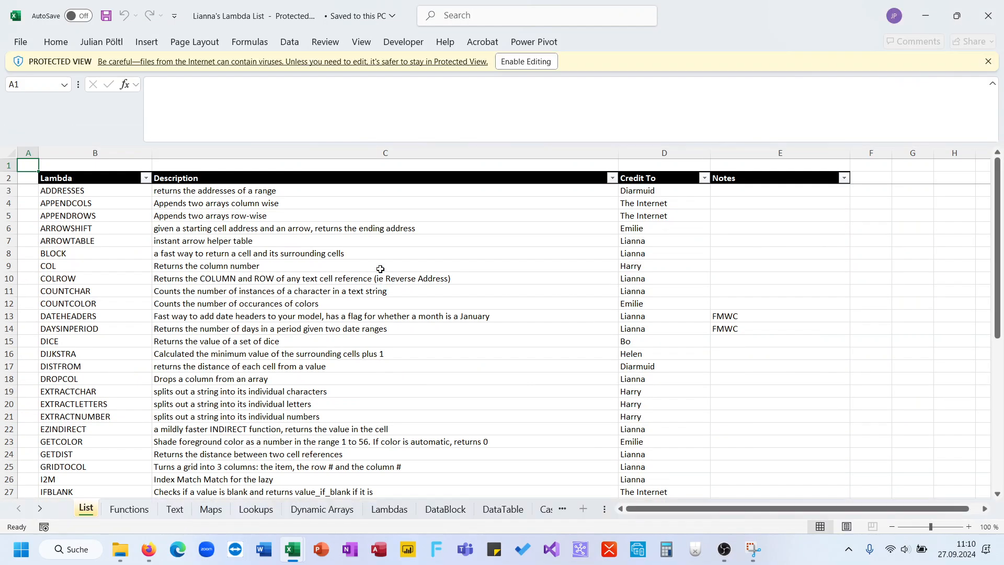
{"action": "left_click", "coordinate": [534, 42]}
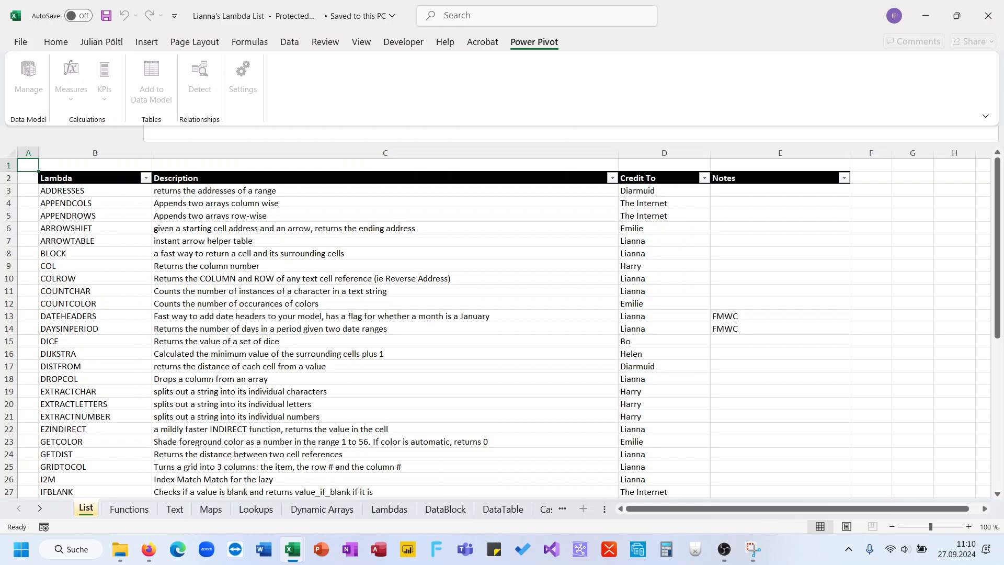
{"action": "left_click", "coordinate": [56, 42]}
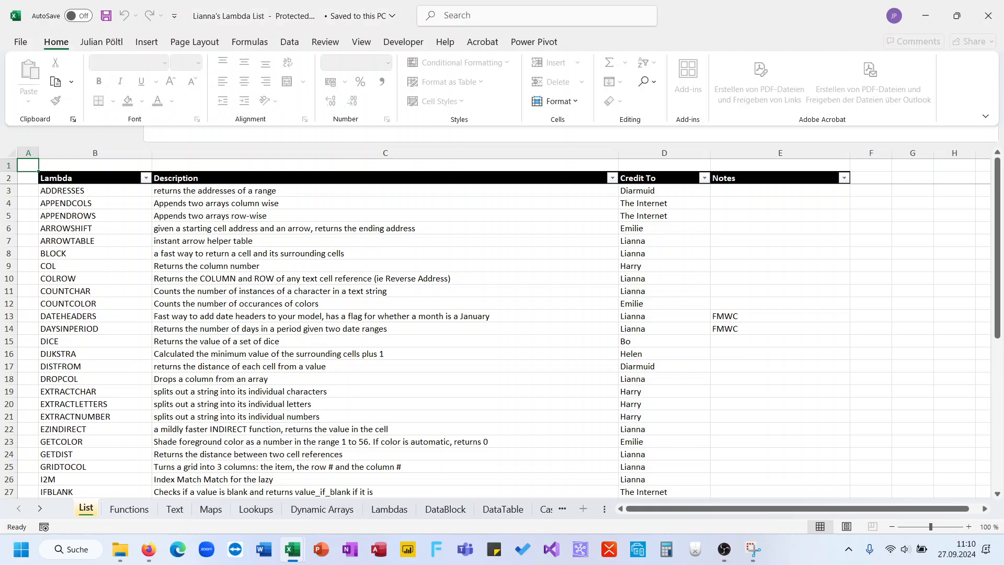
{"action": "left_click", "coordinate": [195, 41]}
{"action": "left_click", "coordinate": [249, 42]}
{"action": "left_click", "coordinate": [249, 42]}
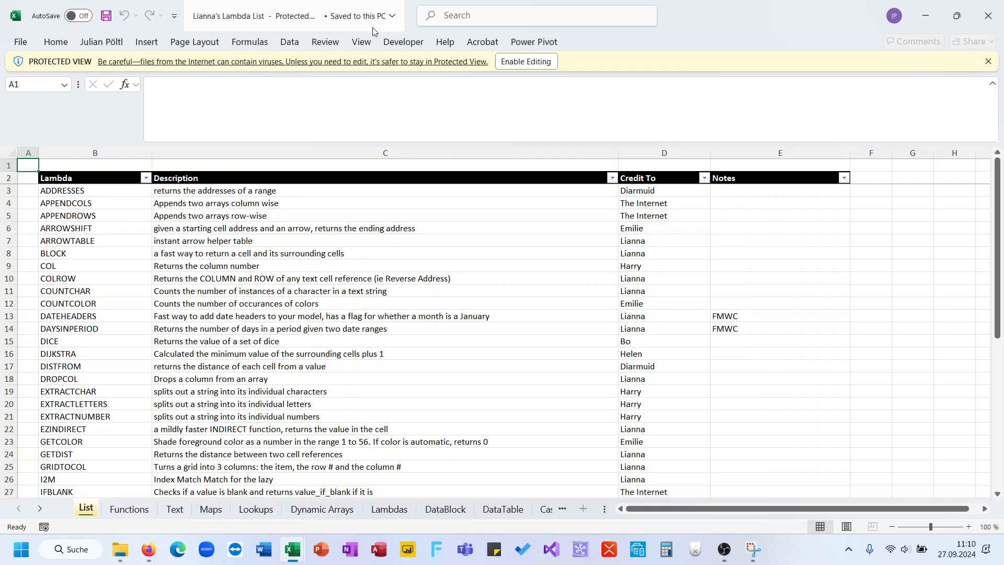
{"action": "left_click", "coordinate": [526, 61]}
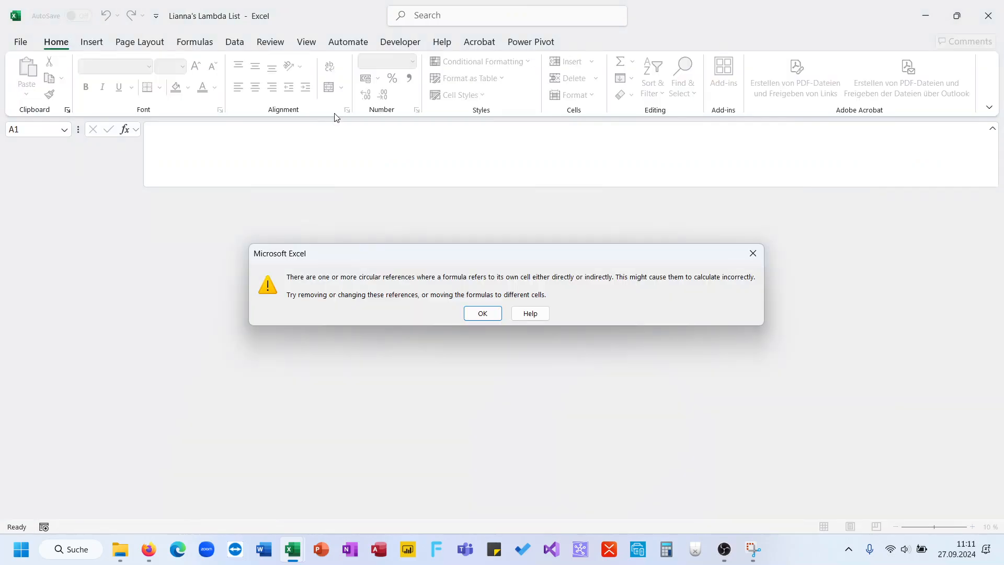
{"action": "key", "text": "Return"}
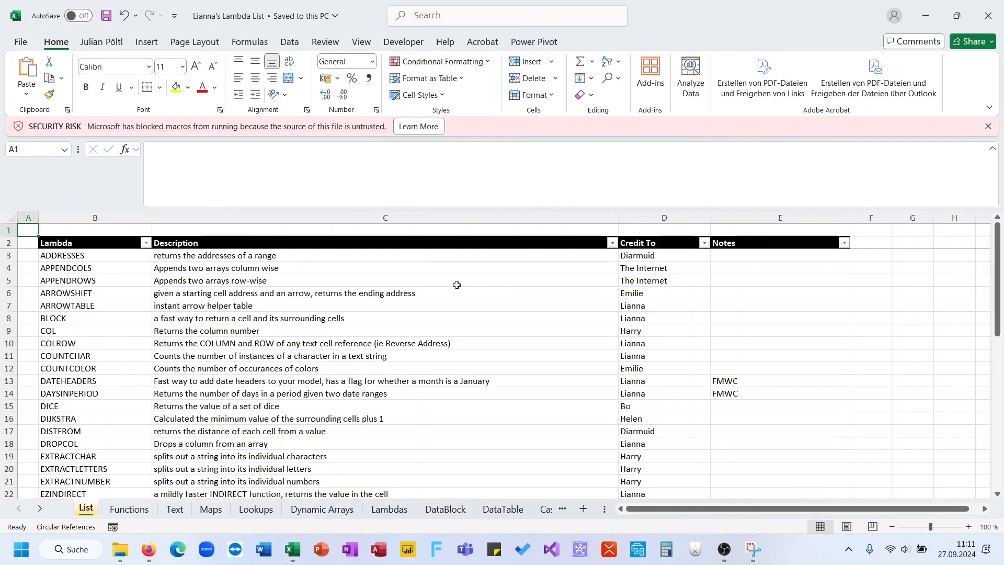
{"action": "left_click", "coordinate": [1002, 2]}
Step: Find the LambdaLibrary workbook through the Windows search and open it
{"action": "key", "text": "super"}
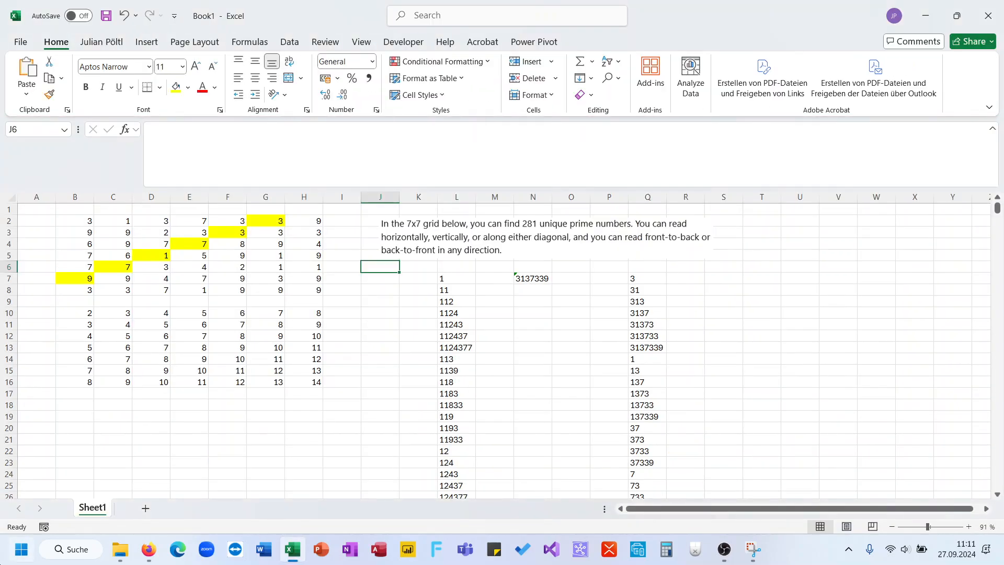
{"action": "type", "text": "la"}
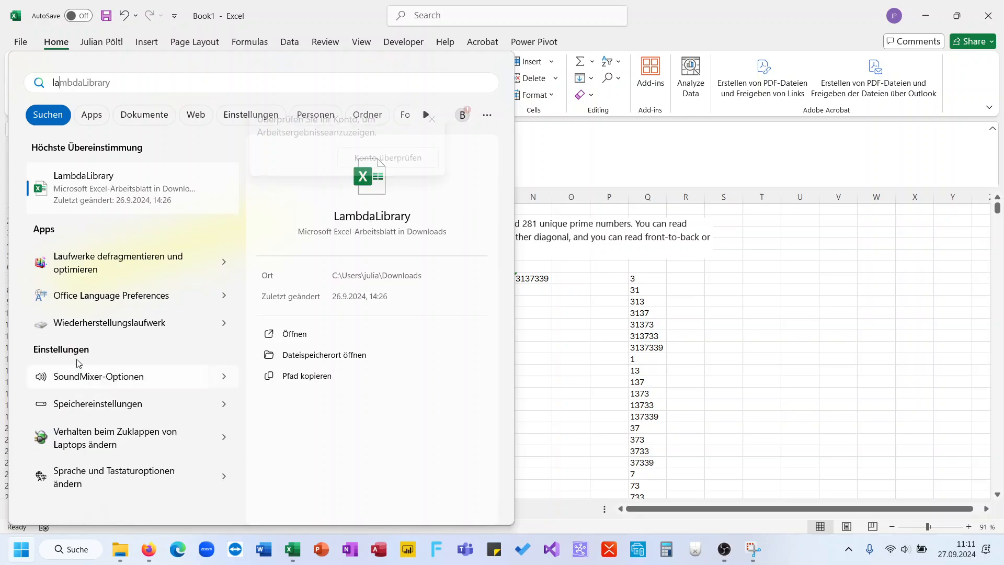
{"action": "left_click", "coordinate": [136, 195]}
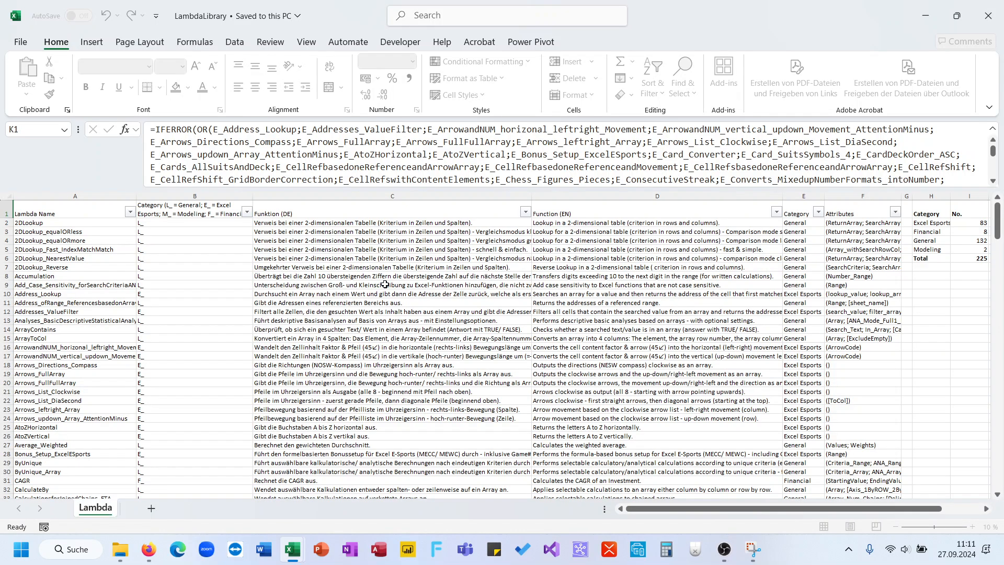
Step: Copy the LAMBDA definition of the defined name E_ISPrimeNumber from the Name Manager and close the dialog
{"action": "left_click", "coordinate": [255, 44]}
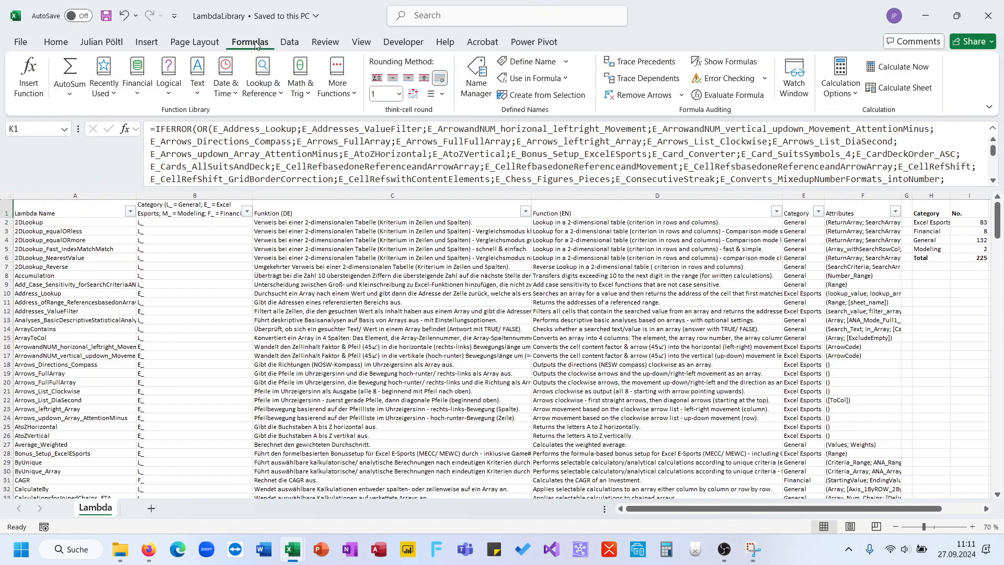
{"action": "left_click", "coordinate": [476, 77]}
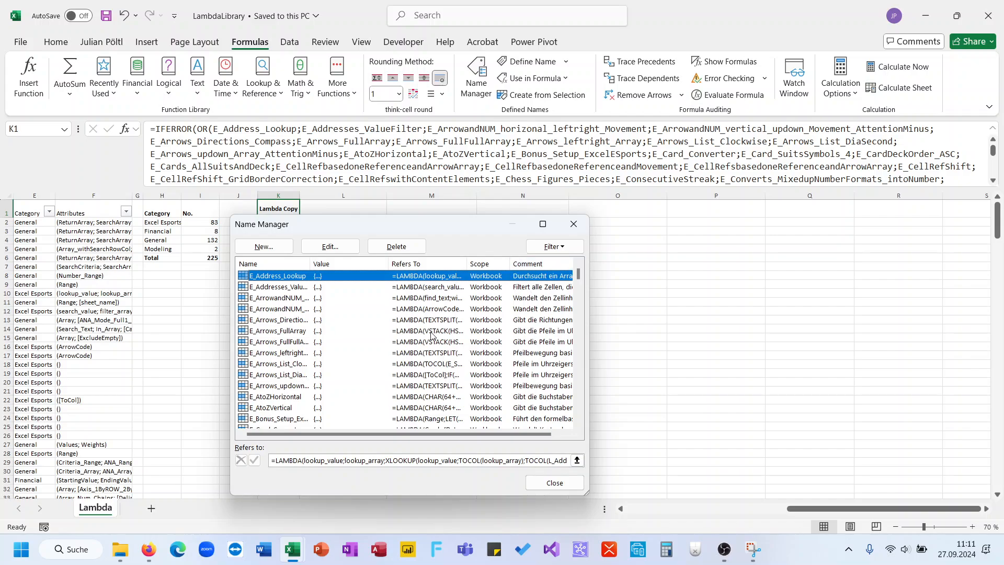
{"action": "scroll", "coordinate": [431, 335], "scroll_direction": "down", "scroll_amount": 12}
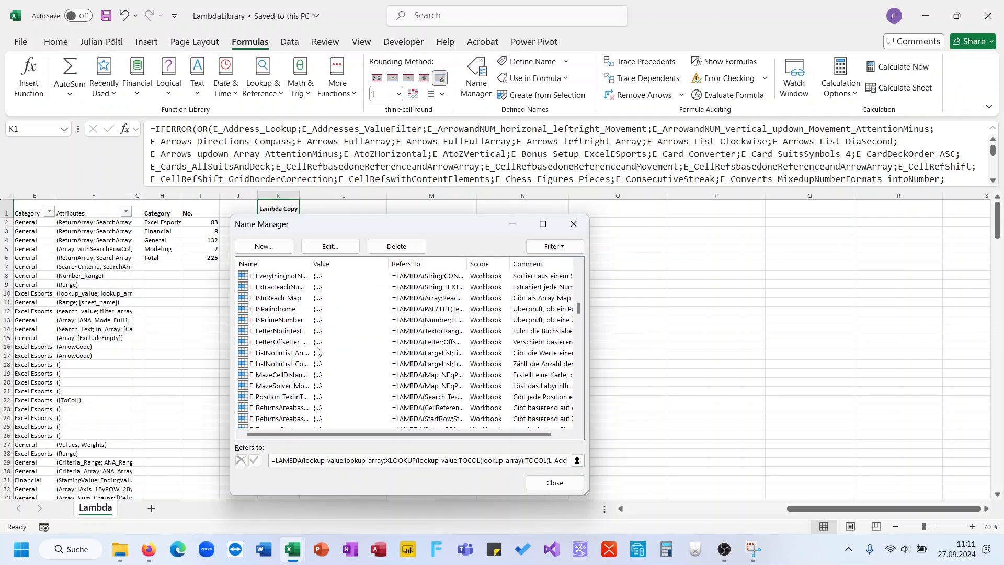
{"action": "scroll", "coordinate": [317, 352], "scroll_direction": "up", "scroll_amount": 1}
{"action": "left_click", "coordinate": [291, 353]}
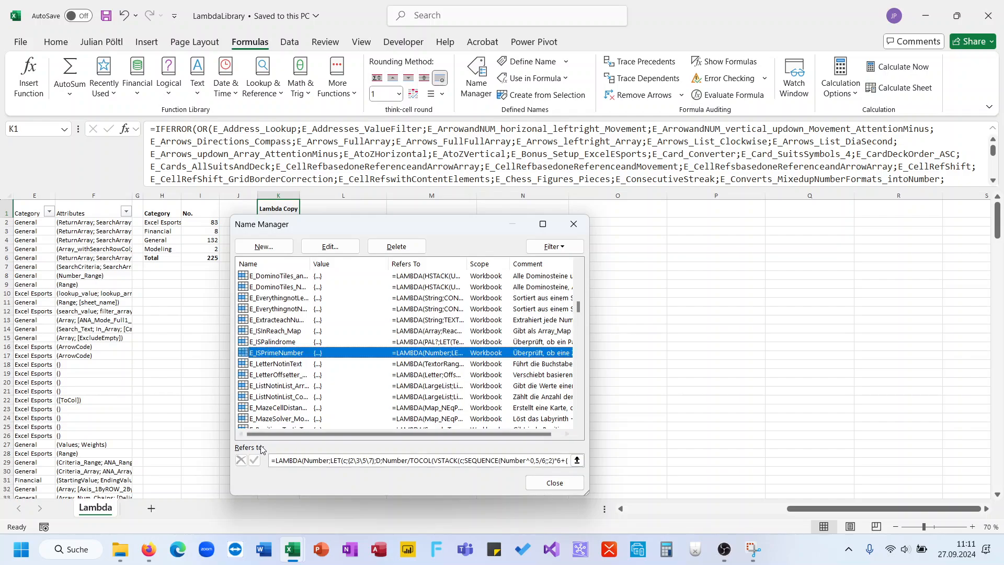
{"action": "left_click", "coordinate": [271, 462]}
{"action": "key", "text": "Escape"}
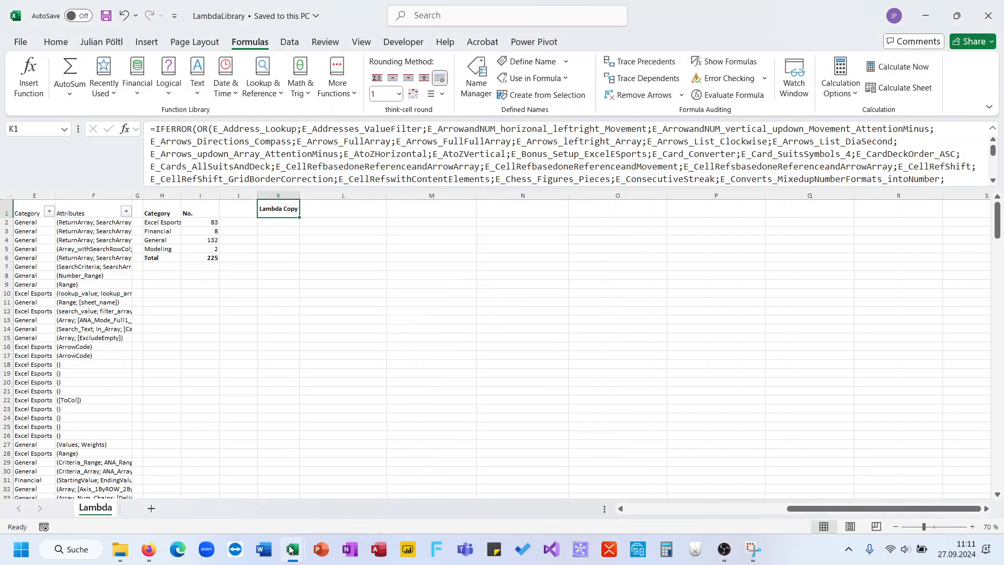
Step: Back in Book1, define IP before RV in the L7 LET formula using the copied prime-check LAMBDA without its equals sign
{"action": "mouse_move", "coordinate": [288, 546]}
{"action": "left_click", "coordinate": [248, 506]}
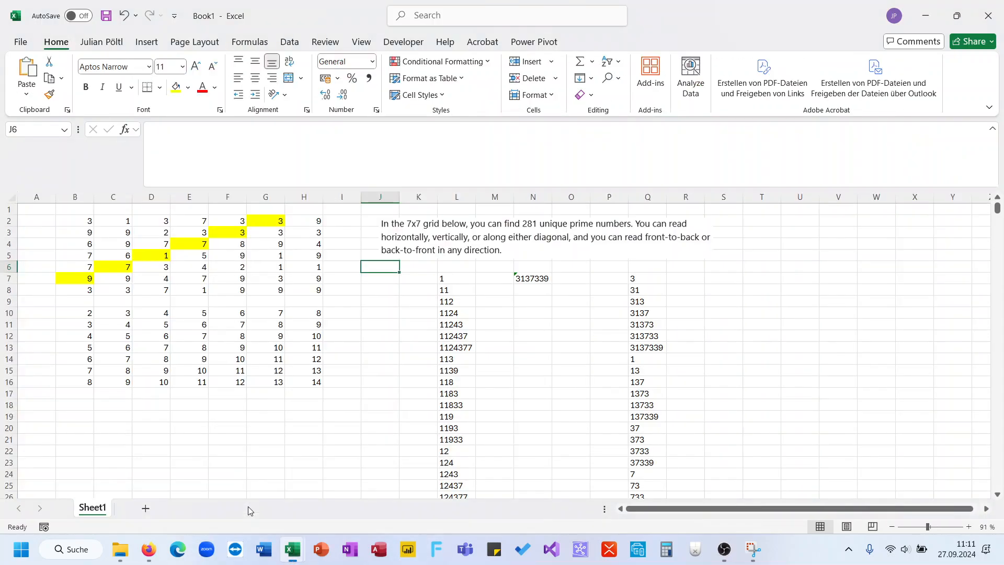
{"action": "left_click", "coordinate": [456, 283]}
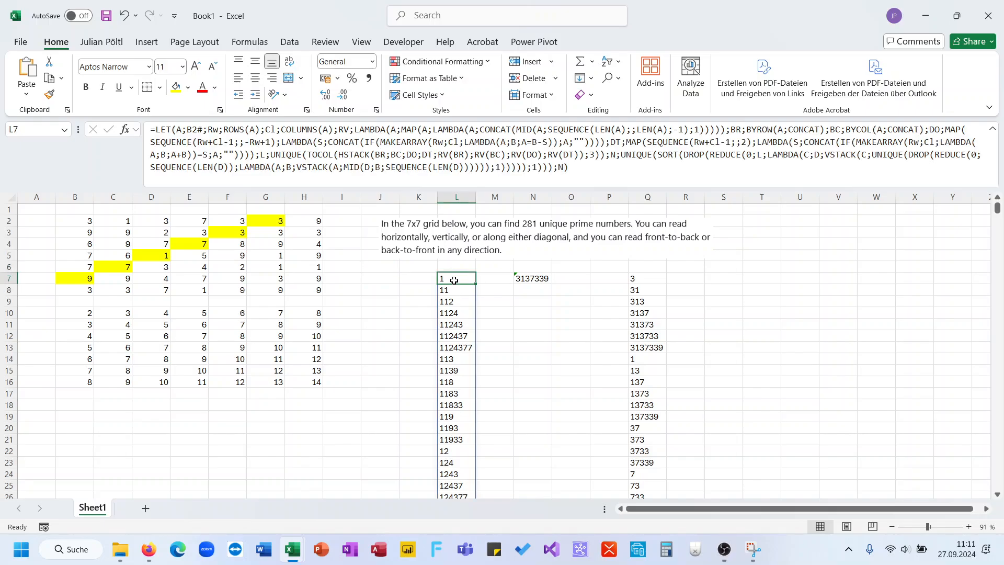
{"action": "left_click", "coordinate": [339, 131]}
{"action": "type", "text": "IP;"}
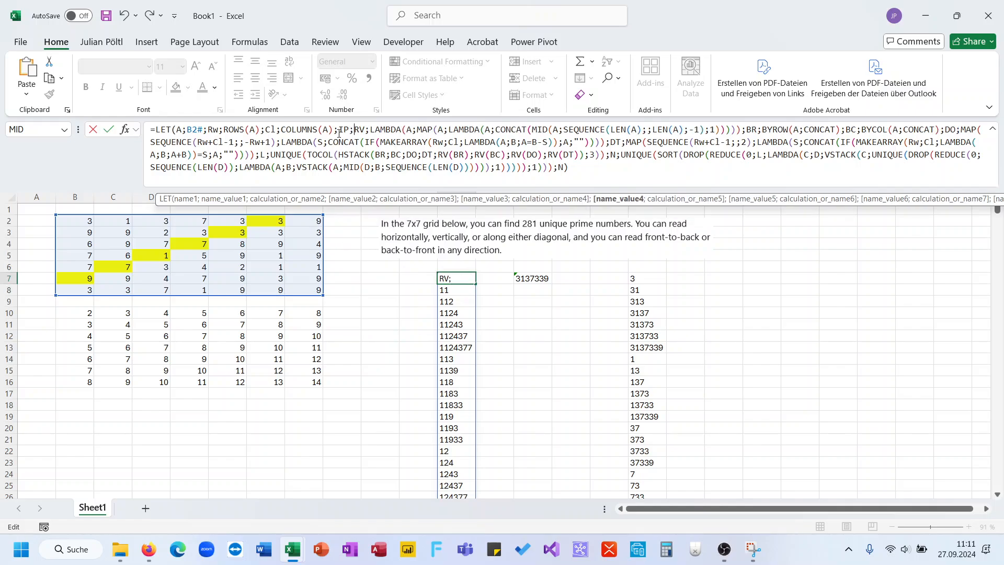
{"action": "type", "text": "=LAMBDA(Number;LET(c;{2\\3\\5\\7};D;Number/TOCOL(VSTACK(c;SEQUENCE(Number^0,5/6;;2)*6+{-1\\1});3);OR(Number=c;AND(D-INT(D);Number>1))))"}
{"action": "type", "text": ";"}
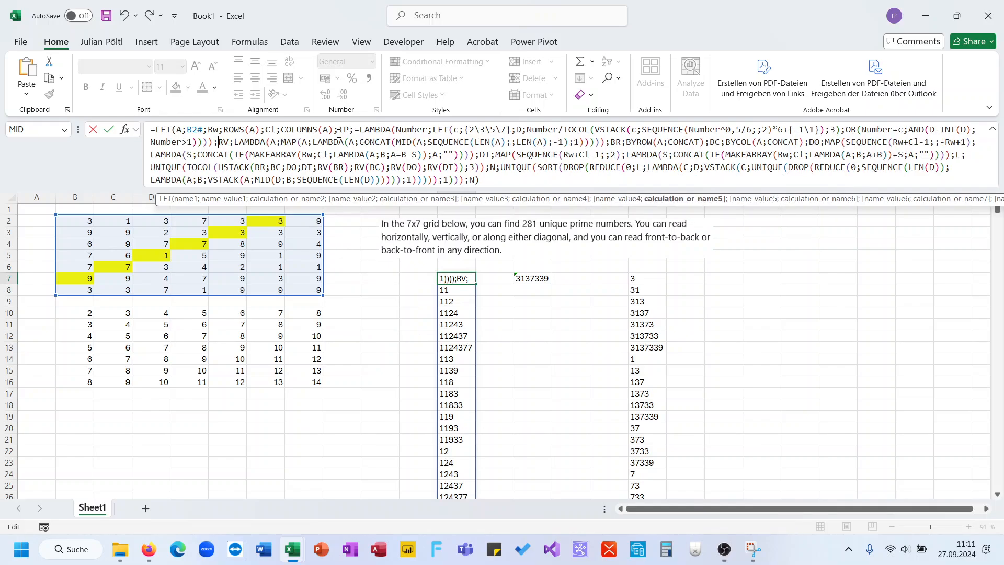
{"action": "left_click", "coordinate": [359, 132]}
{"action": "key", "text": "BackSpace"}
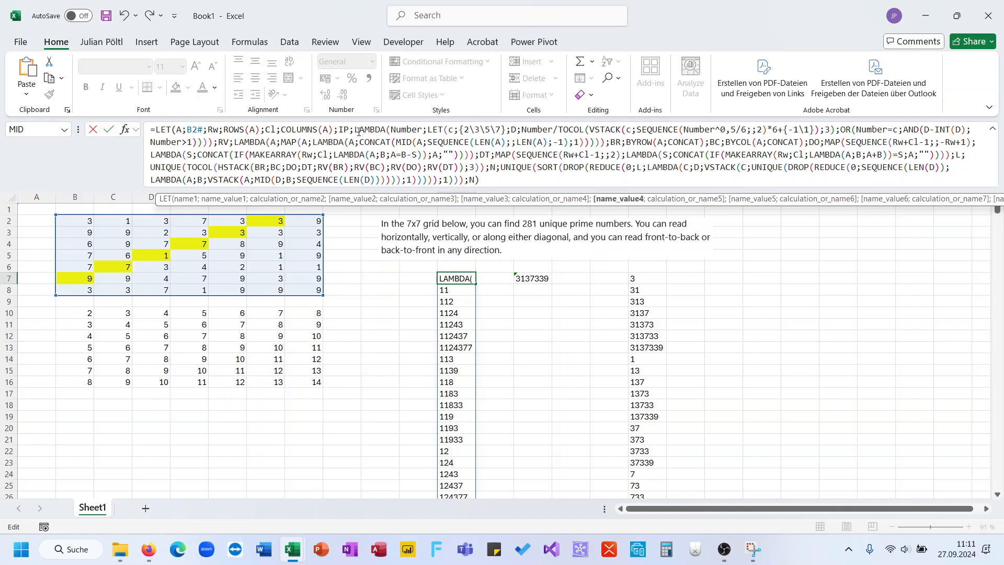
Step: Rename the parameter Number to N throughout the IP prime-check LAMBDA in the L7 formula
{"action": "double_click", "coordinate": [398, 133]}
{"action": "type", "text": "N"}
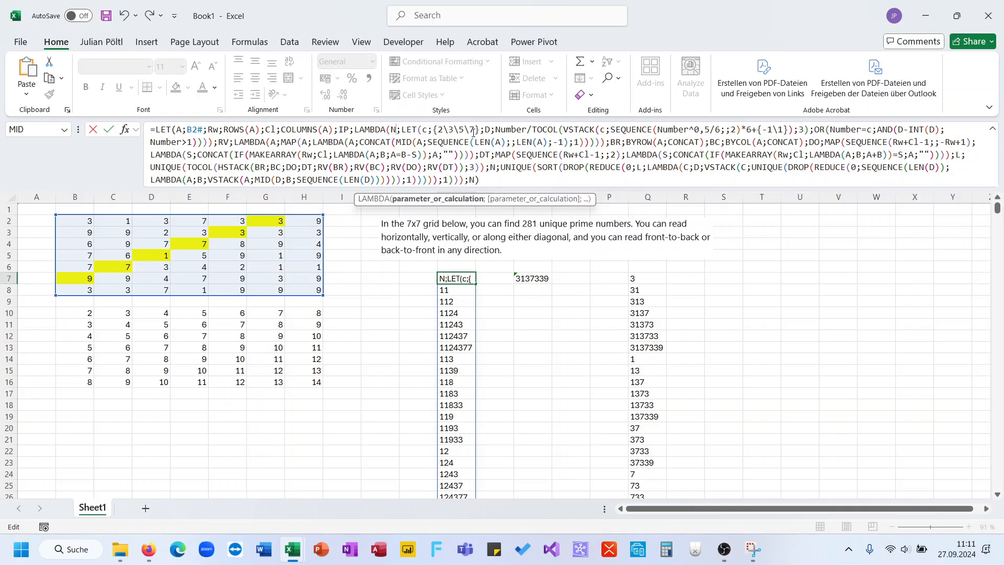
{"action": "double_click", "coordinate": [512, 129]}
{"action": "type", "text": "Number>1"}
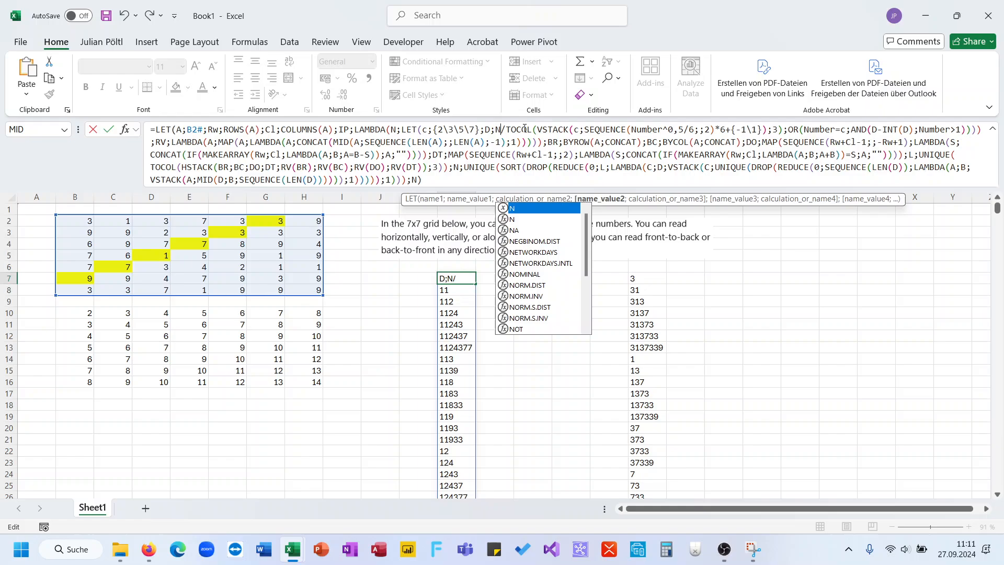
{"action": "double_click", "coordinate": [630, 129]}
{"action": "type", "text": "N"}
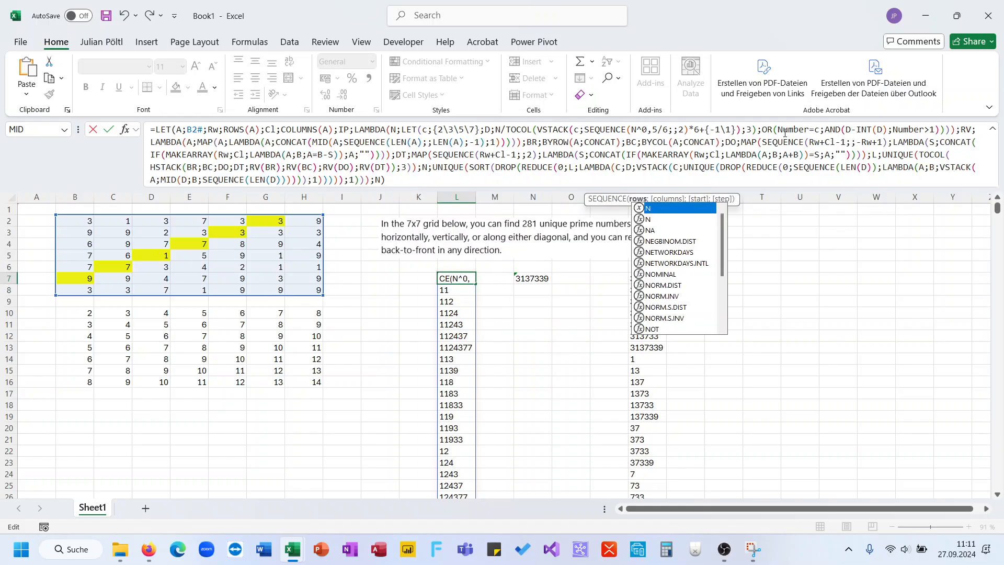
{"action": "double_click", "coordinate": [790, 131]}
{"action": "type", "text": "N"}
{"action": "double_click", "coordinate": [870, 131]}
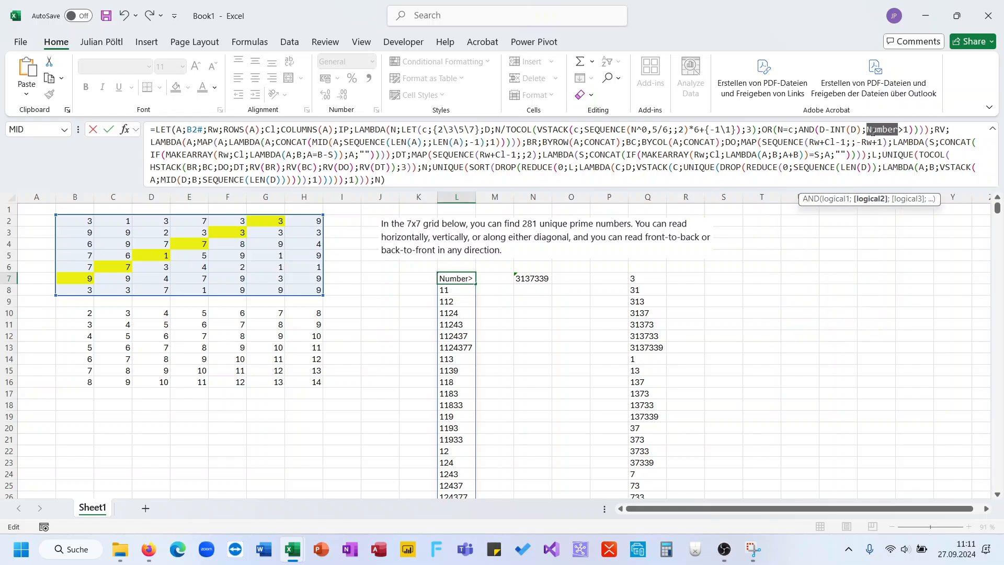
{"action": "type", "text": "N"}
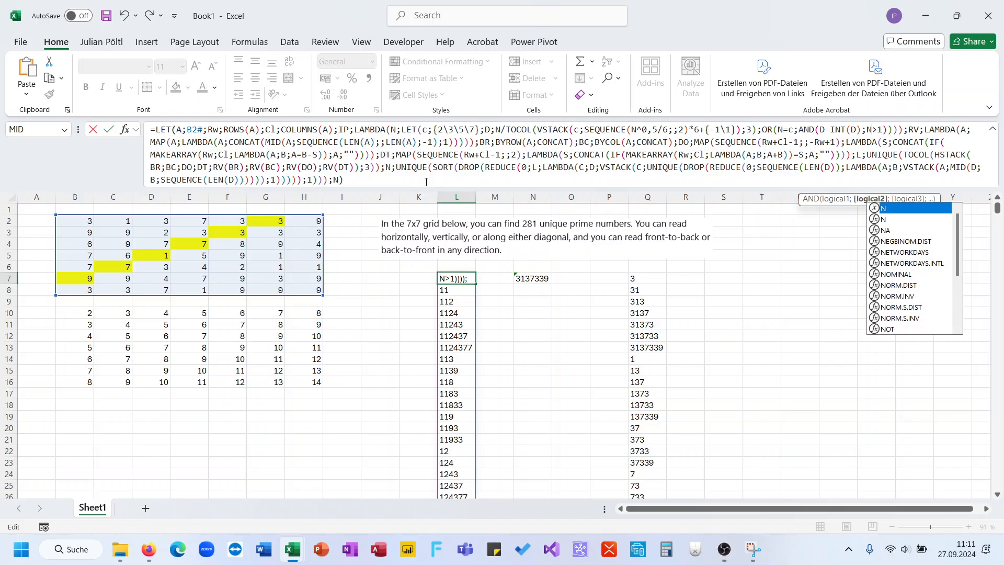
Step: Replace the final N of the L7 LET formula with the test call IP(4) and commit
{"action": "key", "text": "ctrl+End"}
{"action": "key", "text": "BackSpace"}
{"action": "key", "text": "BackSpace"}
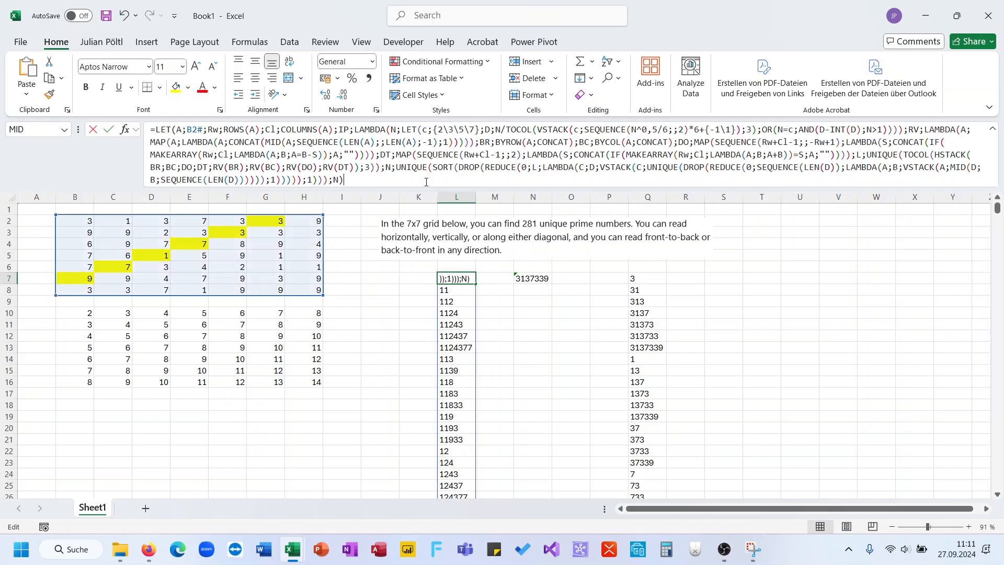
{"action": "type", "text": "IP("}
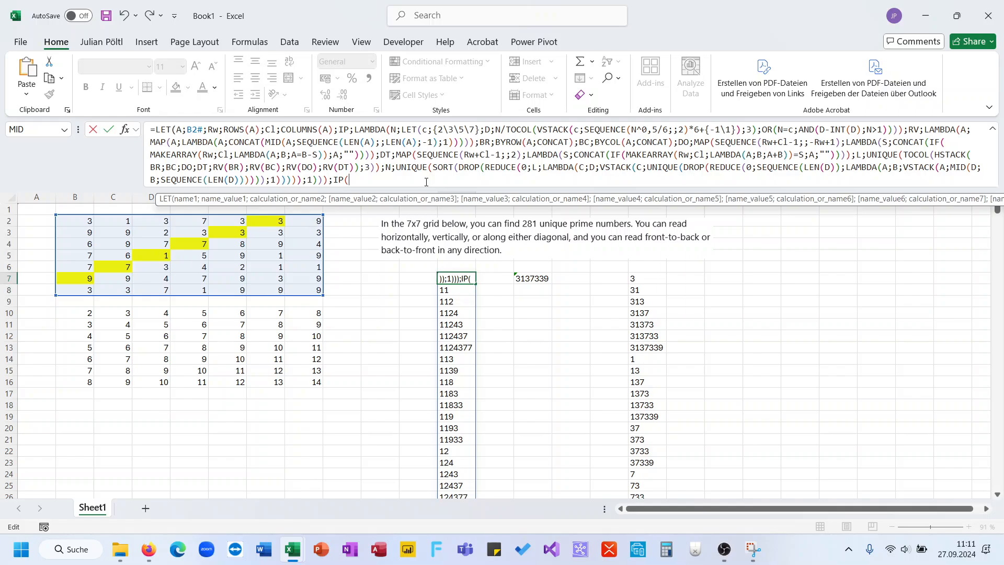
{"action": "type", "text": "4))"}
{"action": "key", "text": "Return"}
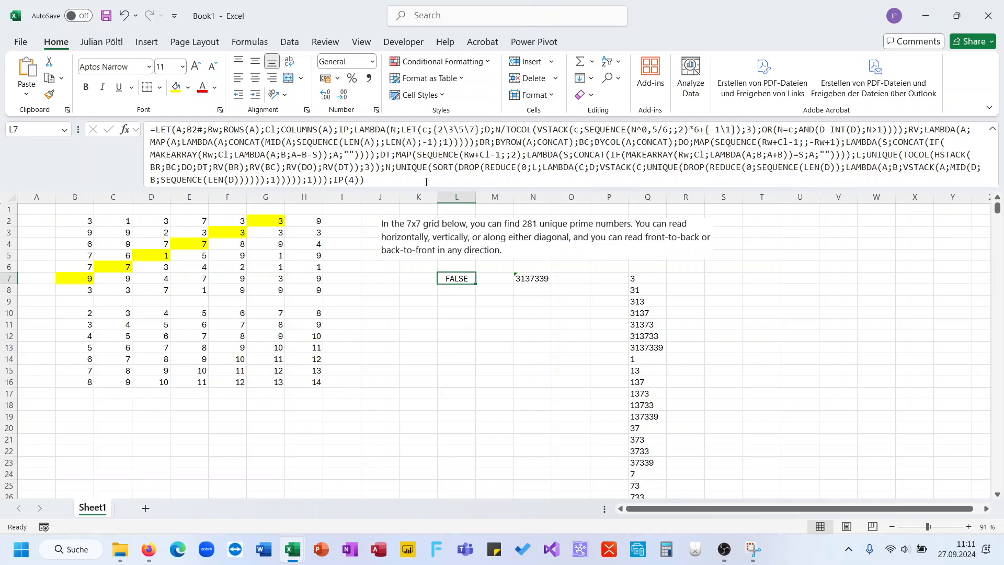
Step: Change the argument of the test call in L7 to 3 and commit the formula
{"action": "left_click", "coordinate": [352, 180]}
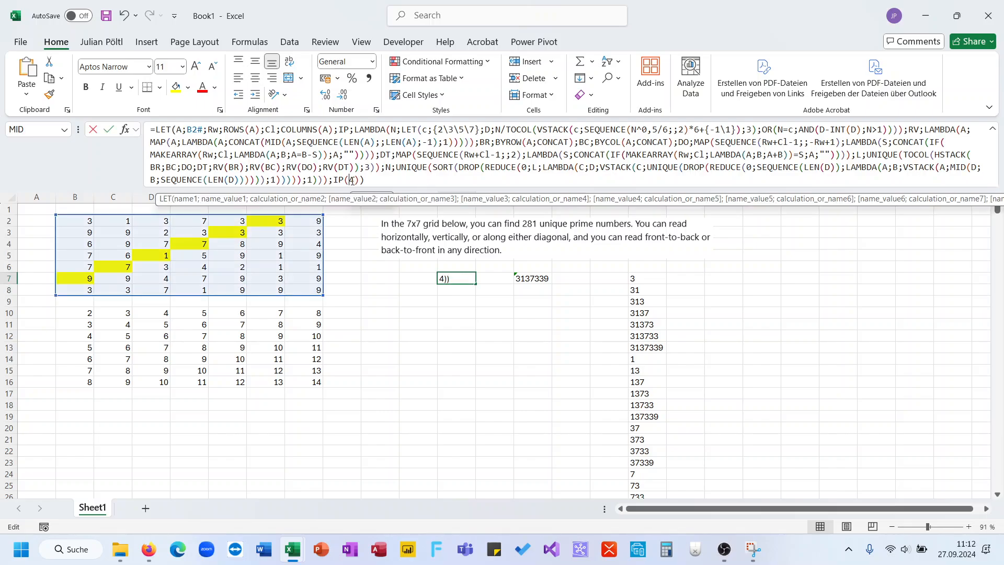
{"action": "double_click", "coordinate": [352, 181]}
{"action": "type", "text": "5"}
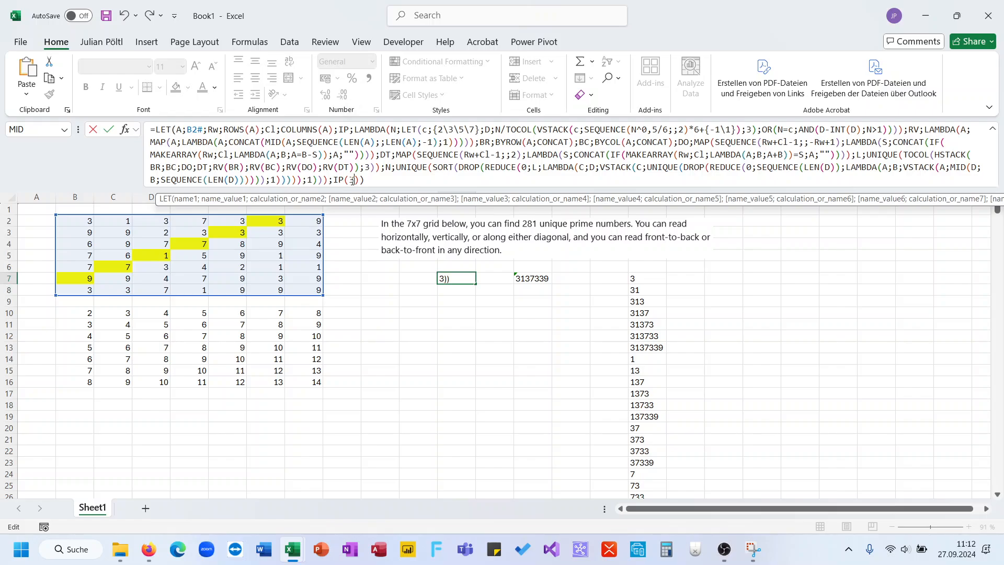
{"action": "key", "text": "Return"}
{"action": "key", "text": "Up"}
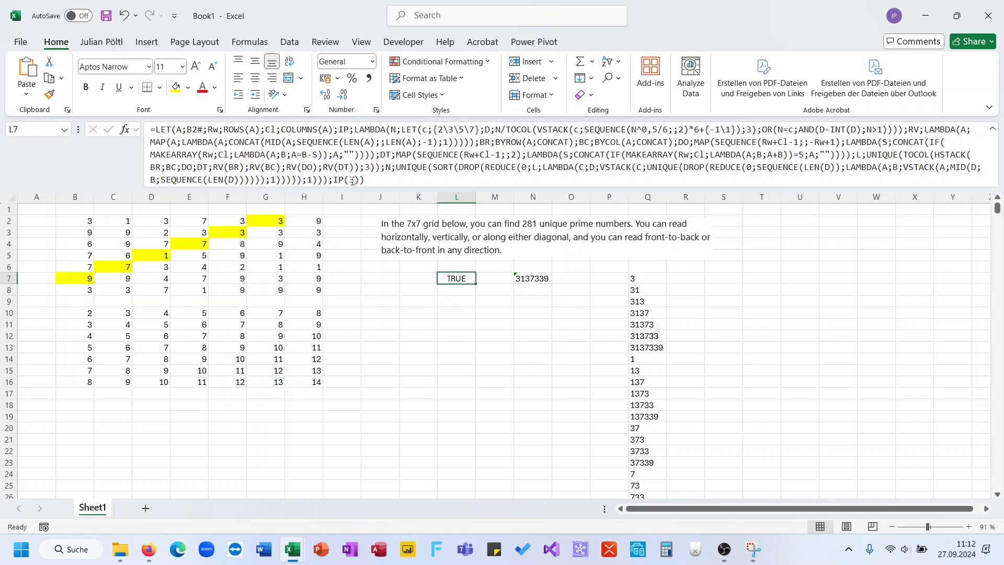
Step: Replace the test call at the end of the L7 LET formula with FILTER(N;MAP(N;LAMBDA(A;IP(A)))) and commit
{"action": "key", "text": "ctrl+z"}
{"action": "left_click_drag", "start_coordinate": [376, 182], "coordinate": [333, 188]}
{"action": "type", "text": "FILTER("}
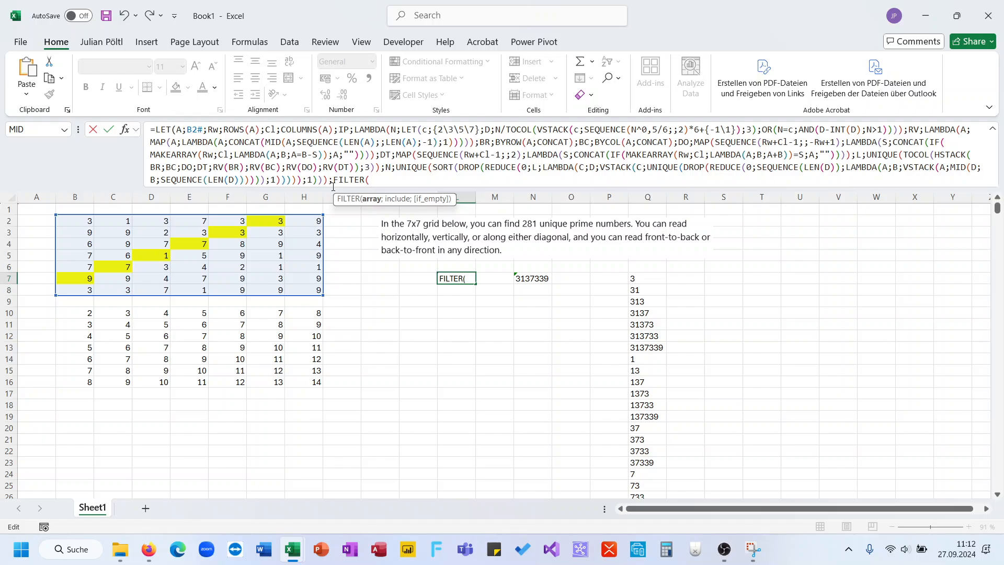
{"action": "type", "text": "N;Map"}
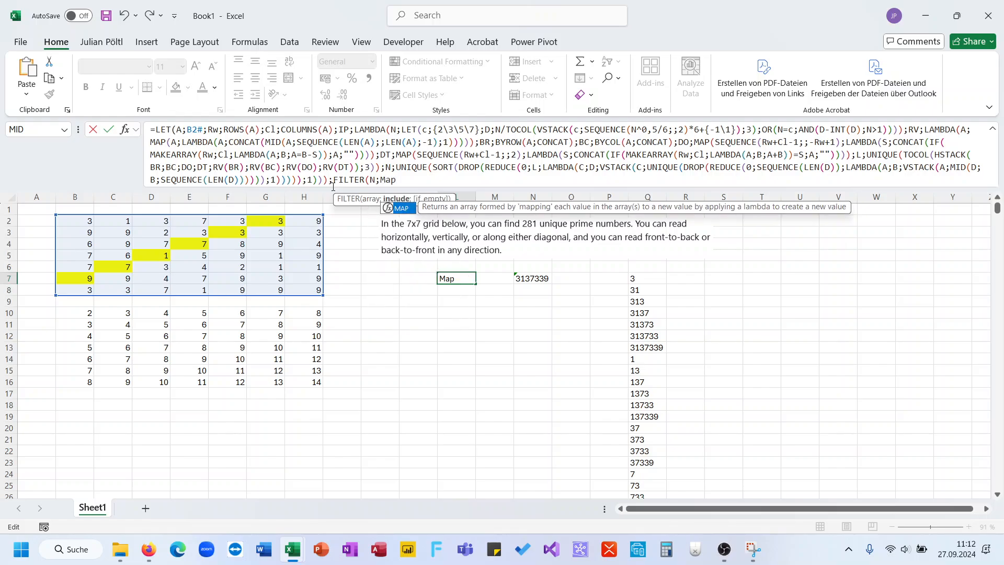
{"action": "key", "text": "Tab"}
{"action": "type", "text": "N;L"}
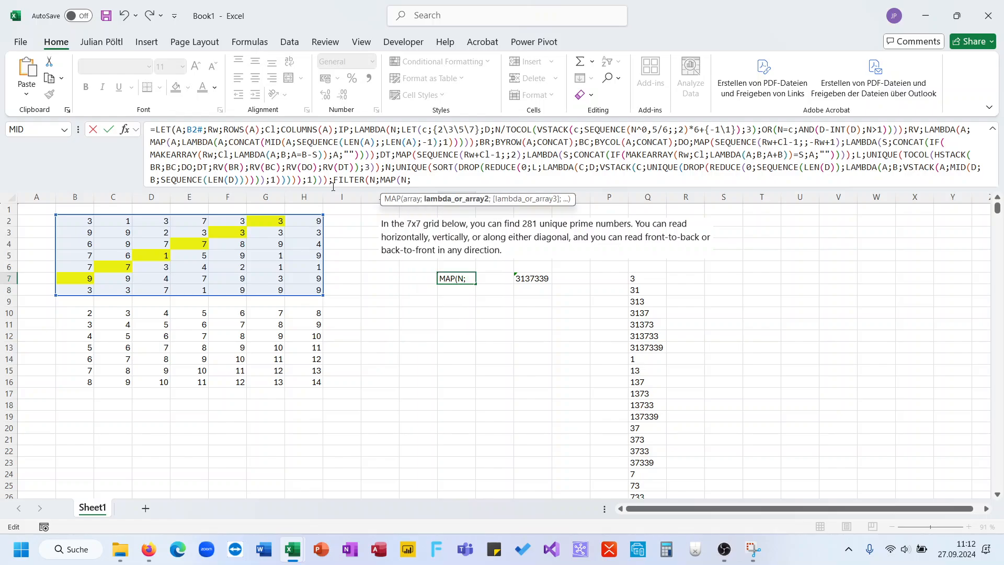
{"action": "key", "text": "Down"}
{"action": "key", "text": "Down"}
{"action": "key", "text": "Tab"}
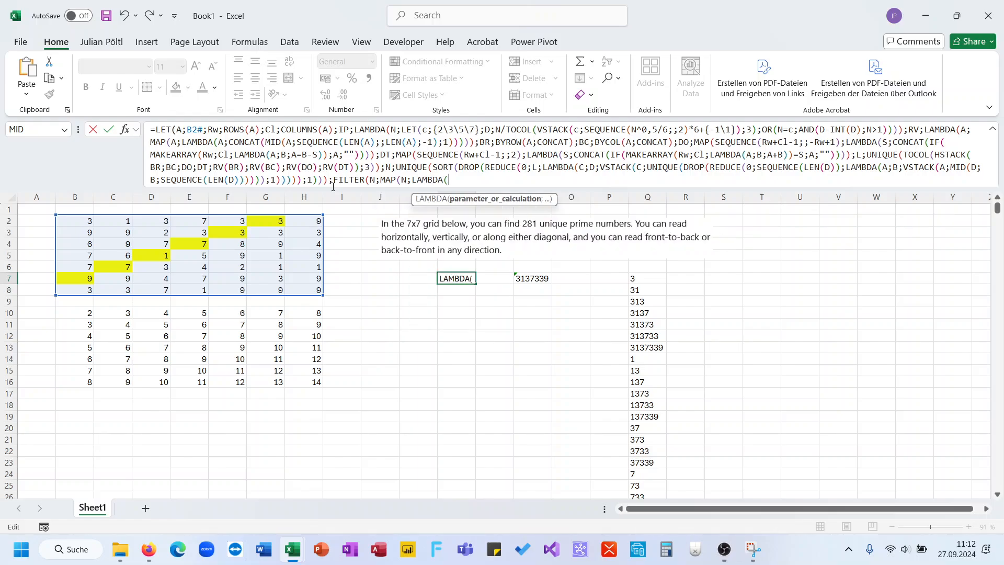
{"action": "type", "text": "A;IP("}
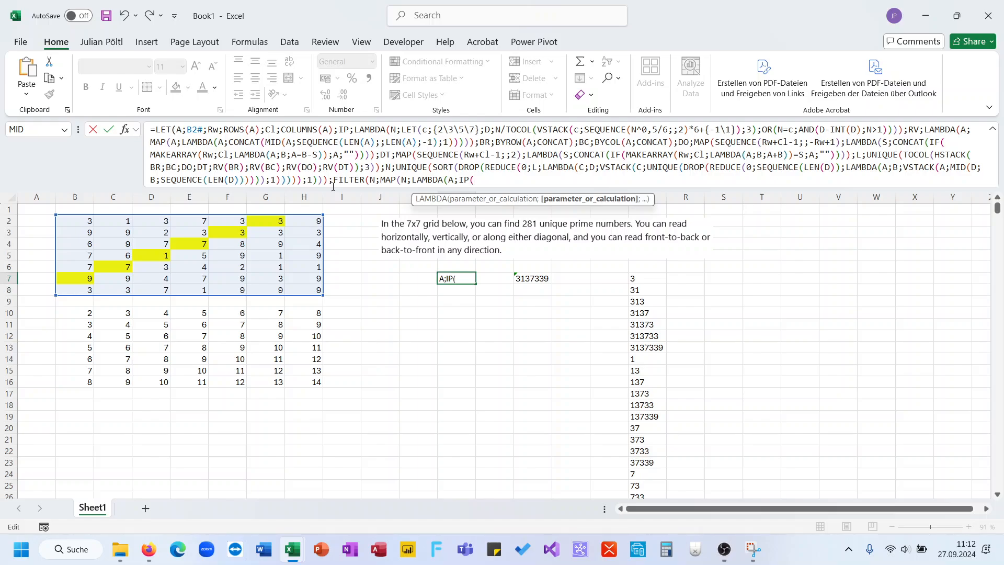
{"action": "type", "text": "A)))))"}
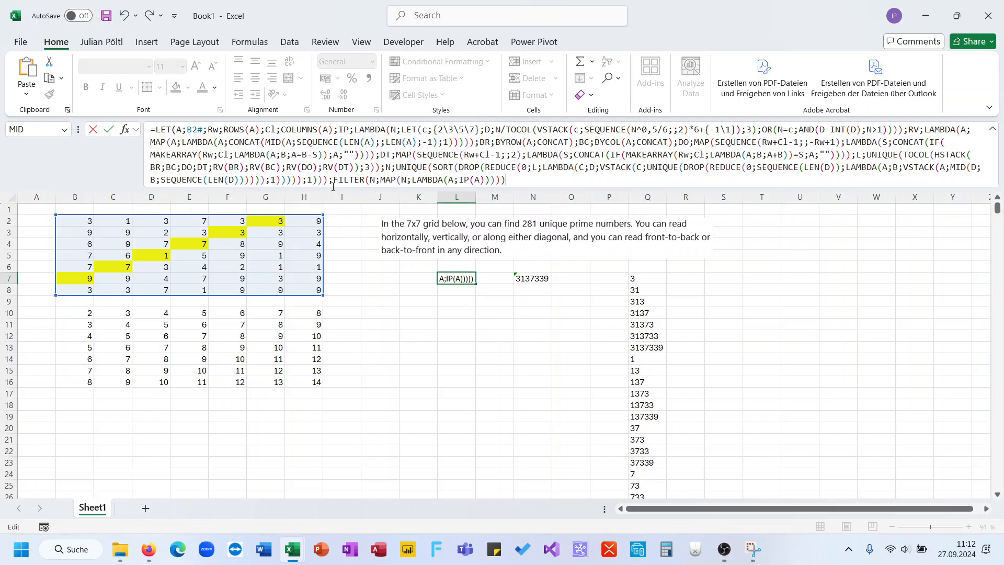
{"action": "key", "text": "Return"}
Step: Examine the filtered list spilling from L7 and check how many entries it contains against the 281 primes required
{"action": "key", "text": "Up"}
{"action": "key", "text": "ctrl+shift+Down"}
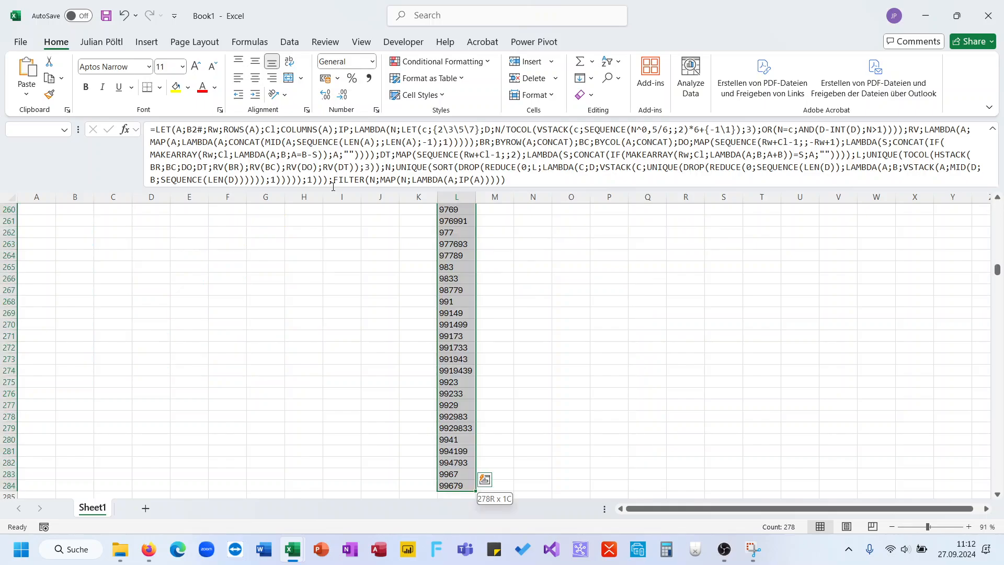
{"action": "key", "text": "ctrl+Up"}
{"action": "key", "text": "Down"}
{"action": "key", "text": "Down"}
{"action": "key", "text": "Down"}
{"action": "key", "text": "Down"}
{"action": "key", "text": "Down"}
{"action": "key", "text": "Down"}
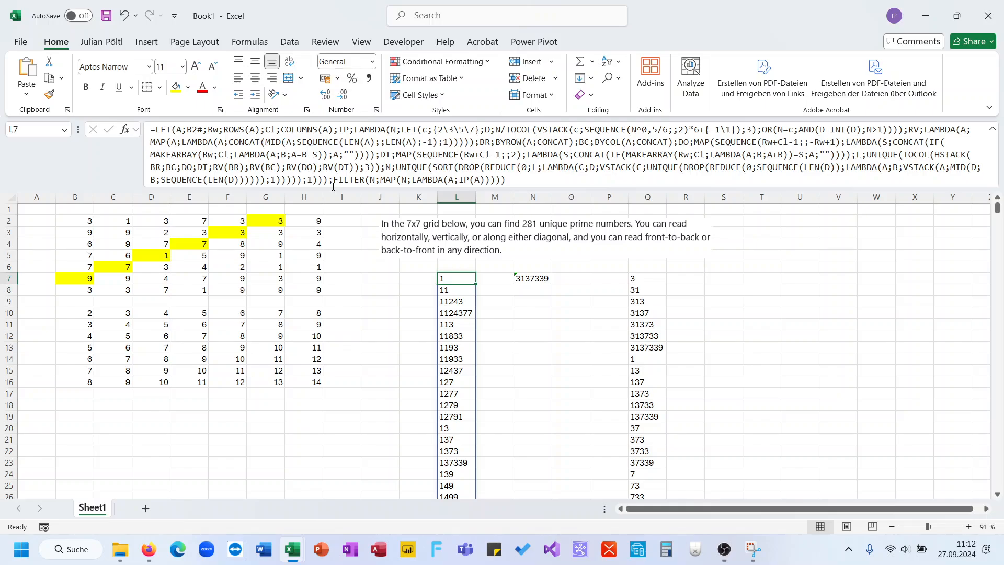
{"action": "key", "text": "ctrl+shift+Down"}
{"action": "key", "text": "ctrl+Up"}
{"action": "key", "text": "Down"}
{"action": "key", "text": "Down"}
{"action": "key", "text": "Down"}
{"action": "key", "text": "Down"}
{"action": "key", "text": "Down"}
{"action": "key", "text": "Down"}
{"action": "key", "text": "ctrl+shift+Down"}
{"action": "key", "text": "ctrl+Up"}
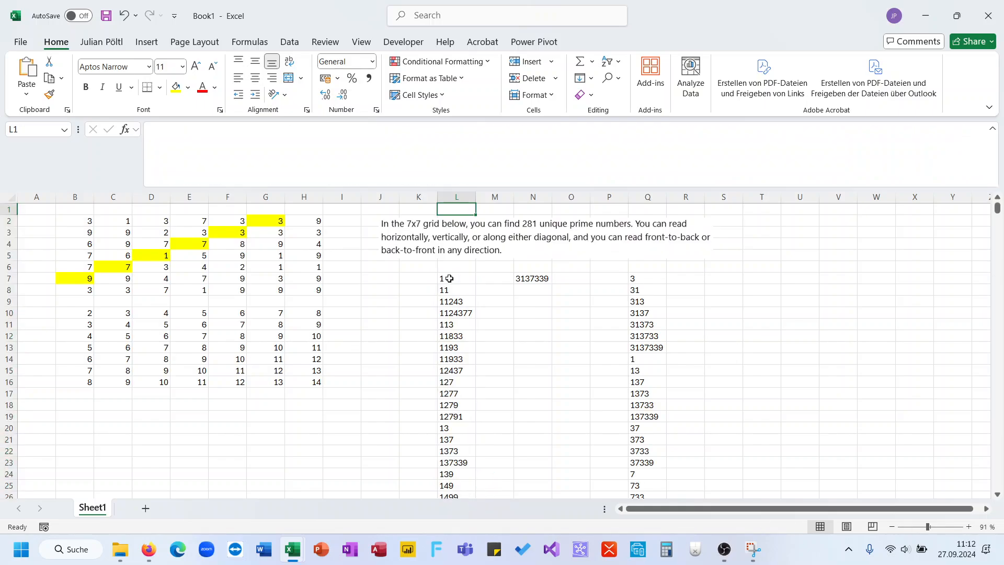
{"action": "key", "text": "Down"}
{"action": "key", "text": "Down"}
{"action": "key", "text": "Down"}
{"action": "key", "text": "Down"}
{"action": "key", "text": "Down"}
{"action": "key", "text": "Down"}
{"action": "key", "text": "ctrl+shift+Down"}
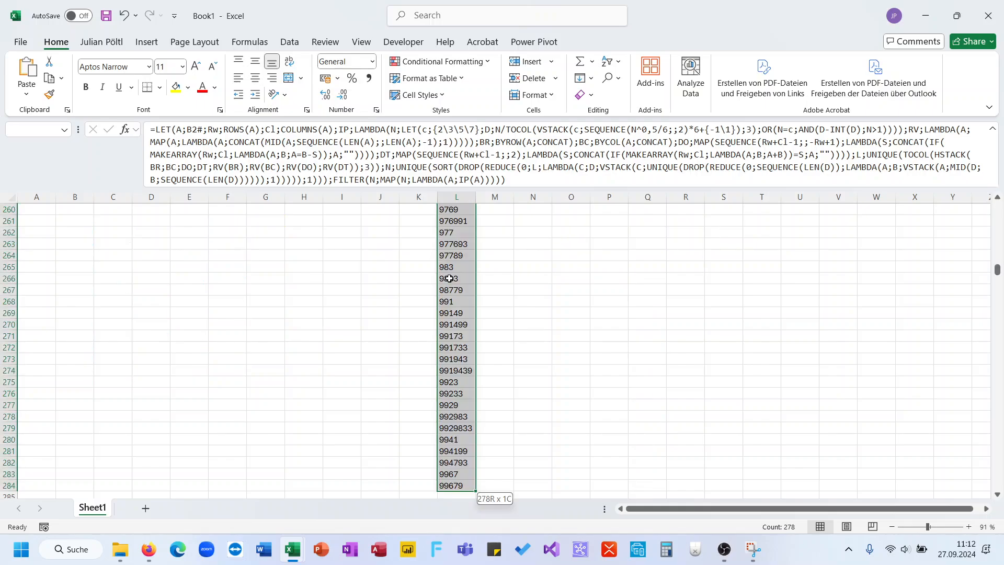
{"action": "key", "text": "ctrl+shift+Up"}
{"action": "key", "text": "Down"}
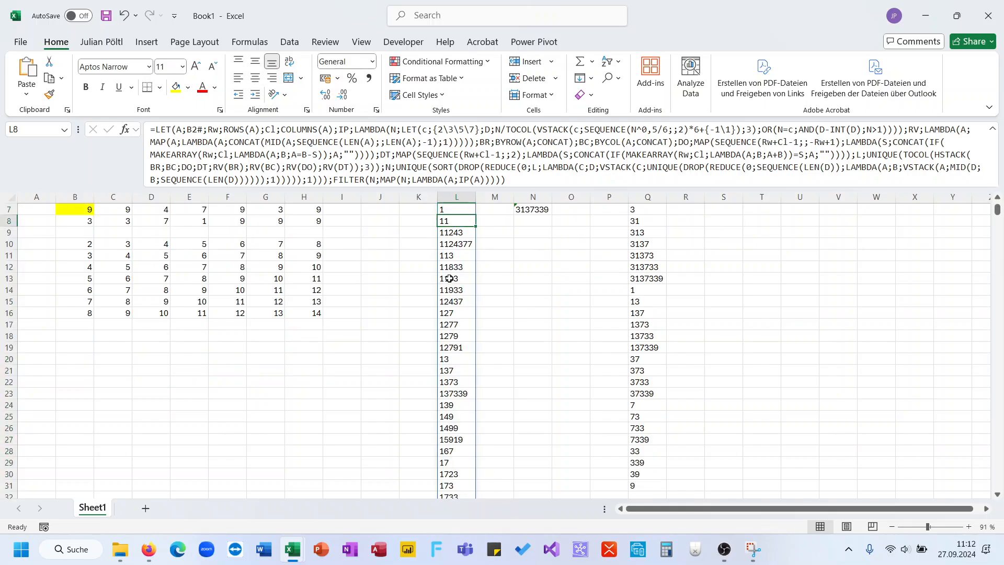
{"action": "key", "text": "Up"}
{"action": "key", "text": "Up"}
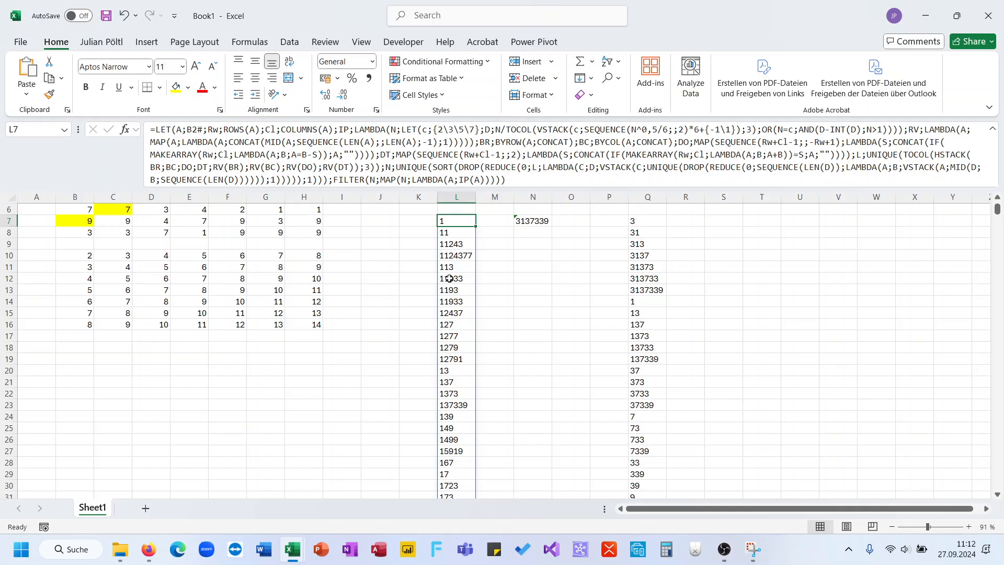
{"action": "scroll", "coordinate": [450, 279], "scroll_direction": "down", "scroll_amount": 1}
{"action": "scroll", "coordinate": [450, 279], "scroll_direction": "up", "scroll_amount": 1}
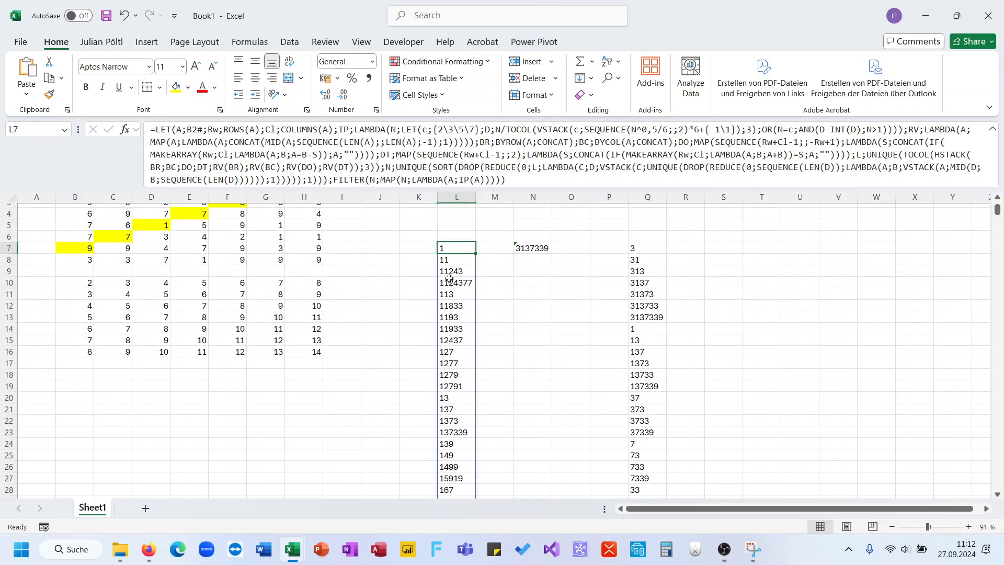
{"action": "key", "text": "ctrl+shift+Down"}
{"action": "key", "text": "ctrl+BackSpace"}
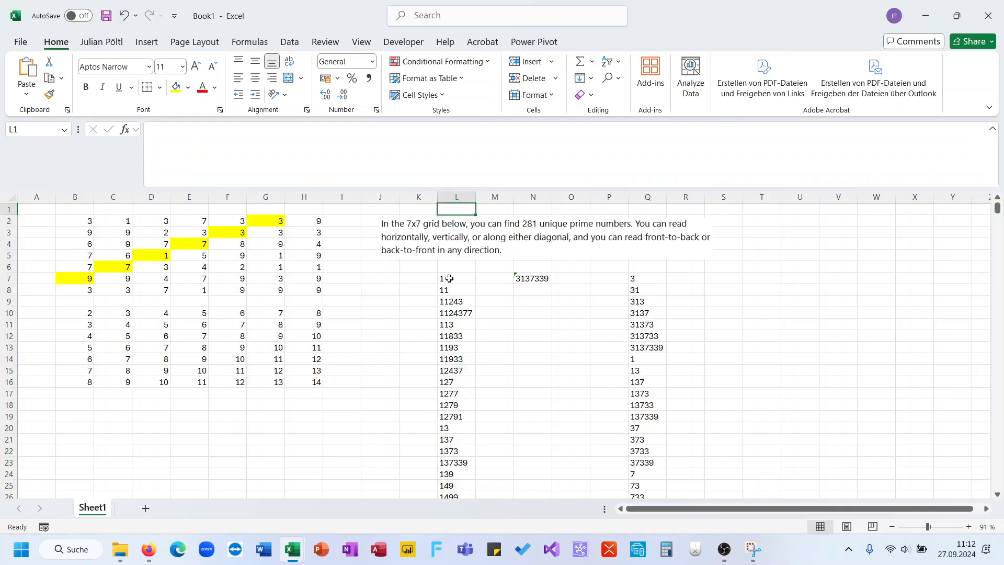
{"action": "left_click", "coordinate": [450, 278]}
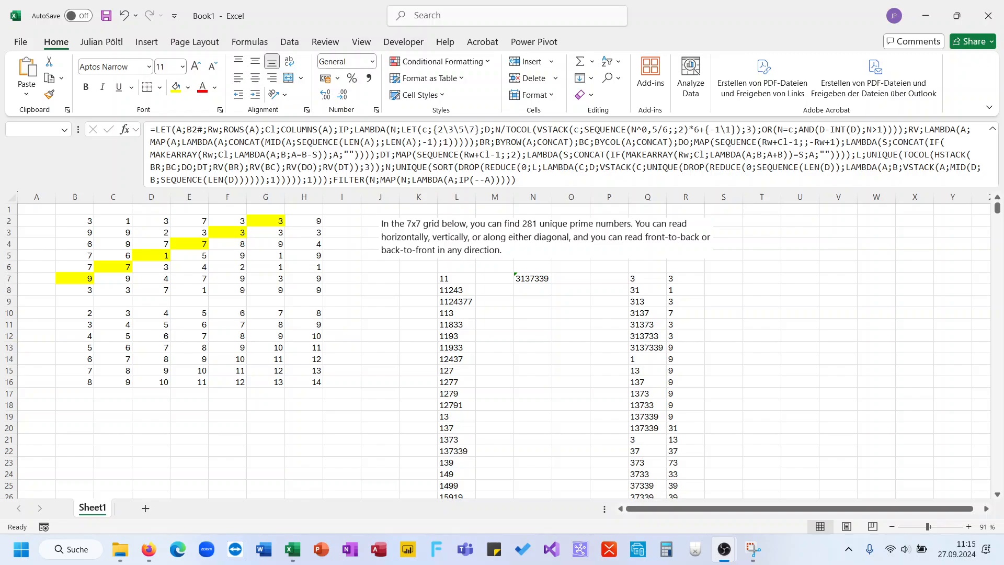
Step: Clear the helper formulas in the range Q7:R10 so their spilled lists are removed
{"action": "left_click_drag", "start_coordinate": [631, 278], "coordinate": [676, 308]}
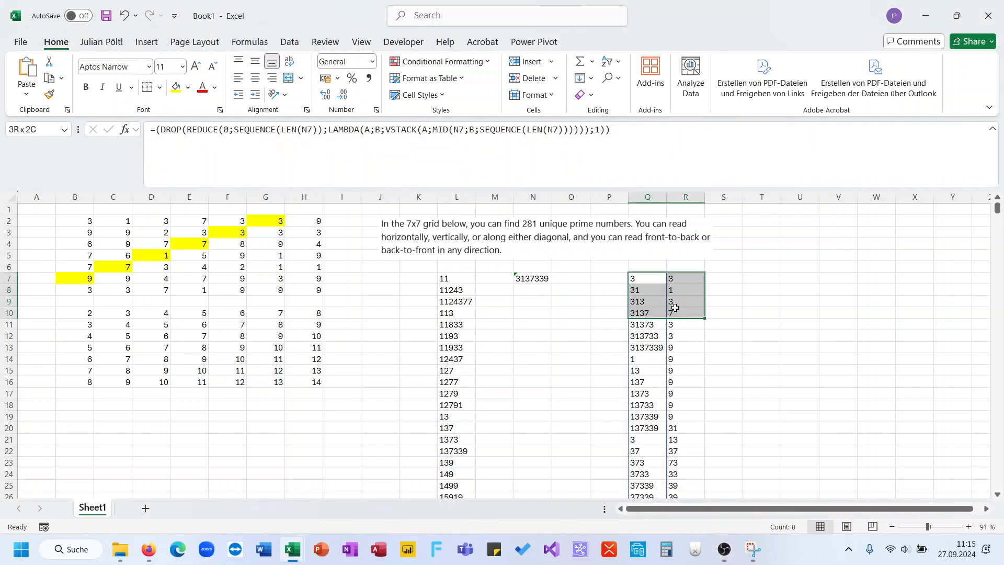
{"action": "key", "text": "Delete"}
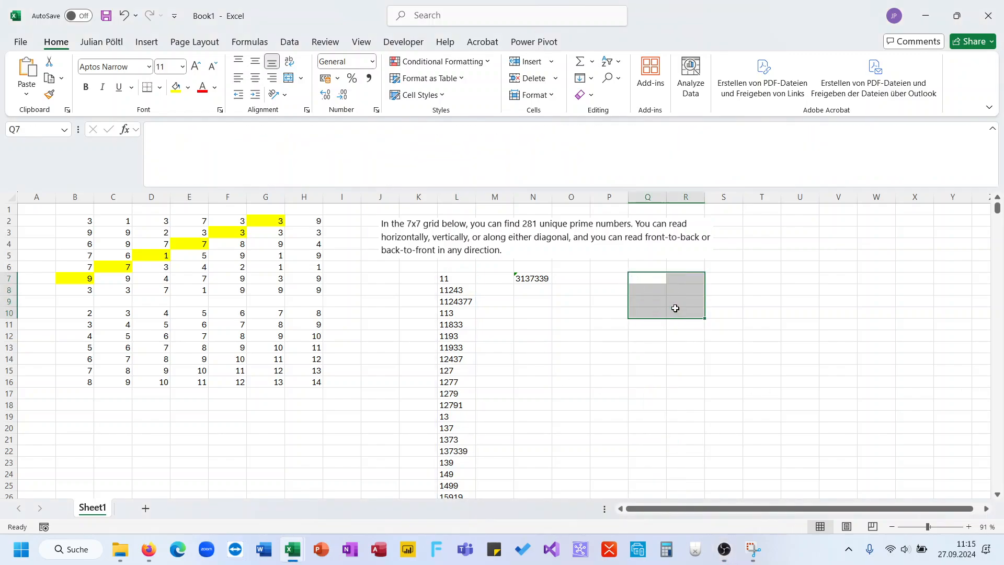
Step: Remove the double minus before A in the IP call of the L7 formula and commit
{"action": "left_click", "coordinate": [459, 279]}
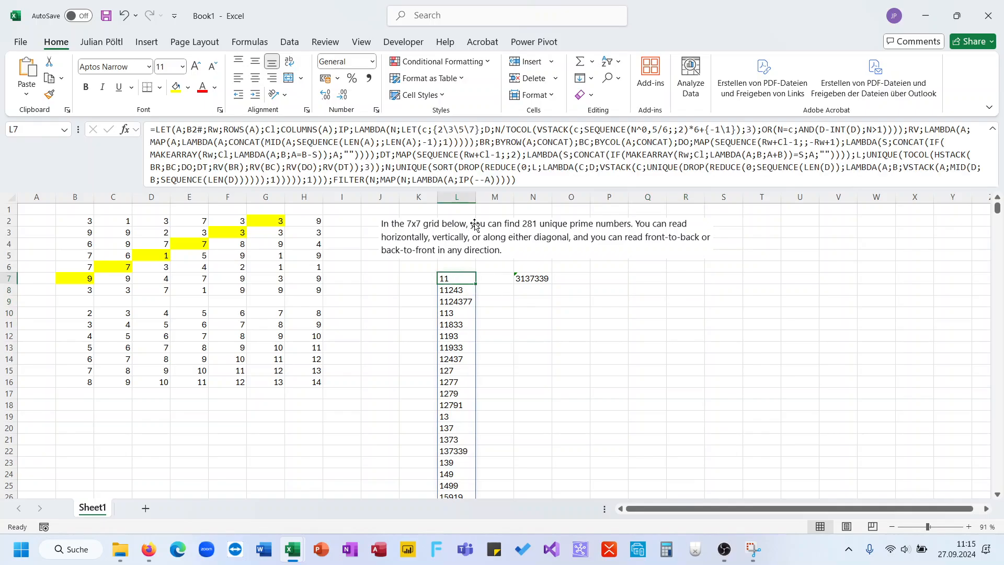
{"action": "left_click", "coordinate": [485, 180]}
{"action": "key", "text": "BackSpace"}
{"action": "key", "text": "BackSpace"}
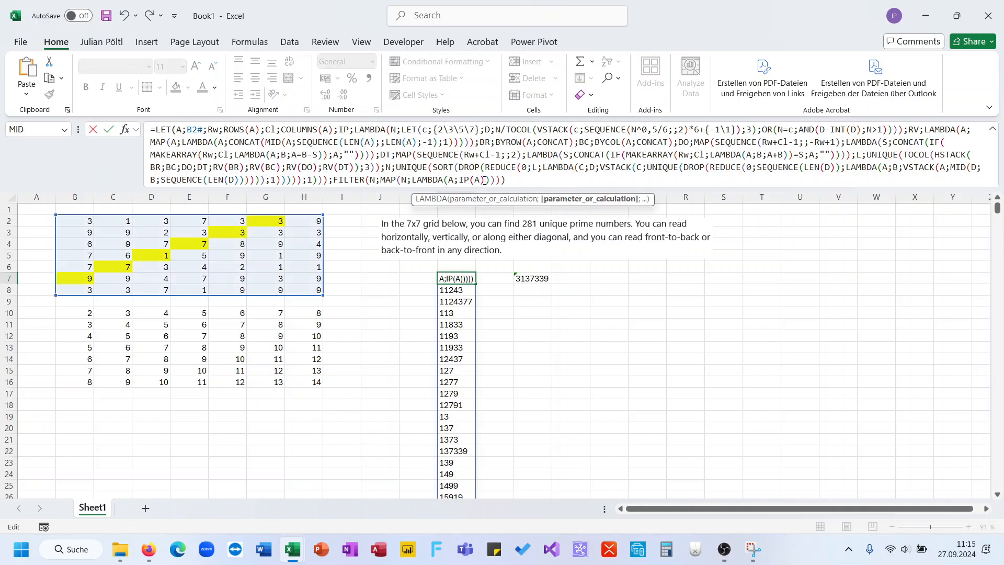
{"action": "key", "text": "ctrl+Return"}
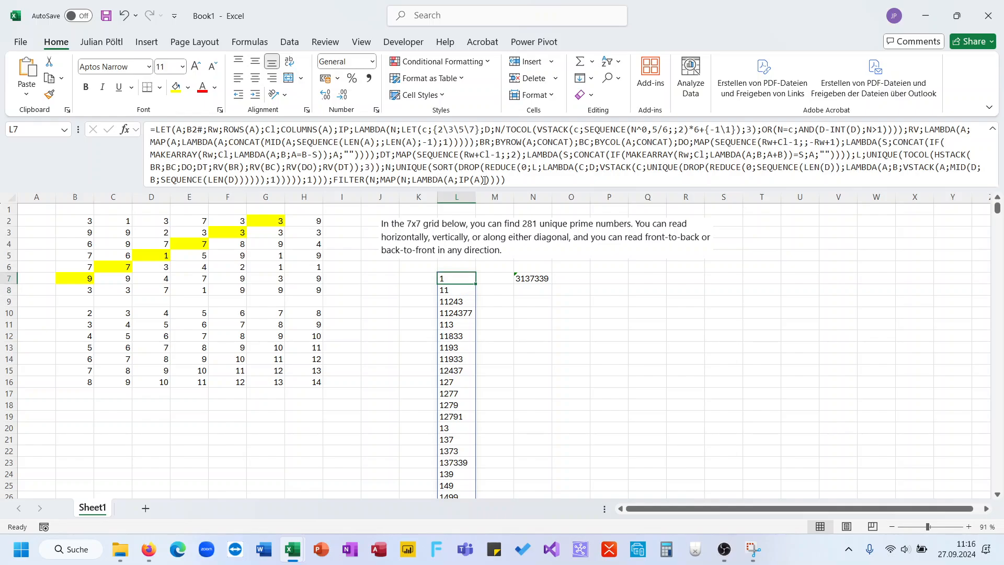
Step: Check the entry count of the list spilling from L7 without the double minus
{"action": "key", "text": "ctrl+shift+Down"}
{"action": "key", "text": "ctrl+shift+Up"}
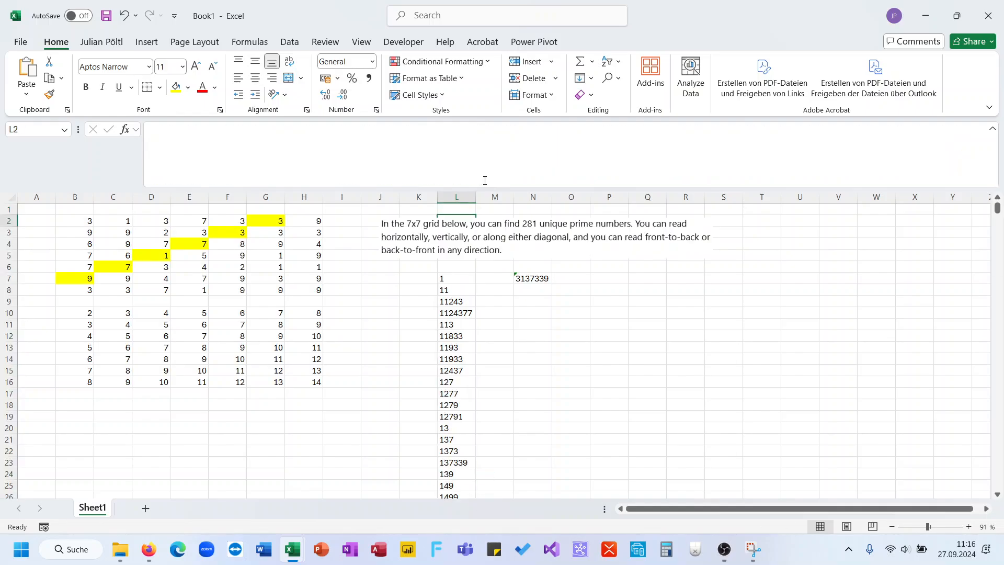
{"action": "left_click", "coordinate": [461, 313]}
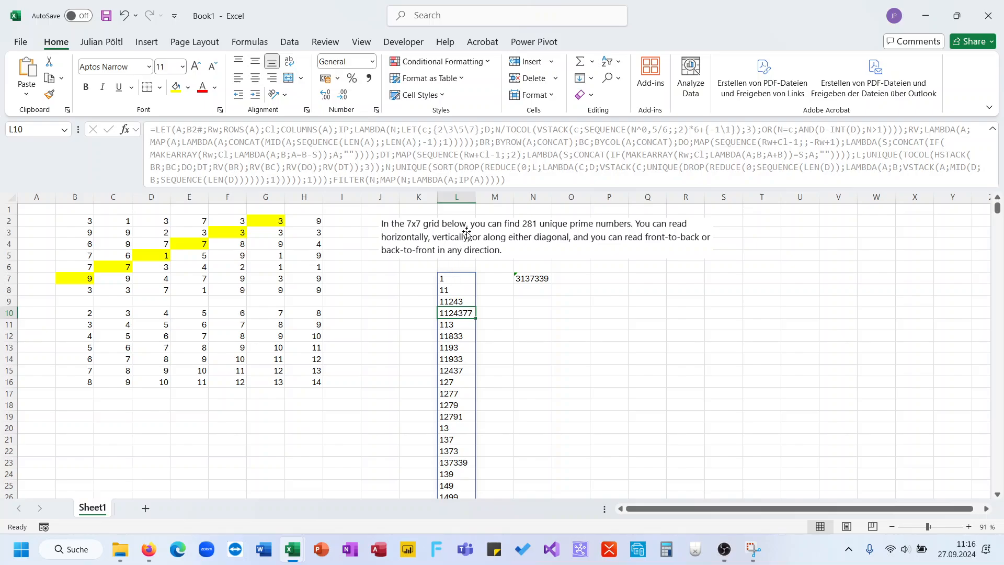
Step: Restore the double minus before A in the IP call of the L7 formula and commit
{"action": "left_click", "coordinate": [449, 277]}
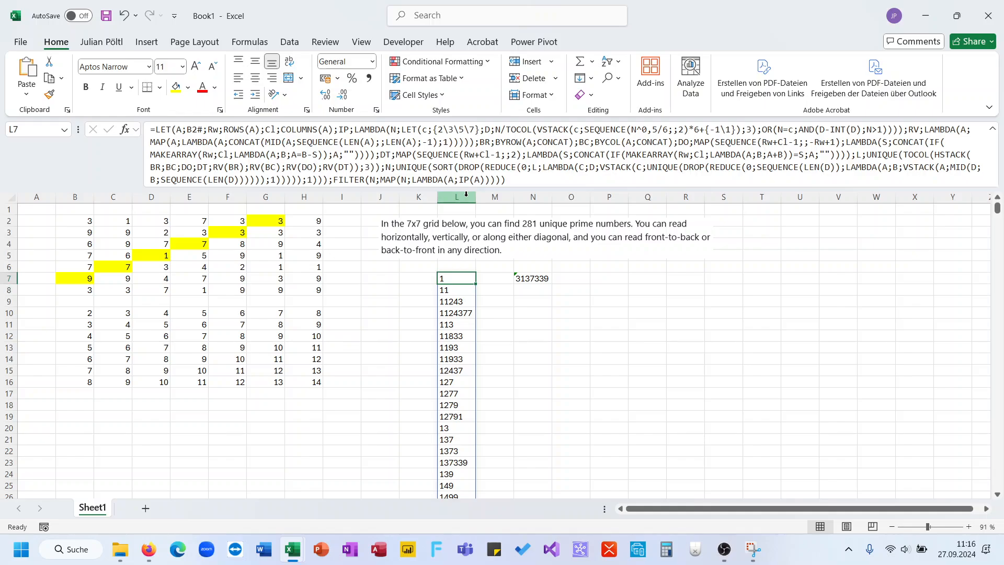
{"action": "left_click", "coordinate": [475, 179]}
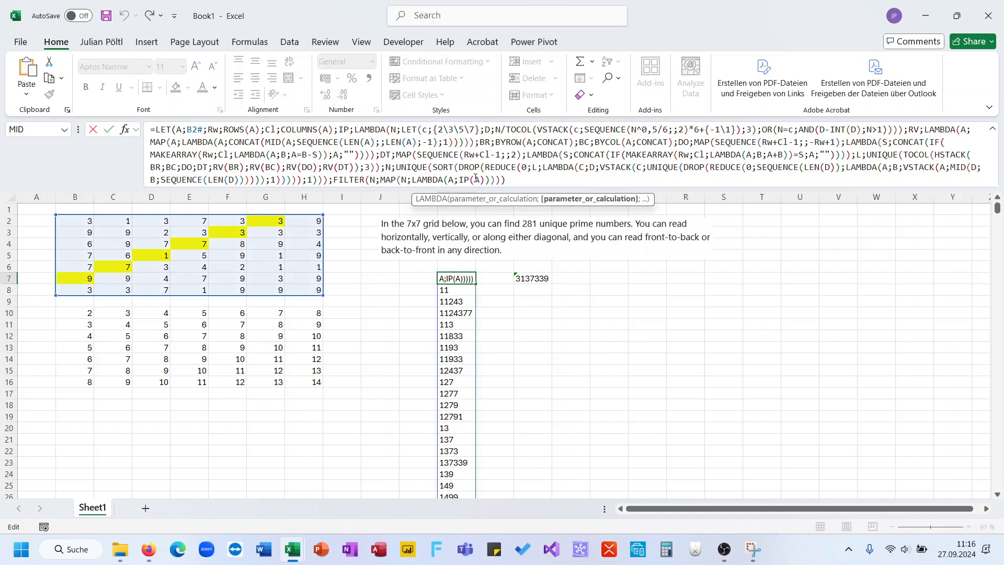
{"action": "type", "text": "--"}
{"action": "key", "text": "BackSpace"}
{"action": "key", "text": "BackSpace"}
{"action": "type", "text": "--"}
{"action": "key", "text": "Return"}
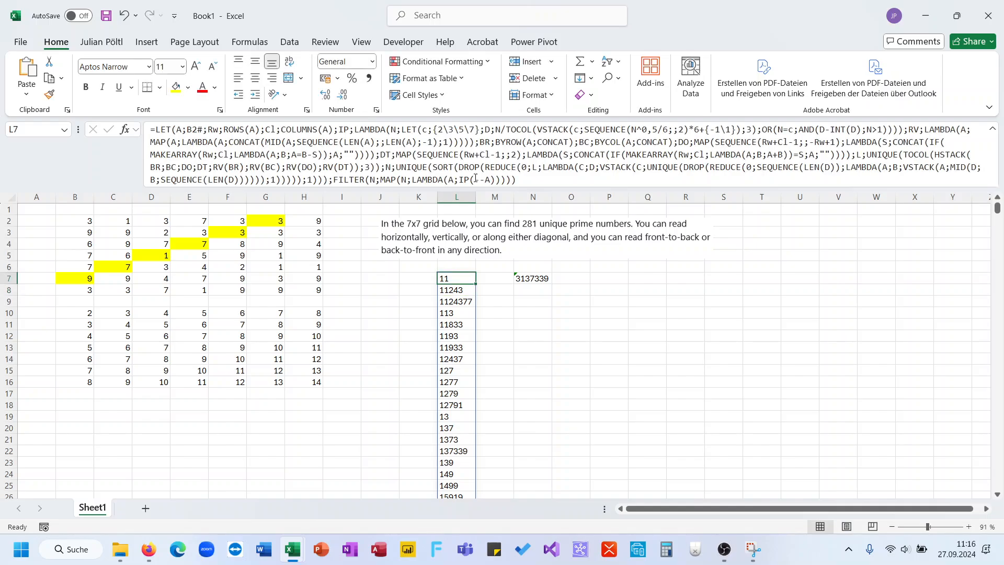
Step: Check the extent of the list spilling from L7 with the double minus restored, ending back at L7
{"action": "key", "text": "ctrl+shift+Down"}
{"action": "key", "text": "ctrl+Up"}
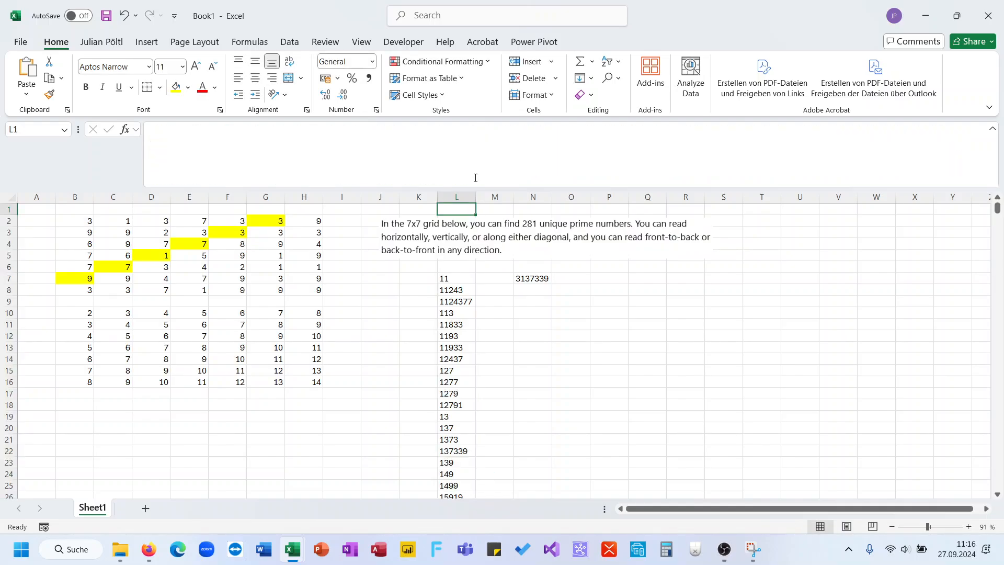
{"action": "key", "text": "Down"}
{"action": "key", "text": "Down"}
{"action": "key", "text": "Down"}
{"action": "key", "text": "Down"}
{"action": "key", "text": "Down"}
{"action": "key", "text": "Down"}
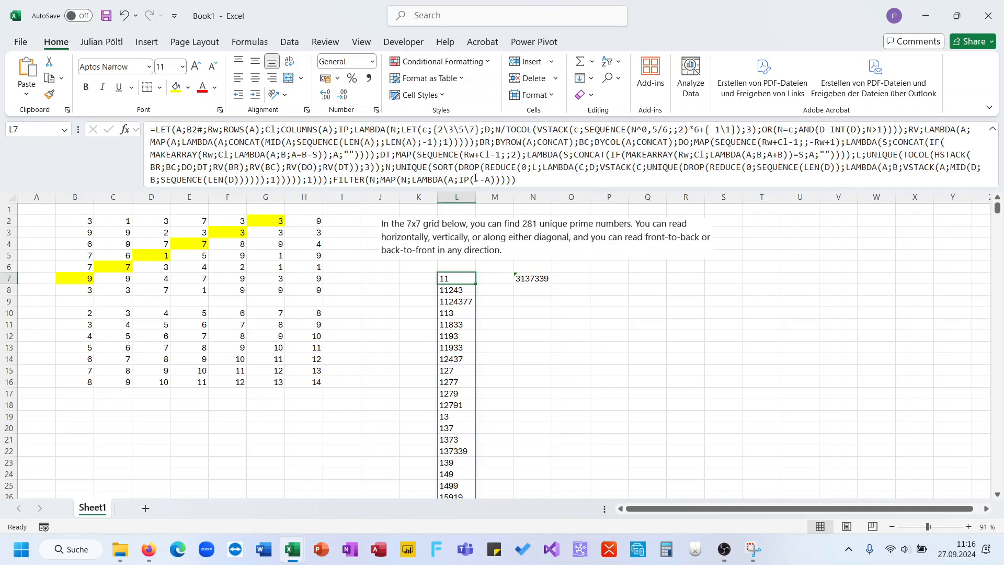
{"action": "left_click", "coordinate": [335, 180]}
{"action": "type", "text": "F"}
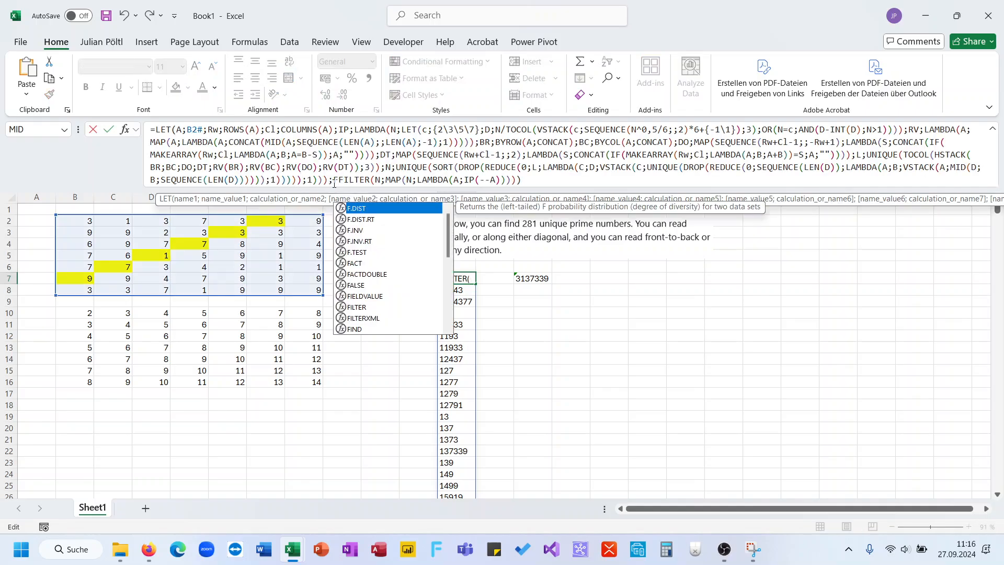
{"action": "type", "text": ";"}
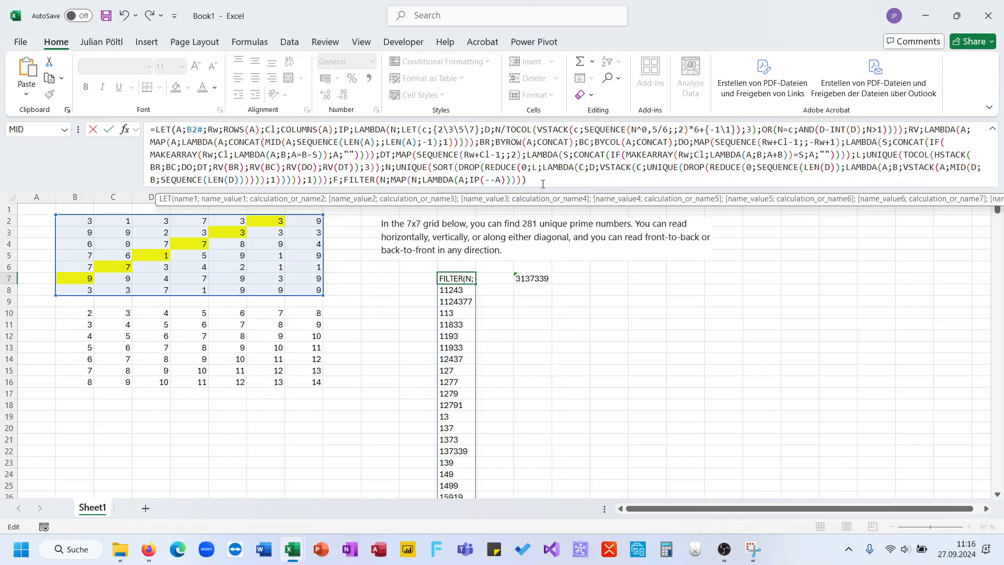
{"action": "key", "text": "Escape"}
{"action": "scroll", "coordinate": [516, 307], "scroll_direction": "down", "scroll_amount": 10}
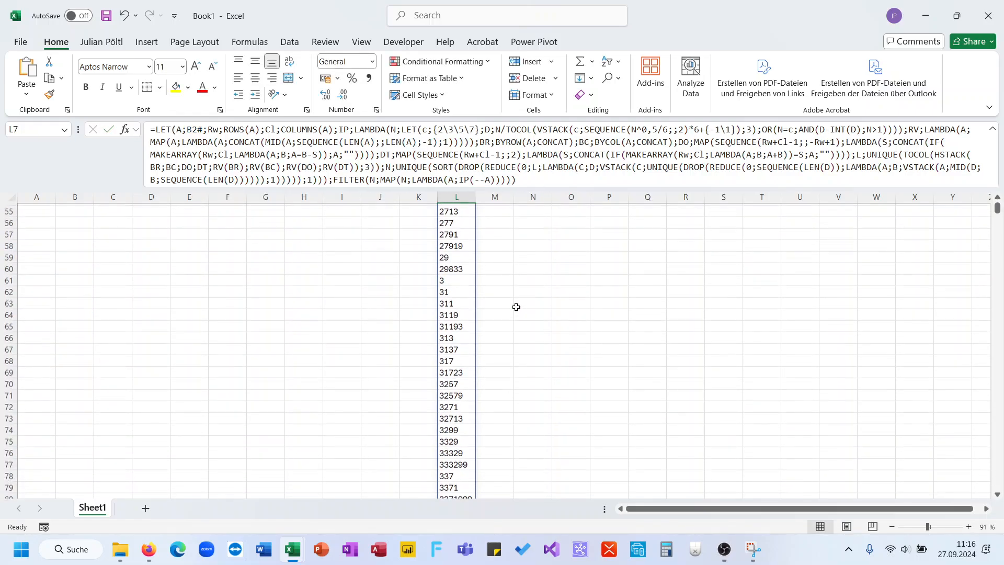
{"action": "scroll", "coordinate": [516, 307], "scroll_direction": "up", "scroll_amount": 10}
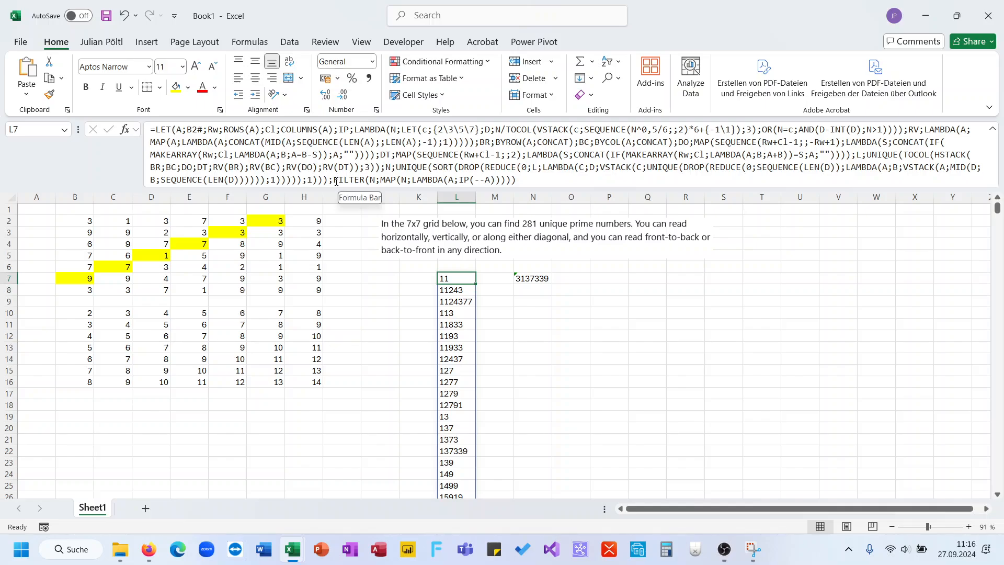
Step: Name the FILTER result F in the L7 formula and return SORTBY(F;LEN(F)) as the final LET calculation
{"action": "left_click", "coordinate": [335, 181]}
{"action": "type", "text": "F;F"}
{"action": "left_click", "coordinate": [550, 179]}
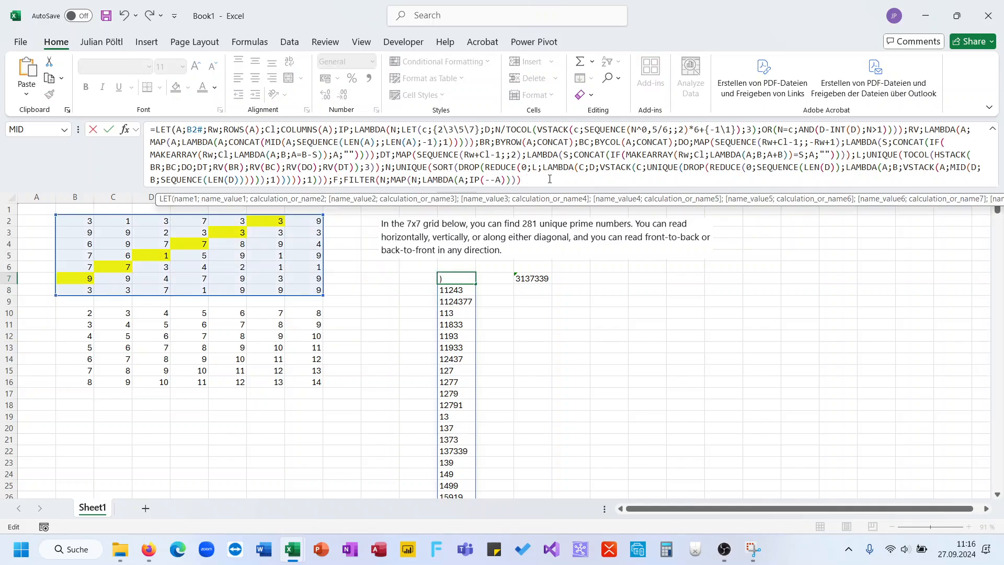
{"action": "type", "text": ";So"}
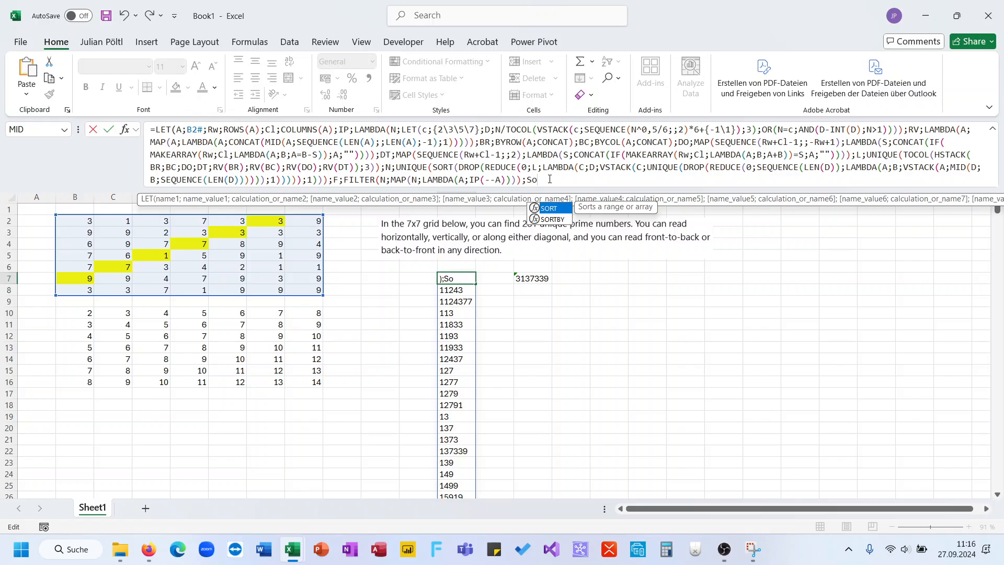
{"action": "key", "text": "Down"}
{"action": "key", "text": "Tab"}
{"action": "type", "text": "F;"}
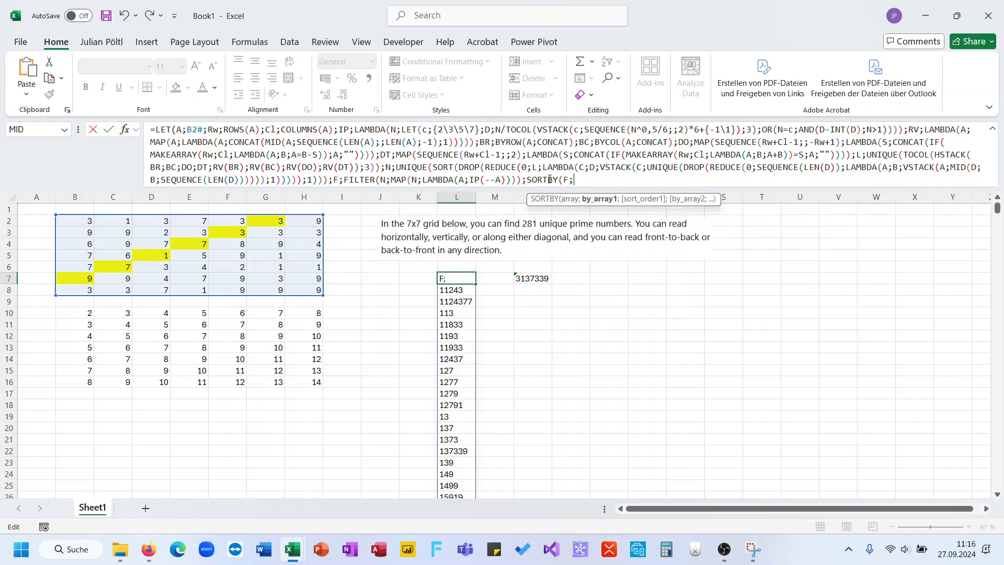
{"action": "type", "text": "Len(F))"}
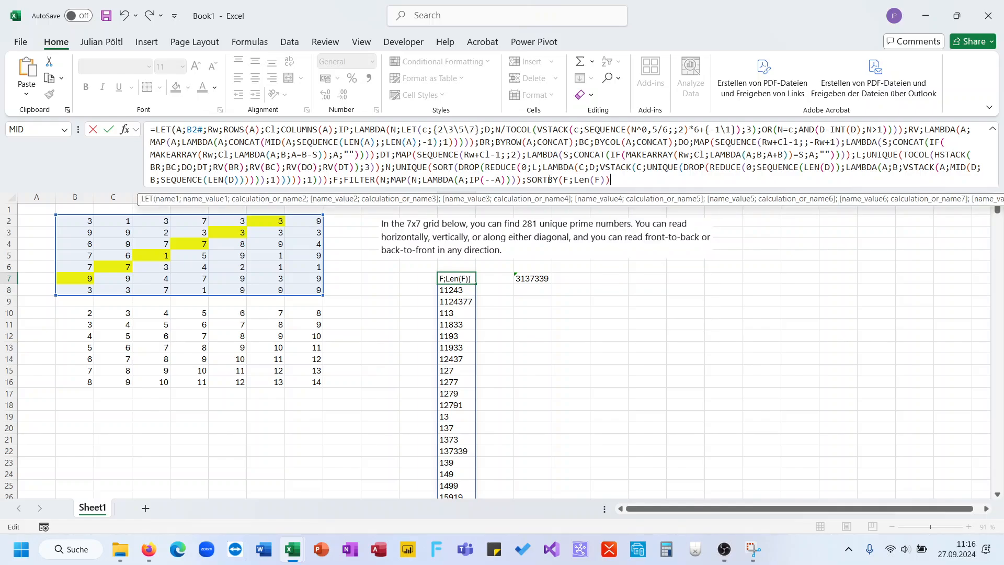
{"action": "key", "text": "Return"}
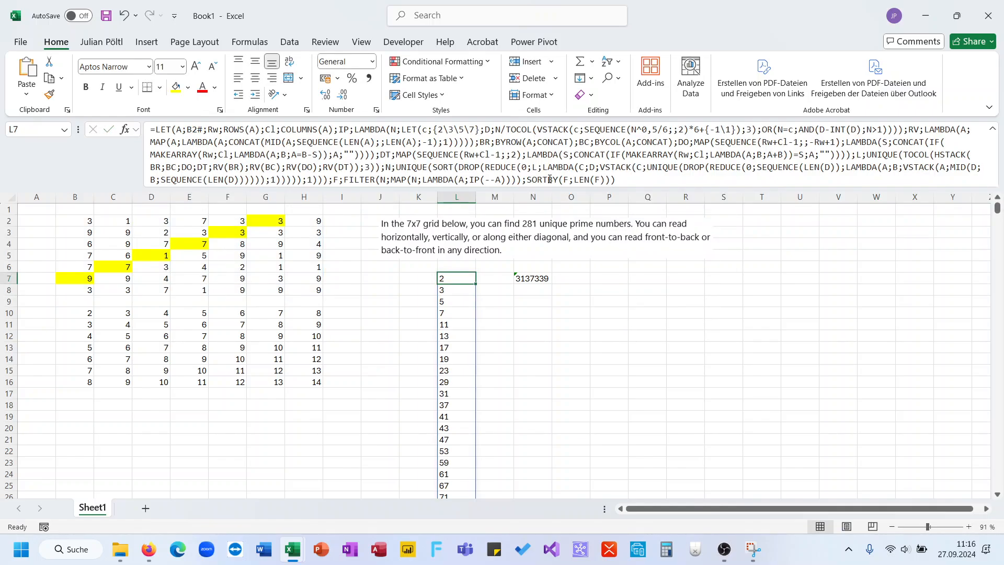
{"action": "key", "text": "ctrl+Down"}
{"action": "key", "text": "ctrl+Up"}
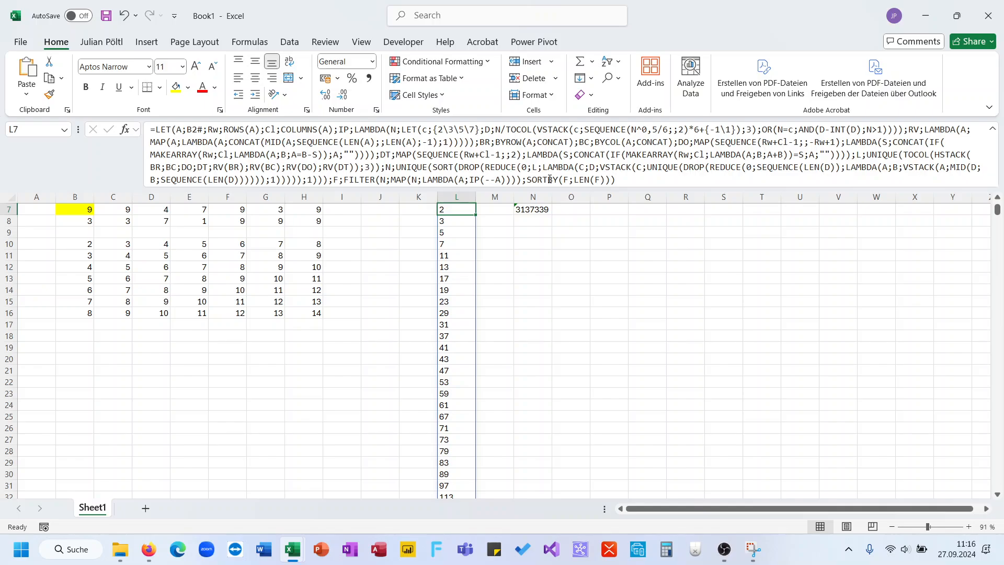
Step: Wrap the final SORTBY in an HSTACK whose first argument starts with the text "Count: "
{"action": "left_click", "coordinate": [528, 180]}
{"action": "type", "text": "Hst"}
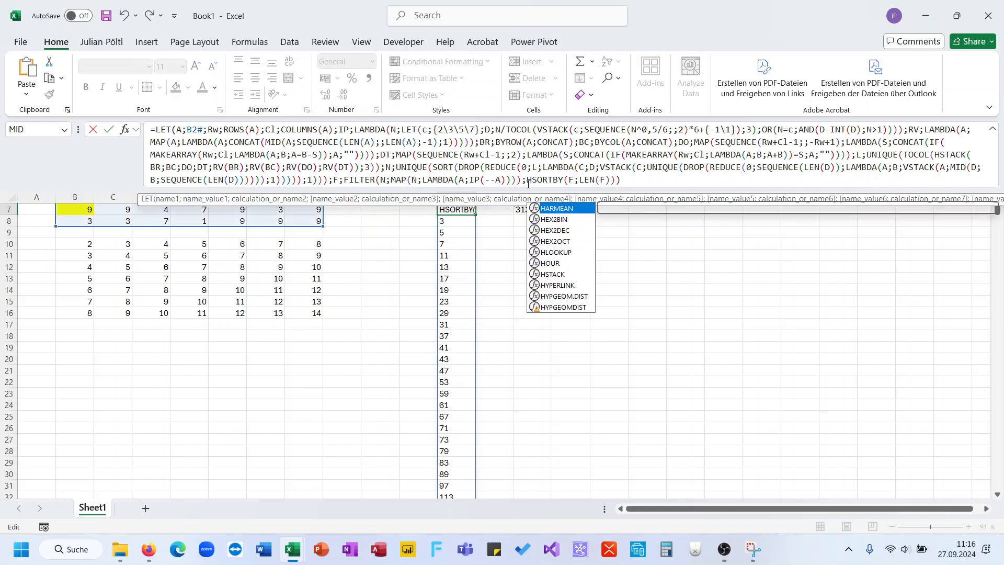
{"action": "key", "text": "Tab"}
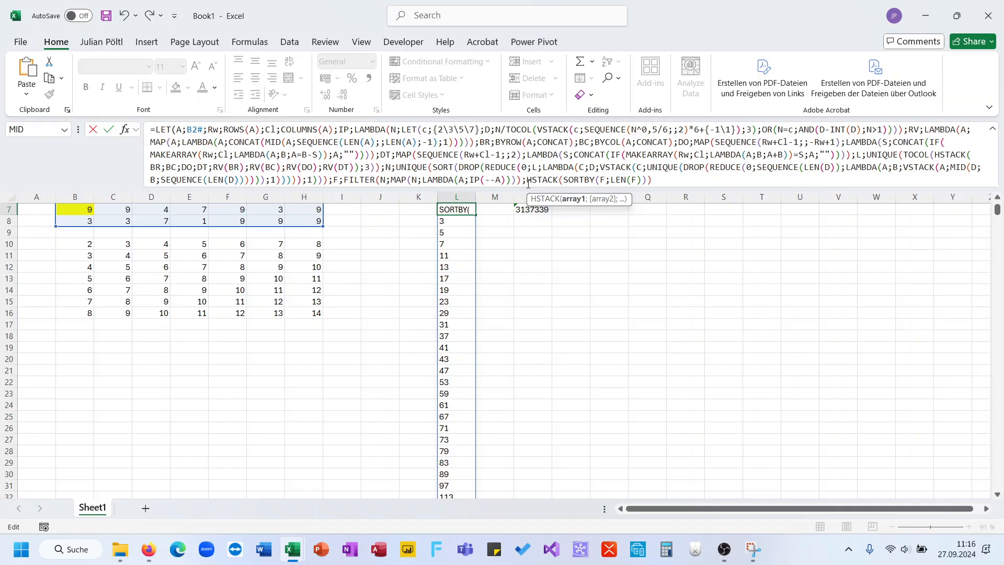
{"action": "type", "text": "\"Count\""}
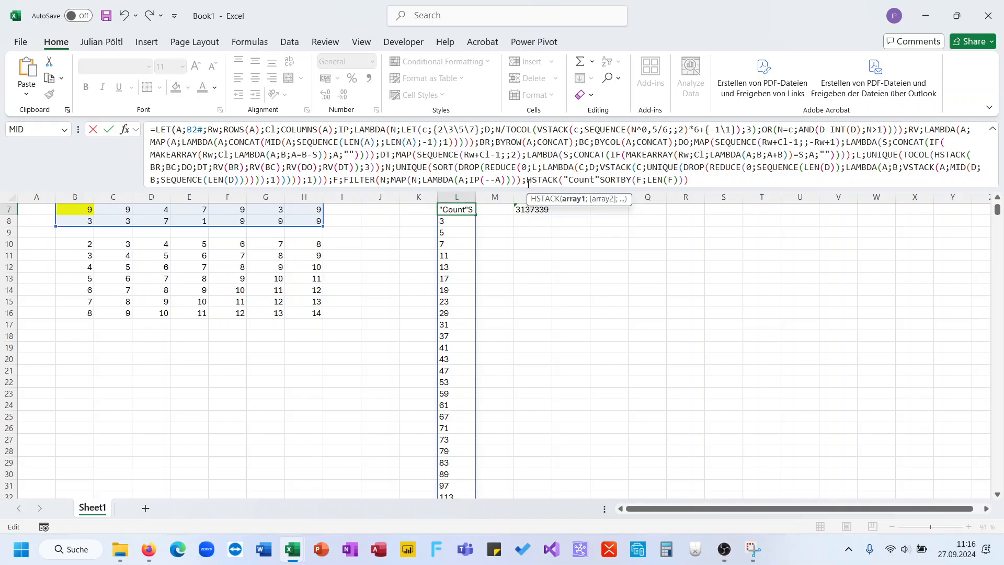
{"action": "key", "text": "Left"}
{"action": "type", "text": ":"}
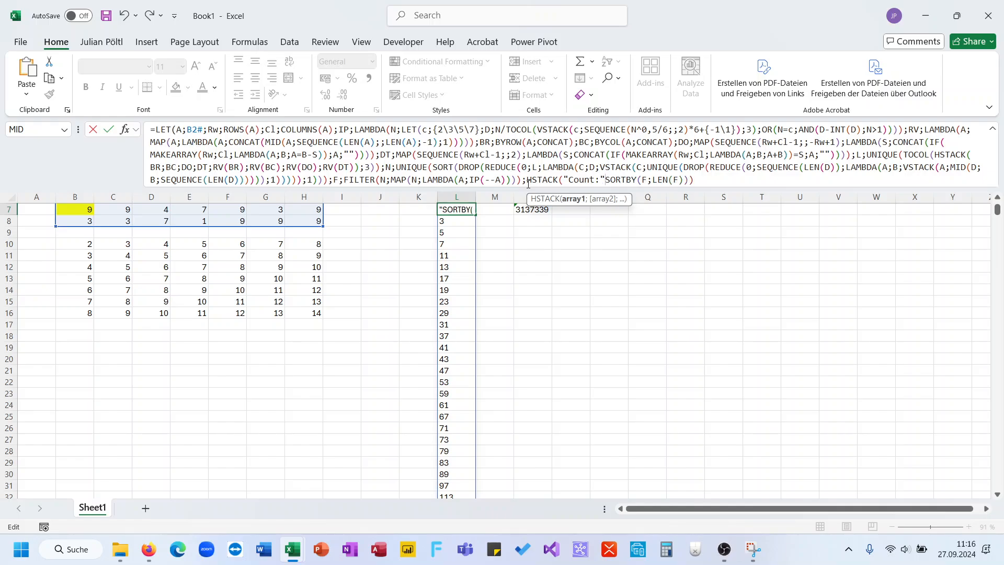
Step: Append &ROWS(F) to the "Count: " text as HSTACK's first array, close the function after SORTBY(F;LEN(F)) and commit
{"action": "key", "text": "Right"}
{"action": "type", "text": "&"}
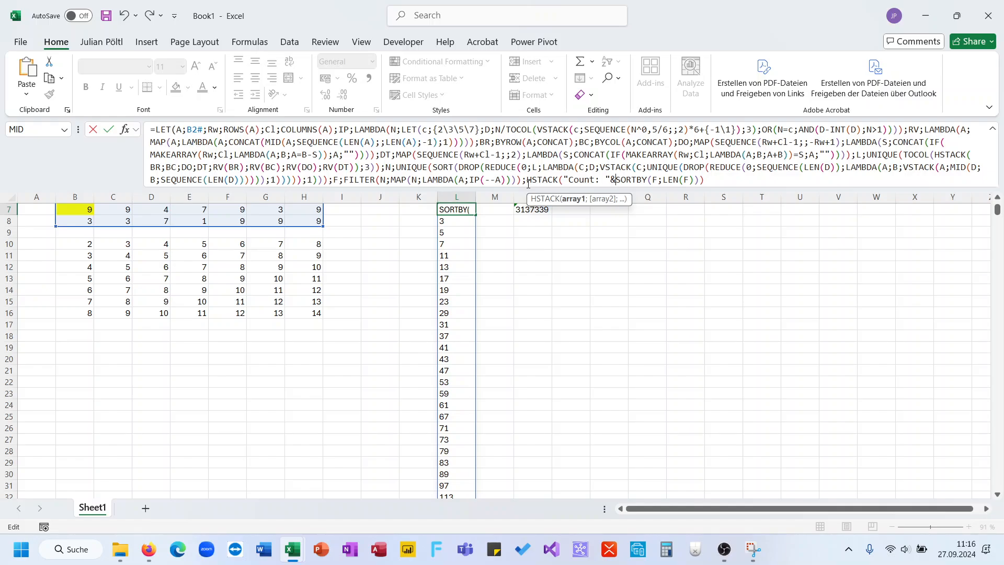
{"action": "type", "text": "Row"}
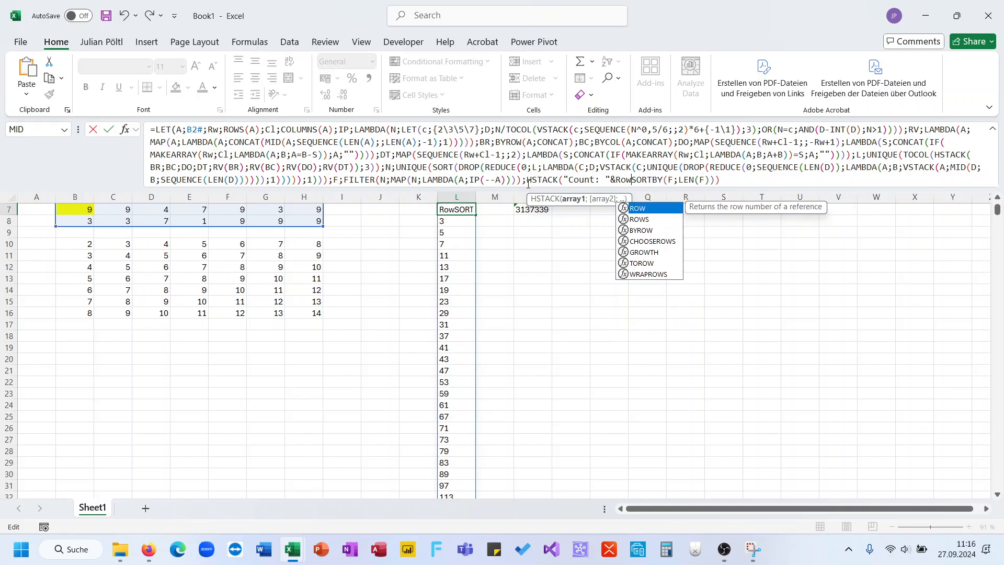
{"action": "key", "text": "Down"}
{"action": "key", "text": "Tab"}
{"action": "type", "text": "F);"}
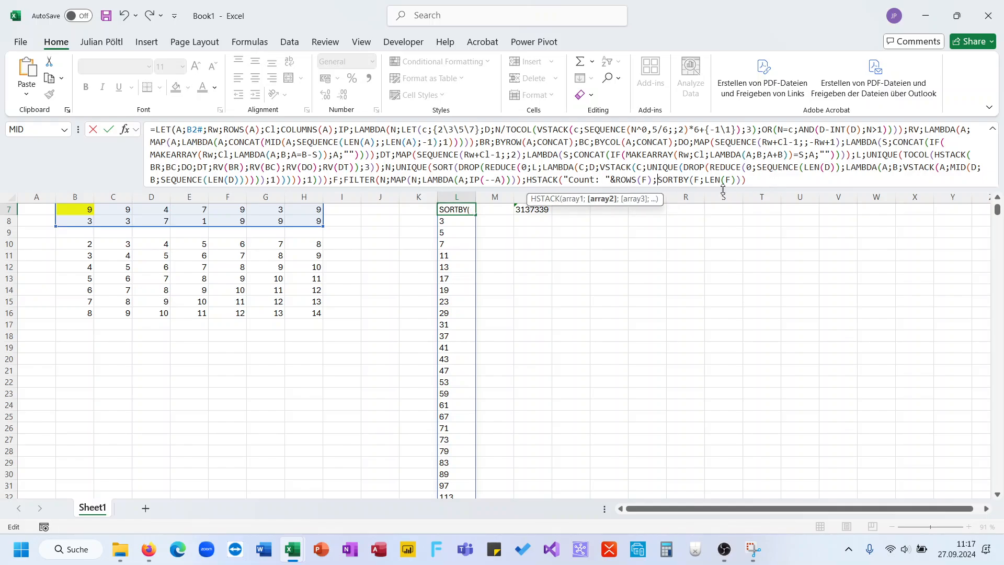
{"action": "left_click", "coordinate": [743, 181]}
{"action": "key", "text": "Return"}
{"action": "key", "text": "Down"}
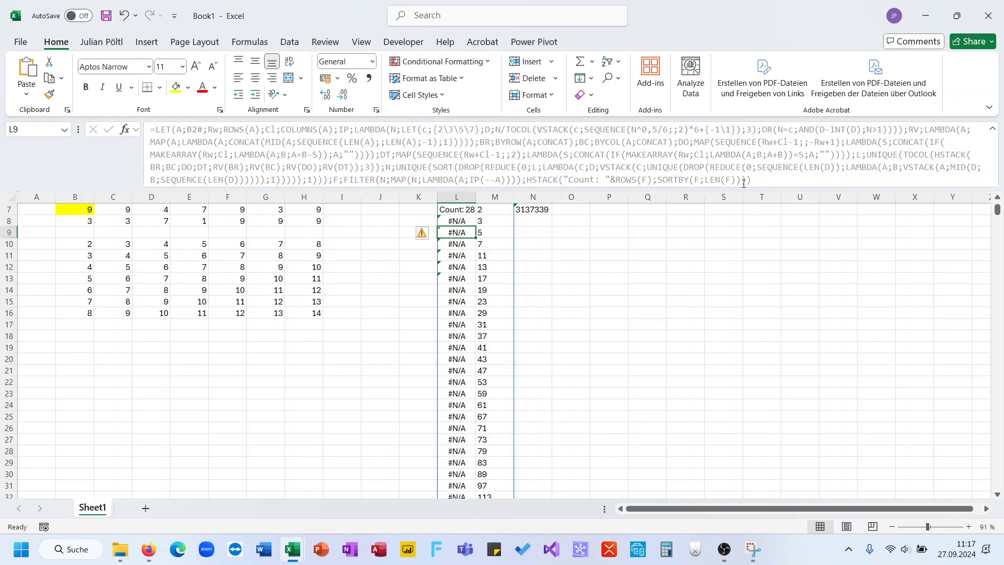
{"action": "key", "text": "Down"}
{"action": "key", "text": "Up"}
{"action": "key", "text": "Up"}
{"action": "key", "text": "Up"}
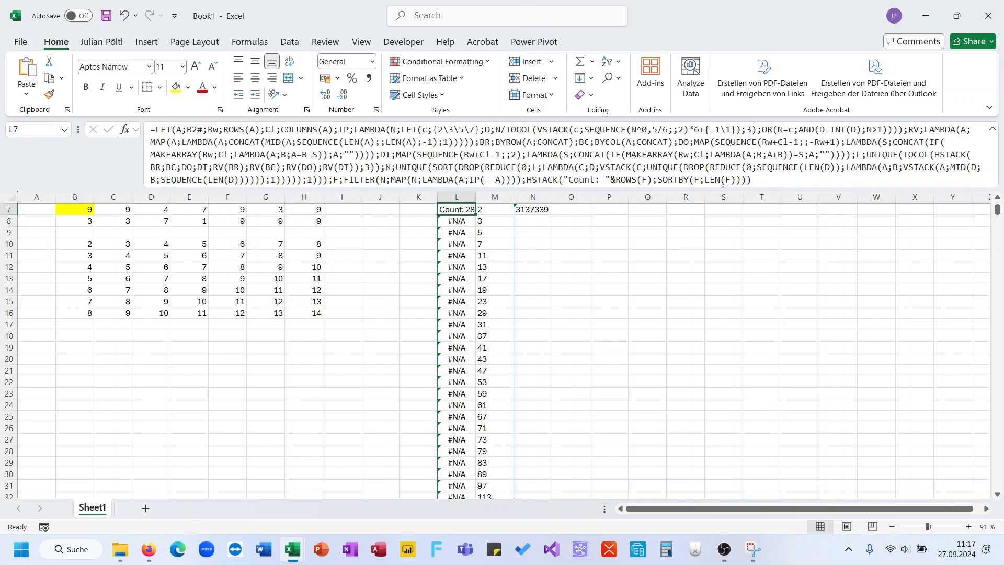
Step: Change the final HSTACK in the L7 formula to VSTACK so the count label stacks above the primes
{"action": "left_click", "coordinate": [535, 180]}
{"action": "key", "text": "BackSpace"}
{"action": "type", "text": "v"}
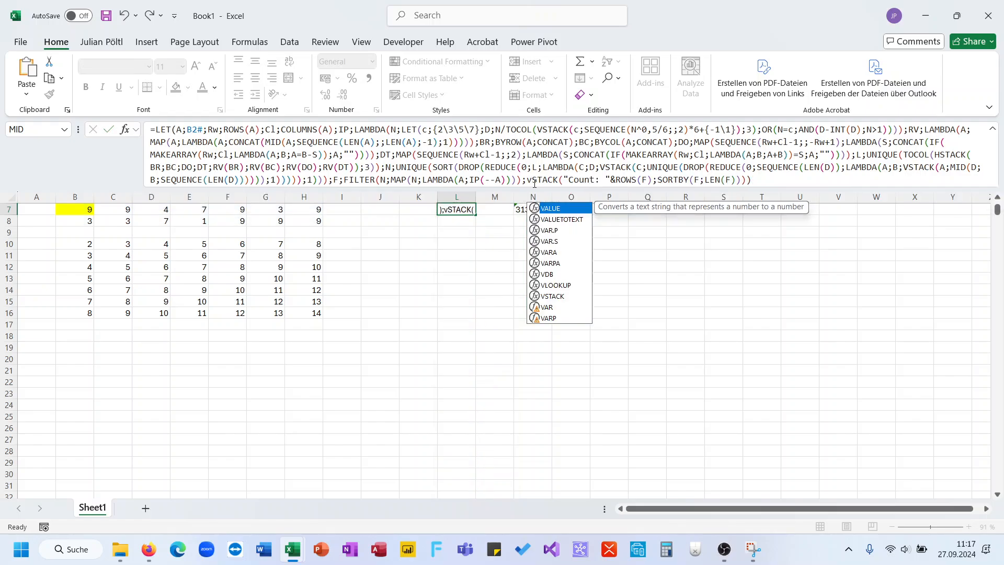
{"action": "key", "text": "Return"}
Step: Delete the leftover helper number in N7 and reselect L7
{"action": "scroll", "coordinate": [544, 258], "scroll_direction": "up", "scroll_amount": 2}
{"action": "left_click", "coordinate": [533, 256]}
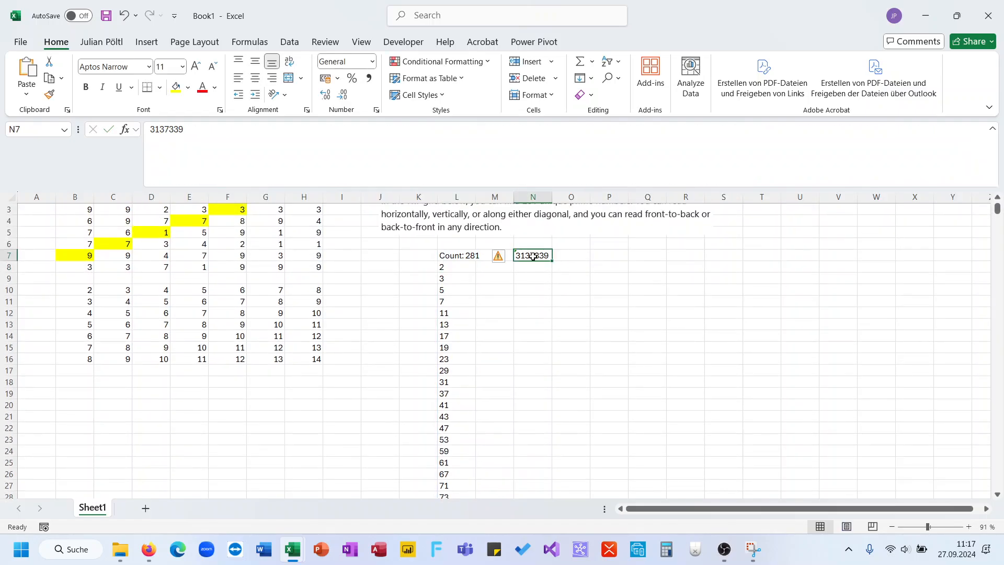
{"action": "key", "text": "Delete"}
{"action": "left_click", "coordinate": [454, 254]}
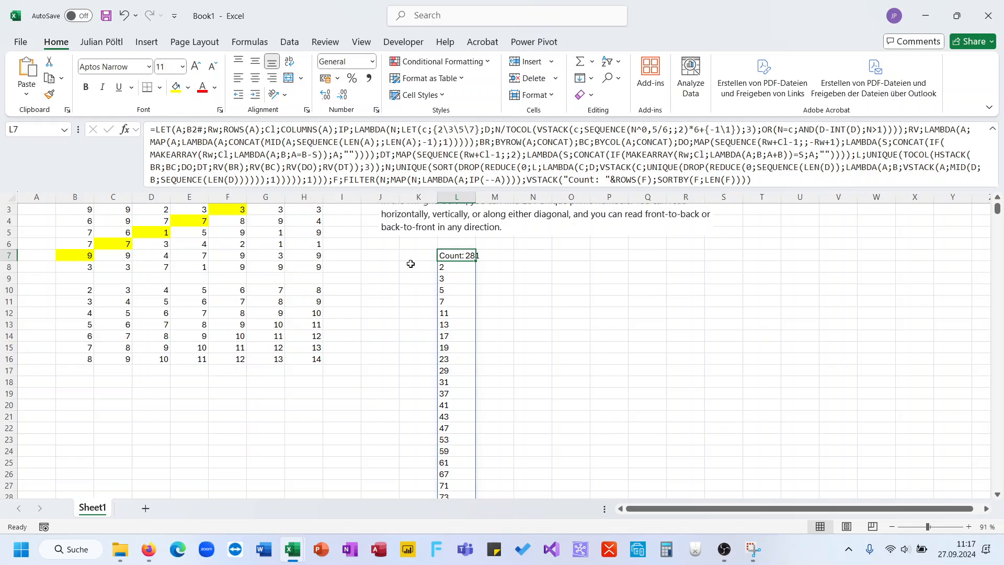
Step: Review the length-sorted prime list below the count label in column L
{"action": "scroll", "coordinate": [410, 263], "scroll_direction": "up", "scroll_amount": 1}
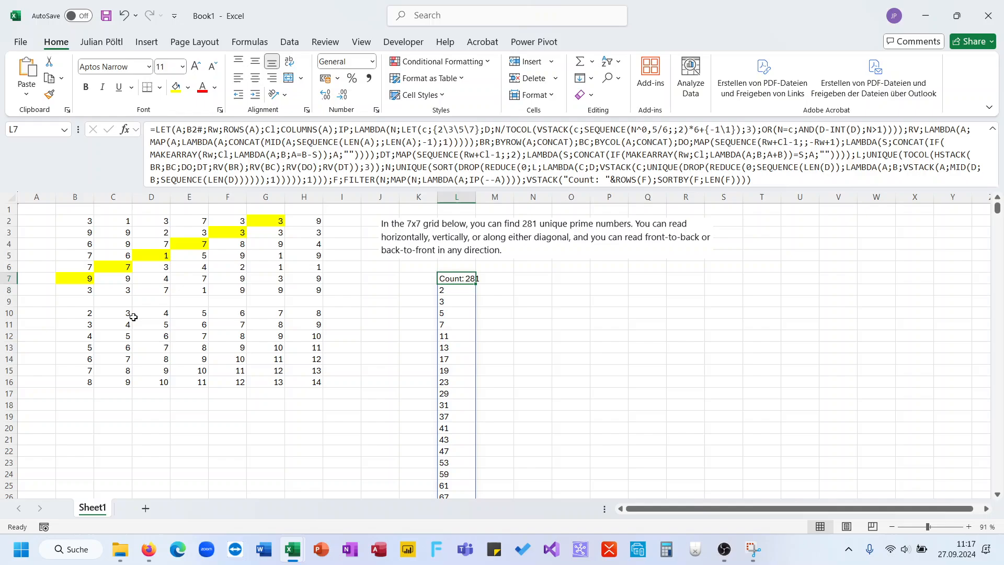
{"action": "left_click", "coordinate": [92, 313]}
{"action": "left_click", "coordinate": [449, 277]}
{"action": "scroll", "coordinate": [507, 353], "scroll_direction": "down", "scroll_amount": 20}
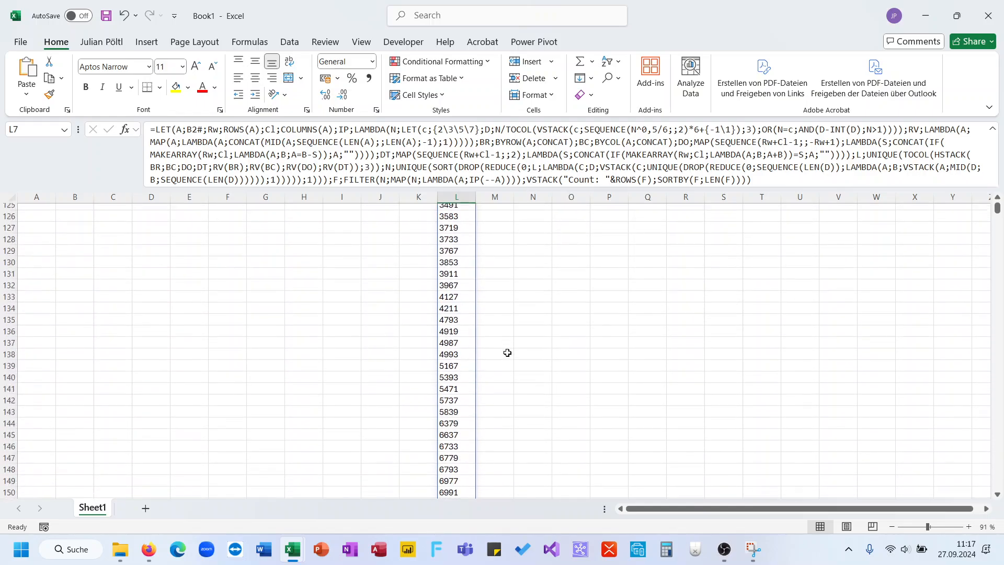
{"action": "scroll", "coordinate": [507, 353], "scroll_direction": "down", "scroll_amount": 5}
{"action": "scroll", "coordinate": [507, 353], "scroll_direction": "up", "scroll_amount": 20}
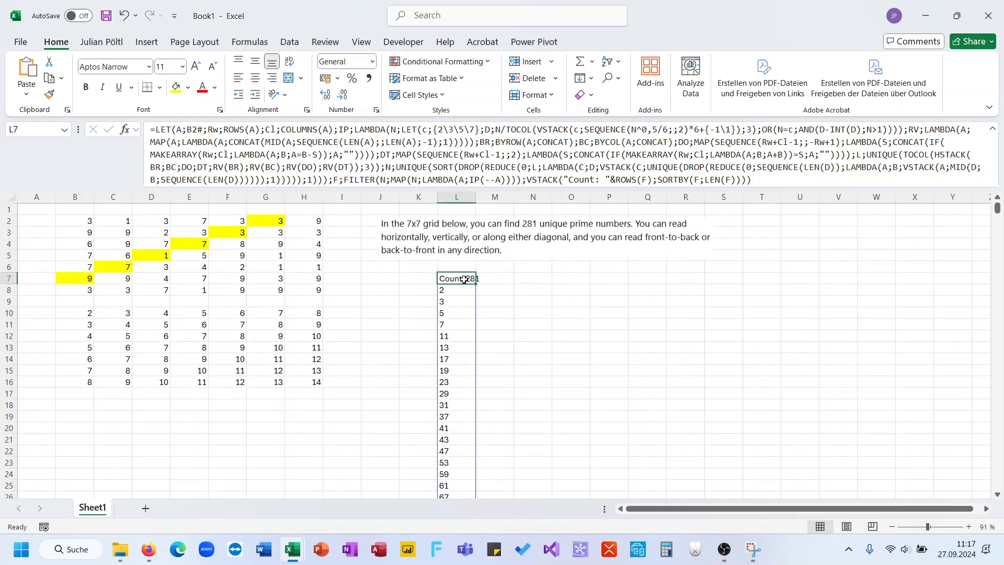
Step: Move the double minus from before A in the IP call to before UNIQUE in the definition of N, and check the resulting list
{"action": "left_click", "coordinate": [494, 181]}
{"action": "key", "text": "ctrl+Return"}
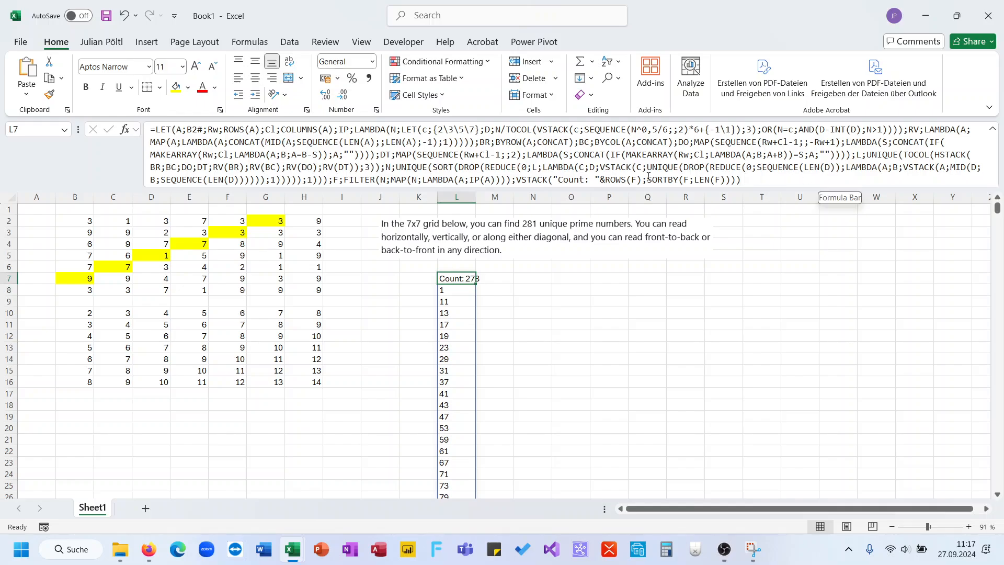
{"action": "left_click", "coordinate": [397, 168]}
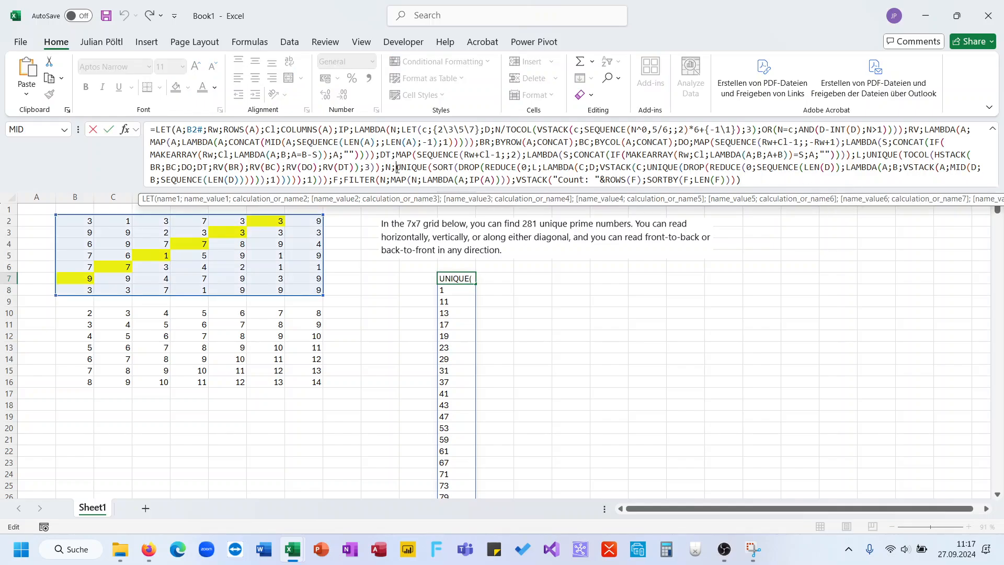
{"action": "type", "text": "--"}
{"action": "key", "text": "Return"}
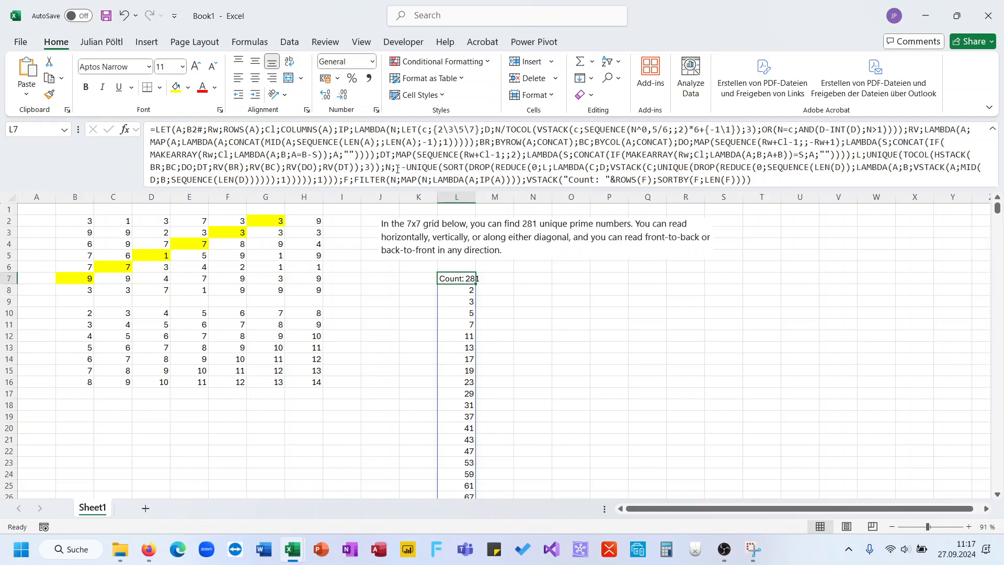
{"action": "key", "text": "ctrl+Down"}
{"action": "key", "text": "ctrl+Up"}
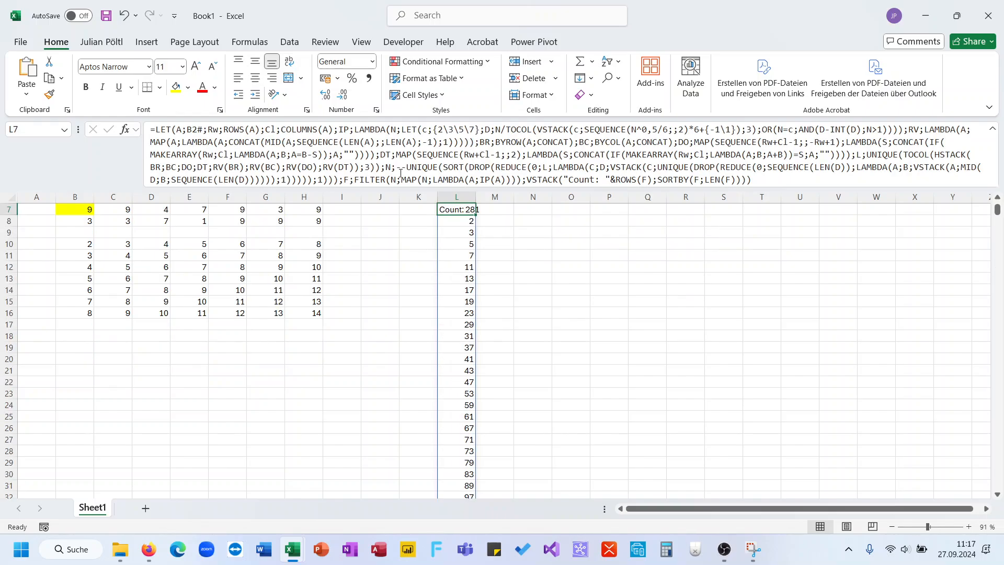
{"action": "scroll", "coordinate": [474, 242], "scroll_direction": "up", "scroll_amount": 2}
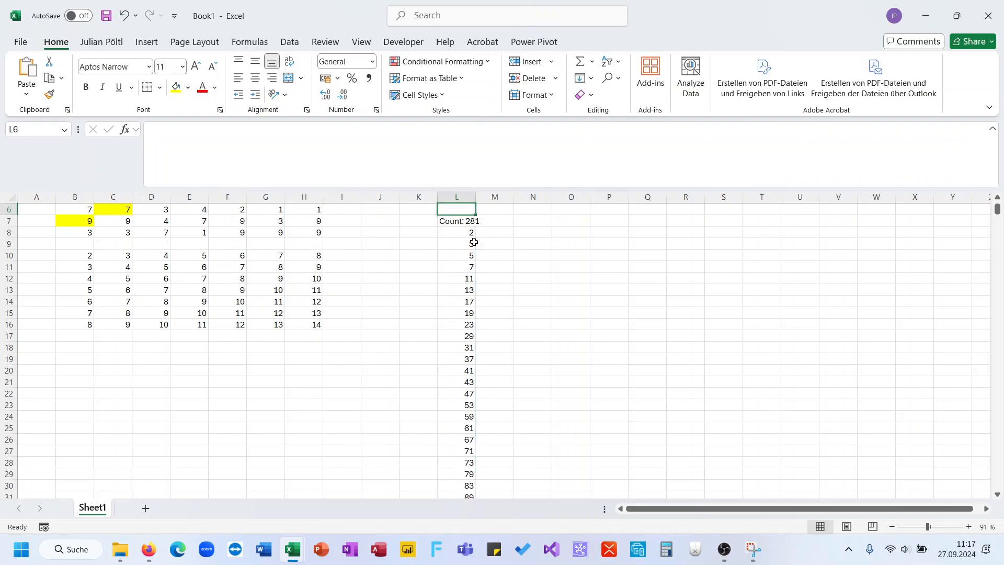